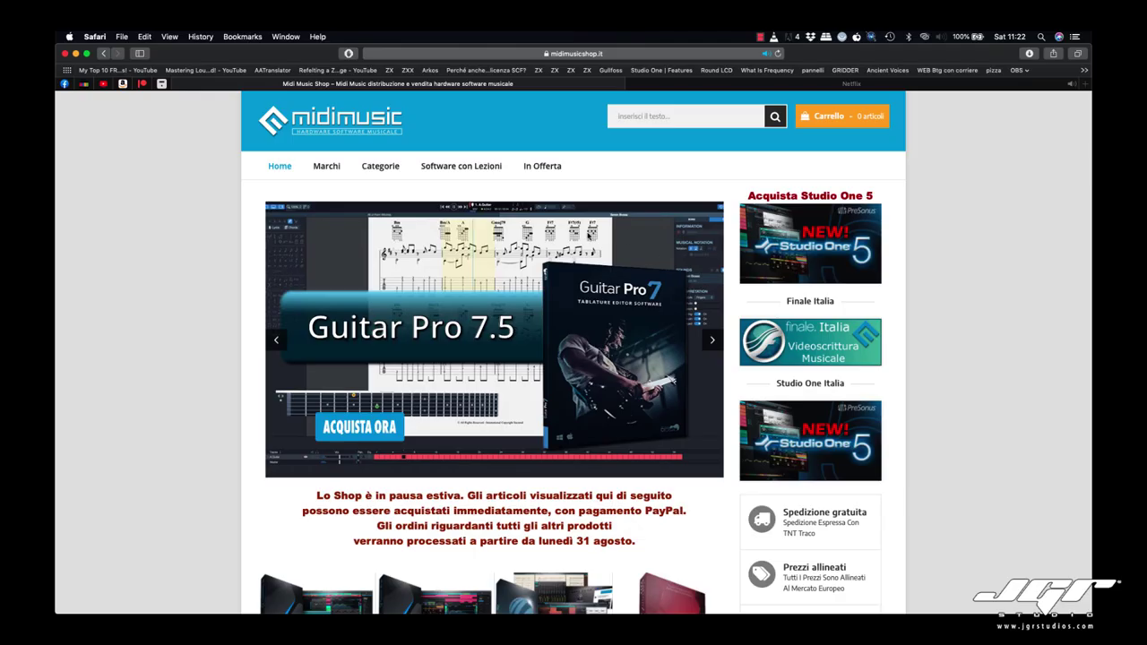
- Add one Presonus Studio One 5 Artist Upgrade to the cart and proceed with the order
scroll(552, 269, "down", 10)
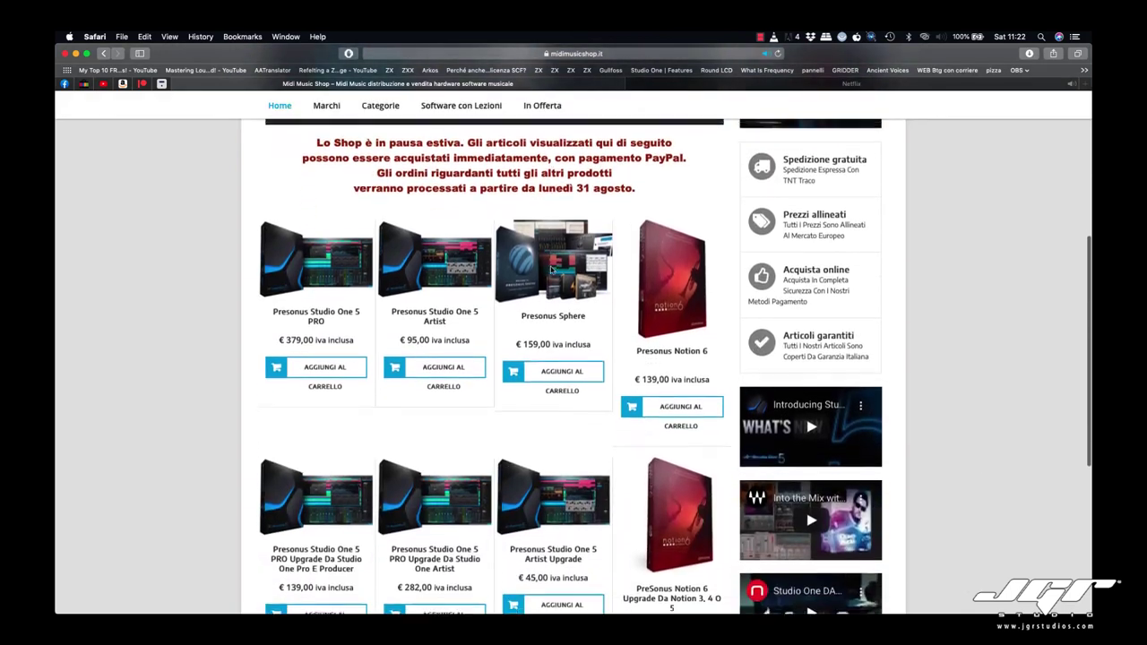
scroll(551, 269, "down", 3)
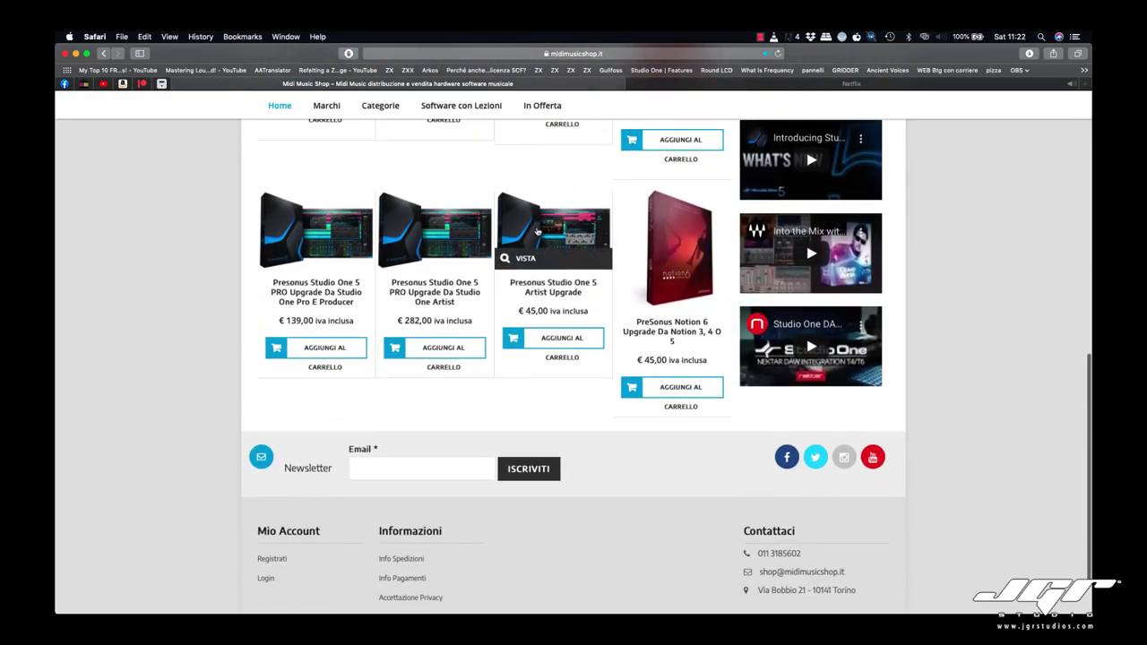
left_click(536, 230)
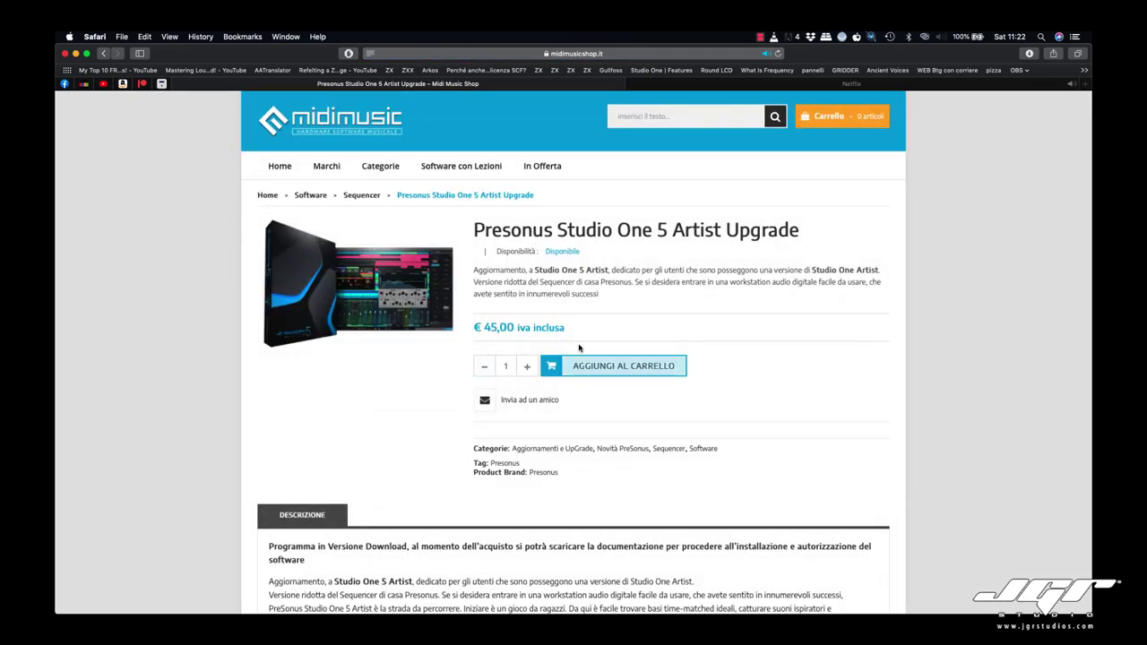
left_click(610, 373)
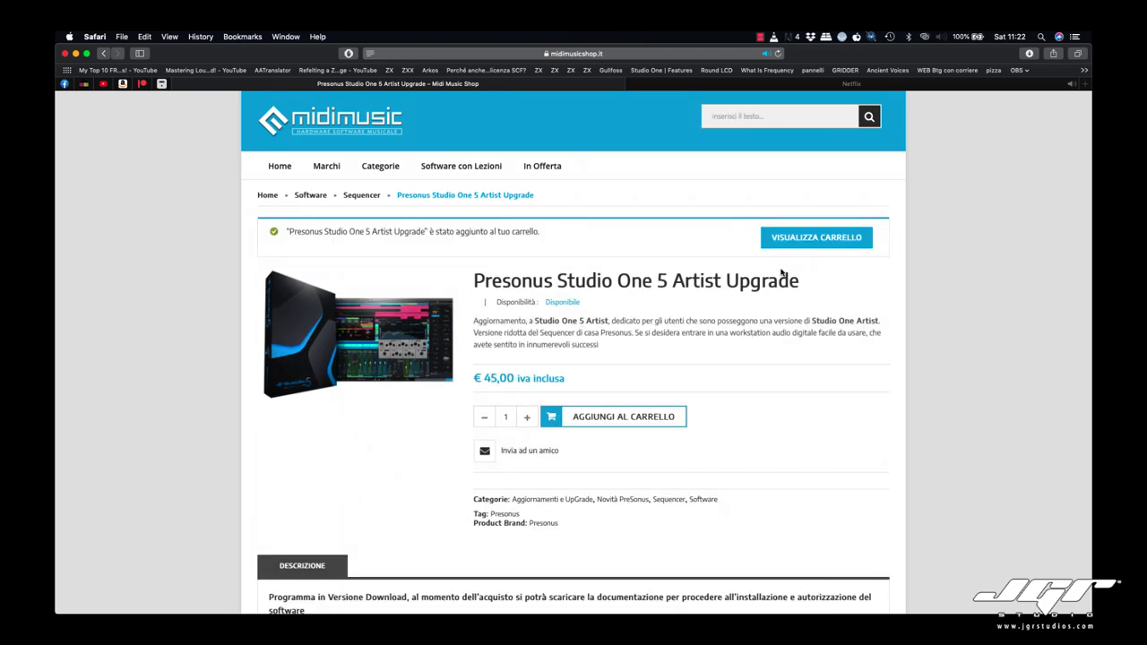
left_click(797, 240)
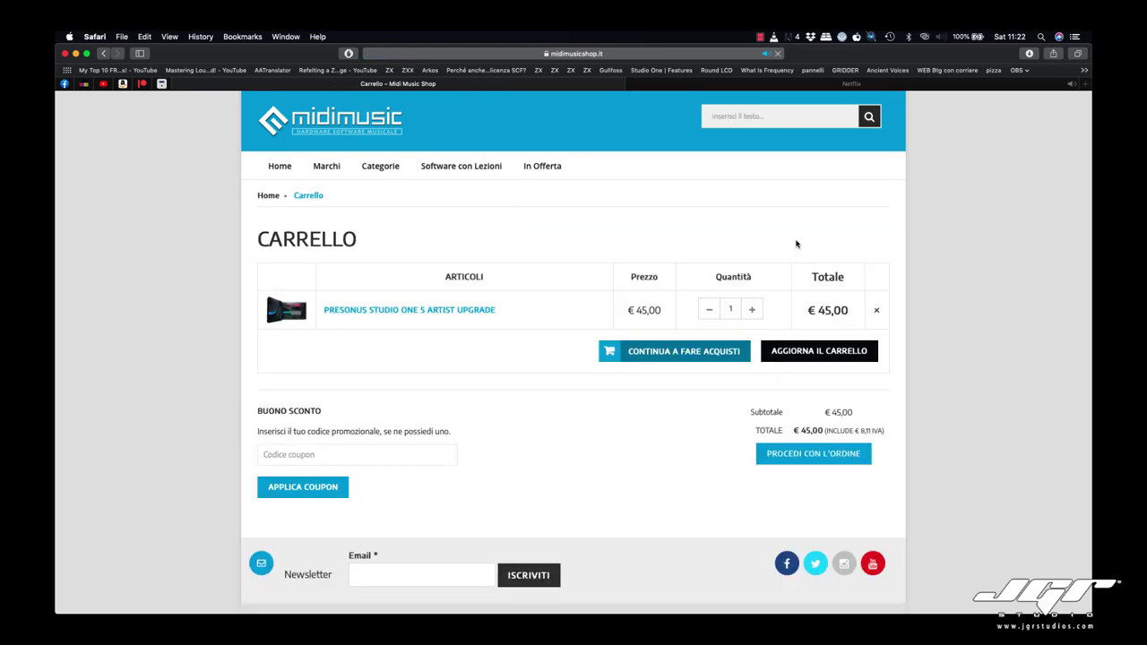
left_click(834, 461)
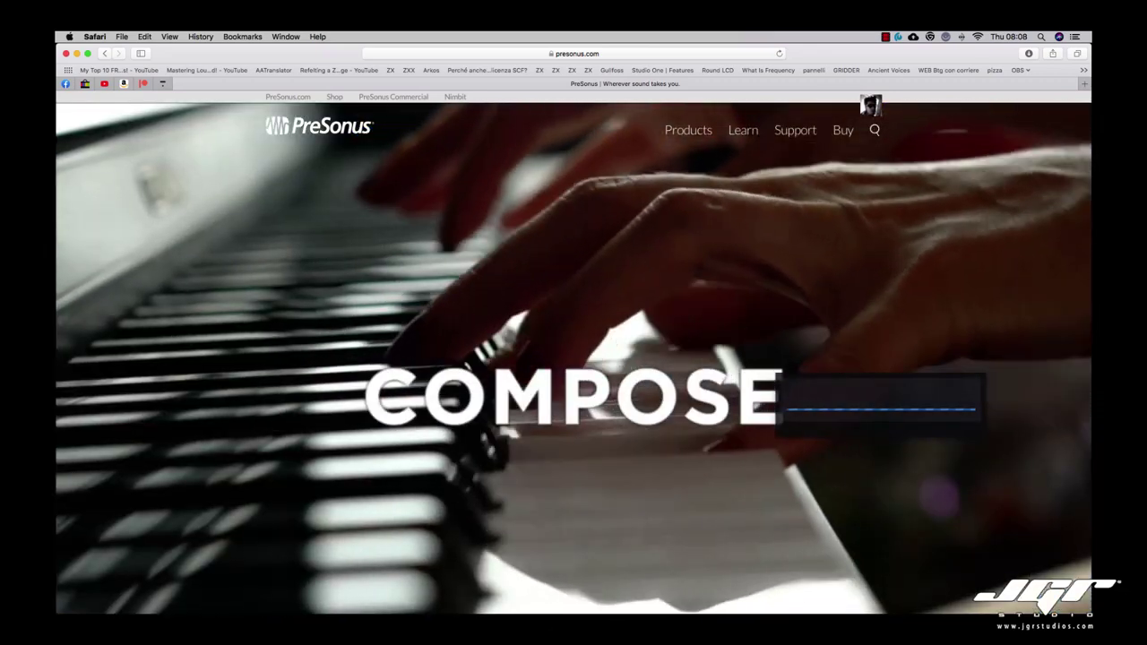
- Open the My.PreSonus account page from the profile on the PreSonus website
left_click(869, 105)
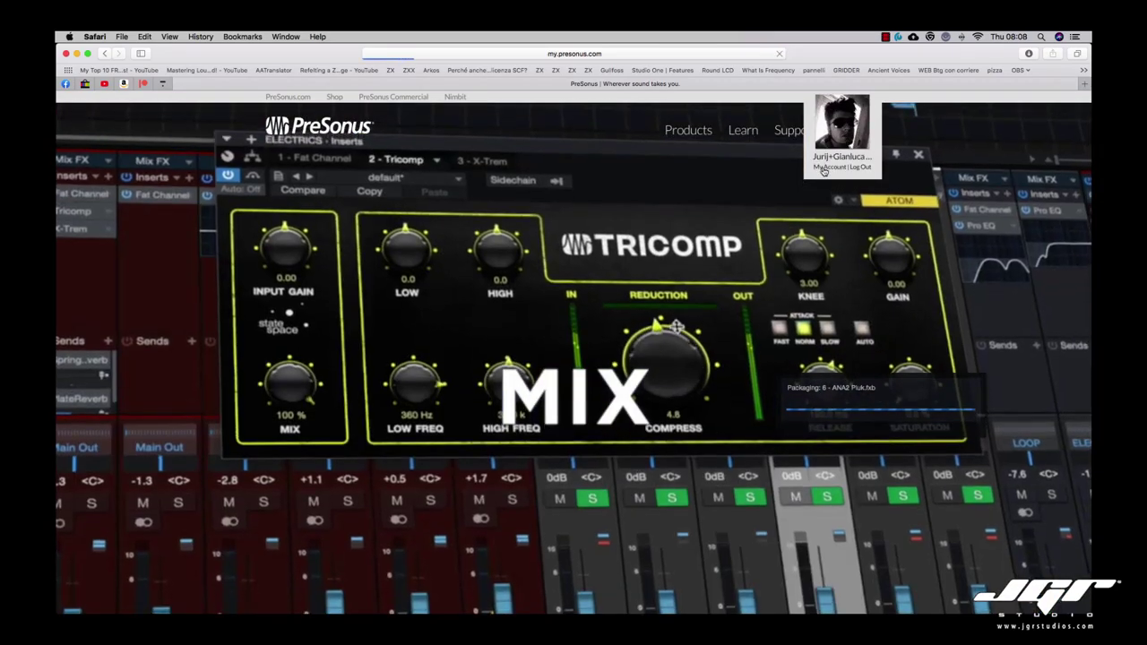
left_click(833, 151)
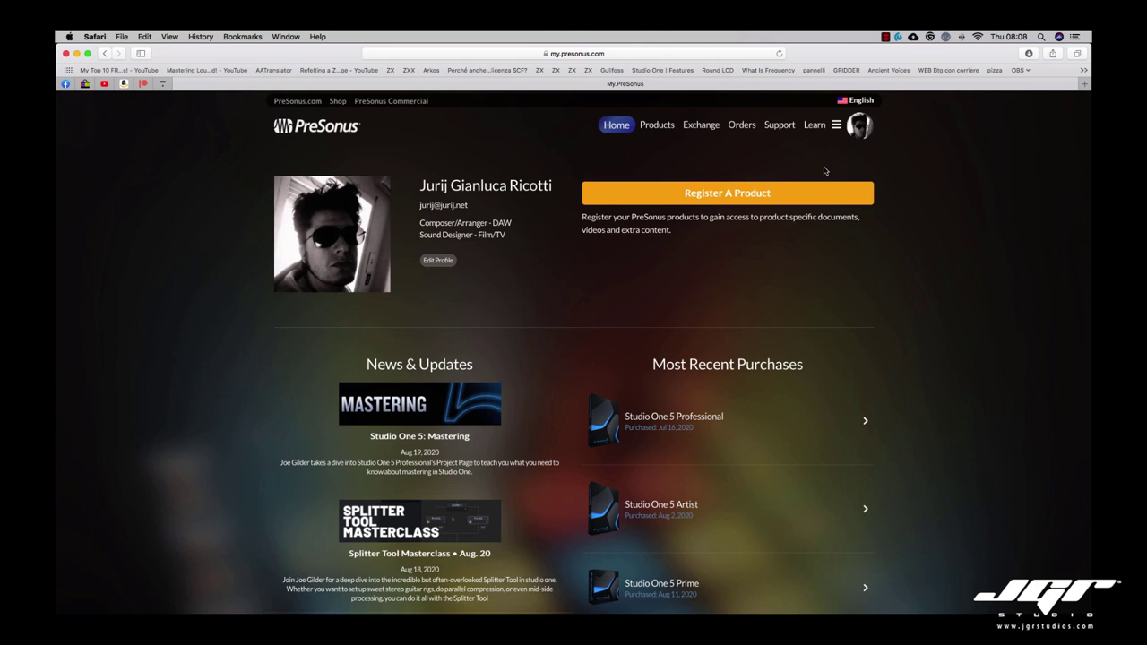
- View the product registration form for the Software or Add-On type and close it without registering anything
left_click(727, 195)
left_click(592, 307)
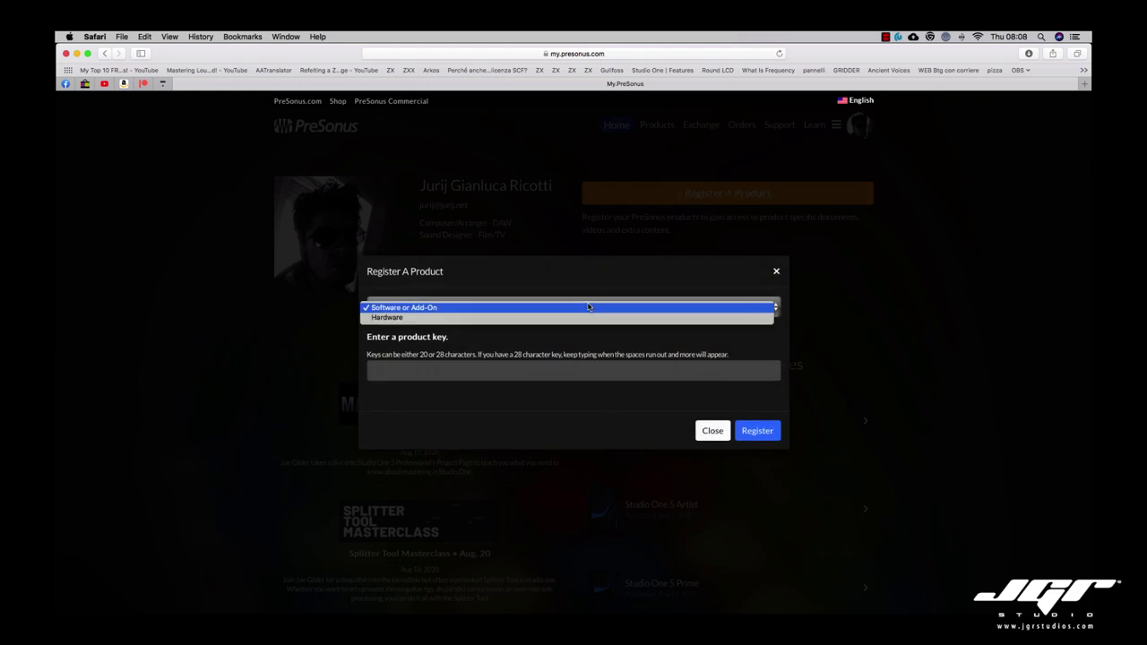
left_click(583, 308)
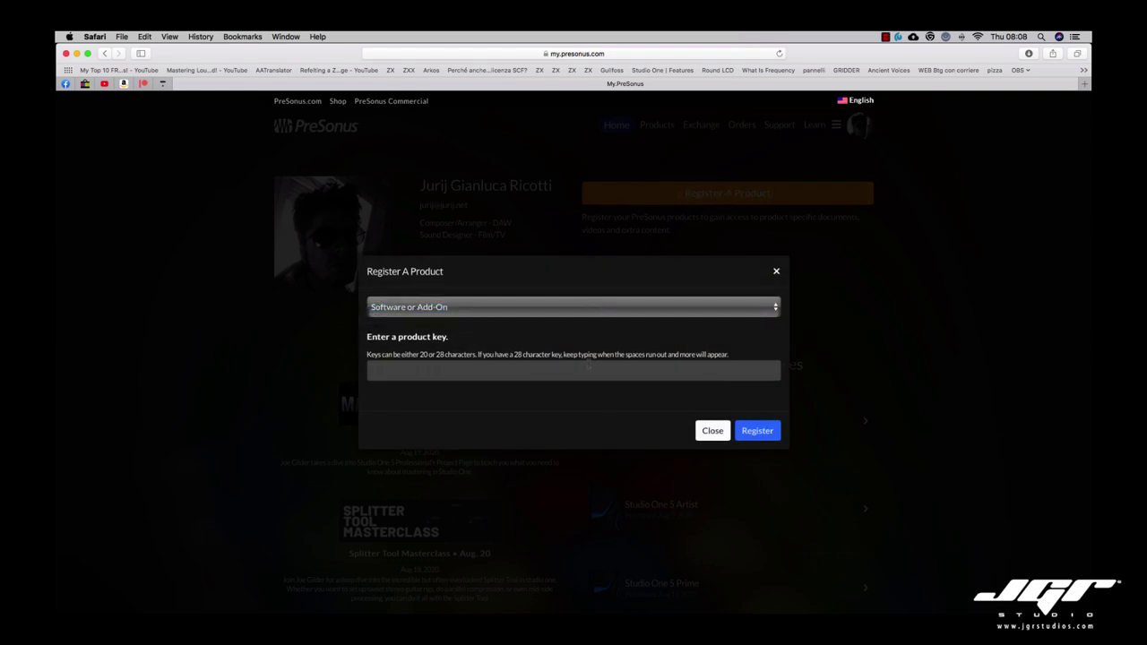
left_click(713, 431)
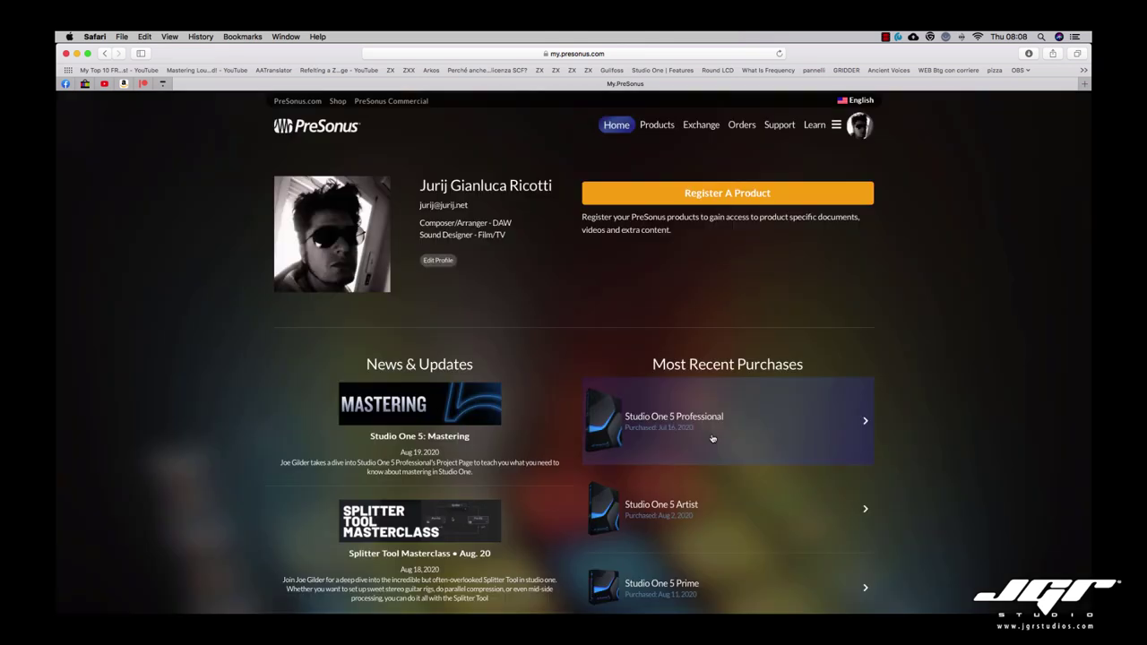
- Open the Studio One 5 Artist product page, show installers for all systems and expand its bundled downloads
left_click(675, 518)
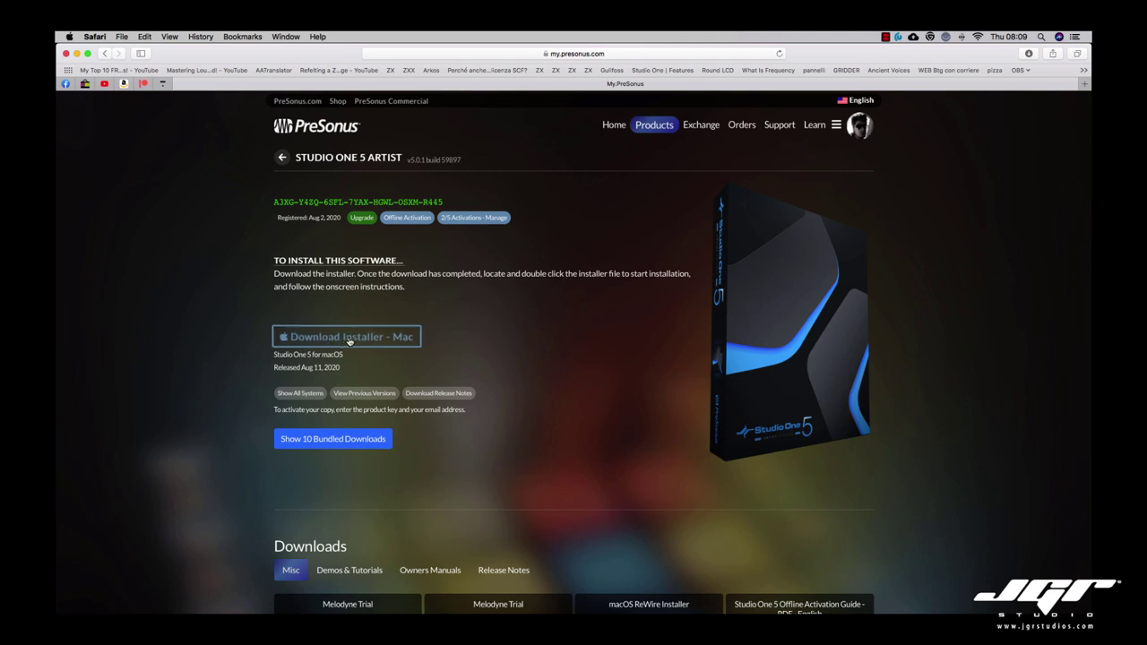
left_click(300, 393)
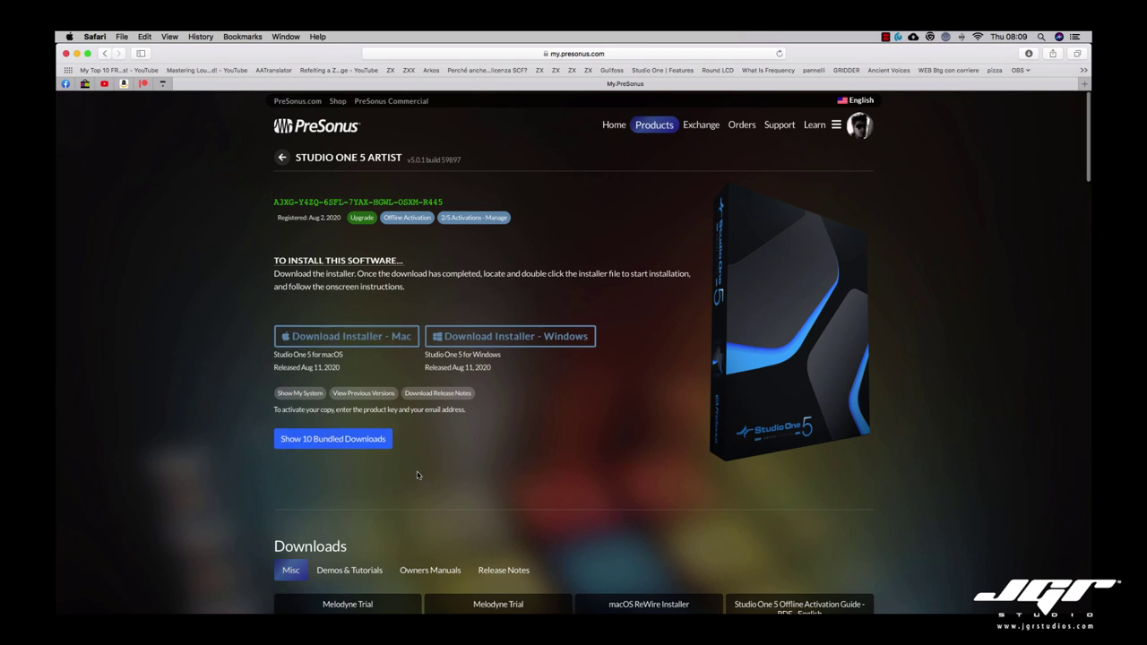
left_click(332, 441)
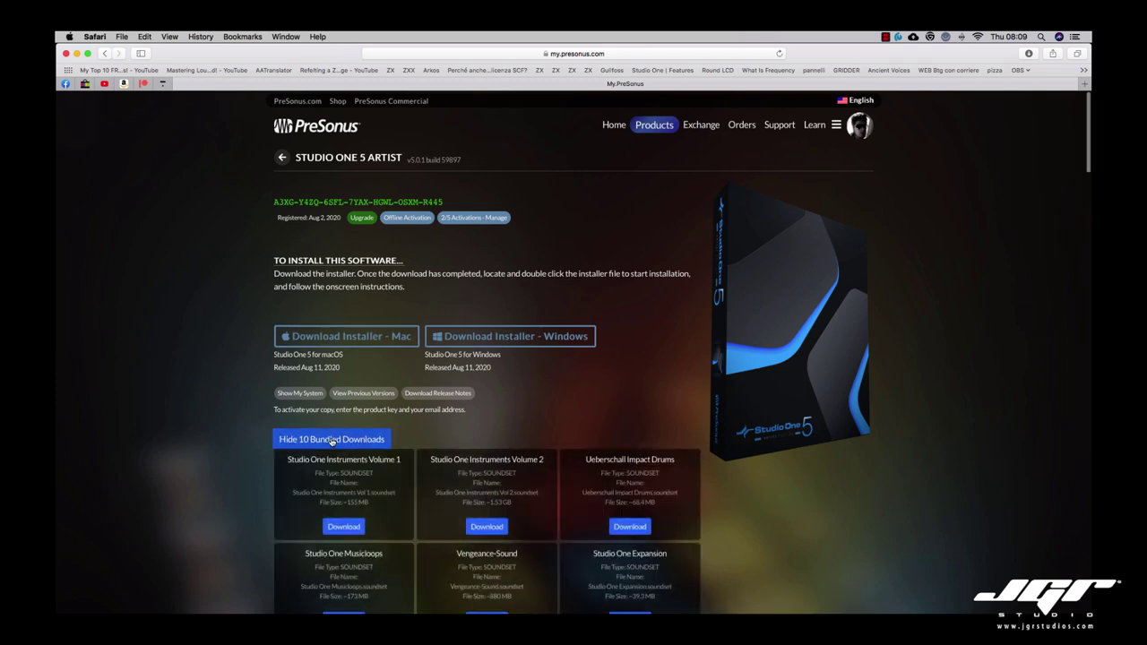
scroll(331, 439, "down", 5)
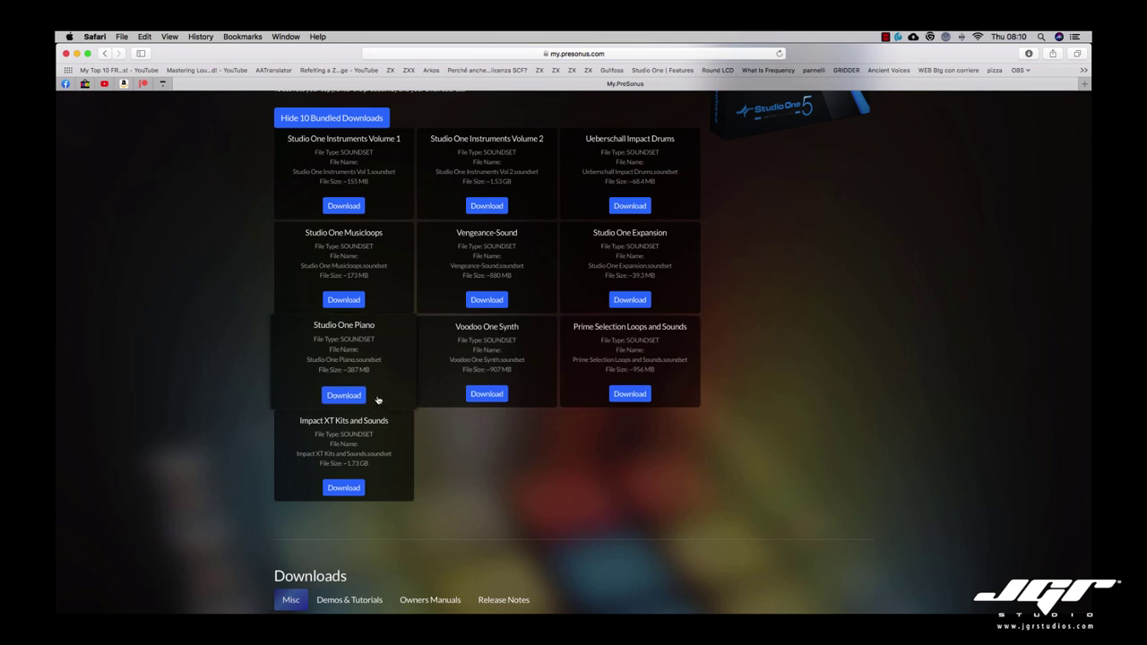
scroll(378, 399, "down", 1)
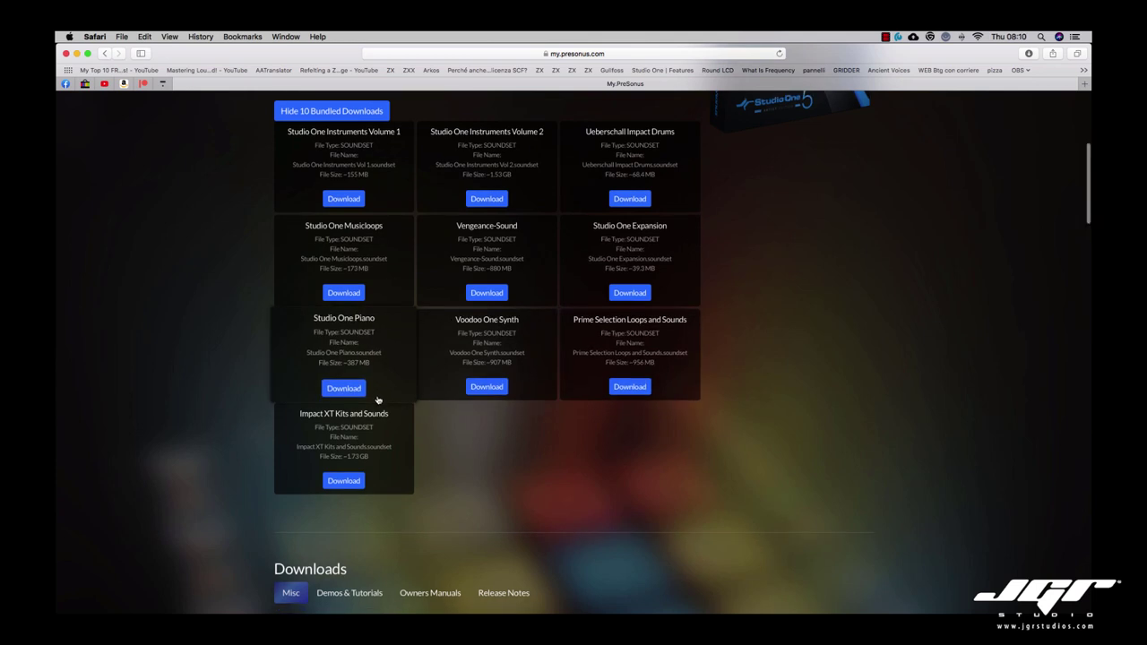
- Look through the Misc, Demos & Tutorials, Owners Manuals and Release Notes downloads for Studio One 5 Artist
scroll(377, 400, "down", 10)
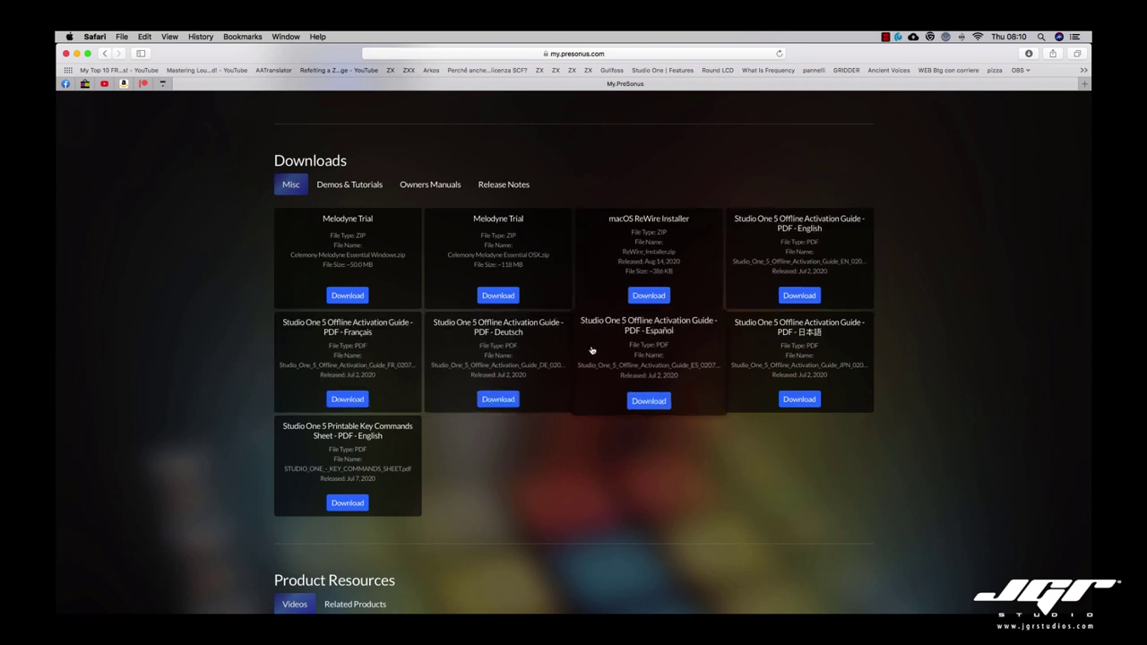
left_click(365, 194)
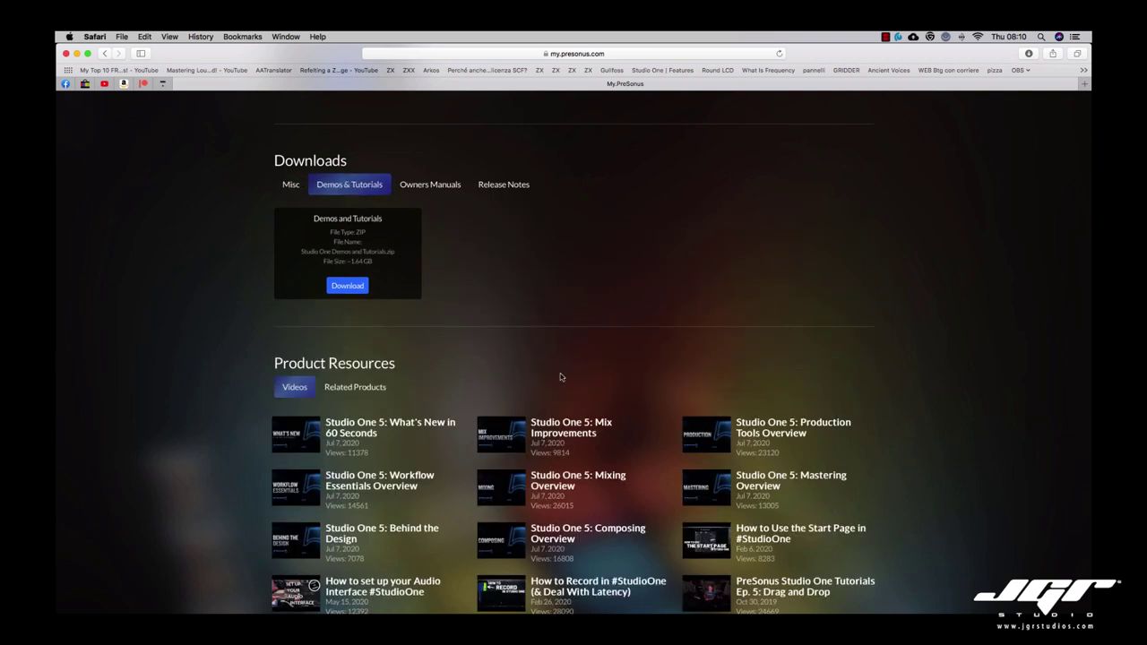
left_click(454, 190)
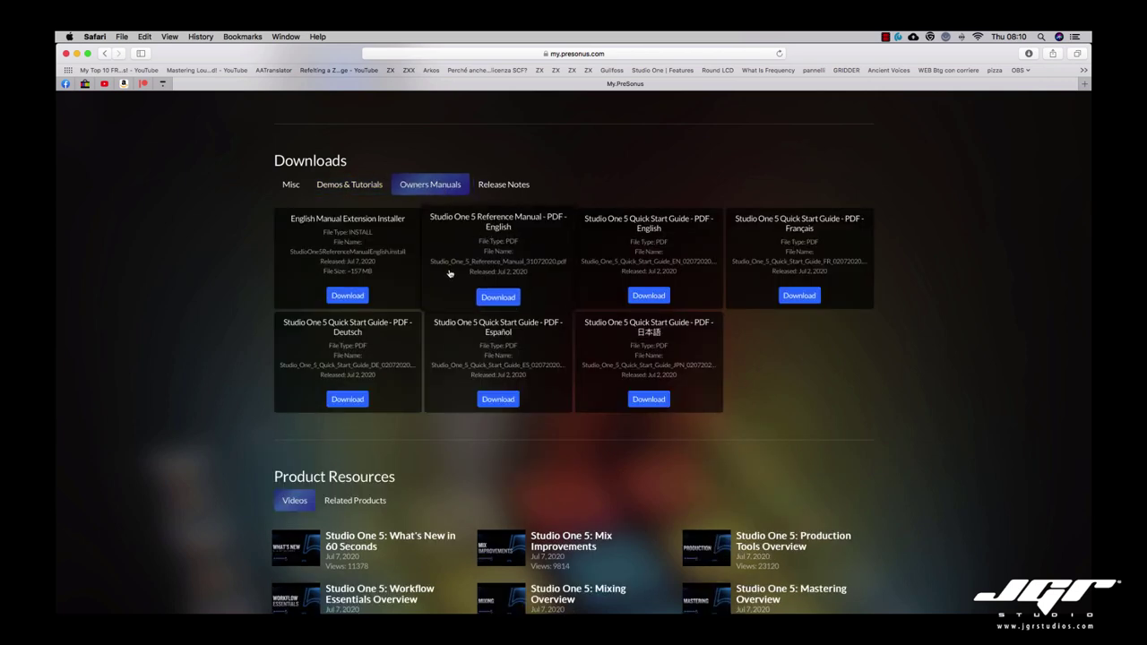
left_click(509, 185)
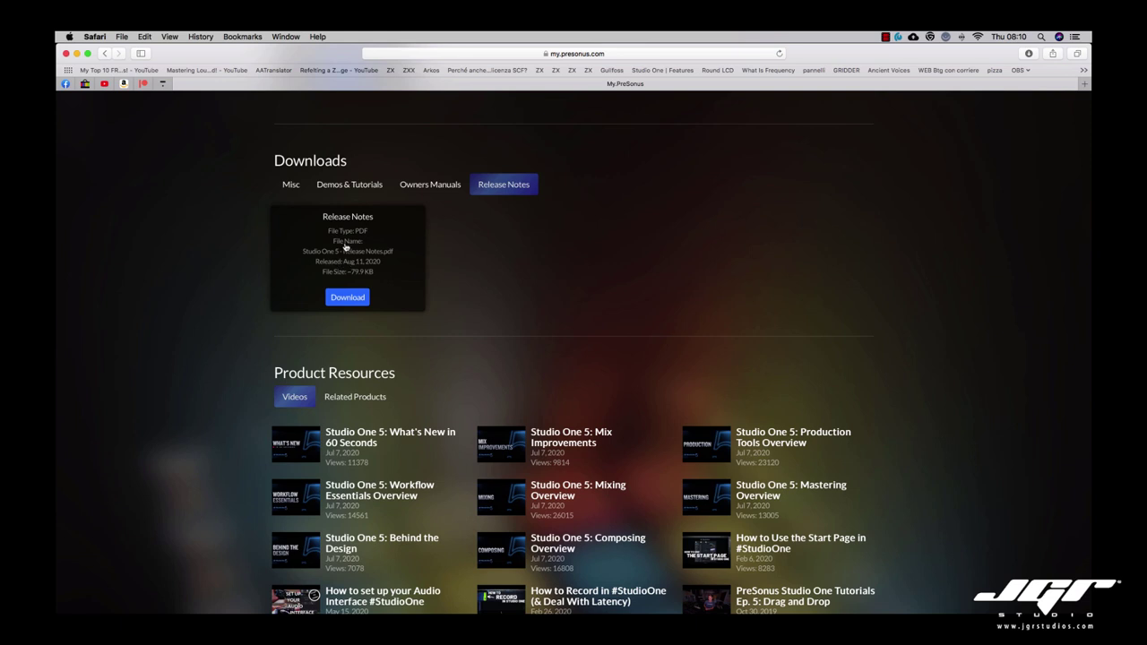
- Download the Mac installer for Studio One 5
scroll(570, 299, "up", 10)
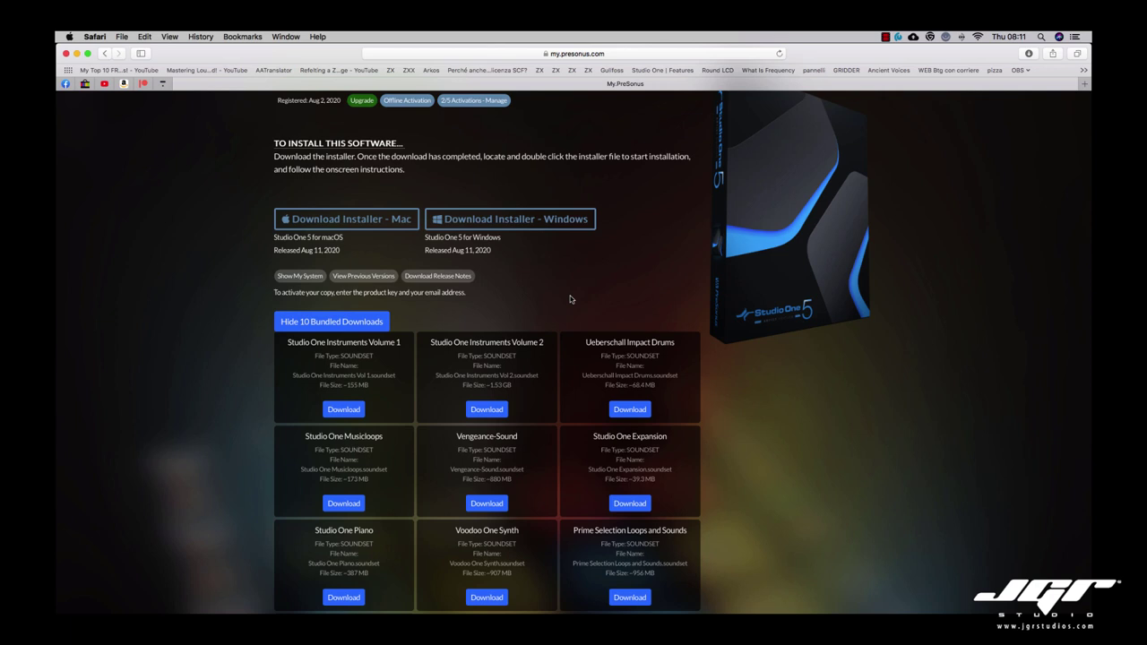
left_click(392, 220)
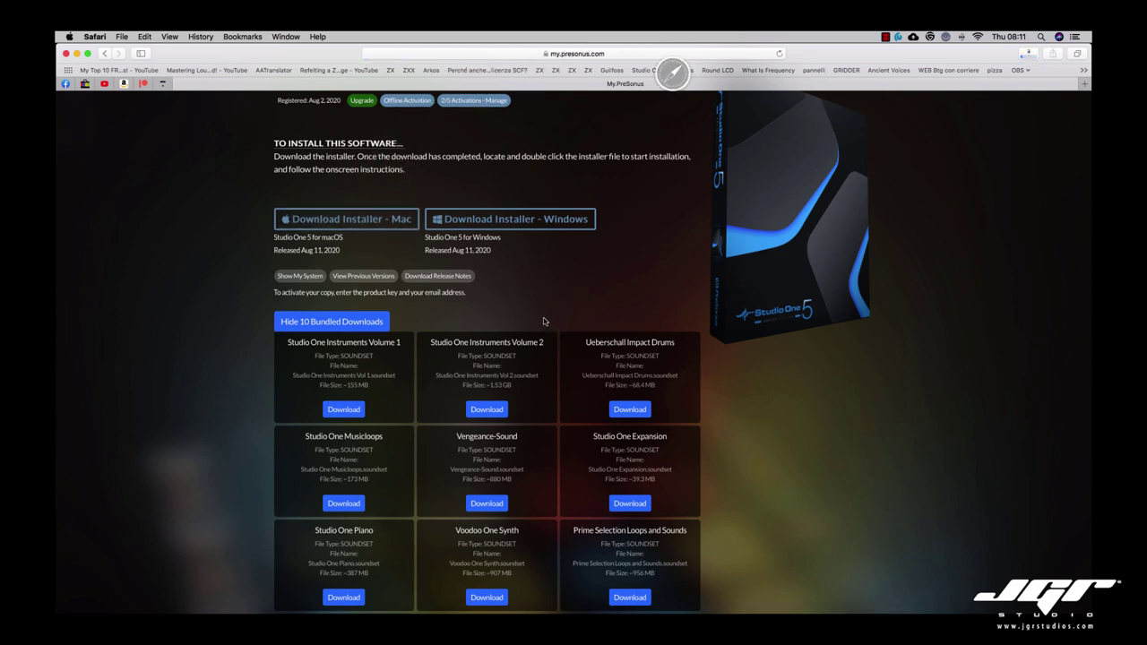
- Examine the software bundled with the registered Studio 26c audio interface
scroll(543, 311, "down", 1)
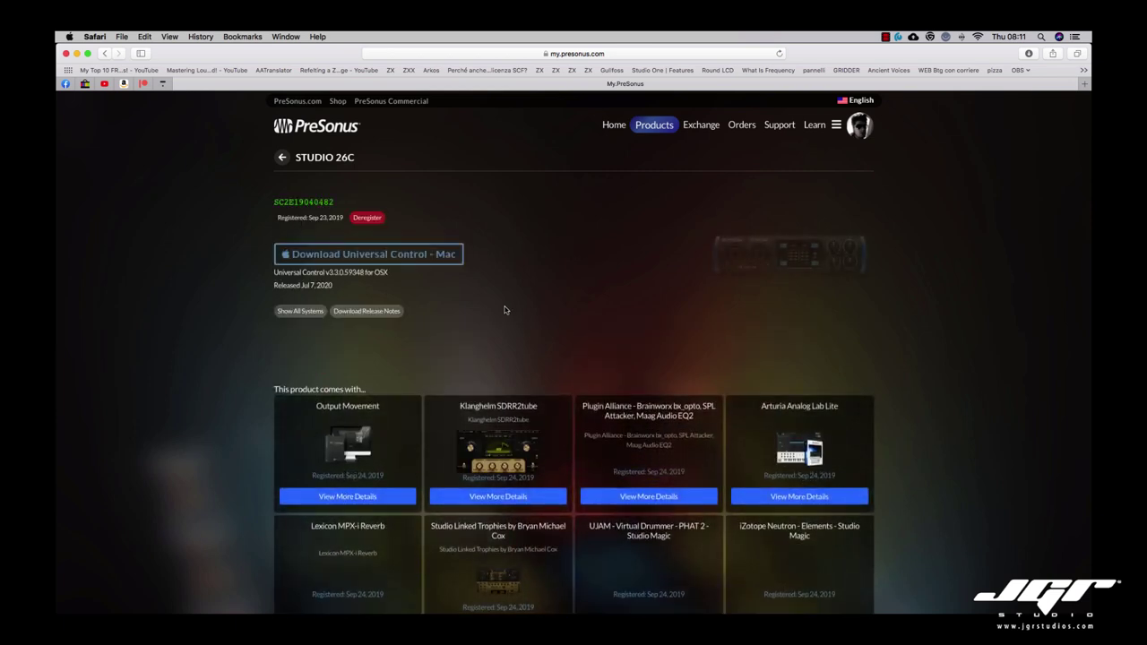
scroll(505, 311, "down", 3)
scroll(505, 310, "down", 2)
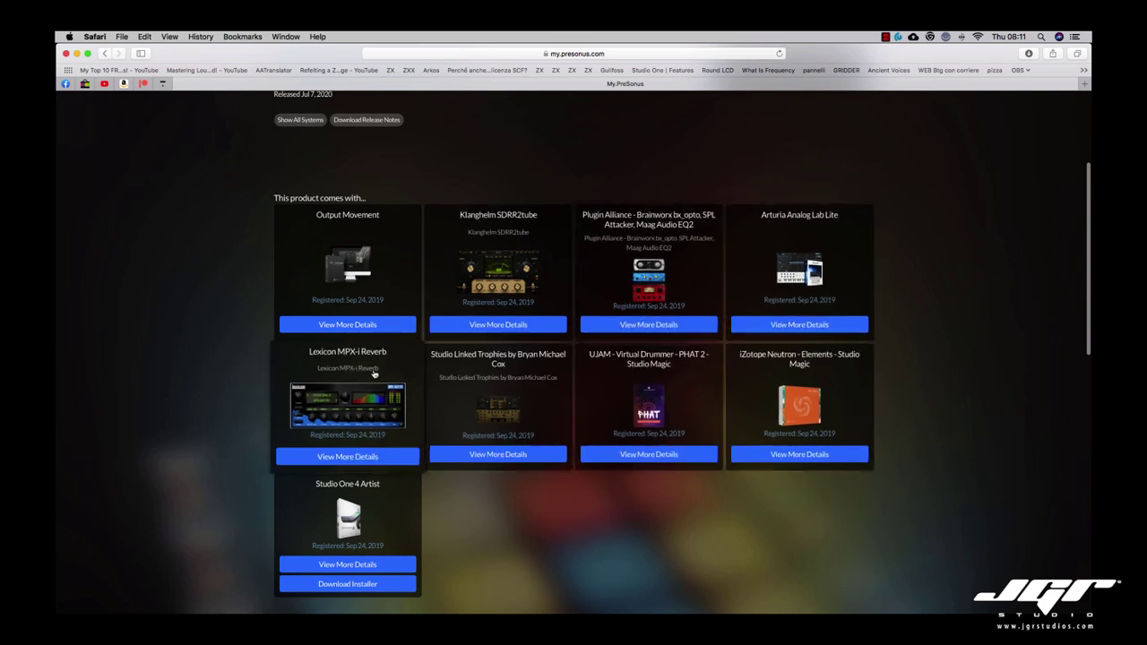
scroll(377, 431, "up", 1)
scroll(378, 431, "up", 1)
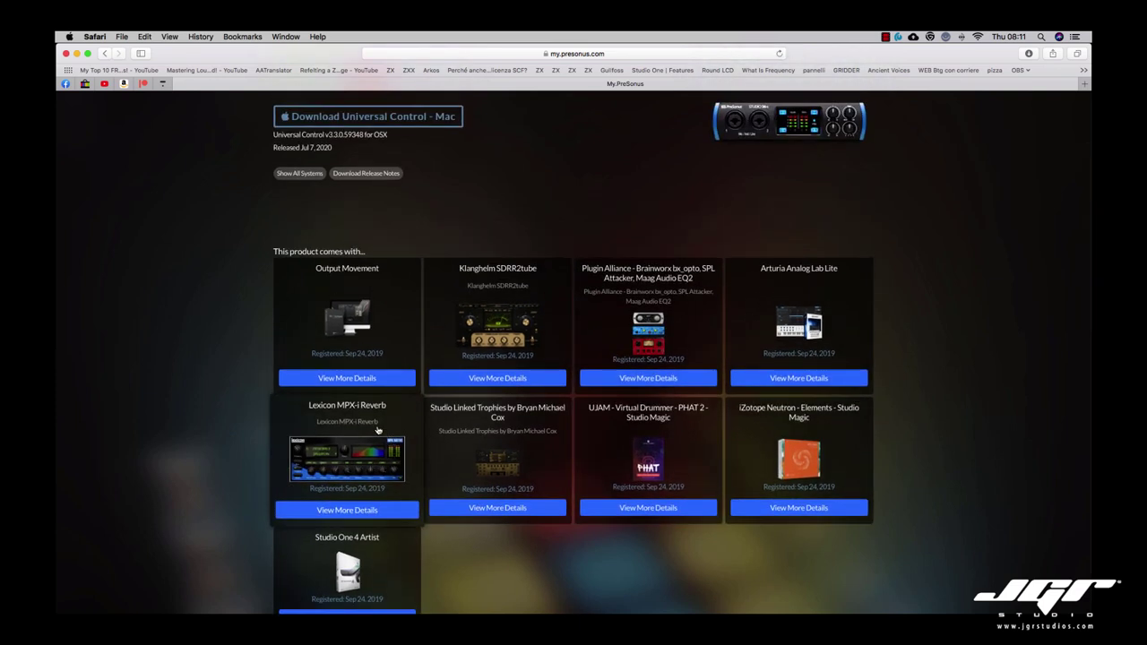
scroll(377, 431, "up", 1)
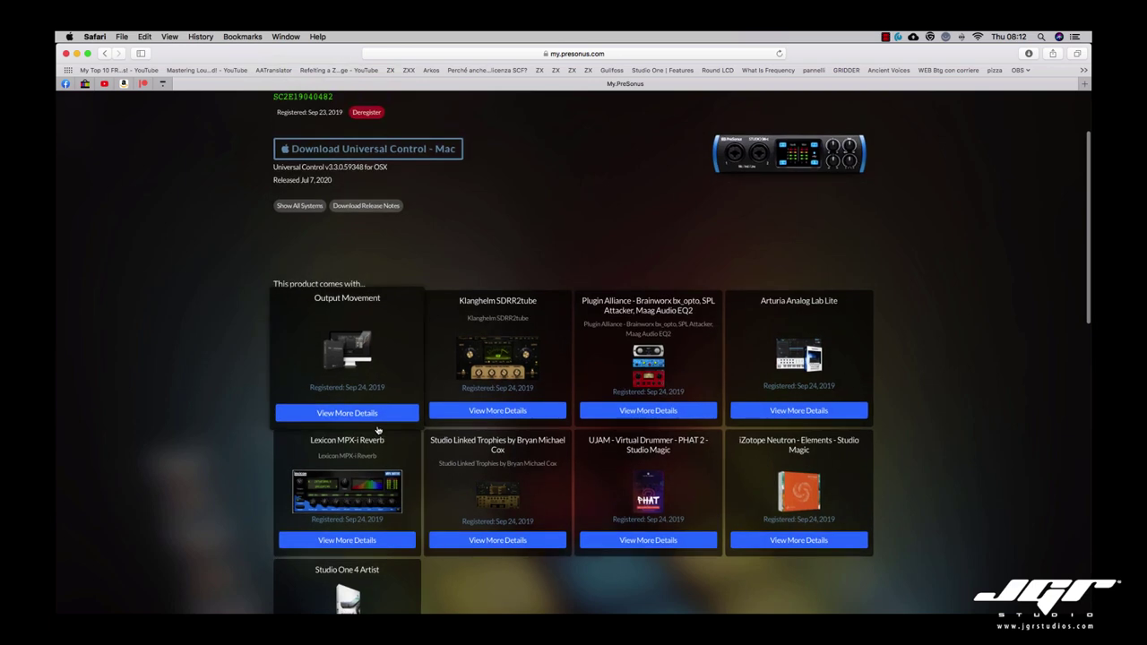
scroll(377, 432, "up", 3)
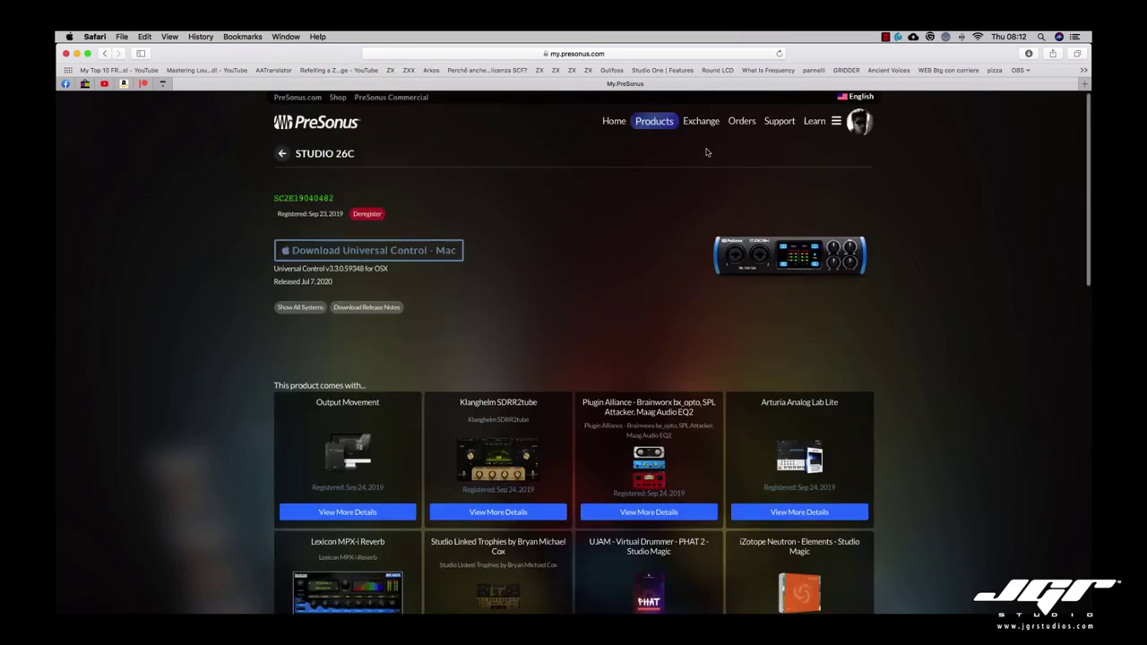
- Open the ioStation 24c from the registered hardware products and examine the software that comes with it
left_click(669, 123)
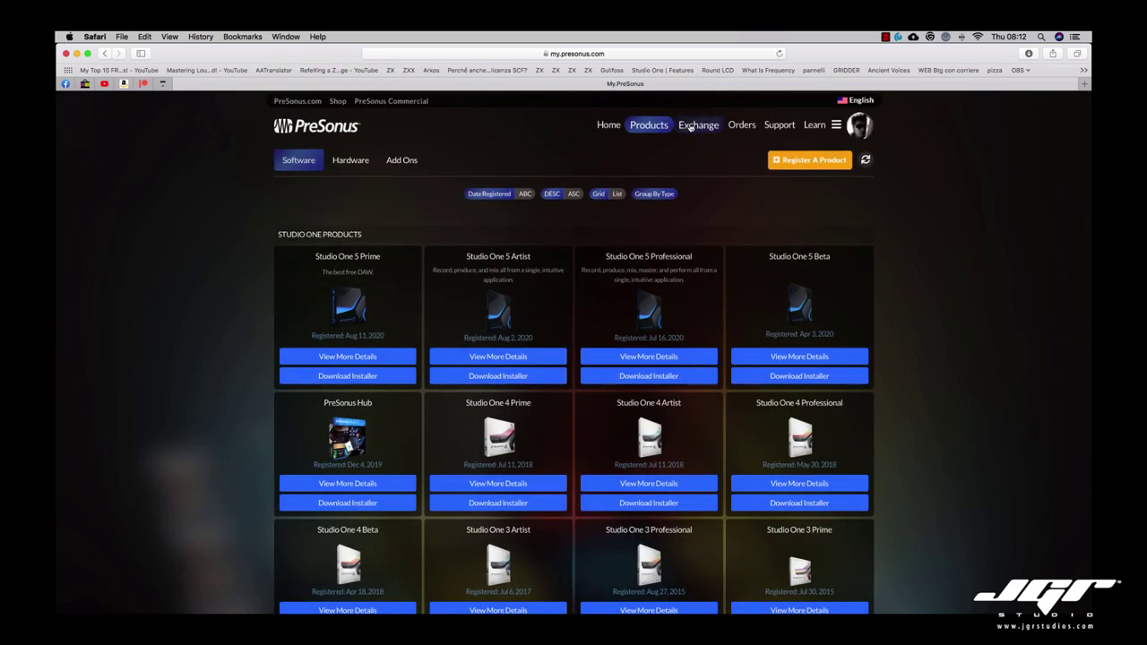
left_click(350, 162)
left_click(348, 311)
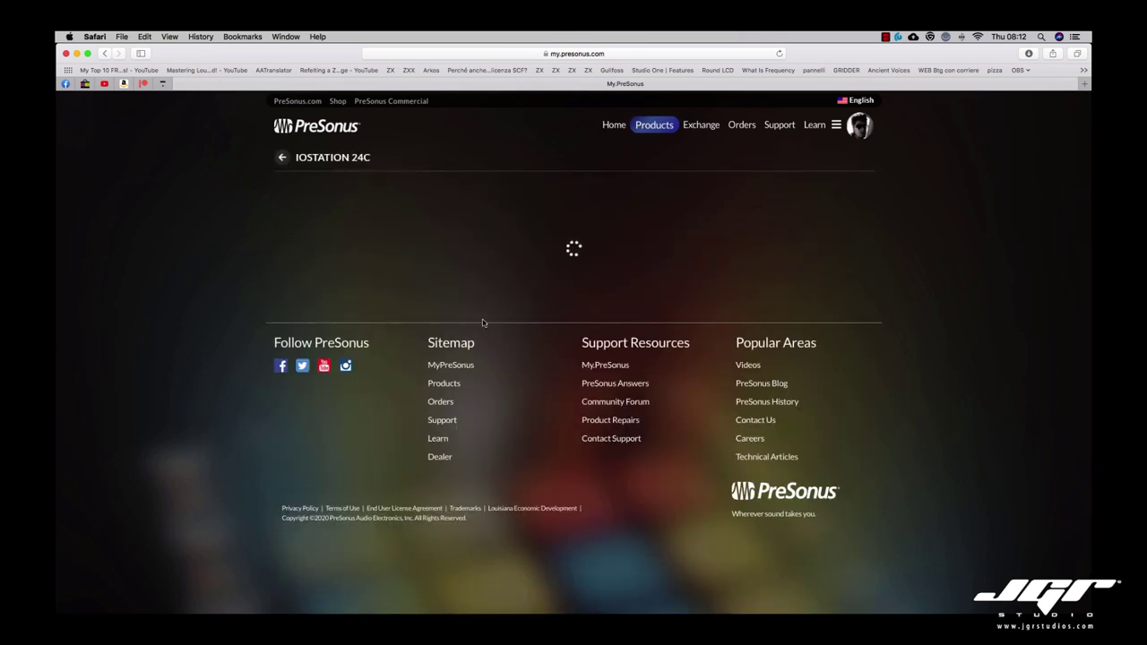
scroll(482, 323, "down", 10)
scroll(482, 324, "up", 10)
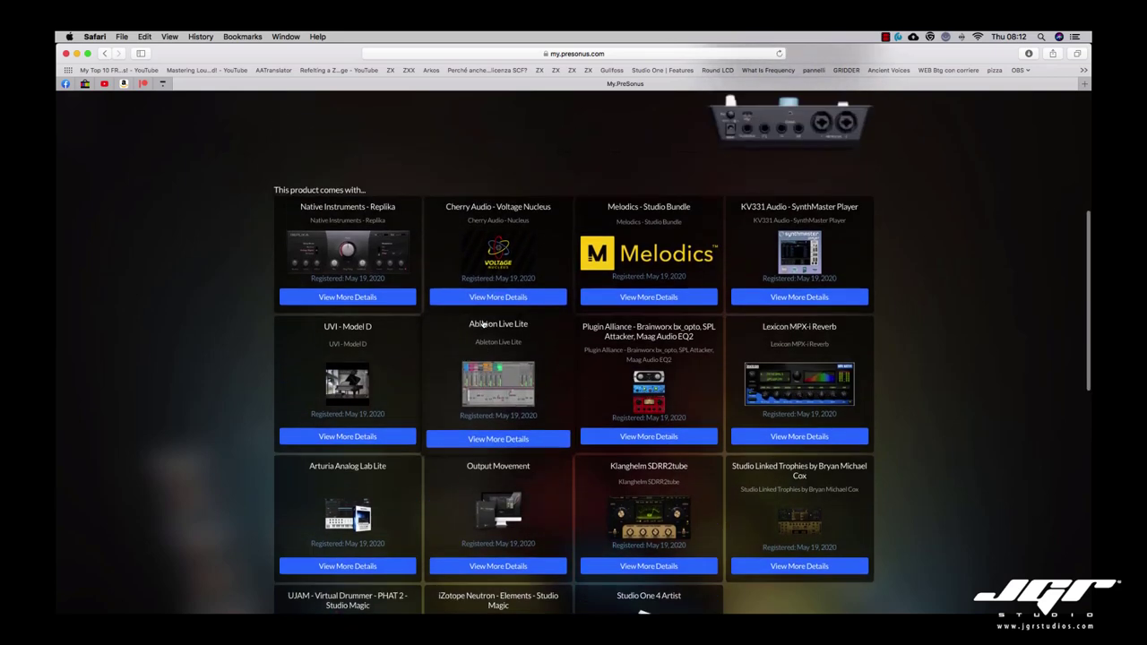
scroll(482, 322, "up", 3)
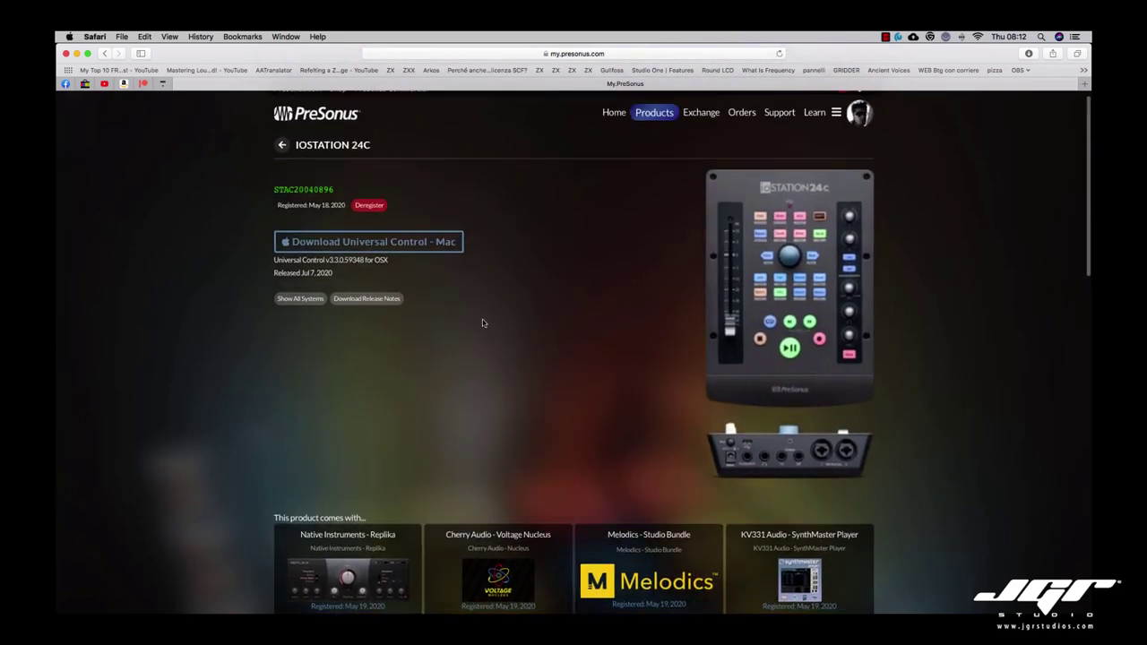
scroll(483, 323, "down", 3)
scroll(482, 323, "down", 10)
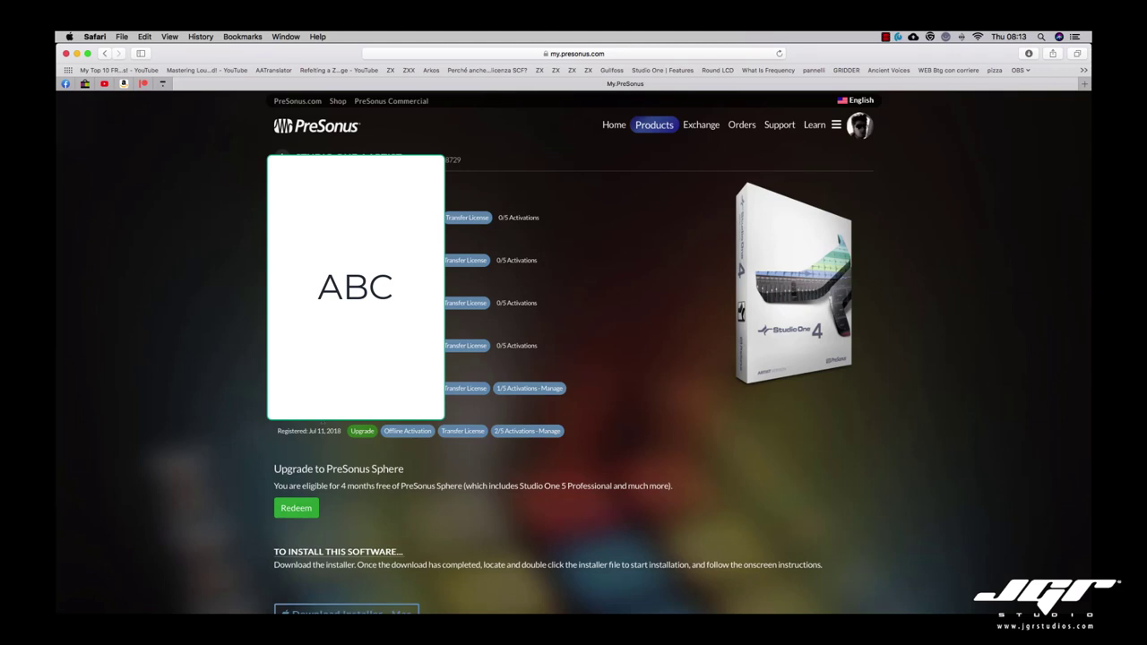
- Redeem the PreSonus Sphere upgrade offer of 4 free months on the Studio One 4 Artist page
scroll(322, 421, "down", 2)
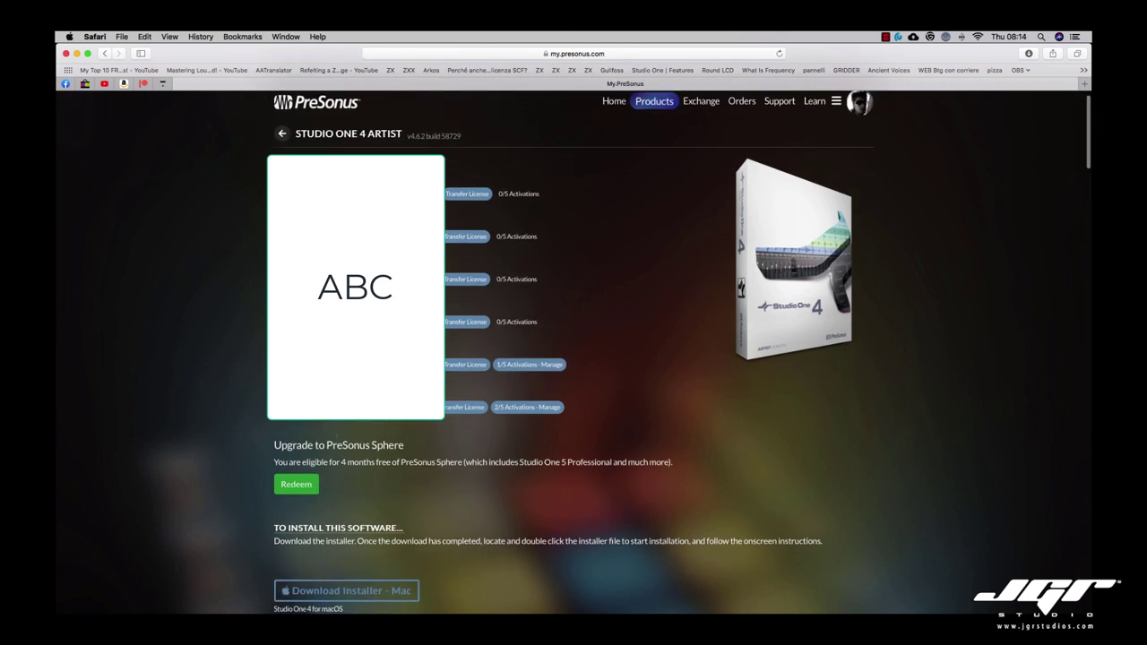
scroll(607, 289, "down", 5)
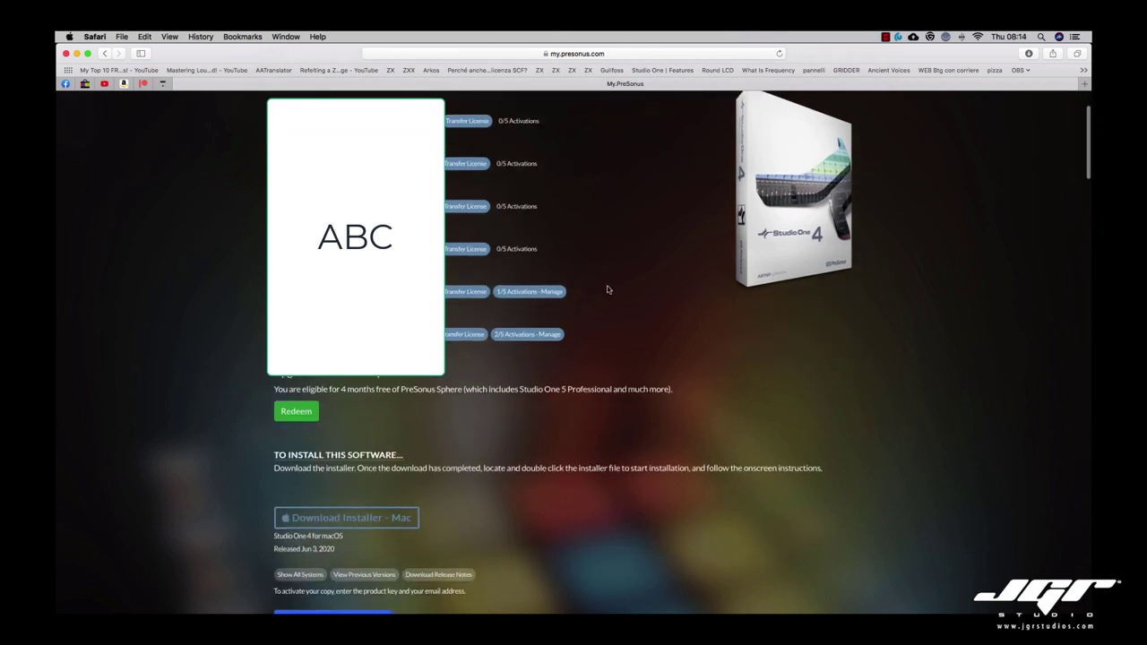
left_click(302, 414)
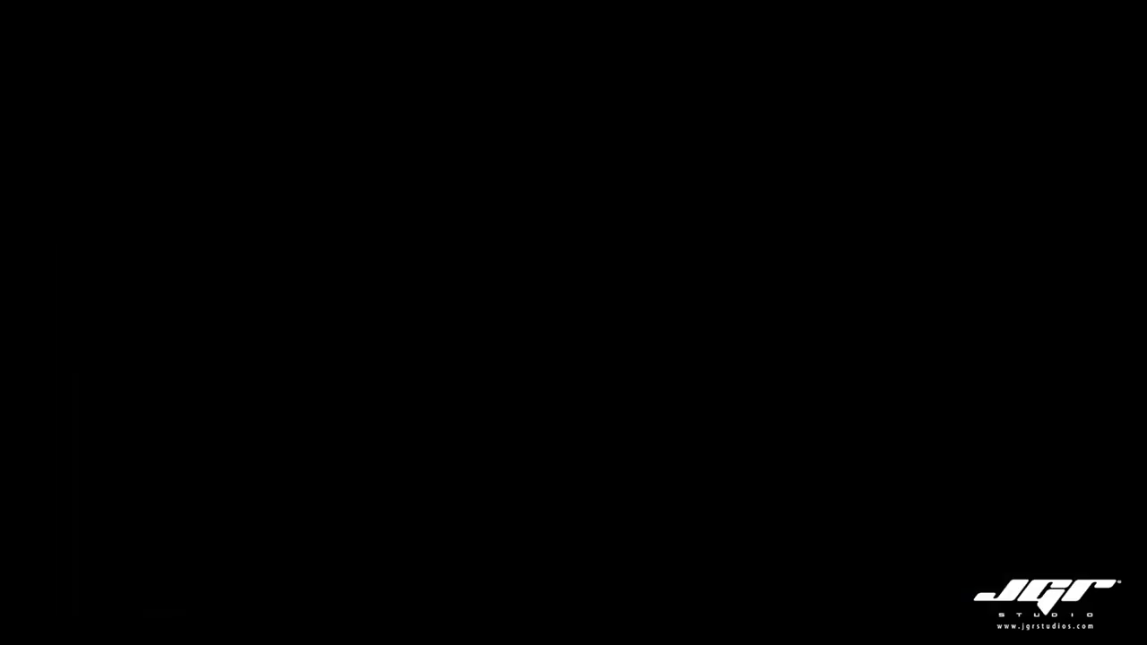
- Review the list of software that comes with the ioStation 24c
scroll(572, 299, "up", 10)
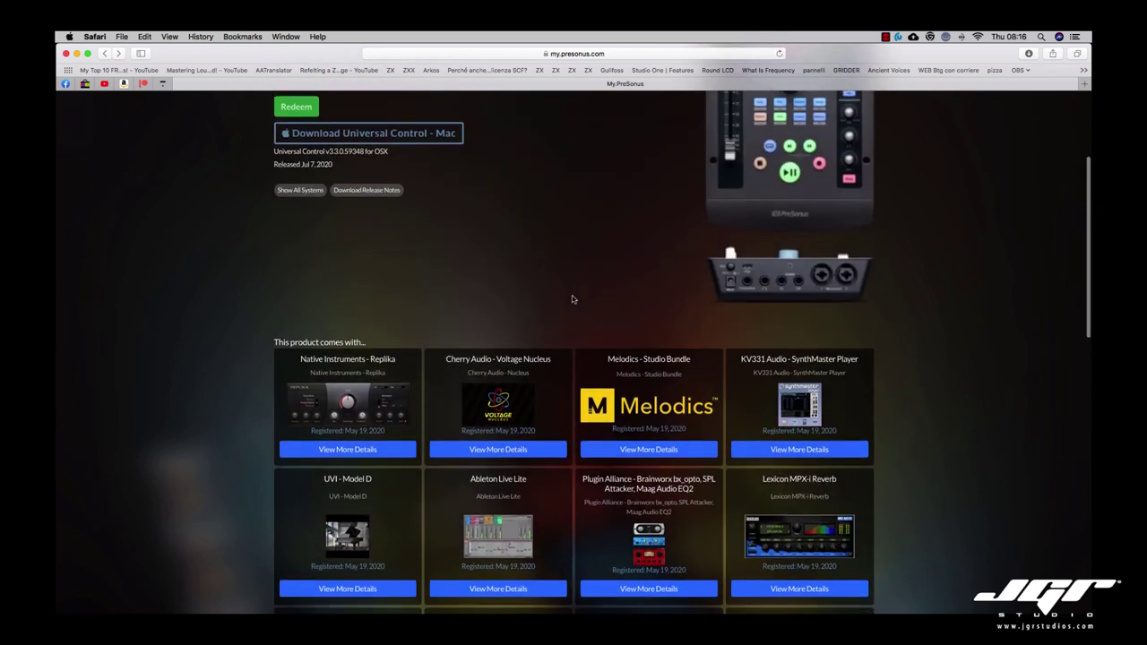
scroll(572, 298, "down", 8)
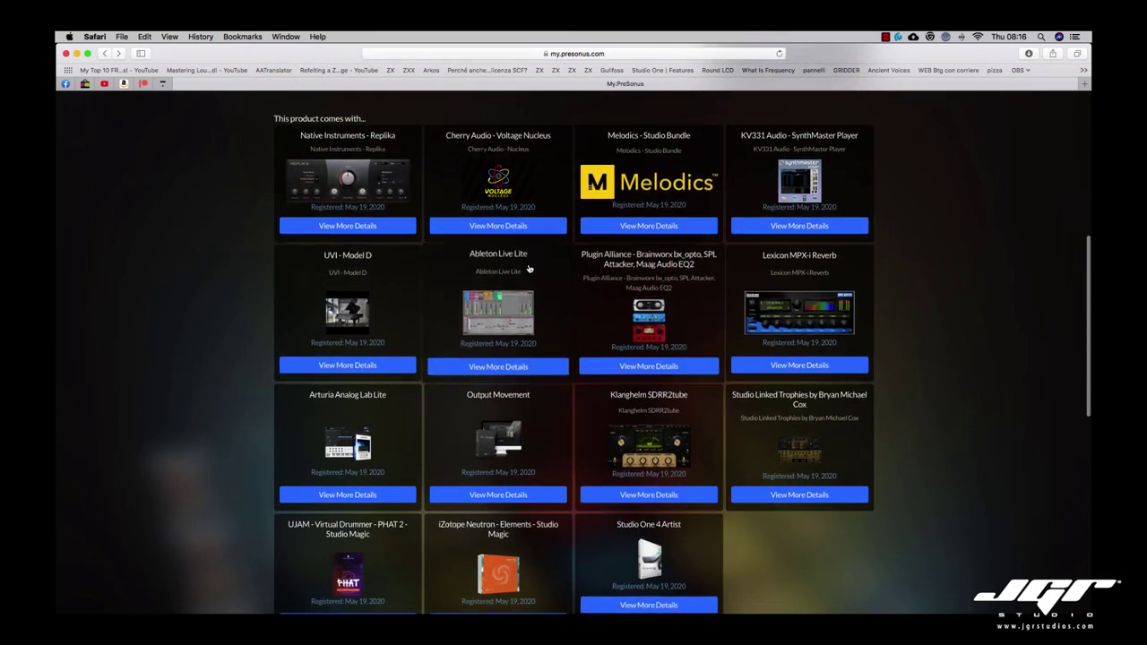
scroll(516, 276, "up", 10)
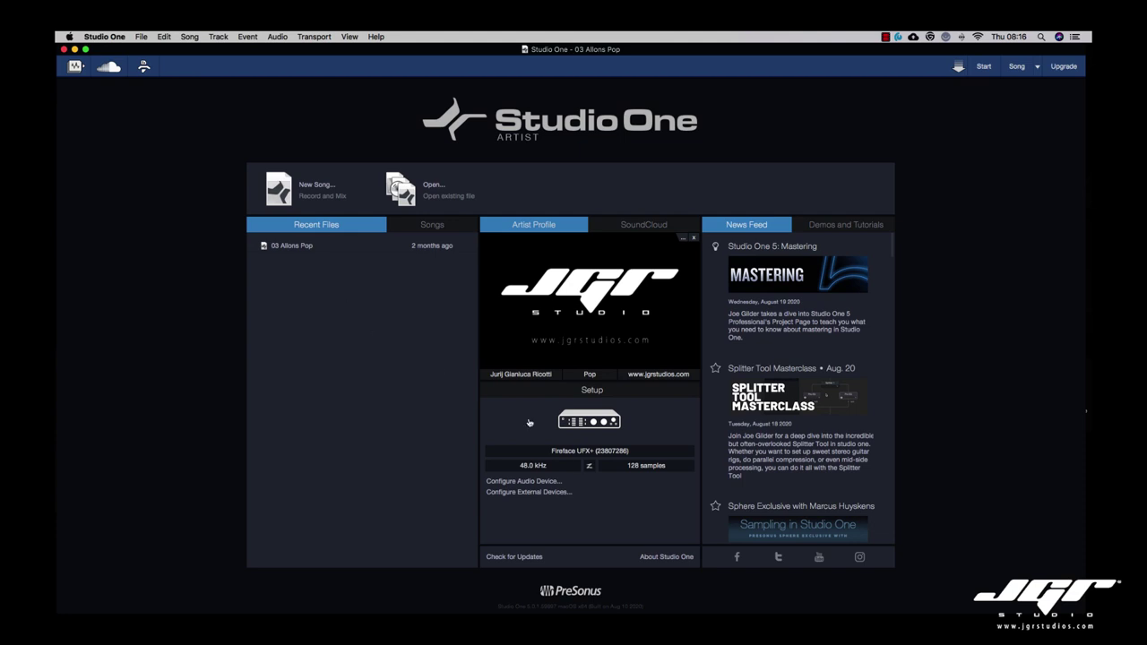
- Open the audio device configuration in Studio One Artist, checking the external devices and the playback and recording devices
left_click(527, 482)
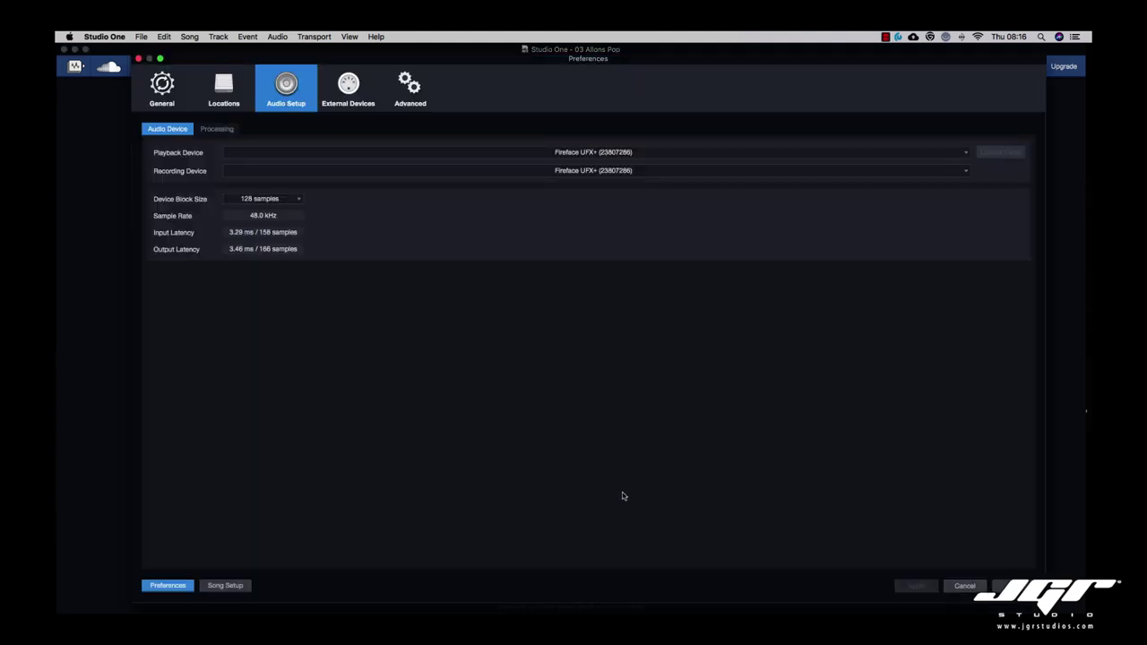
left_click(351, 94)
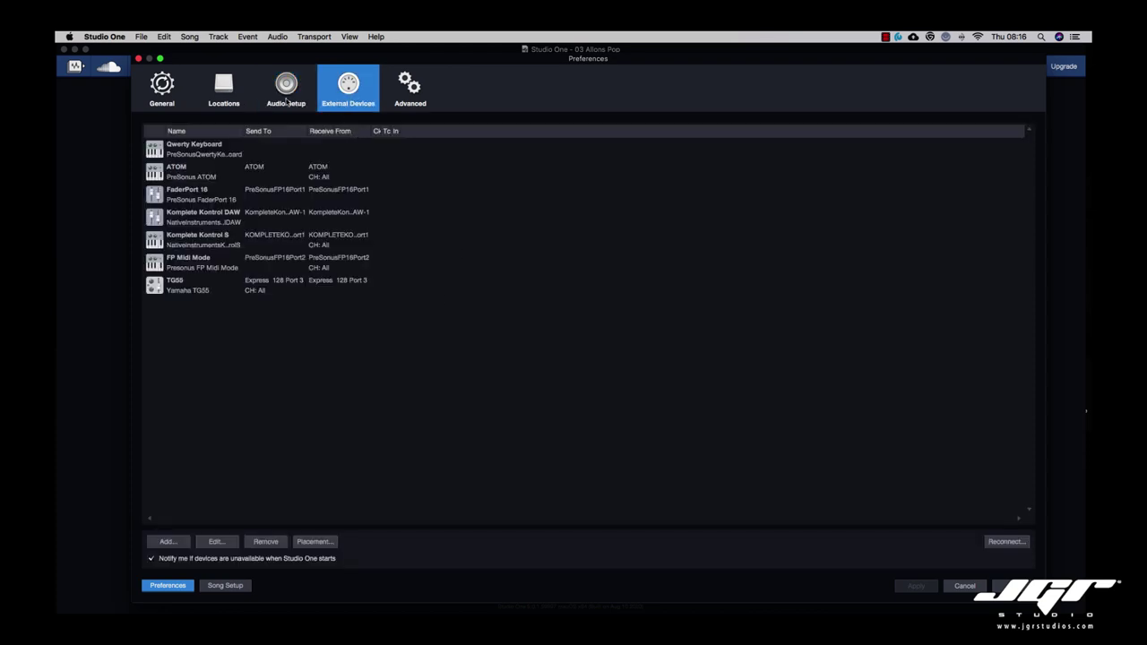
left_click(285, 93)
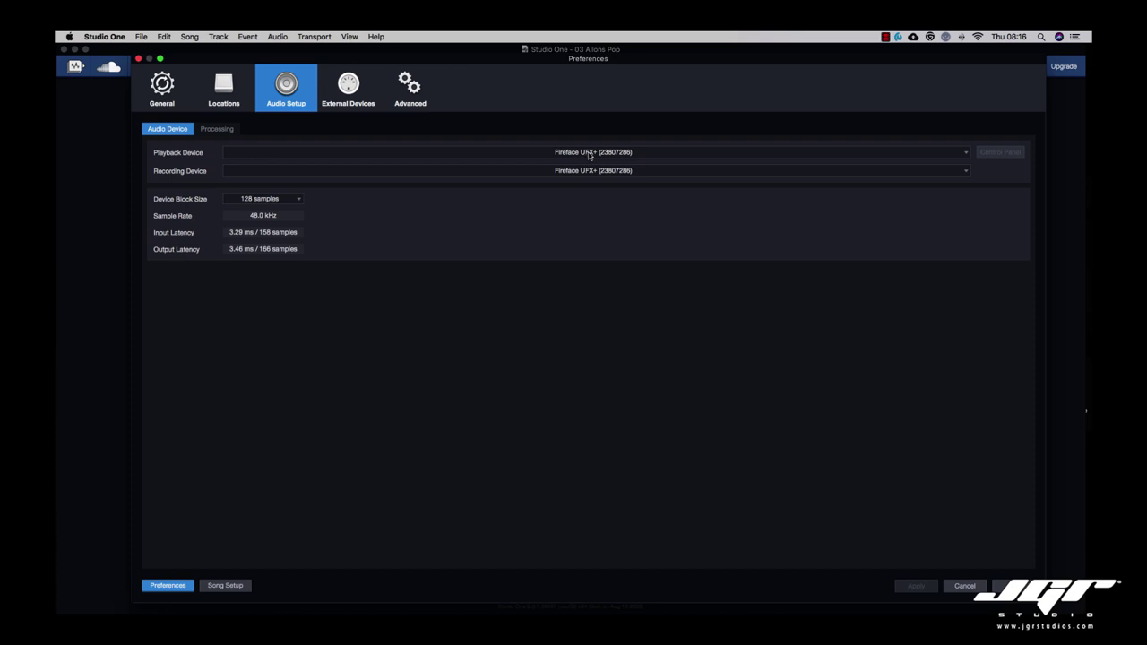
- Try a device block size of 16 samples, compare the latency, and check the audio processing settings
left_click(291, 201)
left_click(387, 231)
left_click(285, 200)
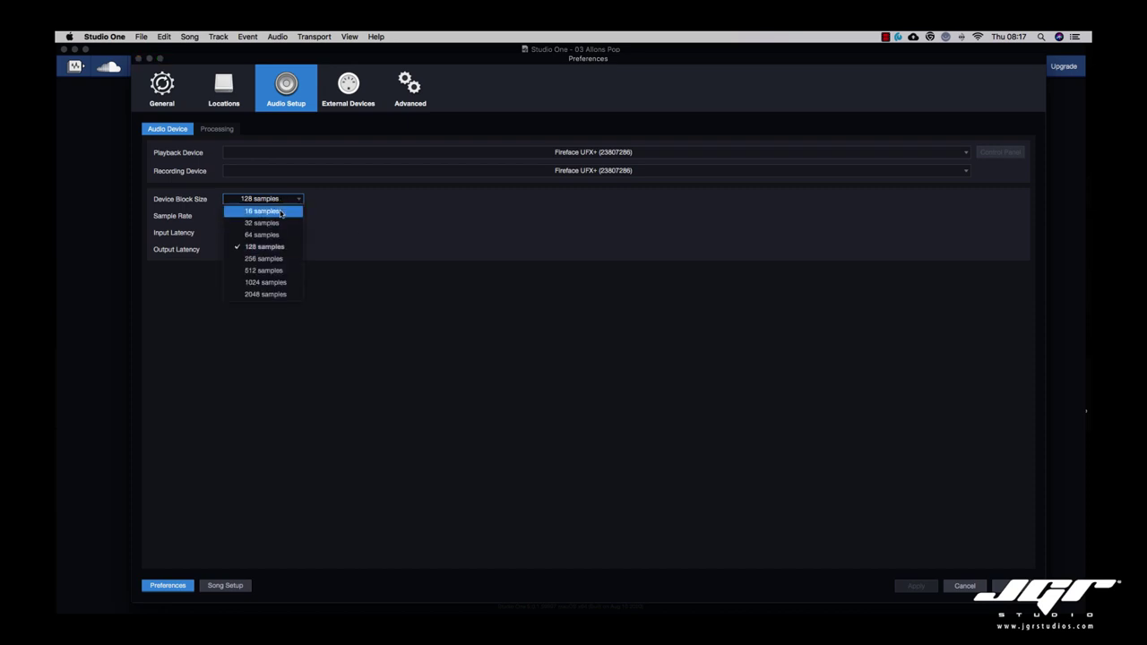
left_click(280, 212)
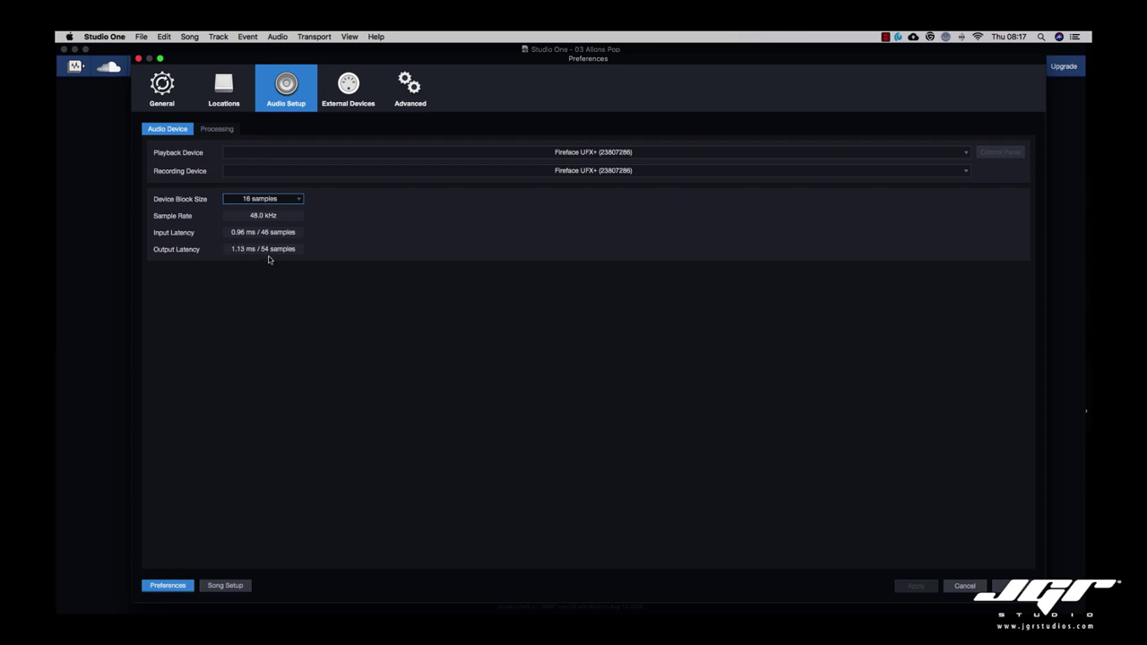
left_click(217, 128)
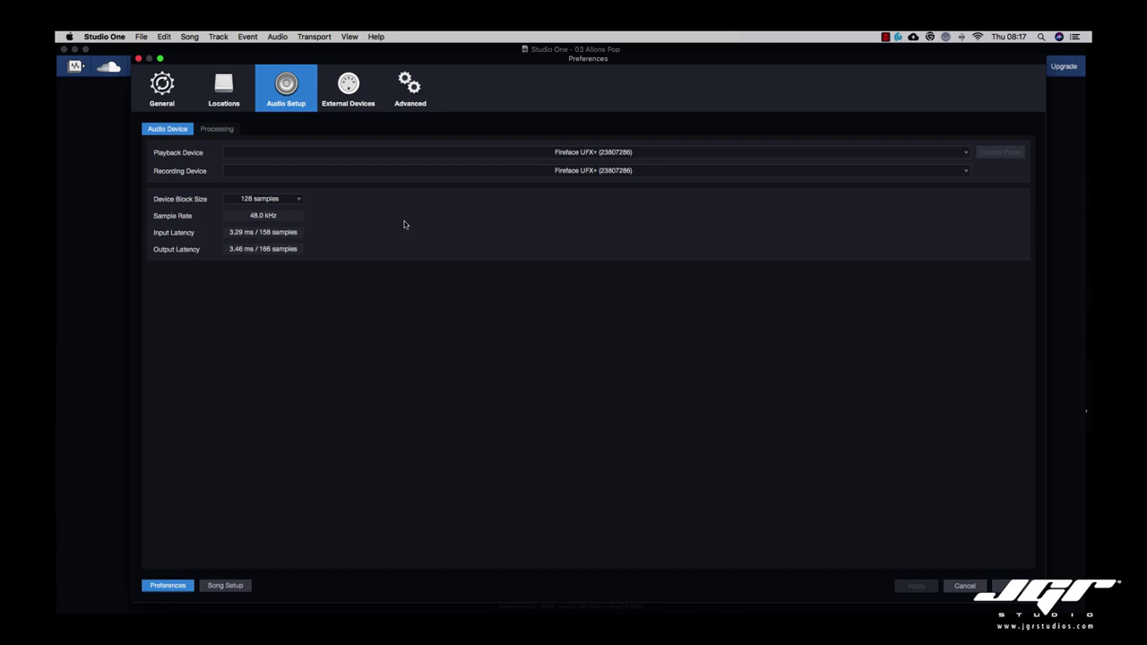
- Examine the configured external devices, including the ATOM keyboard and the FaderPort 16 controller
left_click(349, 96)
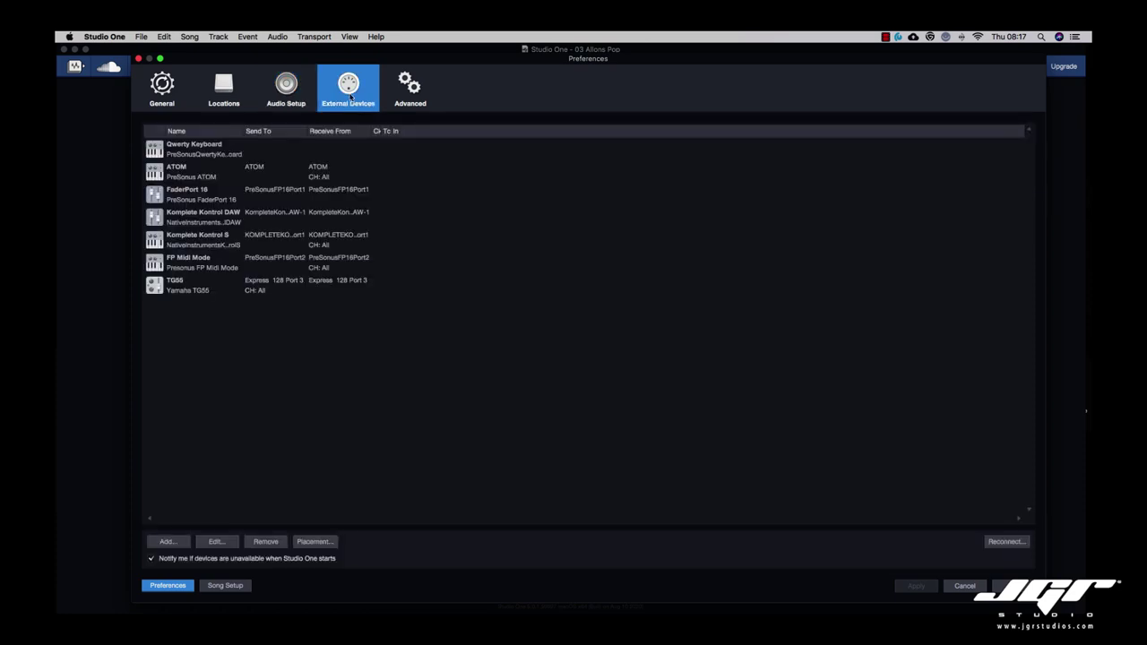
left_click(432, 289)
left_click(417, 323)
left_click(220, 178)
left_click(216, 197)
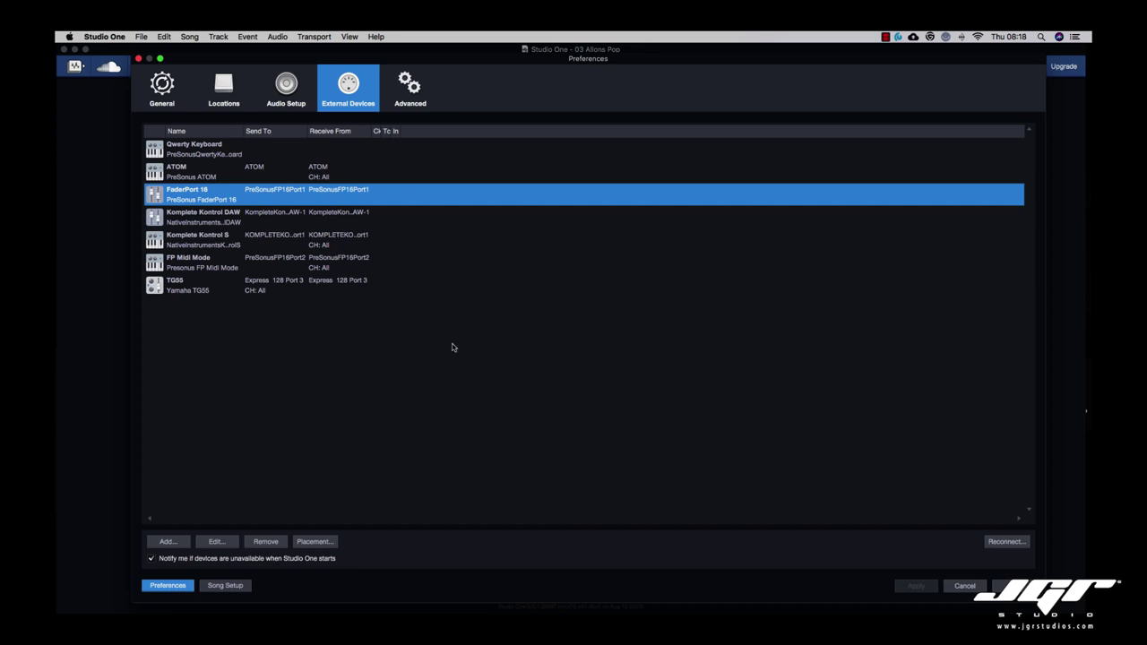
- Inspect the Yamaha TG55's device settings for its MIDI receive and send ports, and close them
left_click(352, 322)
double_click(188, 285)
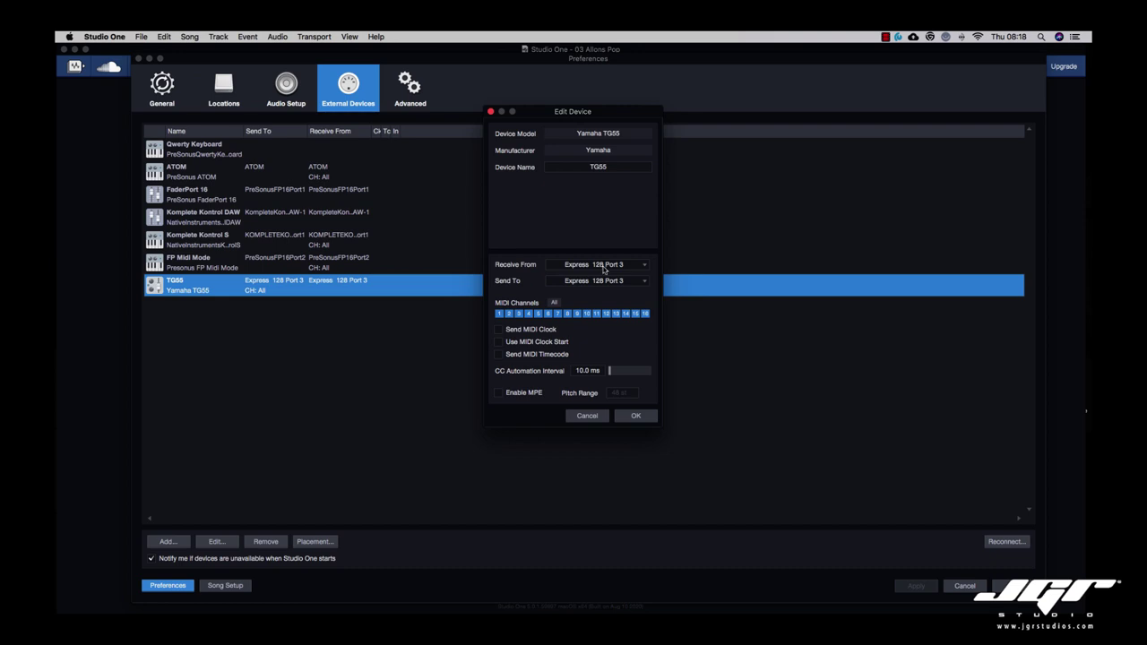
left_click(638, 418)
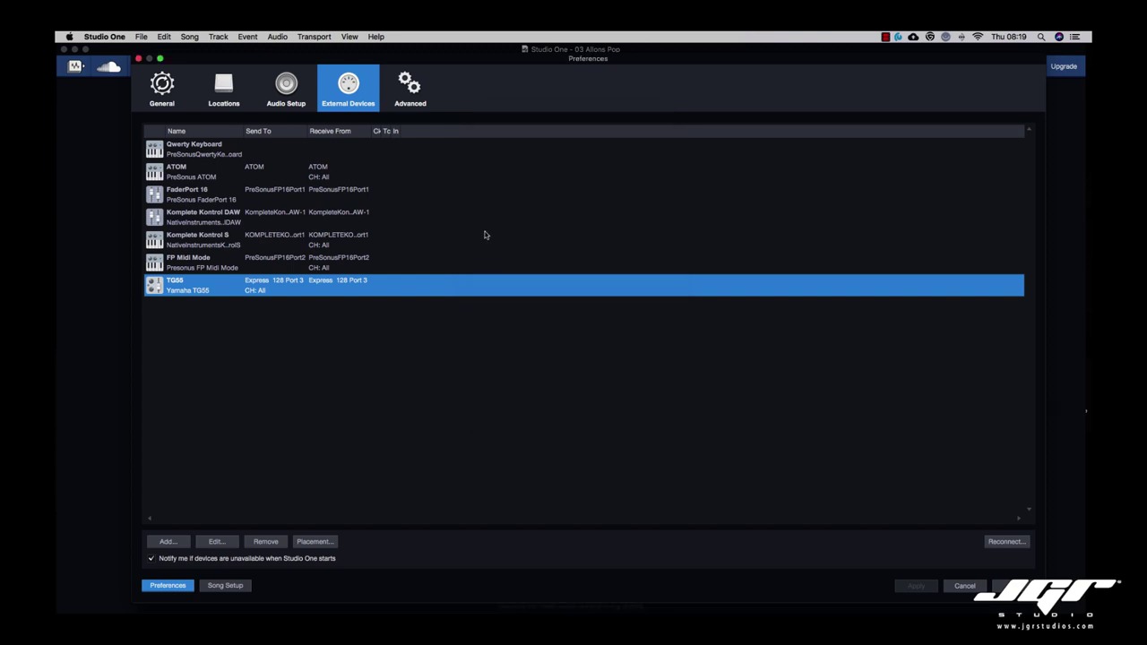
- Check the languages available in the general preferences without changing the selection
left_click(170, 96)
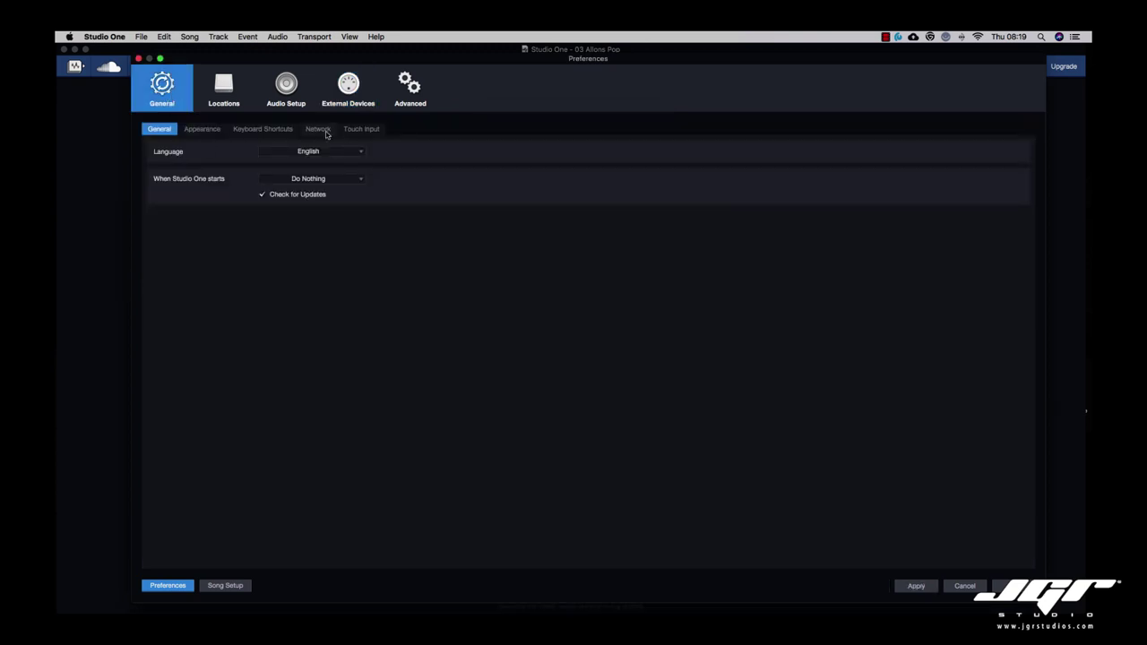
left_click(360, 151)
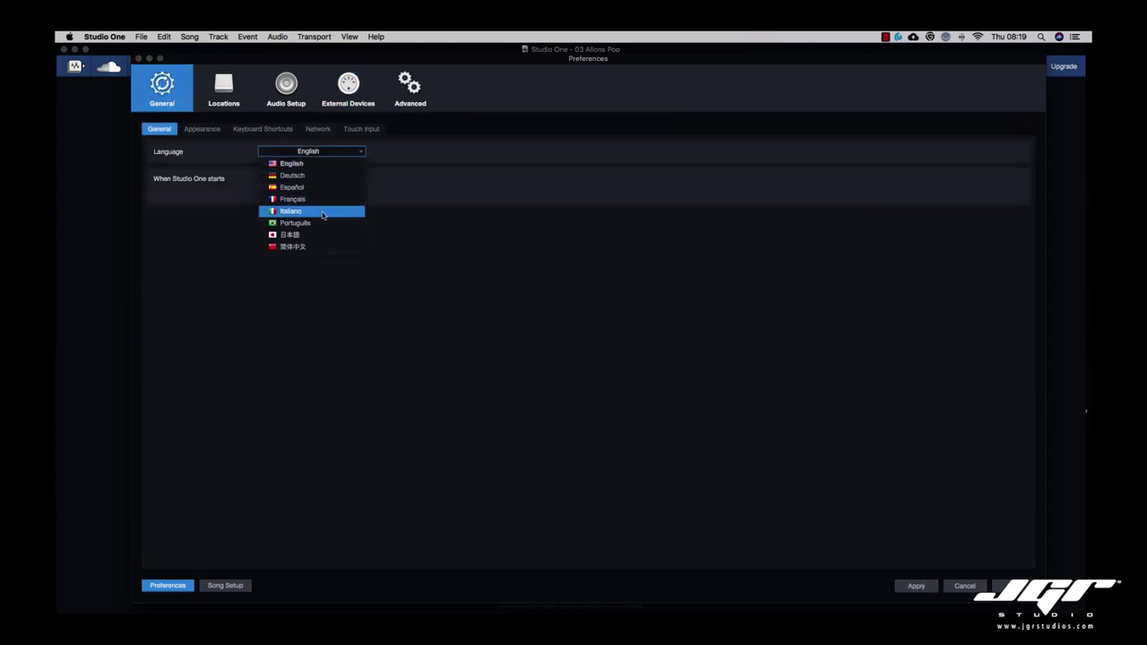
left_click(445, 217)
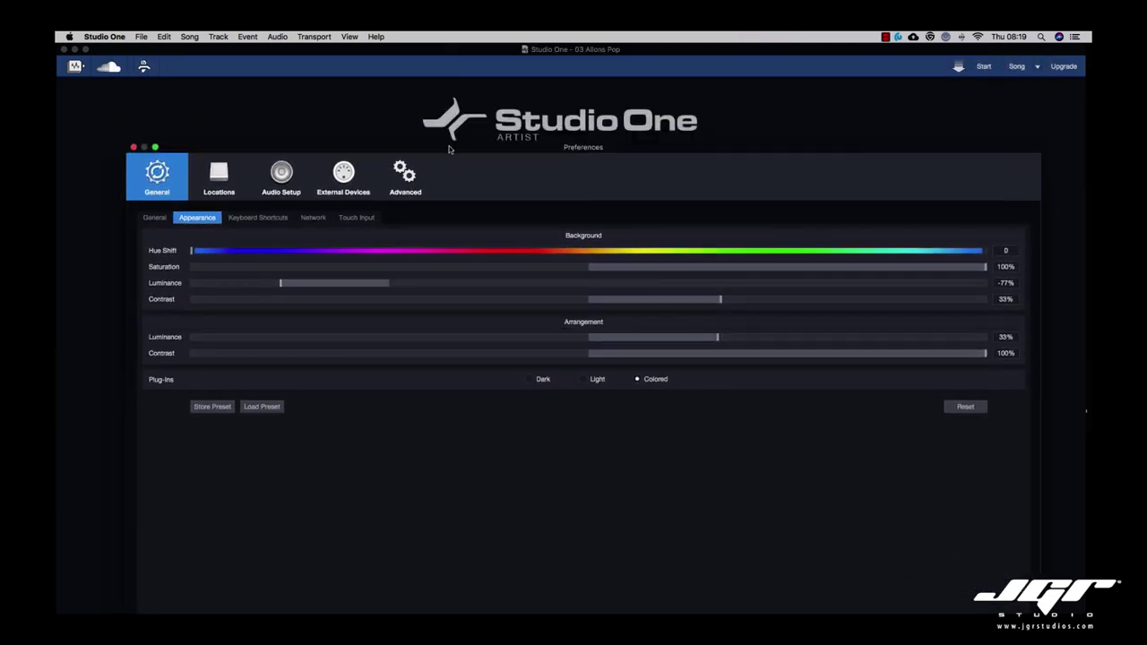
- Shift the background hue to 360 in the appearance preferences and preview the Colors presets
left_click_drag(887, 268, 1013, 242)
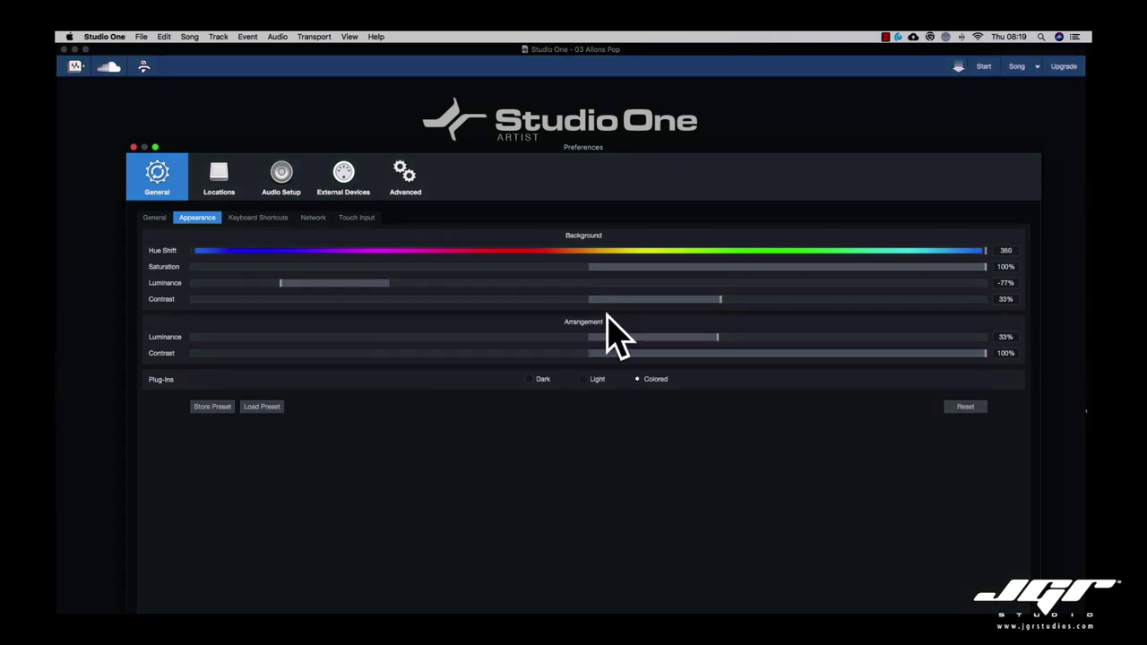
left_click(262, 407)
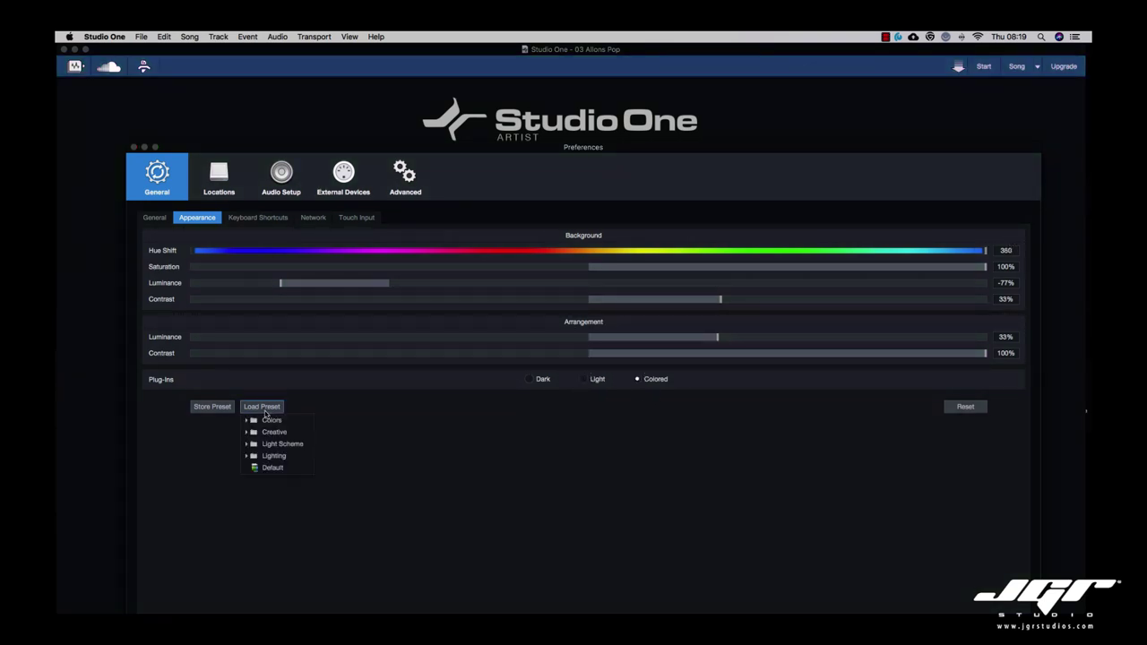
left_click(269, 421)
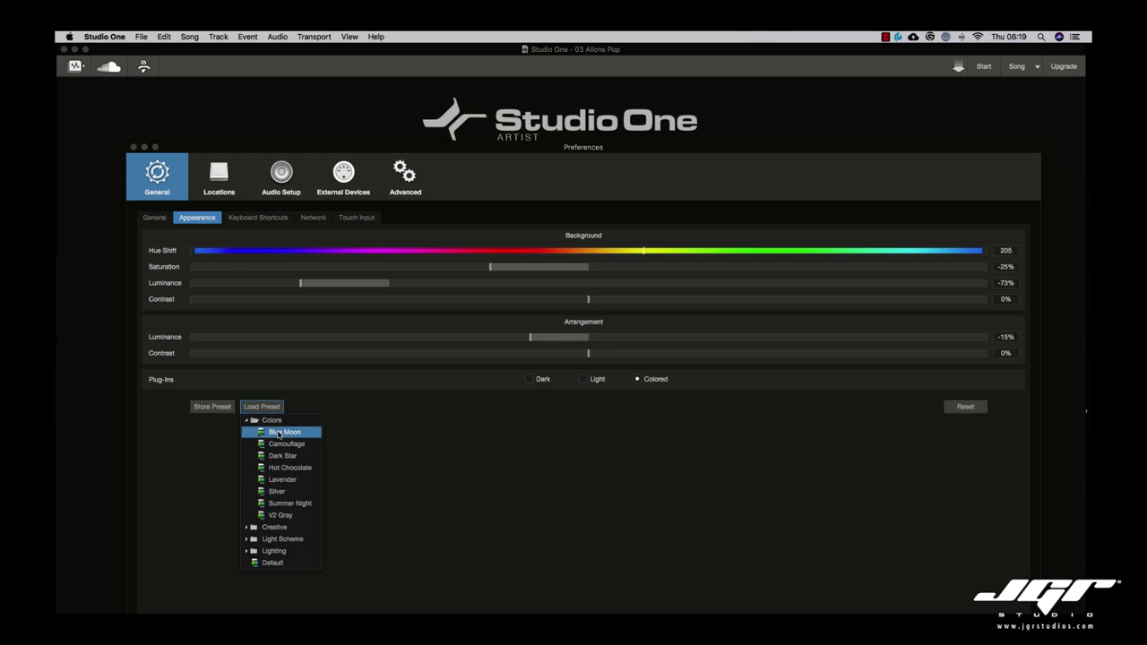
- Preview the Creative appearance presets Acid Night, Dive, Mint, Momo and Rusty
left_click(271, 527)
left_click(274, 500)
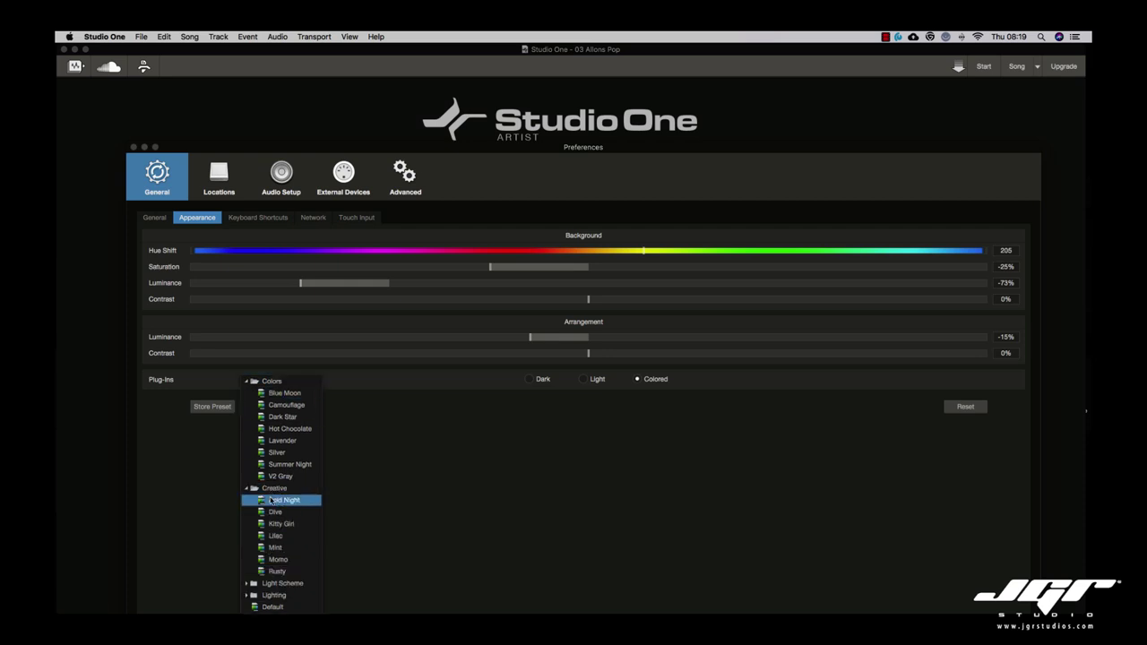
left_click(275, 513)
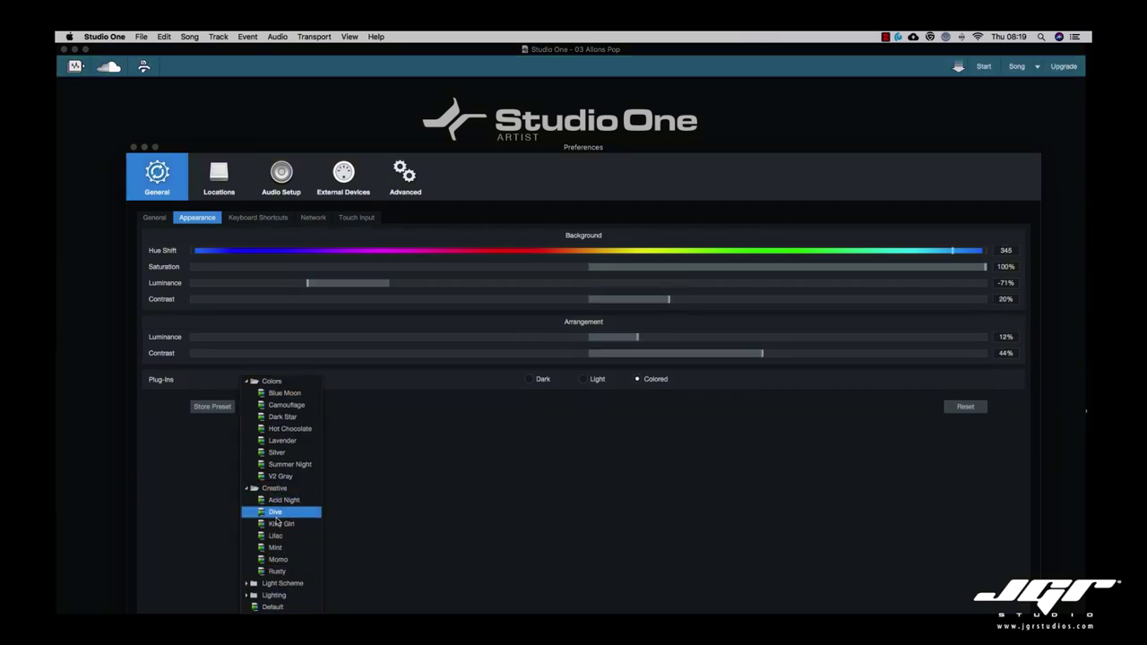
left_click(277, 547)
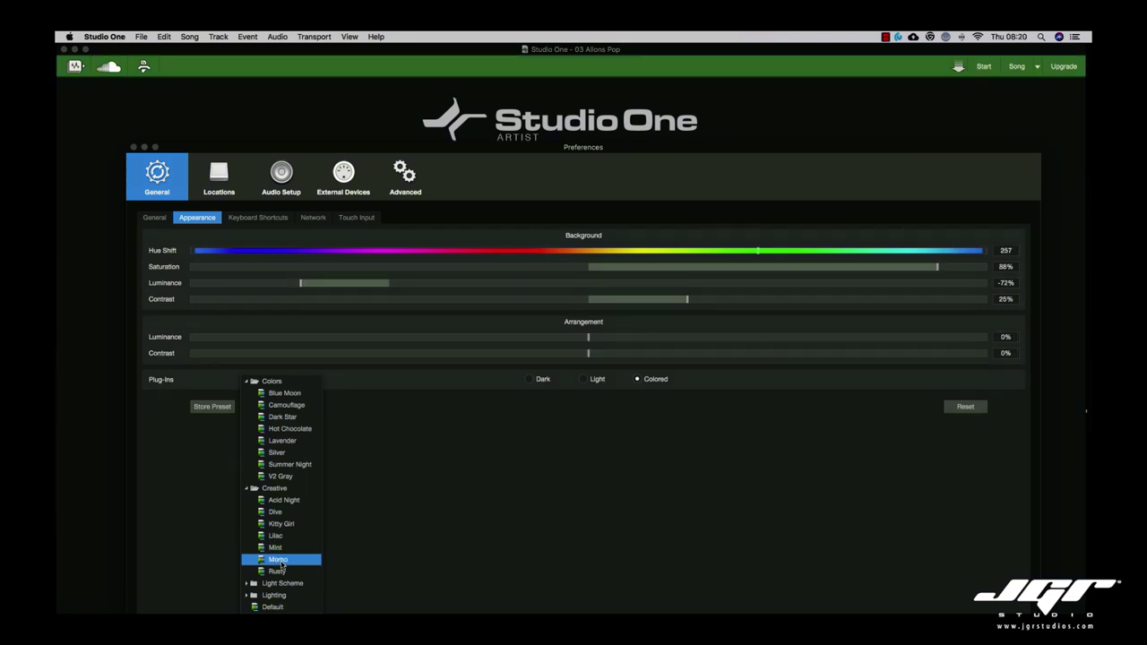
left_click(278, 559)
left_click(277, 570)
- Preview Light Scheme appearance presets such as Bright Light, Corrosion and Default Light, and load the Blue Moon preset
left_click(282, 583)
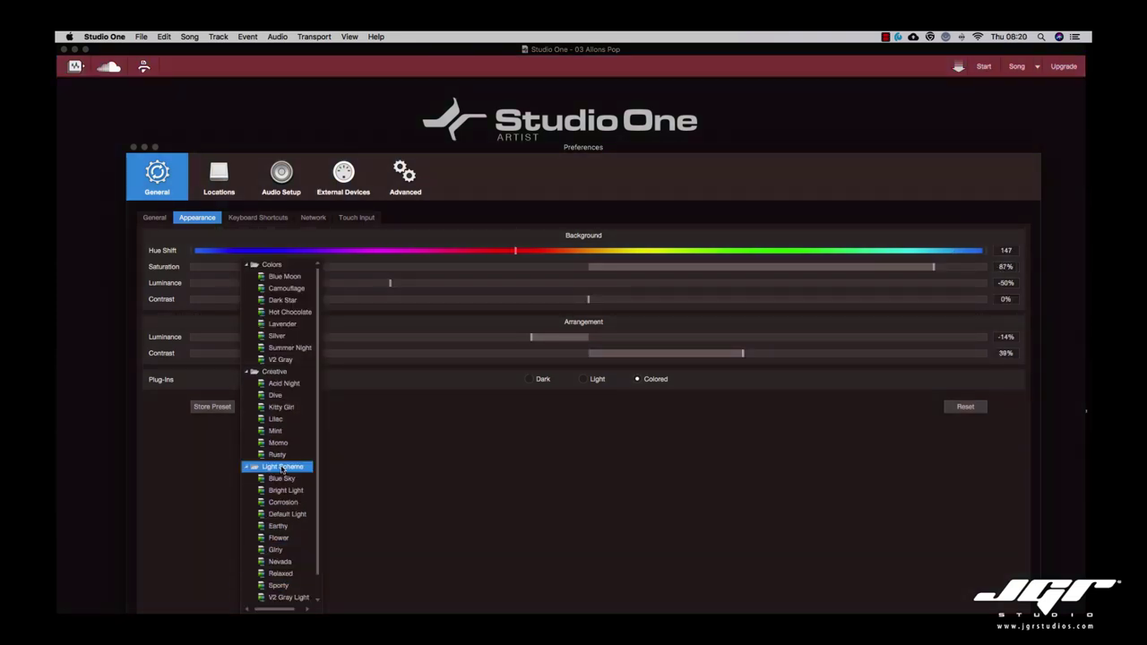
left_click(282, 480)
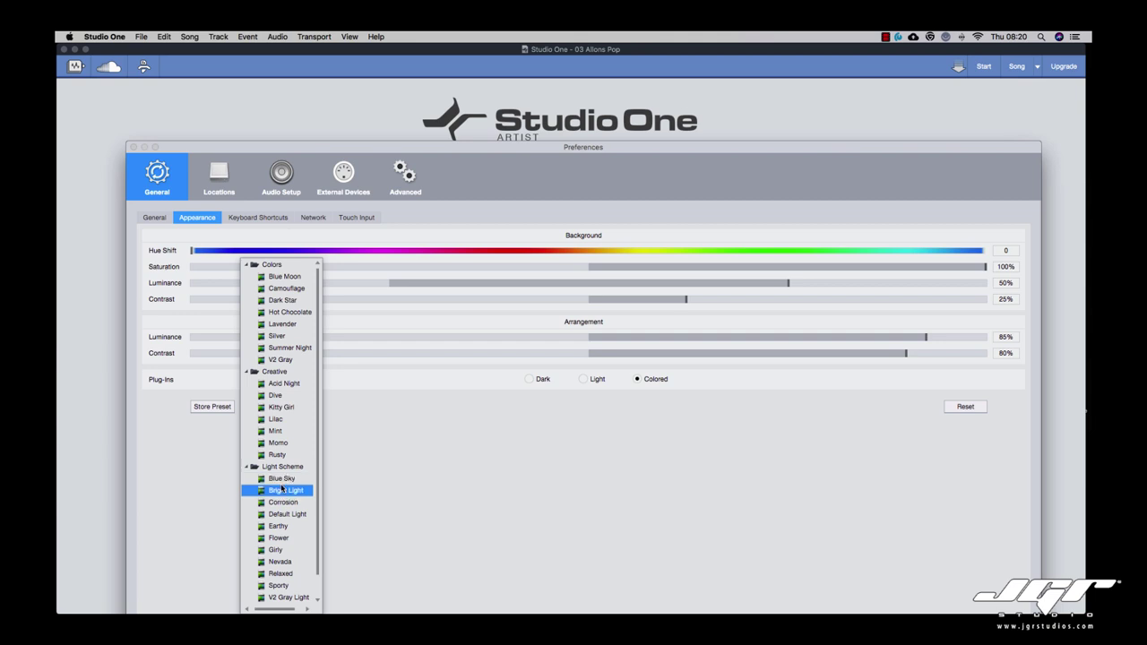
left_click(283, 501)
left_click(285, 513)
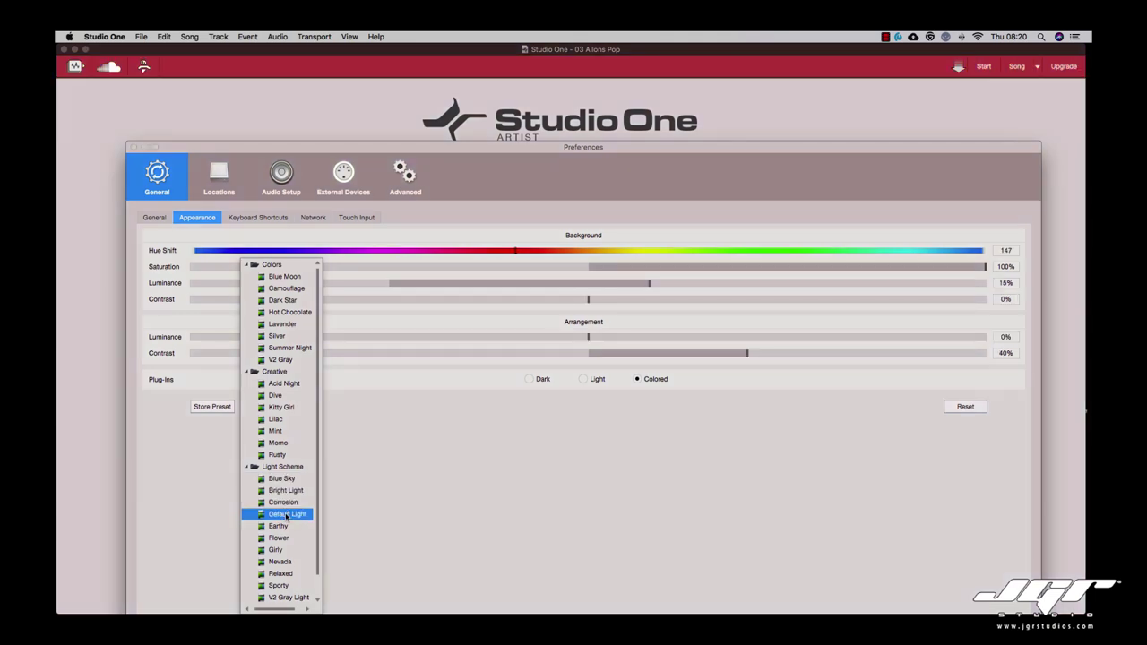
left_click(279, 536)
scroll(280, 536, "down", 1)
left_click(287, 575)
left_click(273, 598)
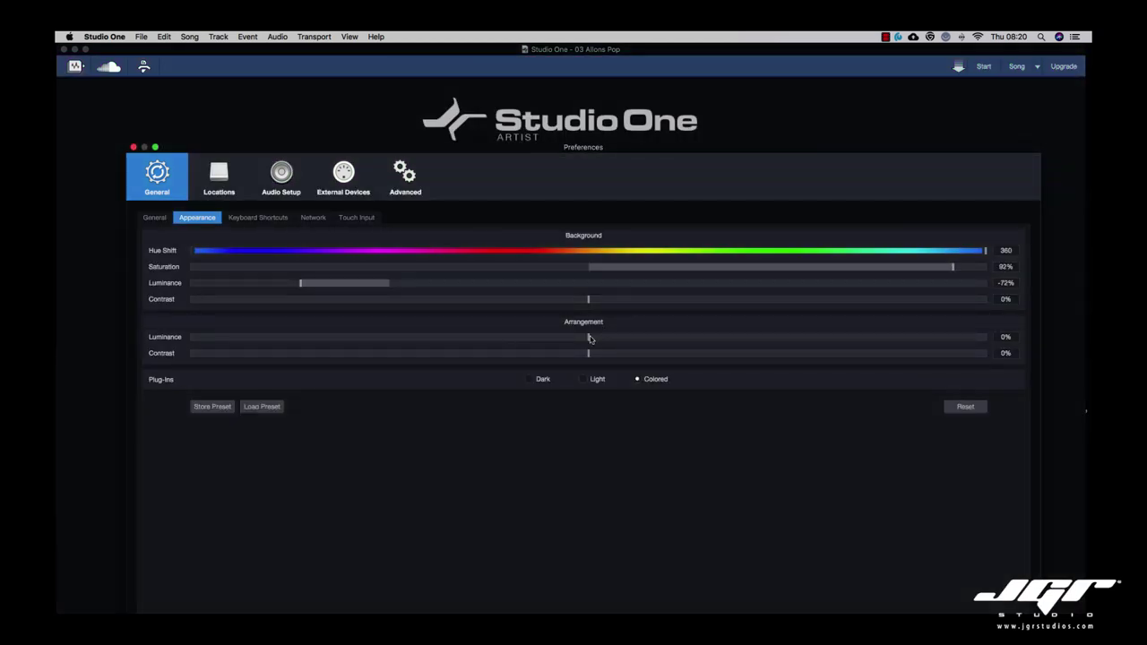
- Set the arrangement luminance to 79%, store the appearance as a preset named JGR, and check it among the presets
left_click_drag(589, 337, 901, 337)
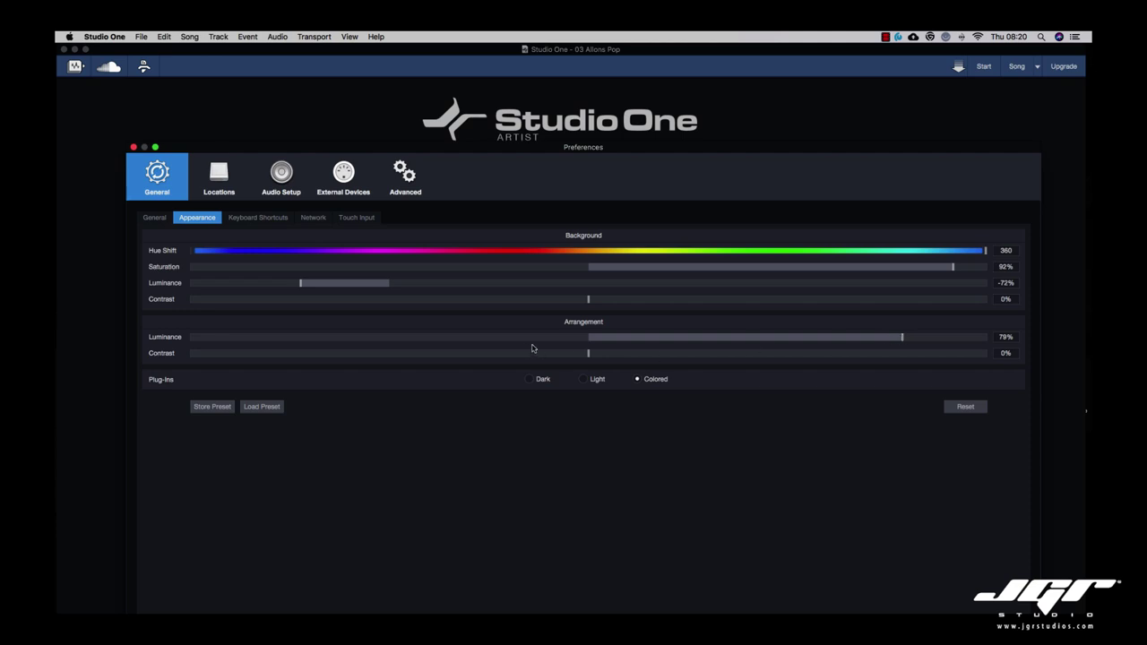
left_click(211, 406)
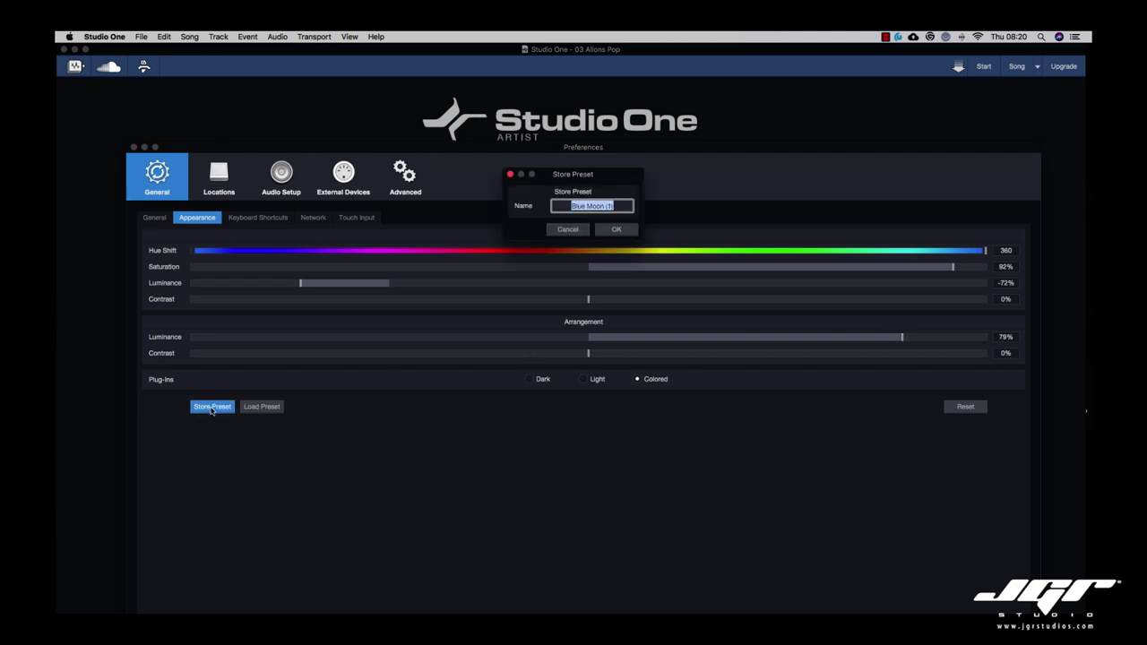
type("JGR")
key("Return")
left_click(270, 407)
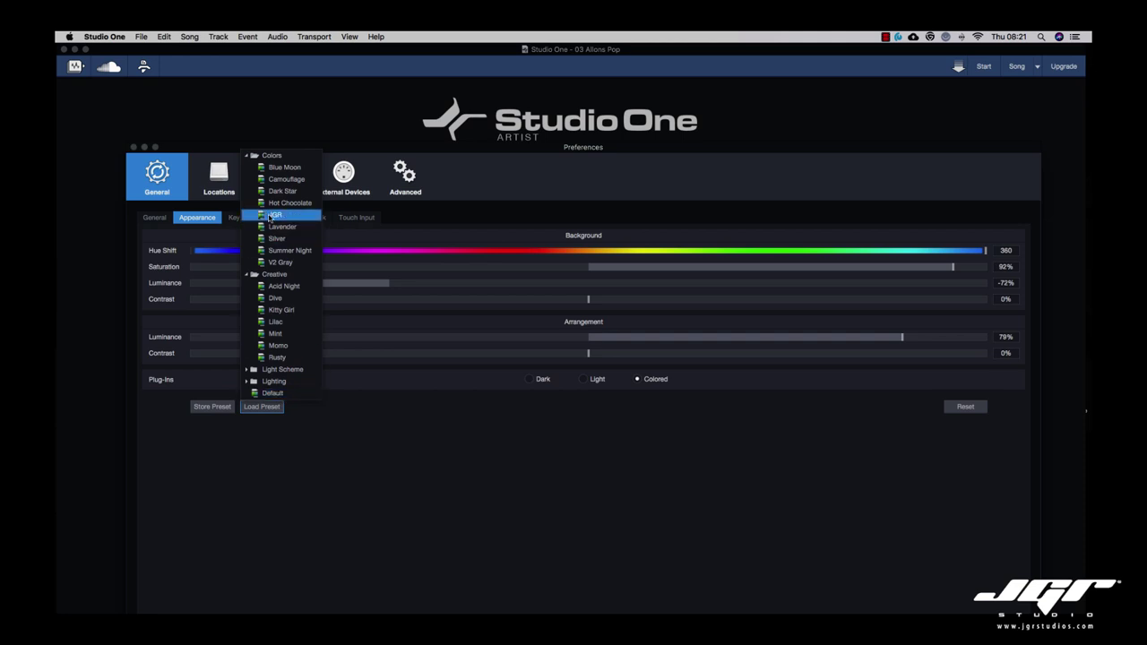
left_click(546, 456)
- Examine the keyboard shortcuts and the available keyboard mapping schemes
left_click(268, 218)
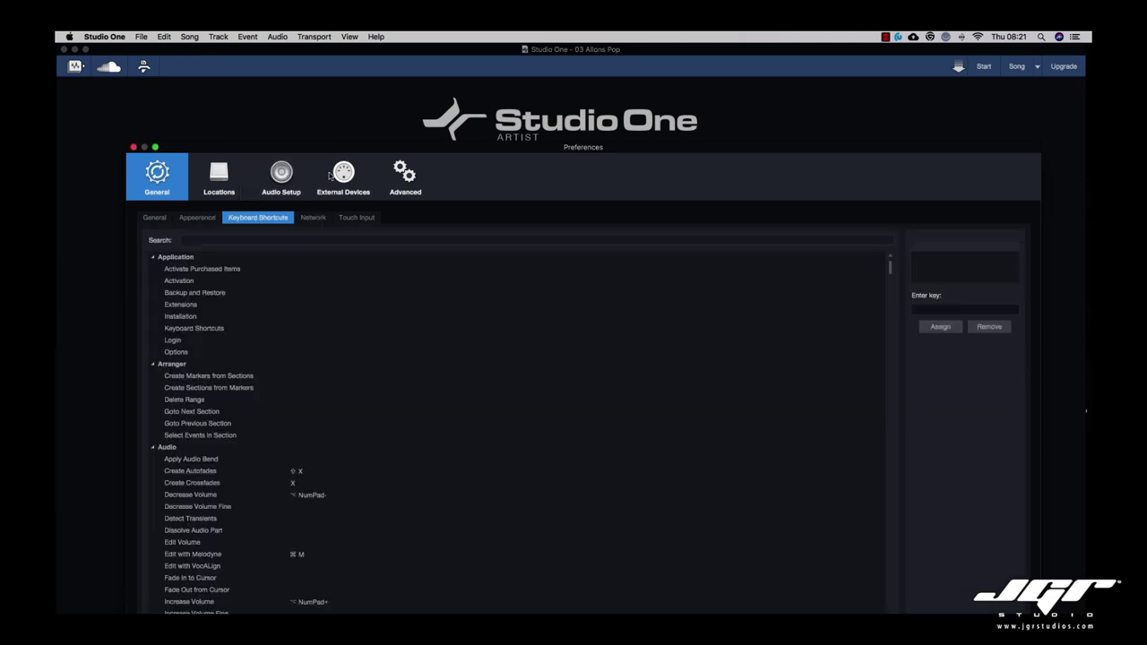
left_click_drag(387, 151, 397, 59)
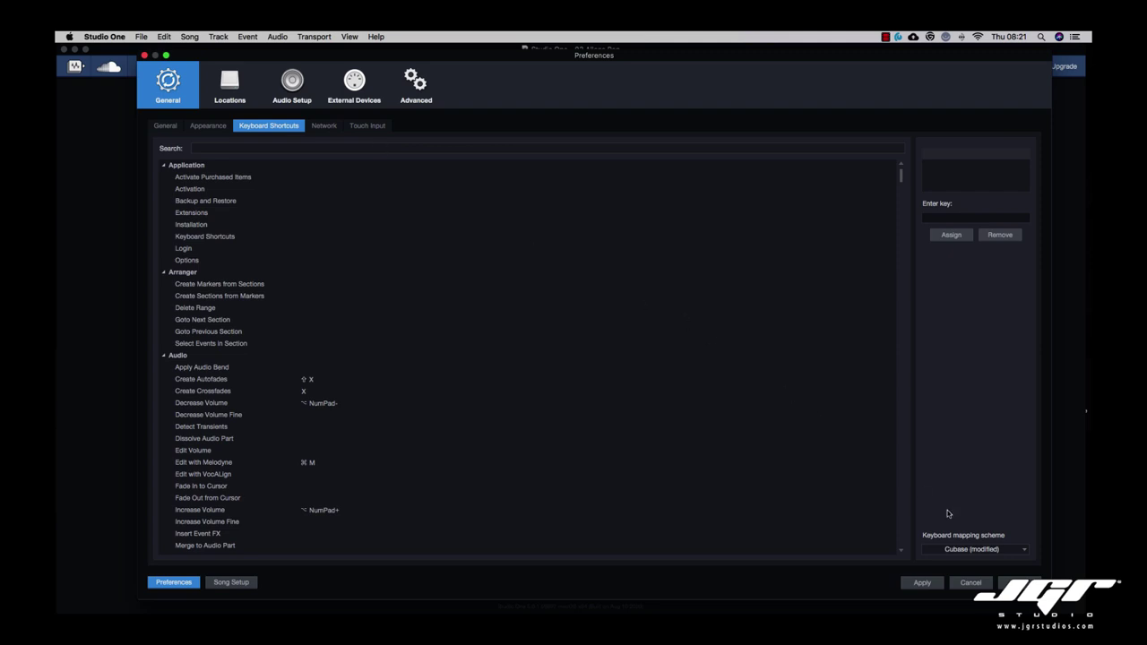
left_click(1023, 550)
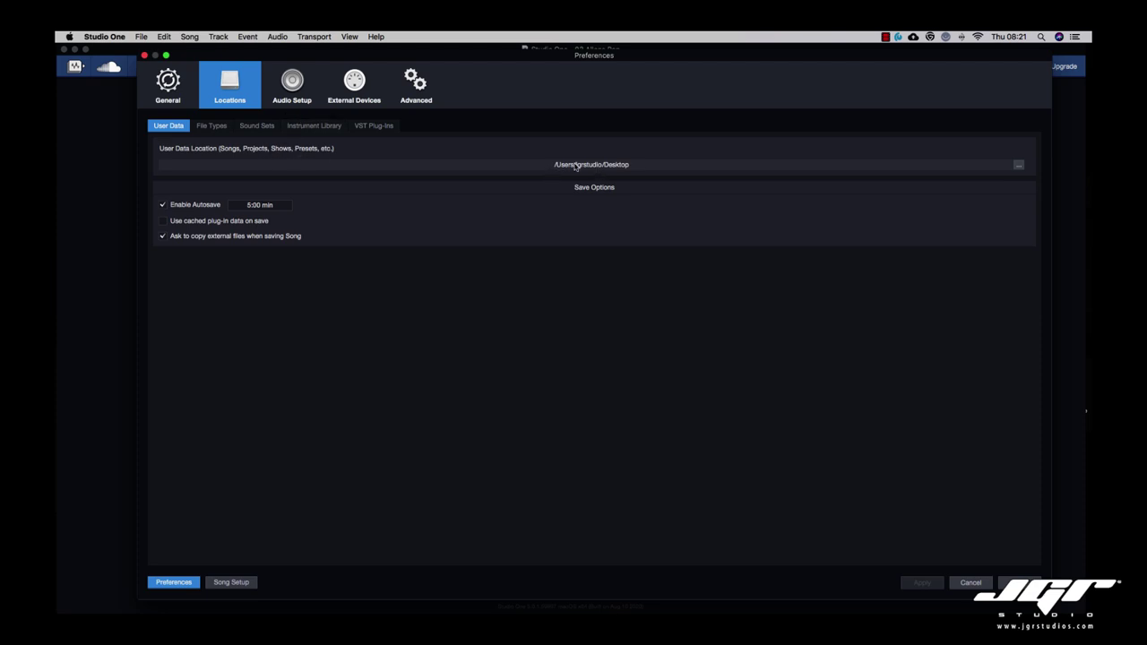
- Browse the Downloads and Documents folders for a user data location, and check the sound set locations
left_click(1018, 164)
left_click(206, 238)
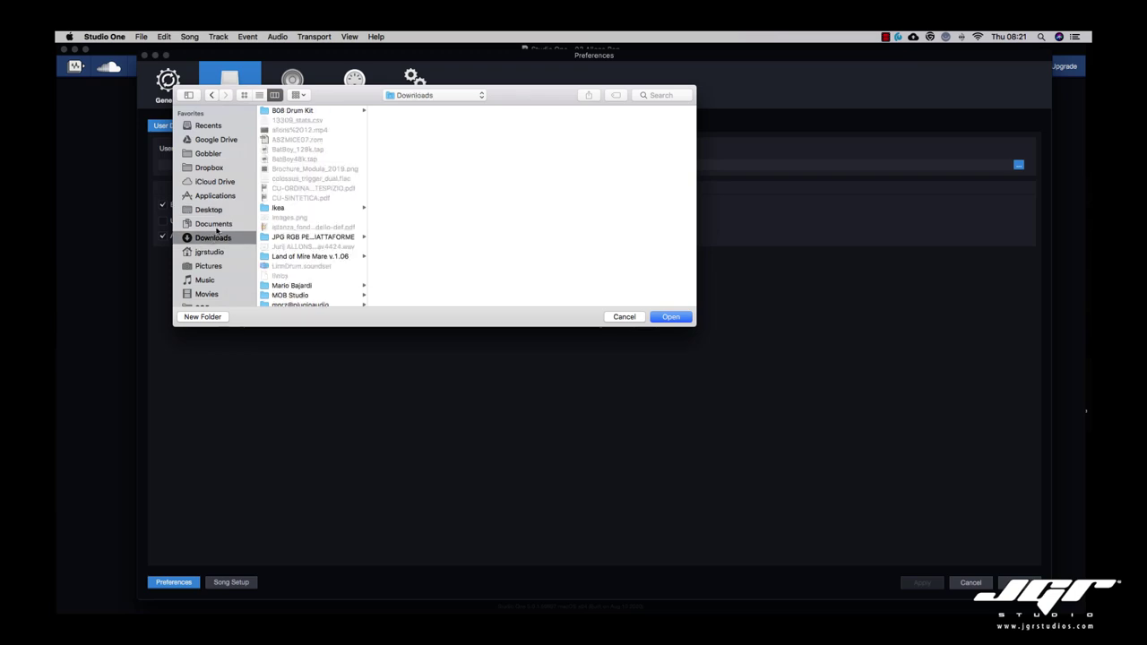
left_click(218, 224)
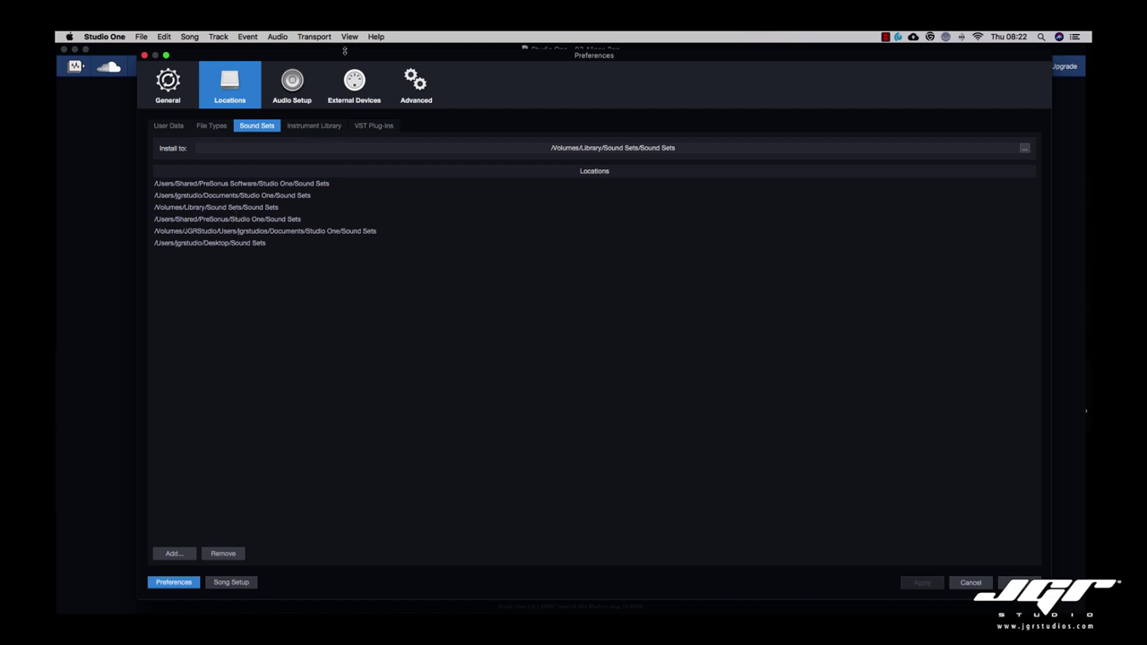
left_click_drag(344, 51, 318, 52)
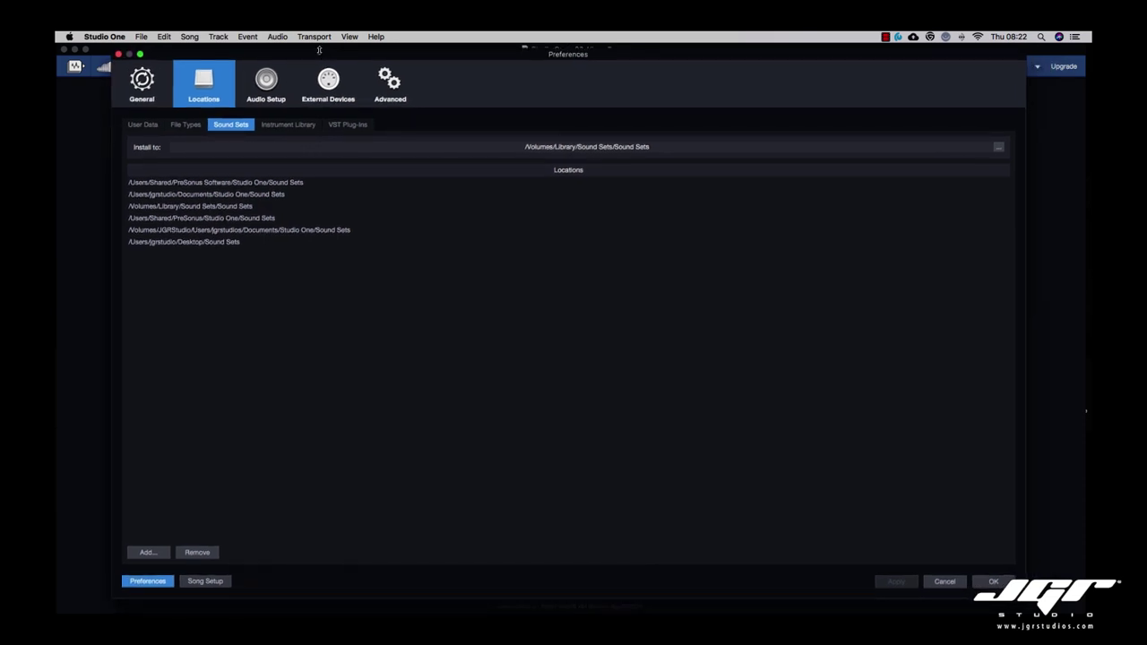
- Check the instrument library locations and the VST plug-in scan settings and locations, and close the preferences
left_click(306, 126)
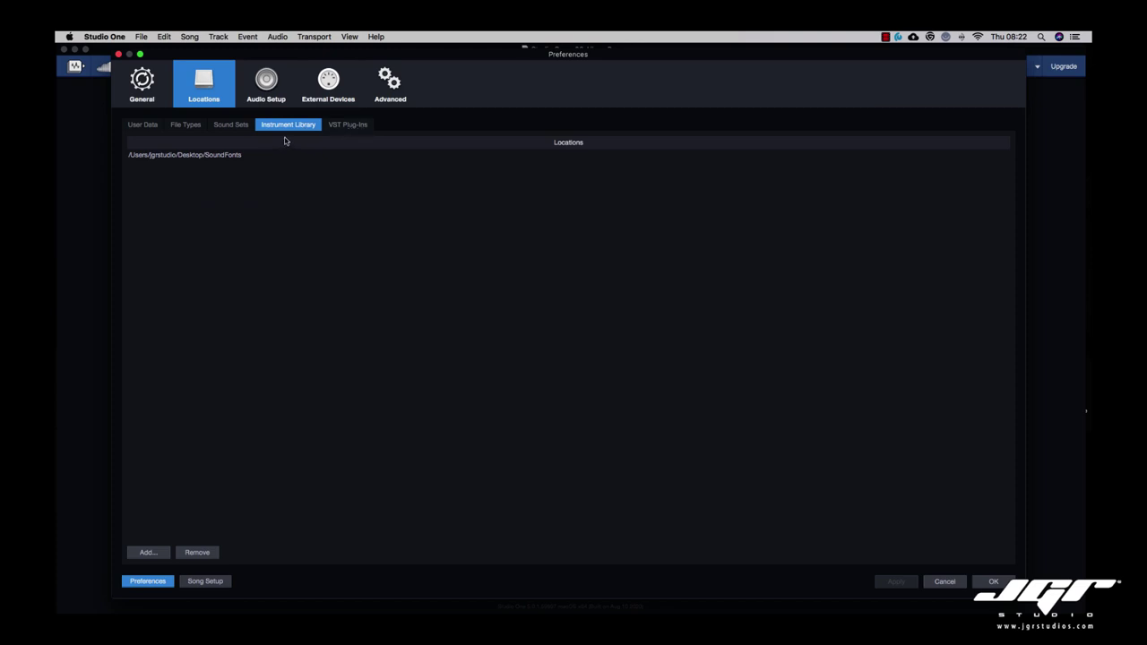
left_click(246, 157)
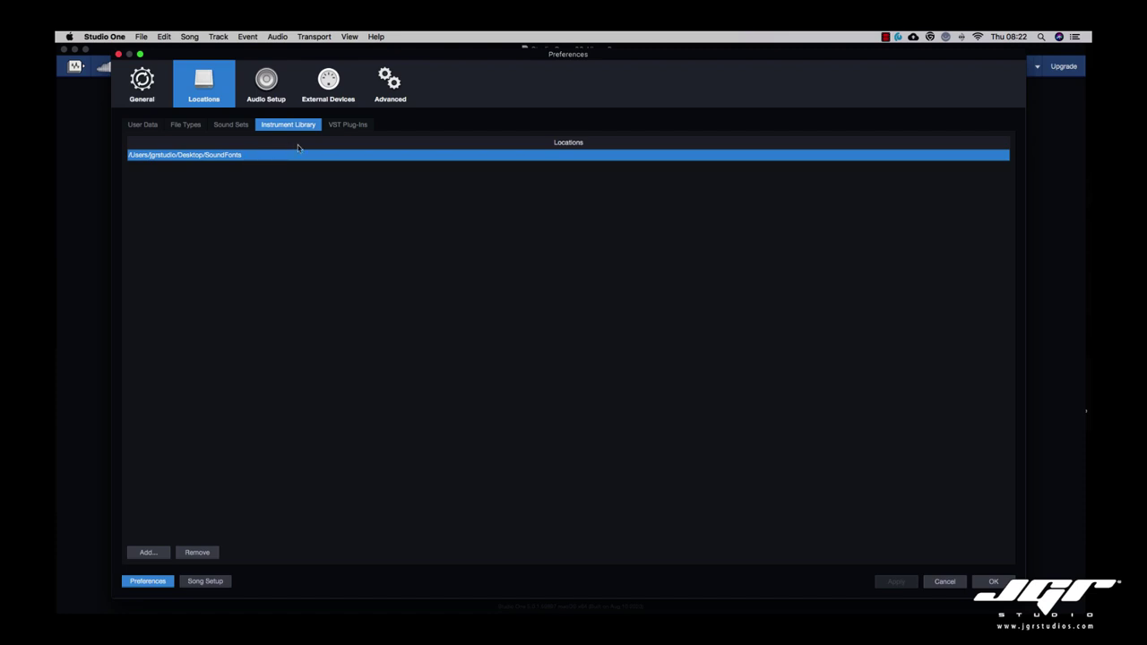
left_click_drag(337, 56, 341, 64)
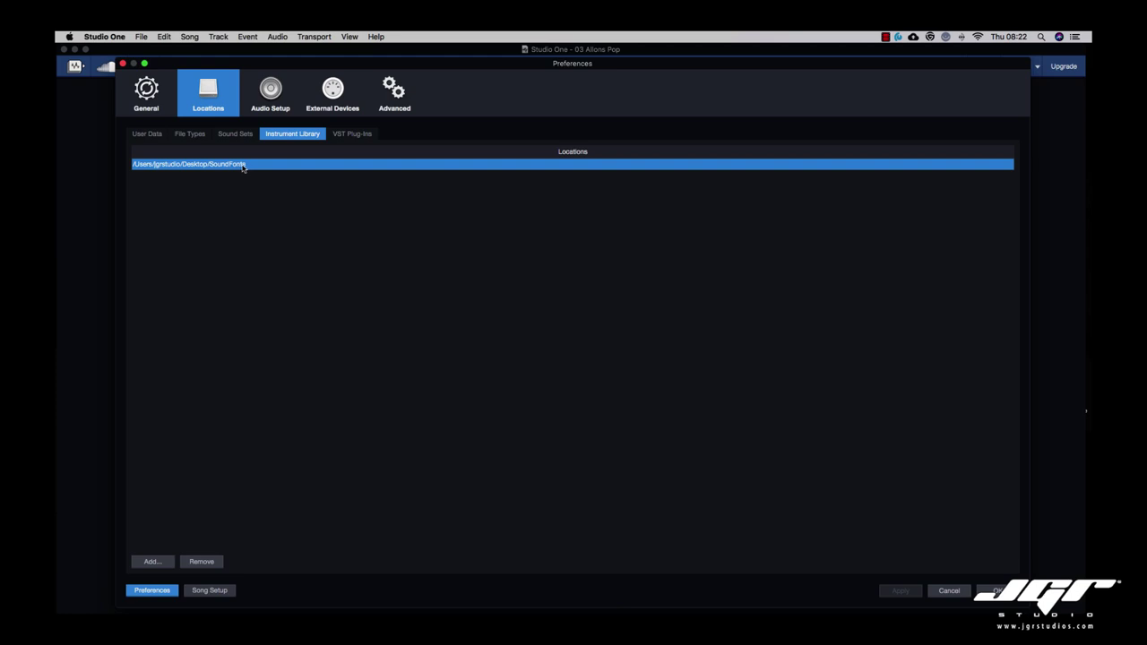
left_click(346, 139)
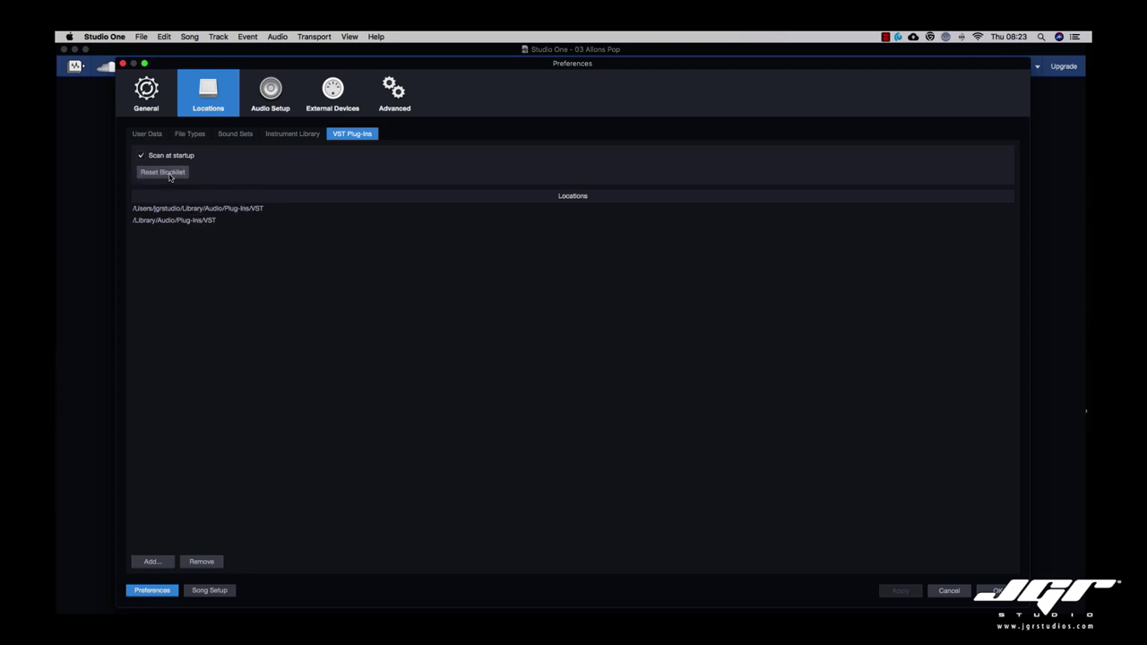
left_click(156, 91)
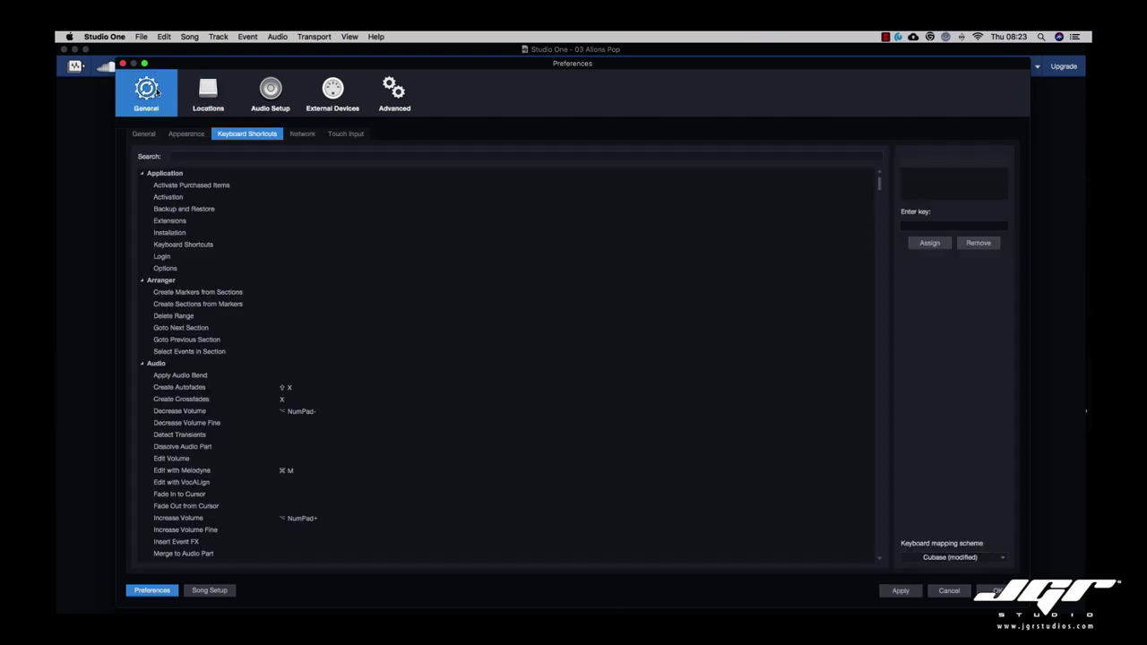
left_click(123, 62)
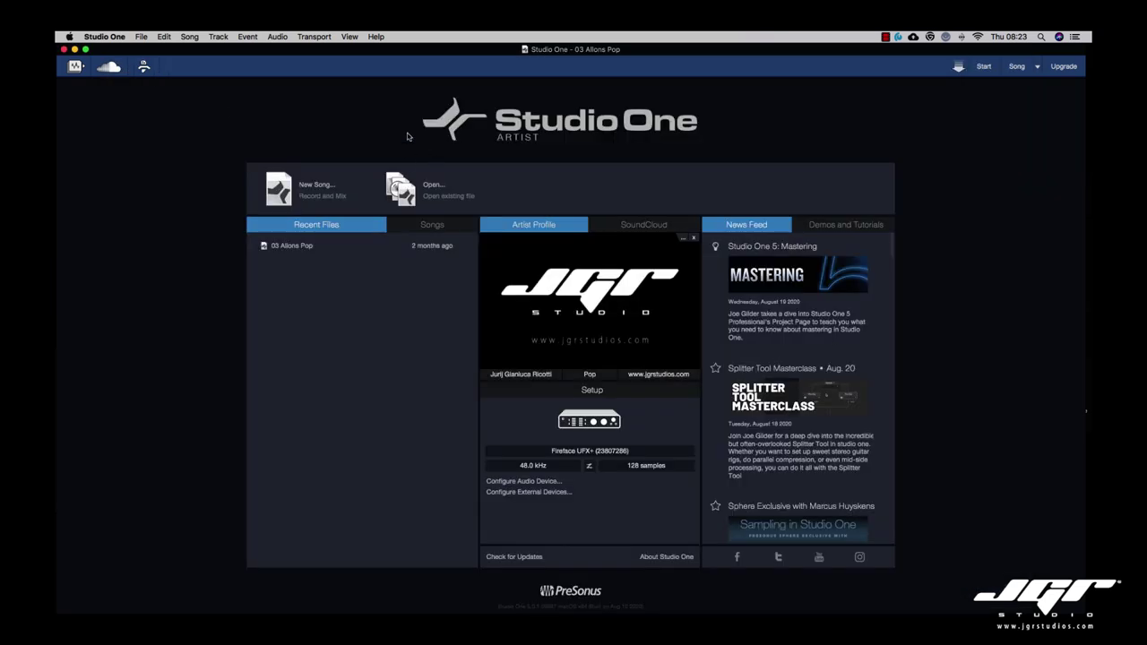
- Create a new song from the Empty Song style with the title "Song test SOA5"
left_click(111, 37)
left_click(423, 131)
left_click(314, 186)
type("Song t")
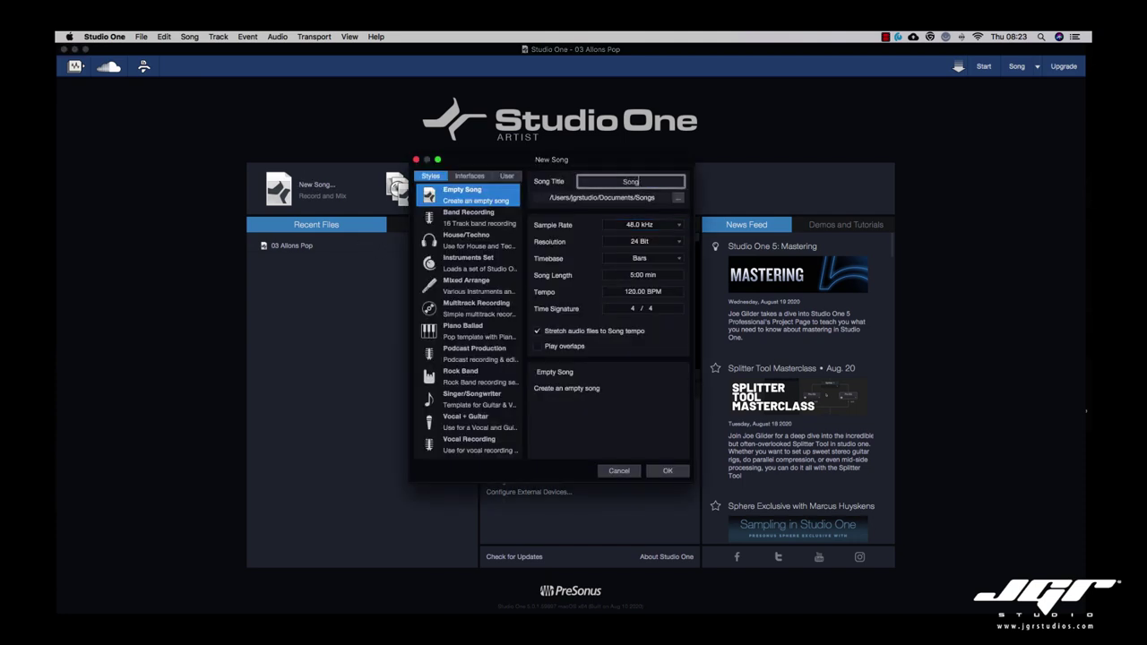
type("est SOA5")
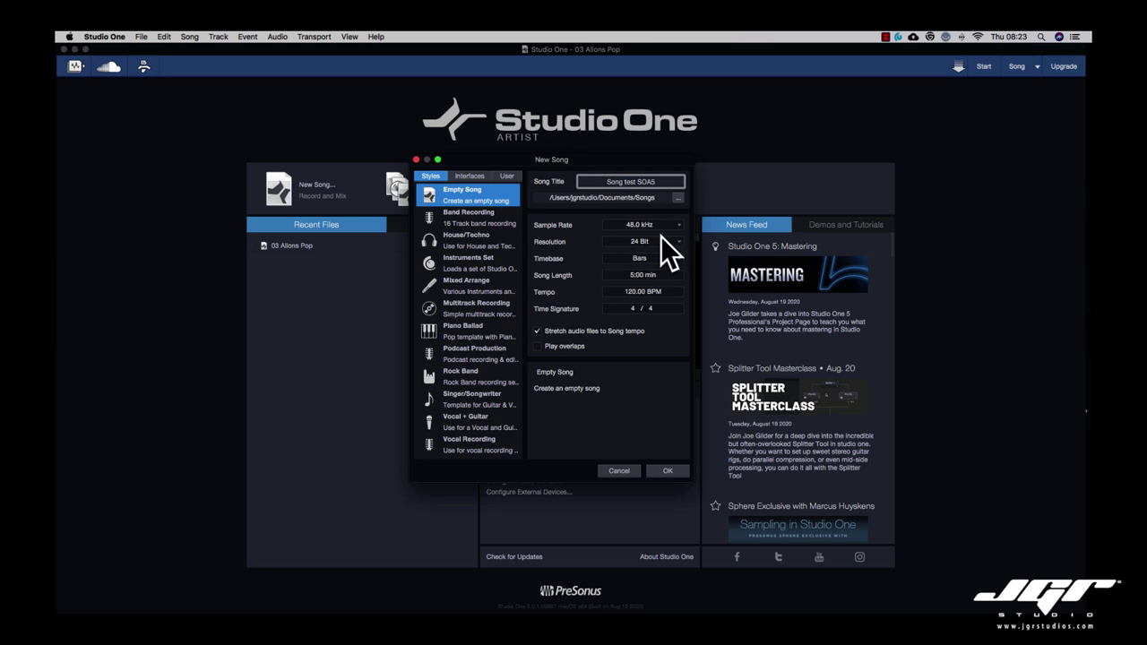
left_click(668, 471)
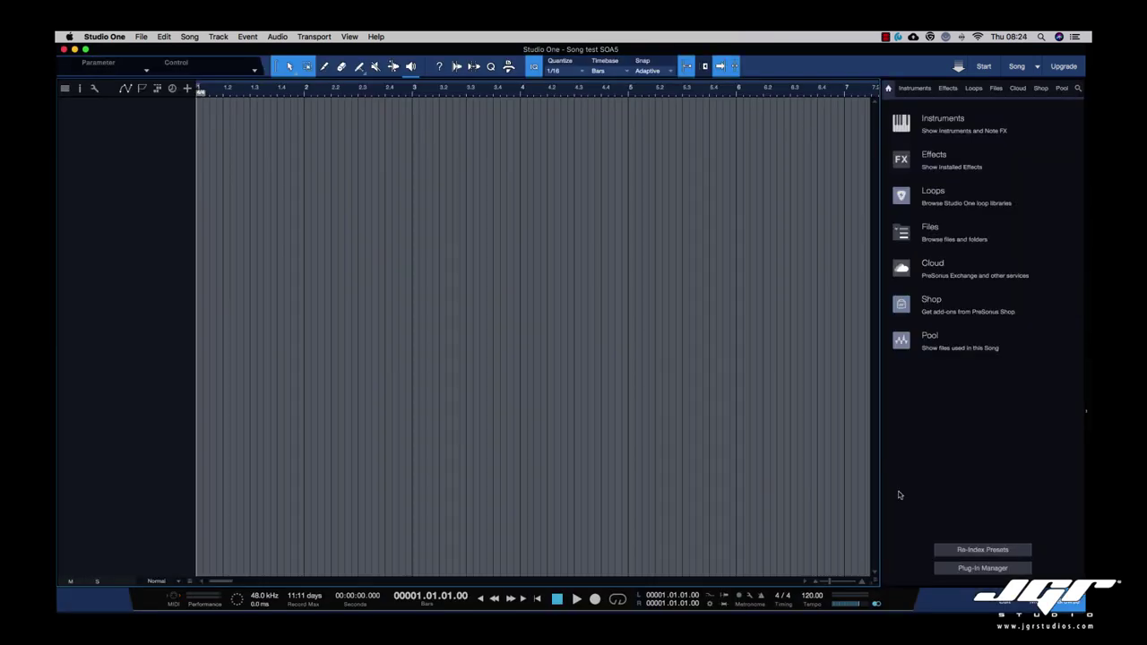
- Show and hide the track inspector, and toggle the browser until it is hidden
left_click(80, 88)
left_click(80, 89)
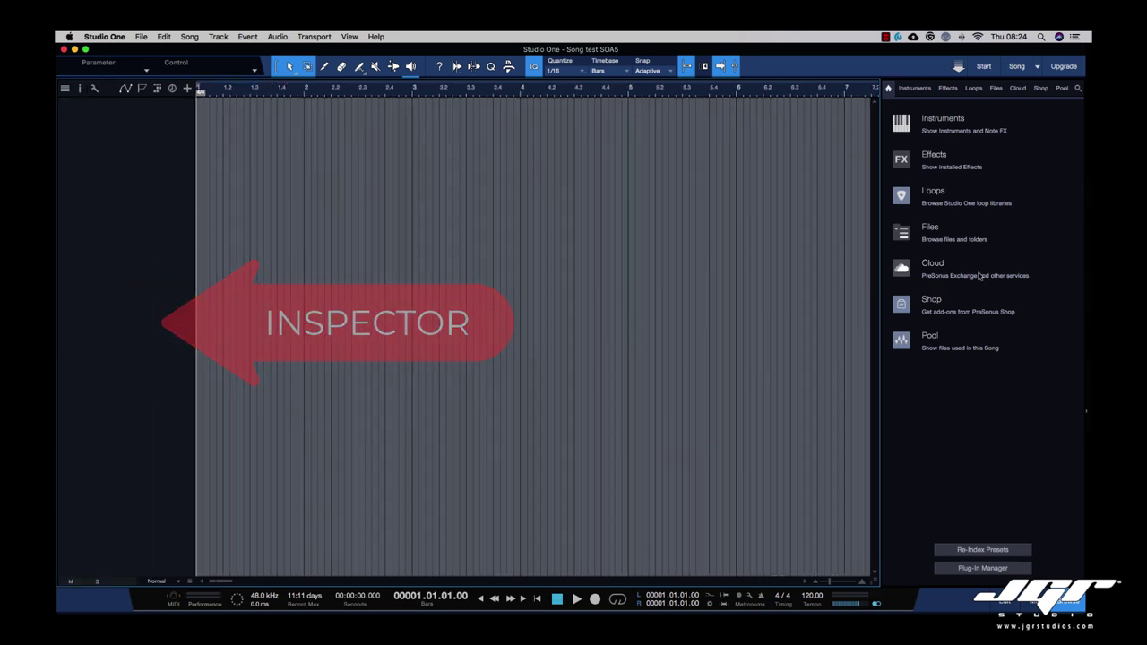
left_click(1071, 603)
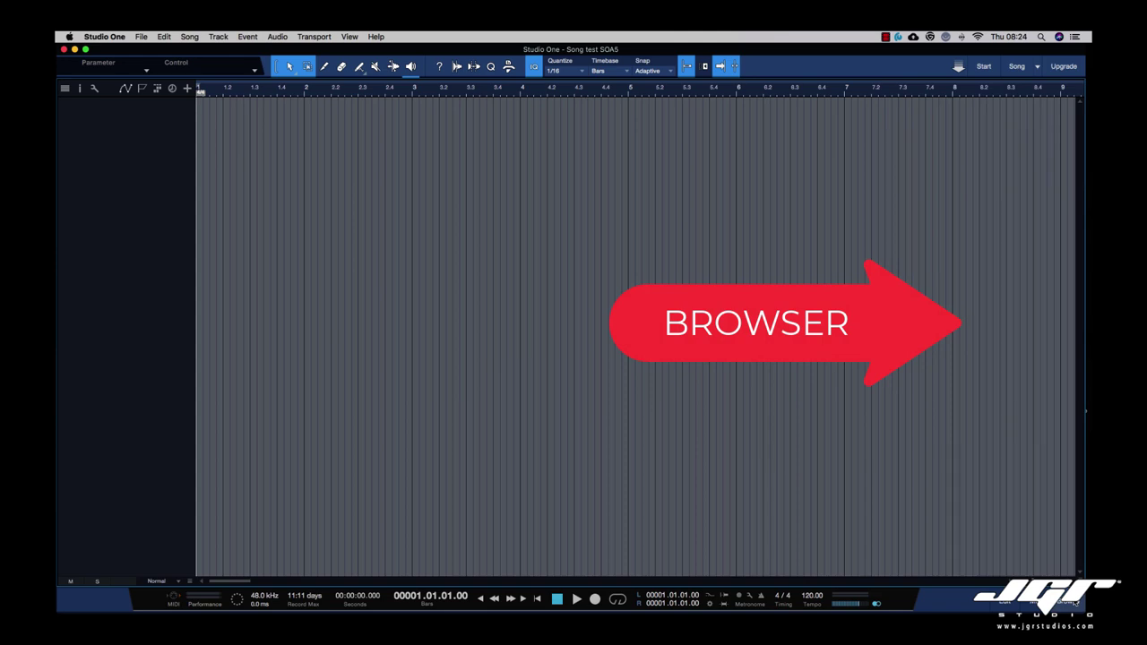
left_click(1069, 606)
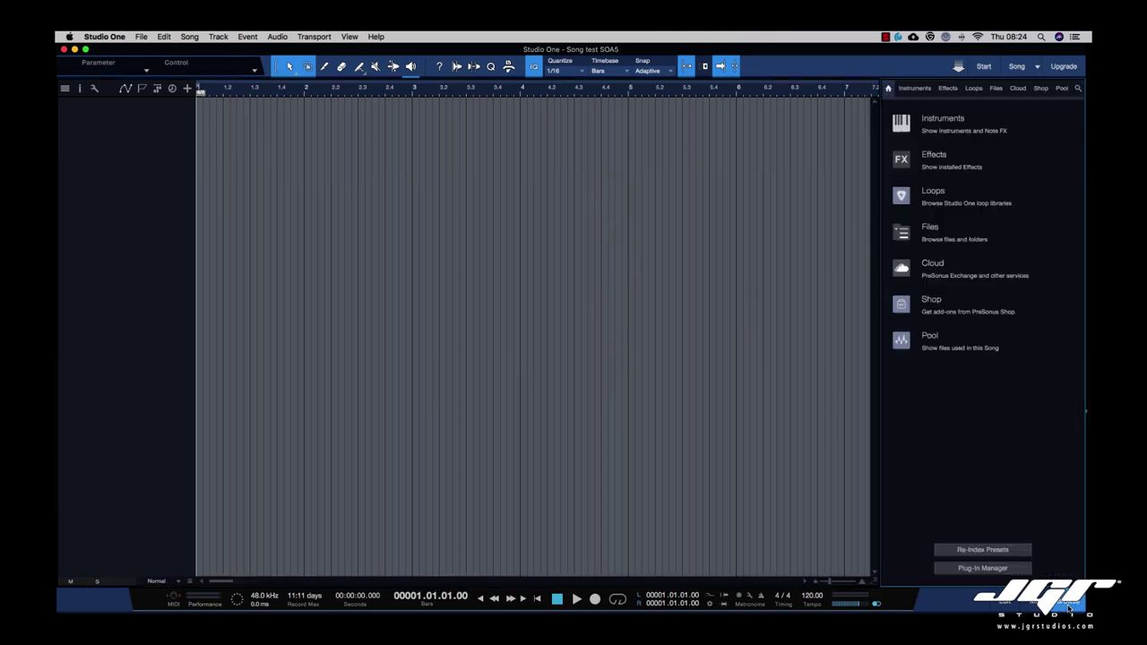
left_click(1070, 608)
- Display the mix console and the editor below the arrangement one after the other, hiding each again
left_click(1035, 607)
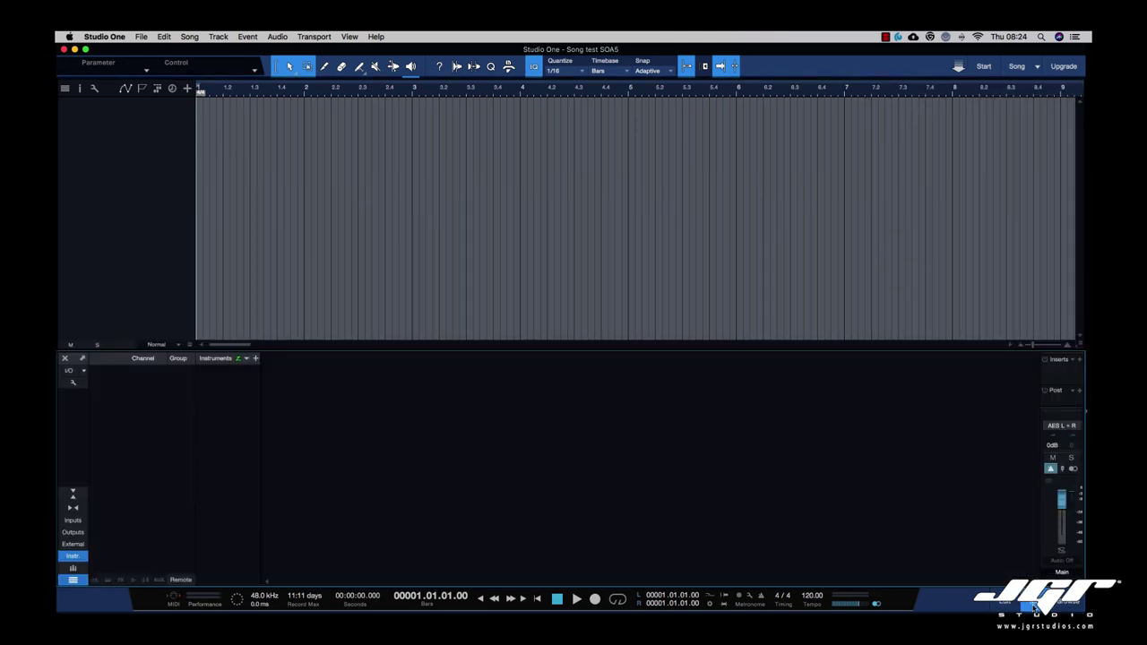
left_click(1035, 607)
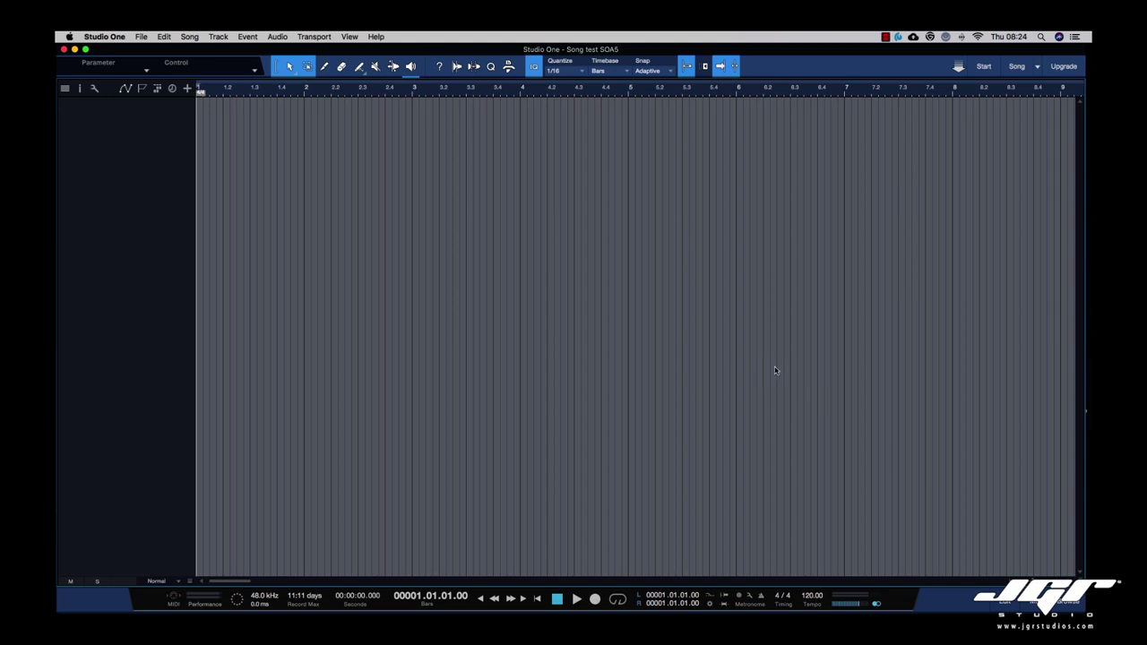
left_click(1033, 607)
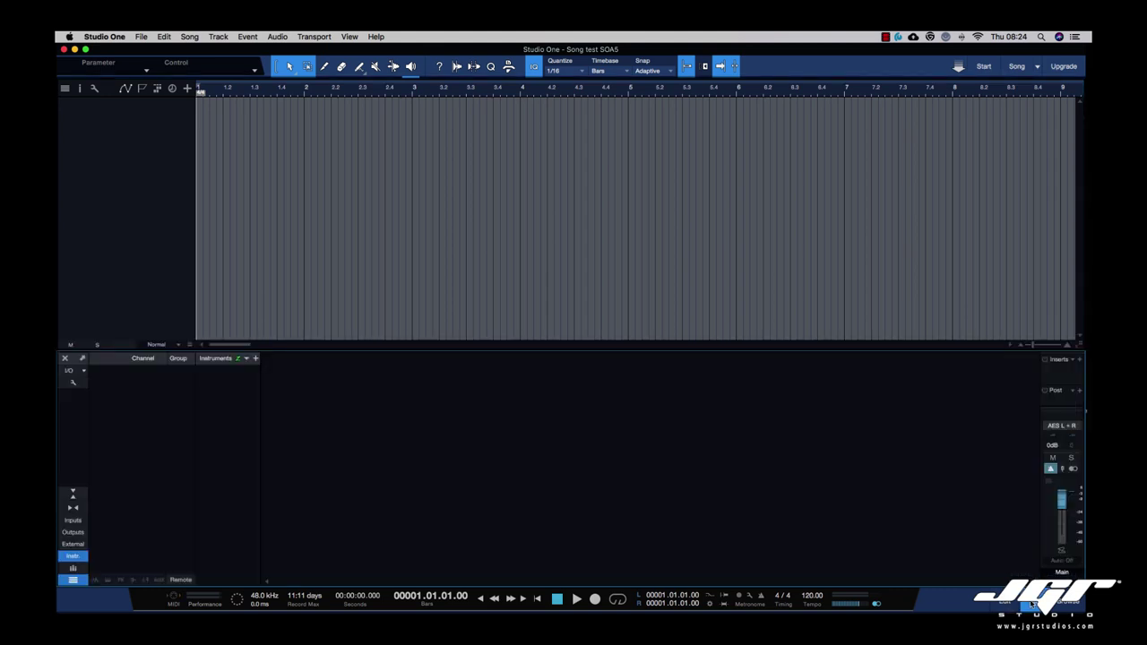
left_click(1033, 606)
left_click(1013, 607)
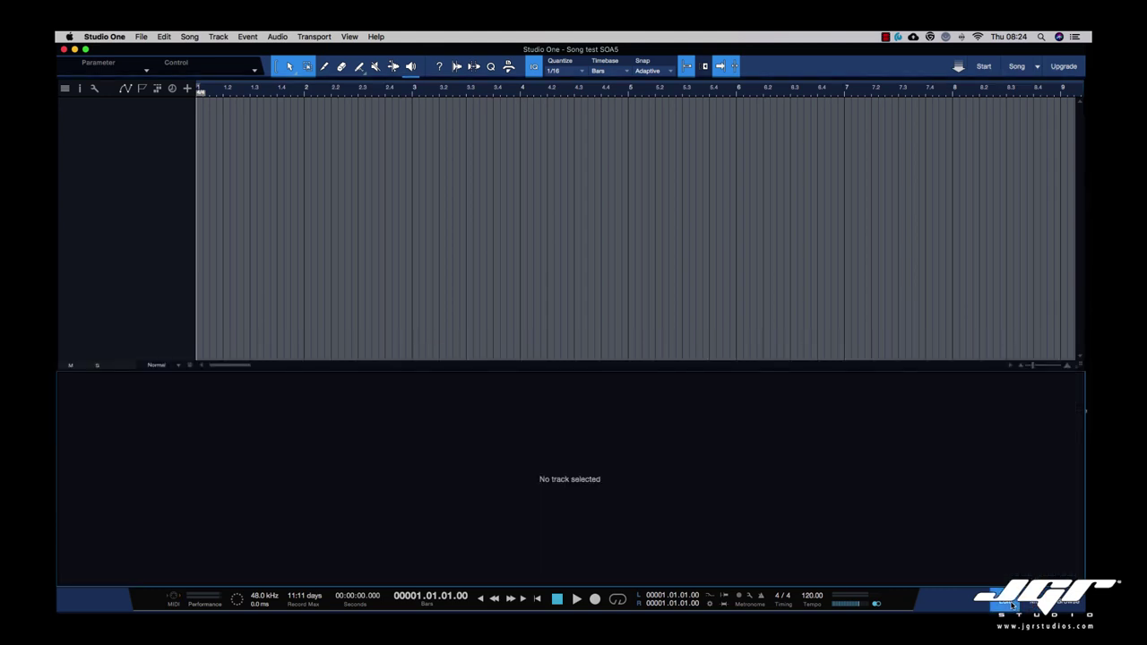
left_click(1012, 607)
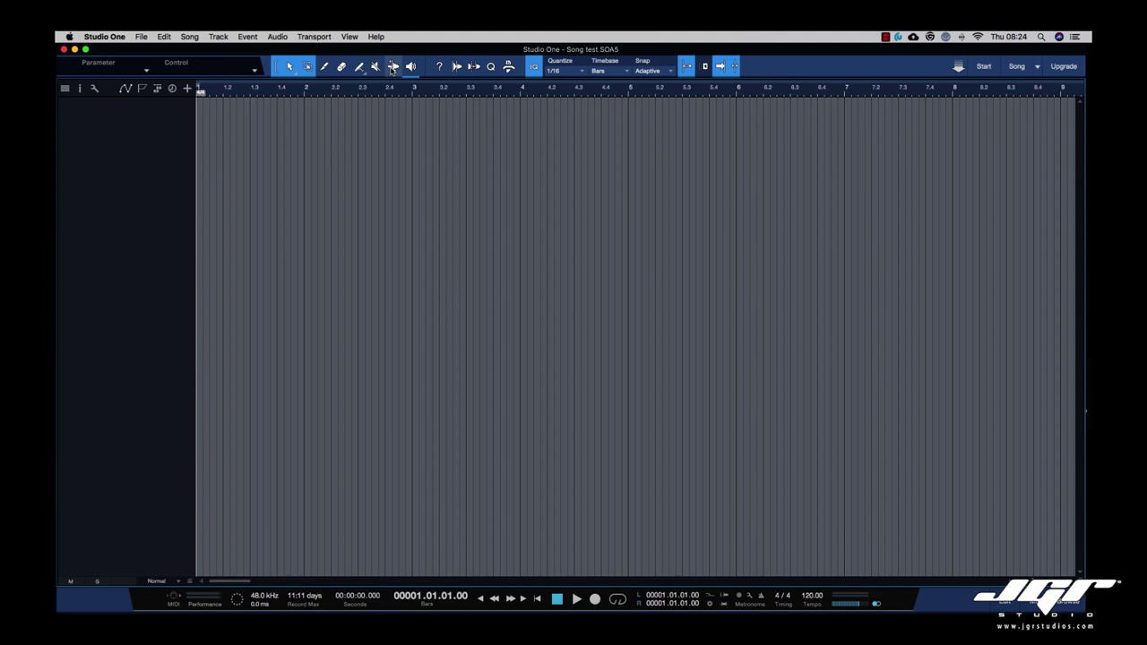
- View the info, Audio Bend and Strip Silence panels one after another, closing each again
left_click(441, 67)
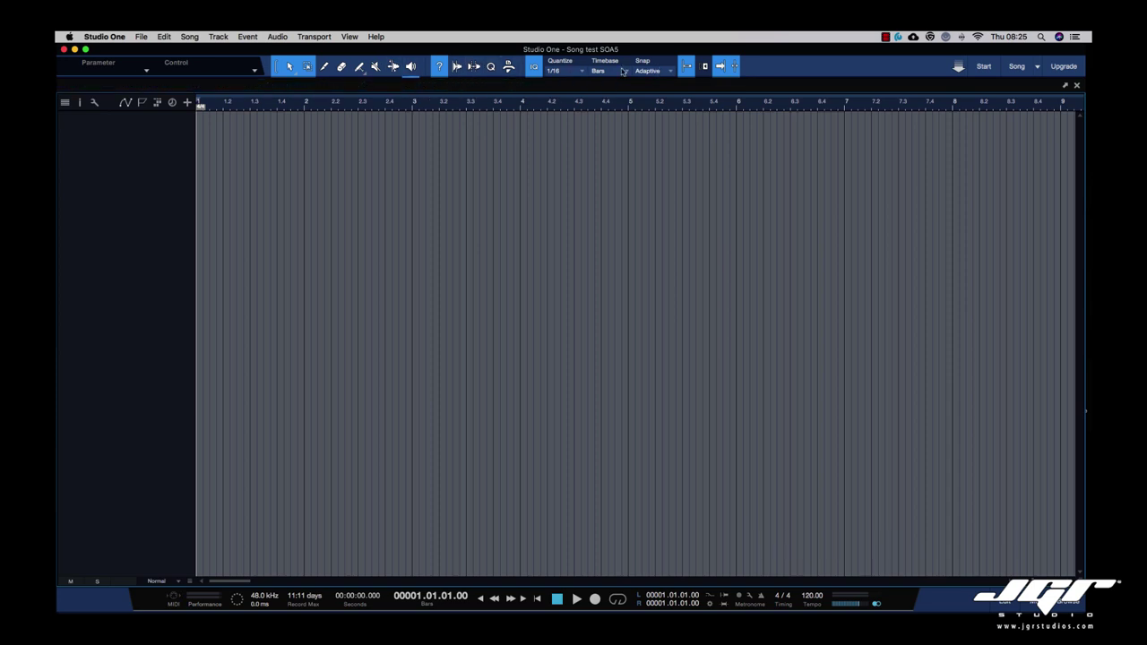
left_click(440, 66)
left_click(458, 66)
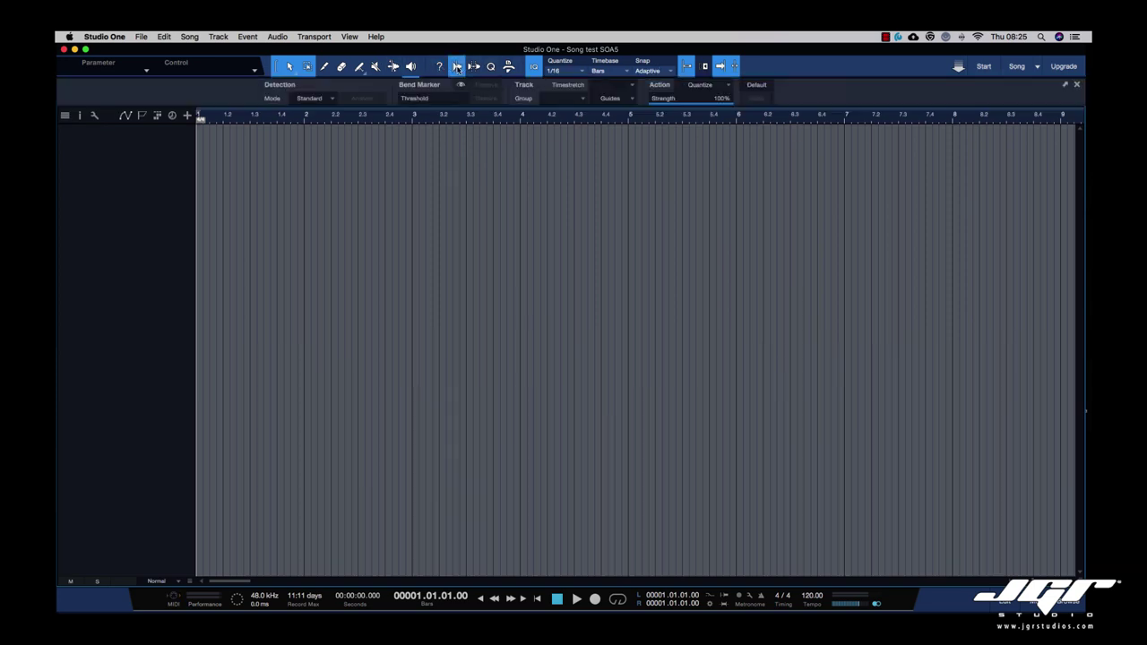
left_click(457, 66)
left_click(475, 66)
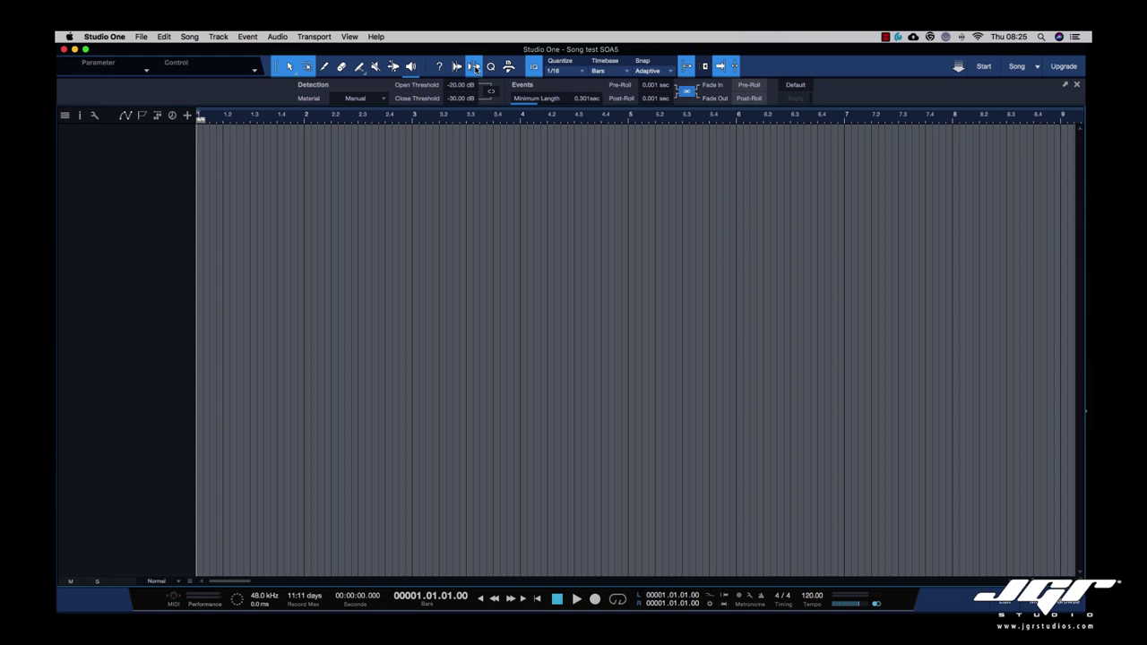
left_click(474, 66)
- Show the Quantize panel and compare its Groove and Grid modes
left_click(491, 67)
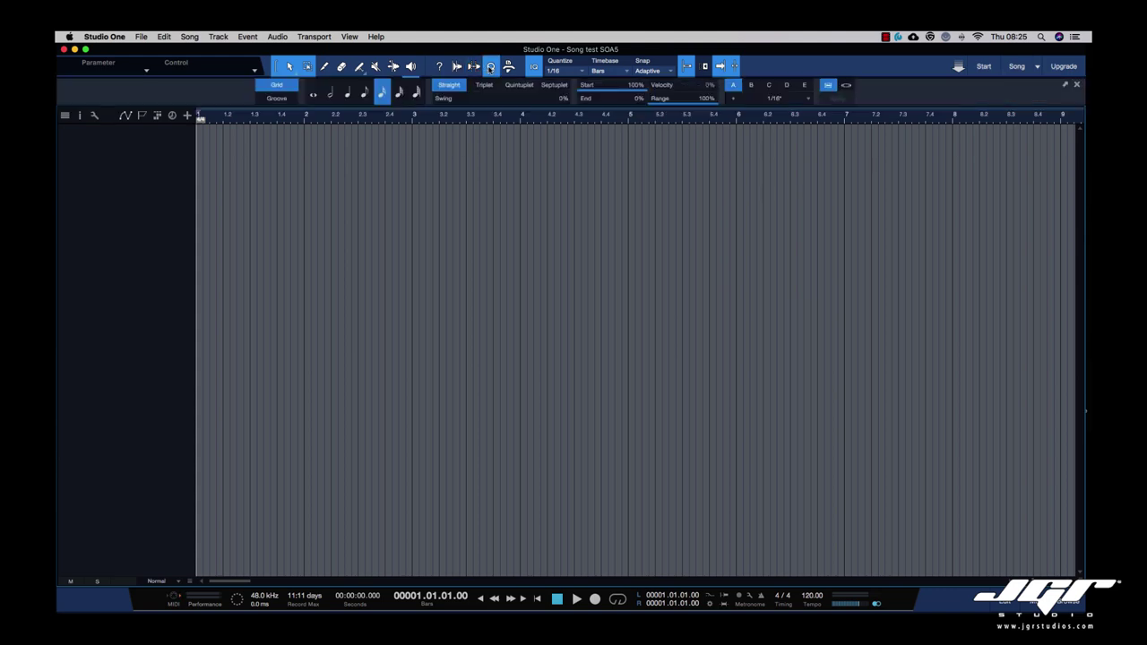
left_click(281, 99)
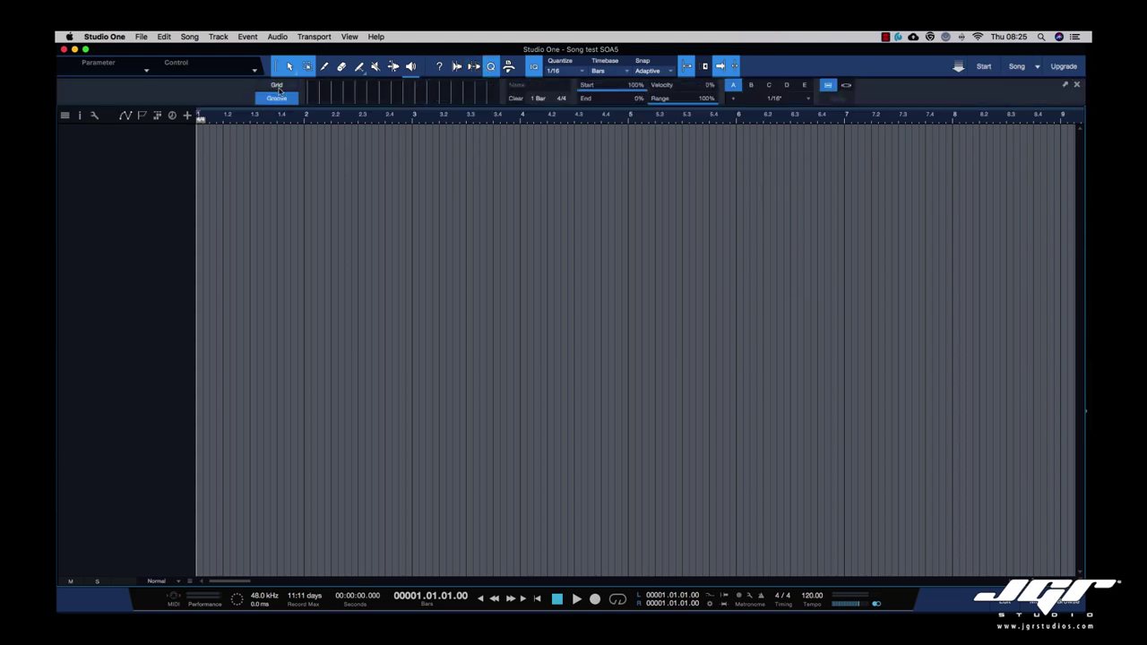
left_click(277, 90)
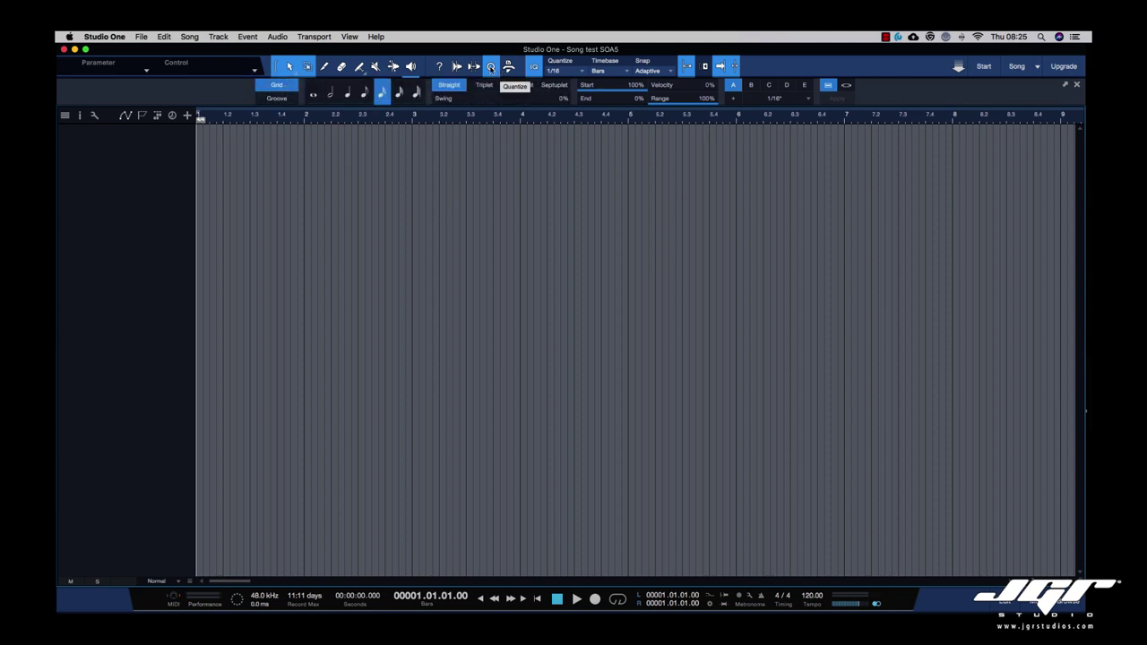
- Show the macro toolbar, view its Audio Editing, Music Editing and Music Creation pages, and set it to Global
left_click(508, 68)
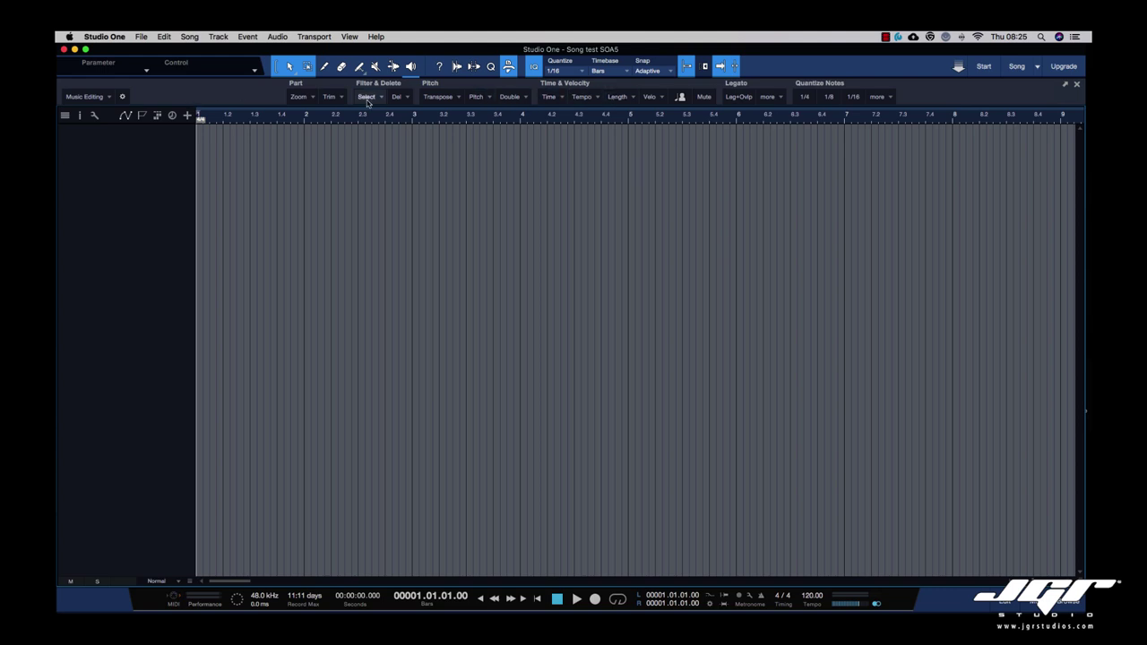
left_click(109, 97)
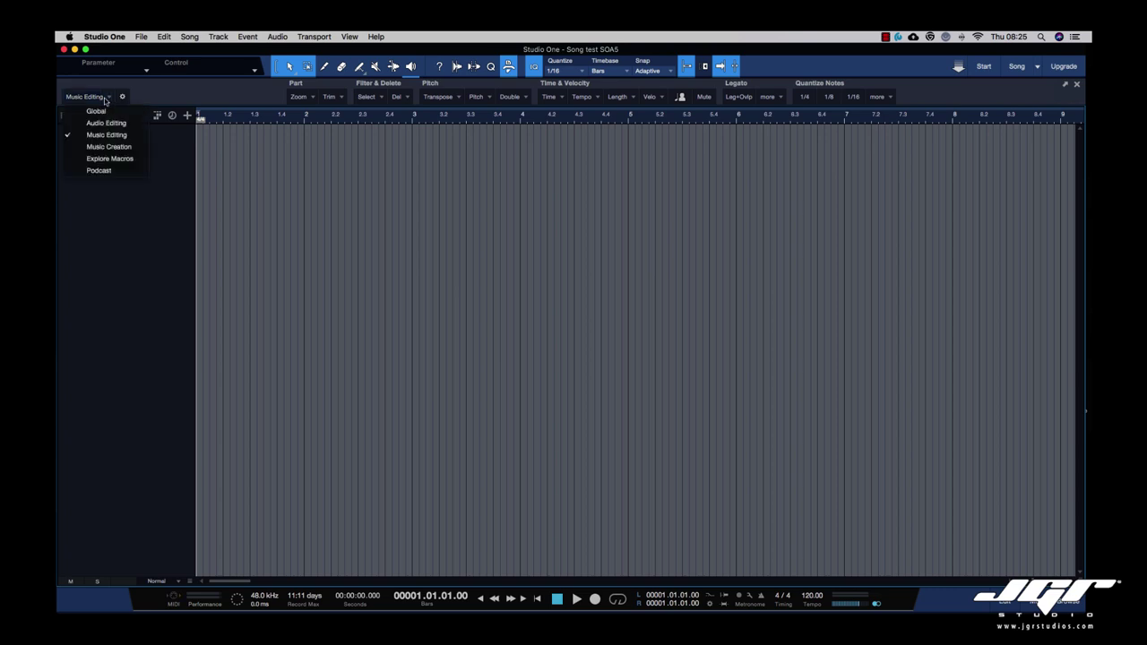
left_click(101, 123)
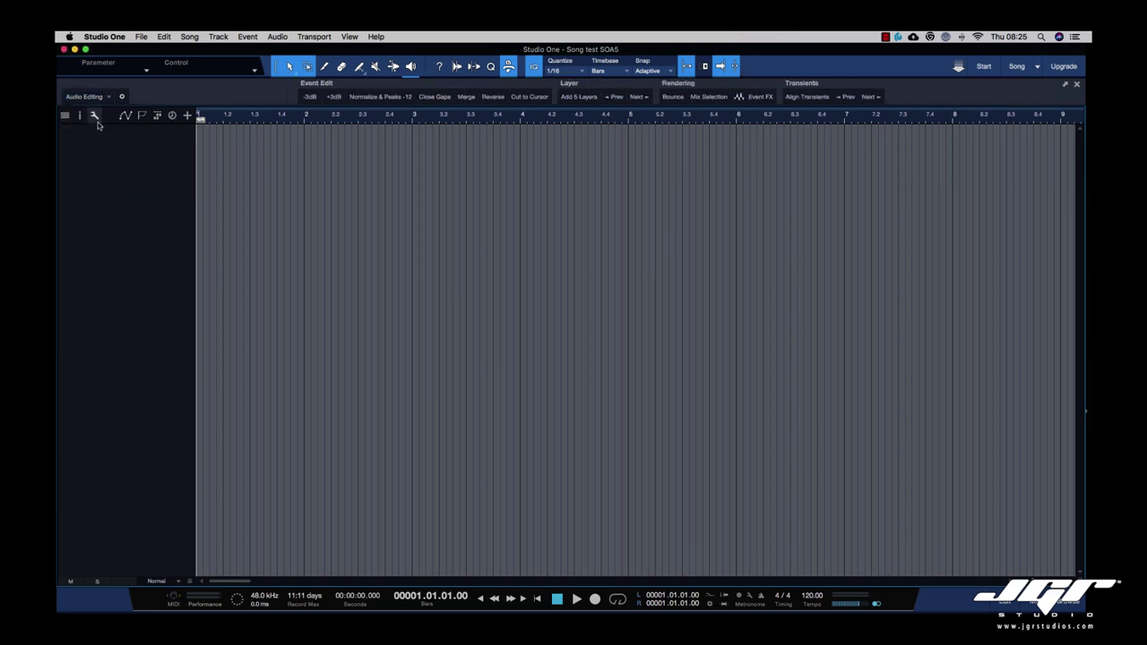
left_click(108, 96)
left_click(106, 134)
left_click(109, 97)
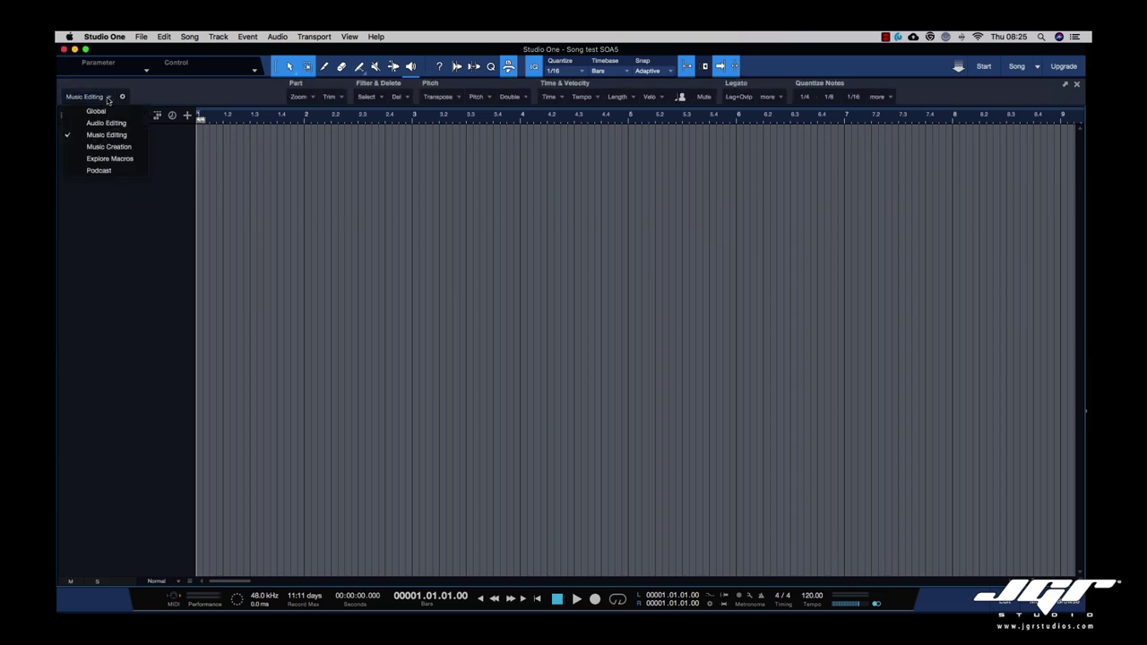
left_click(113, 148)
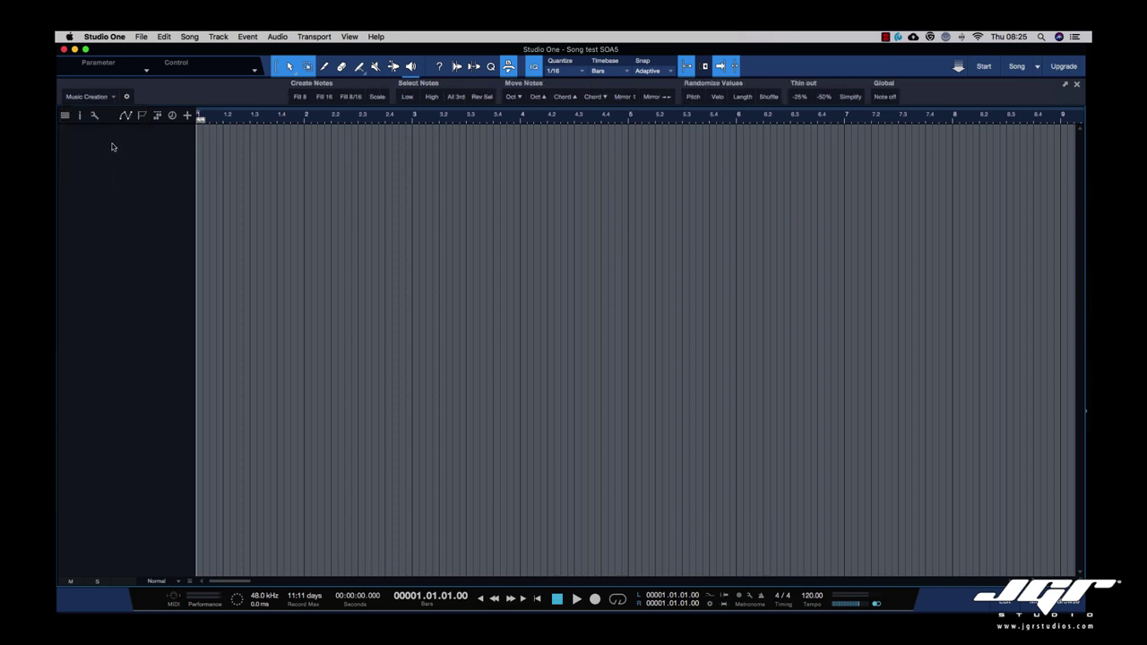
left_click(112, 98)
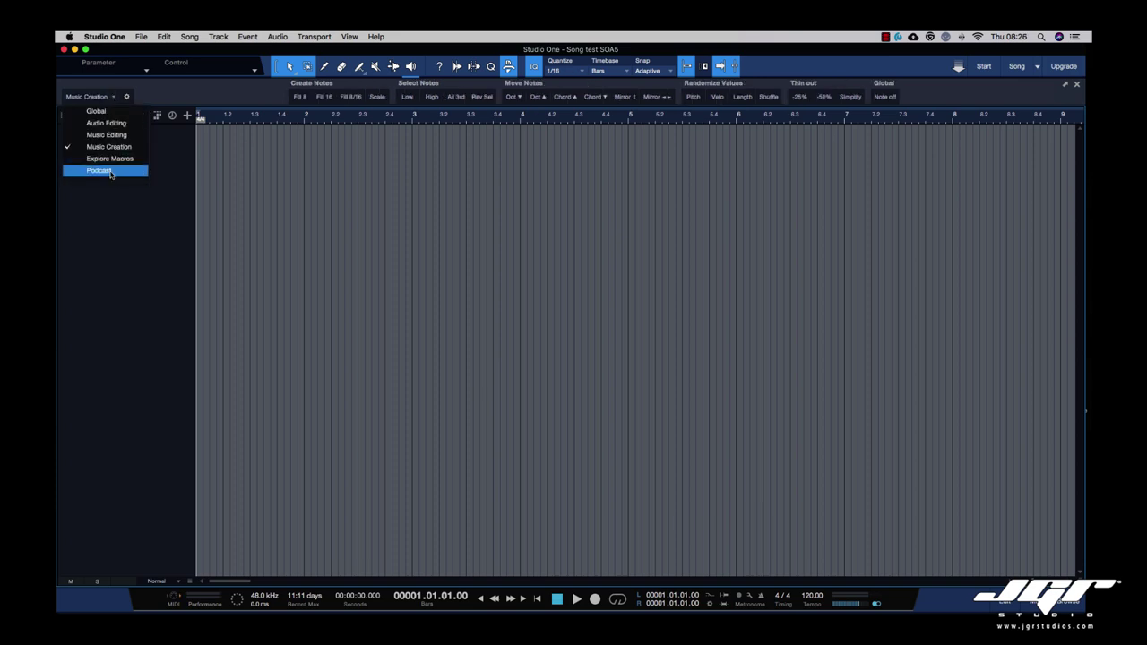
left_click(99, 111)
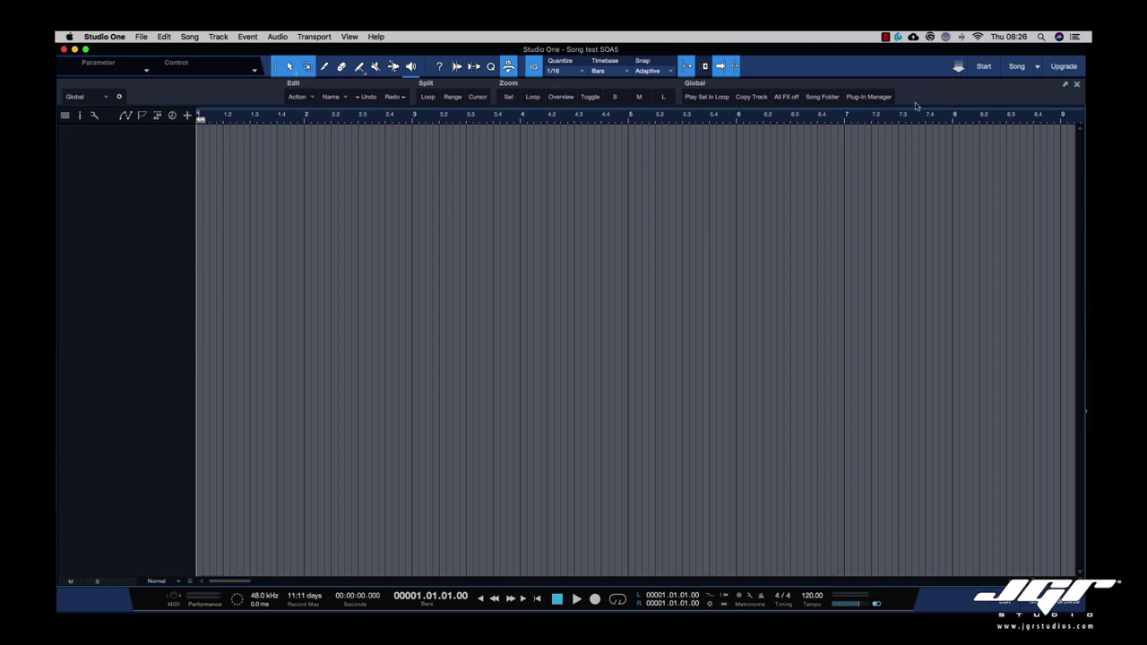
- Show the Cloud section of the browser with PreSonus Exchange and SoundCloud, and hide the browser again
left_click(1071, 609)
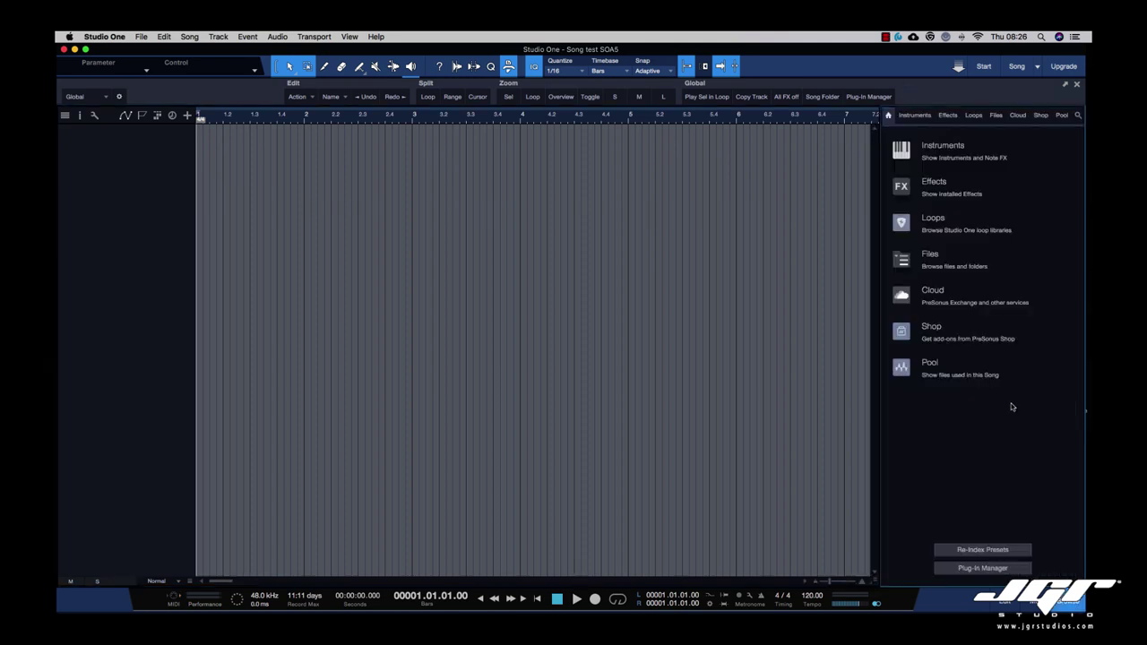
left_click(1018, 116)
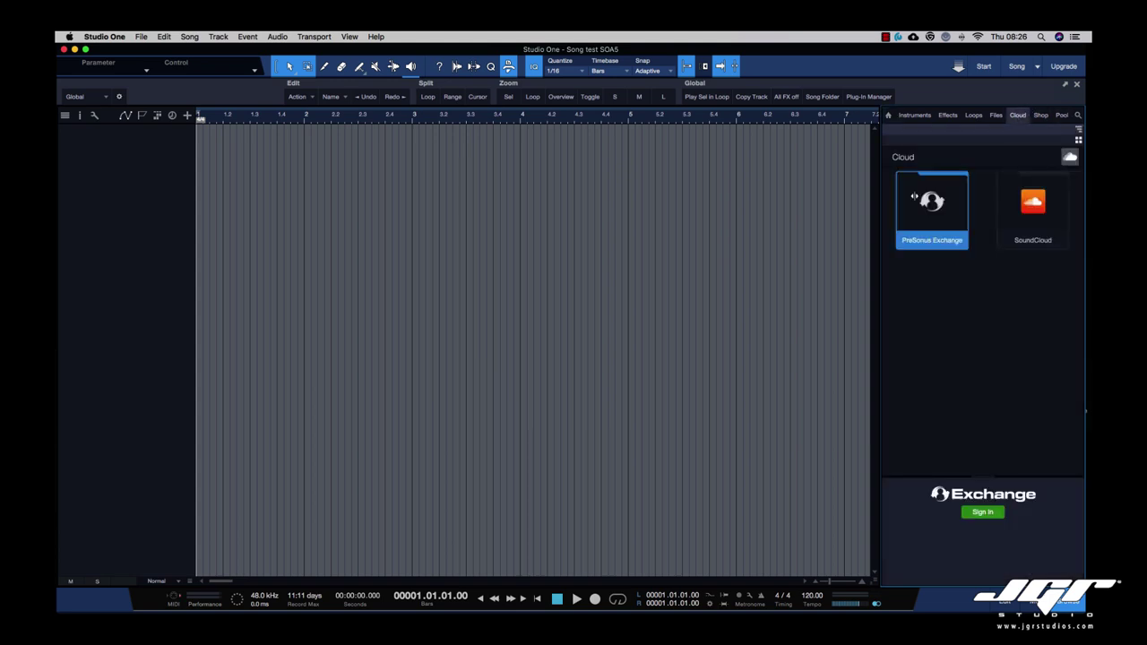
key("F5")
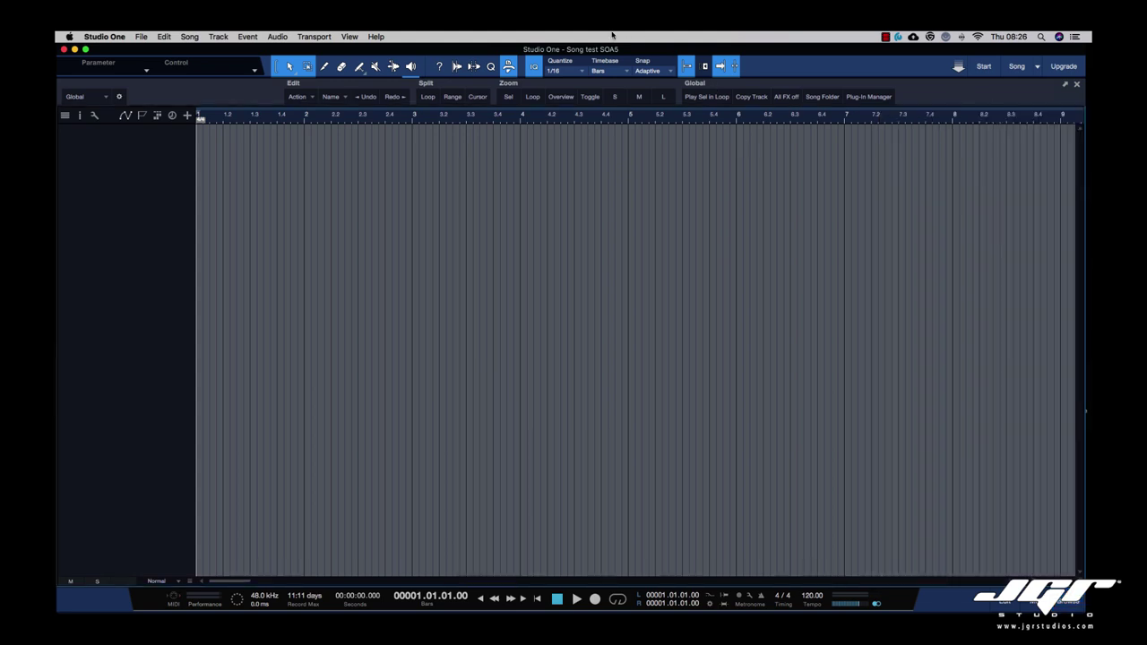
- Look through the Quantize values and the Timebase and Snap options, leaving the timebase on Bars and the snap mode on Adaptive
left_click(578, 71)
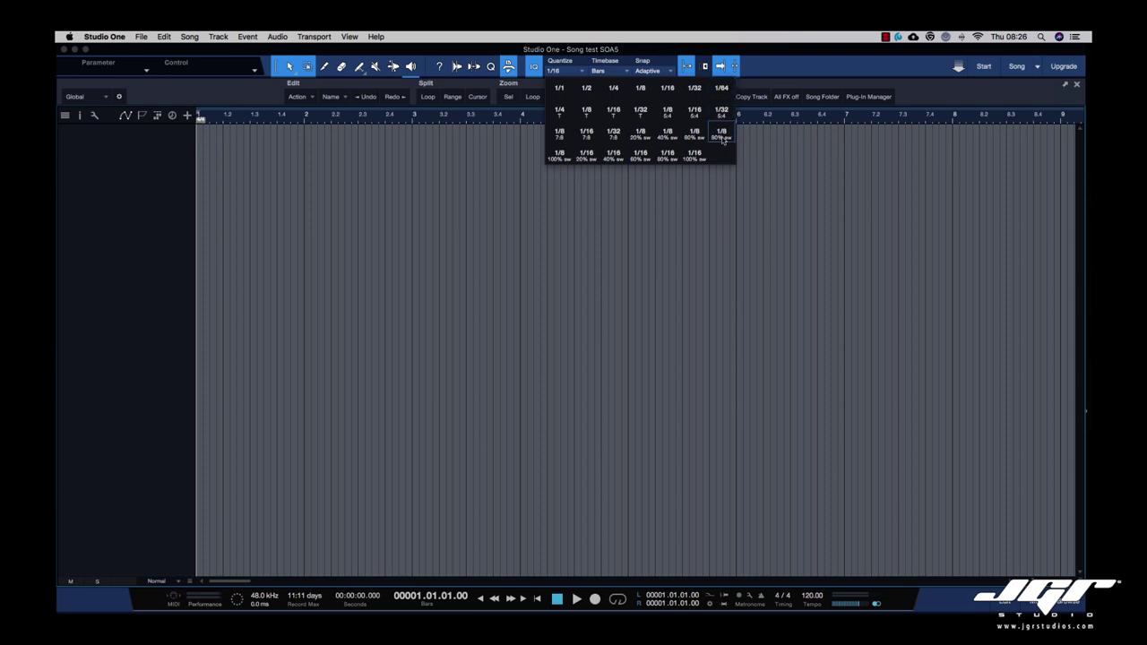
left_click(627, 72)
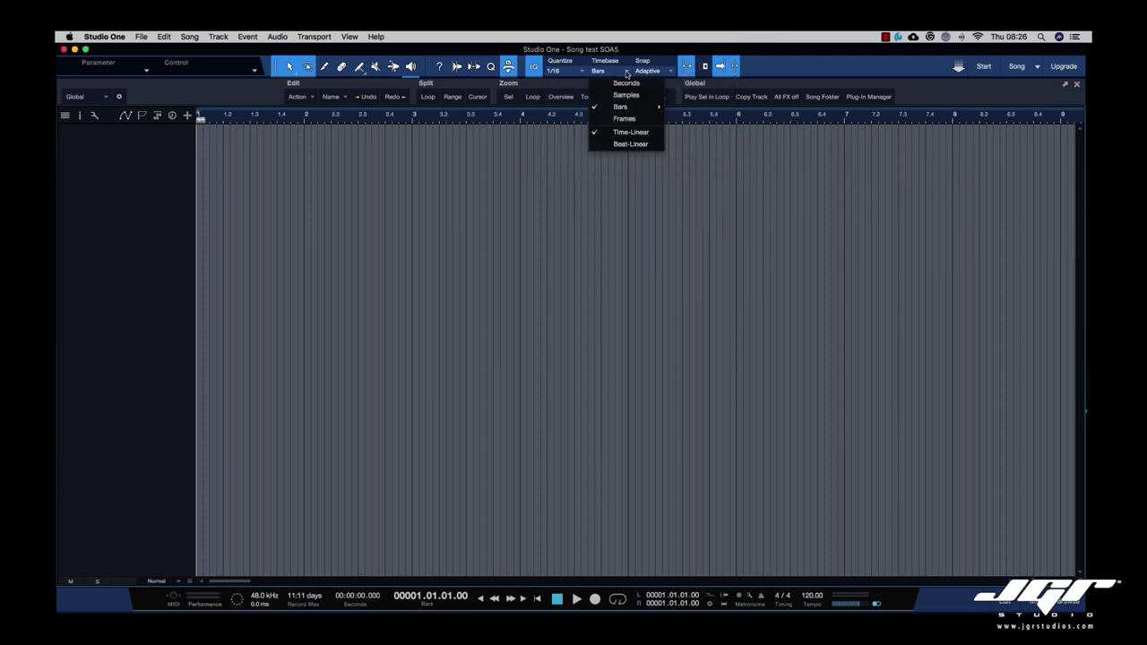
mouse_move(619, 108)
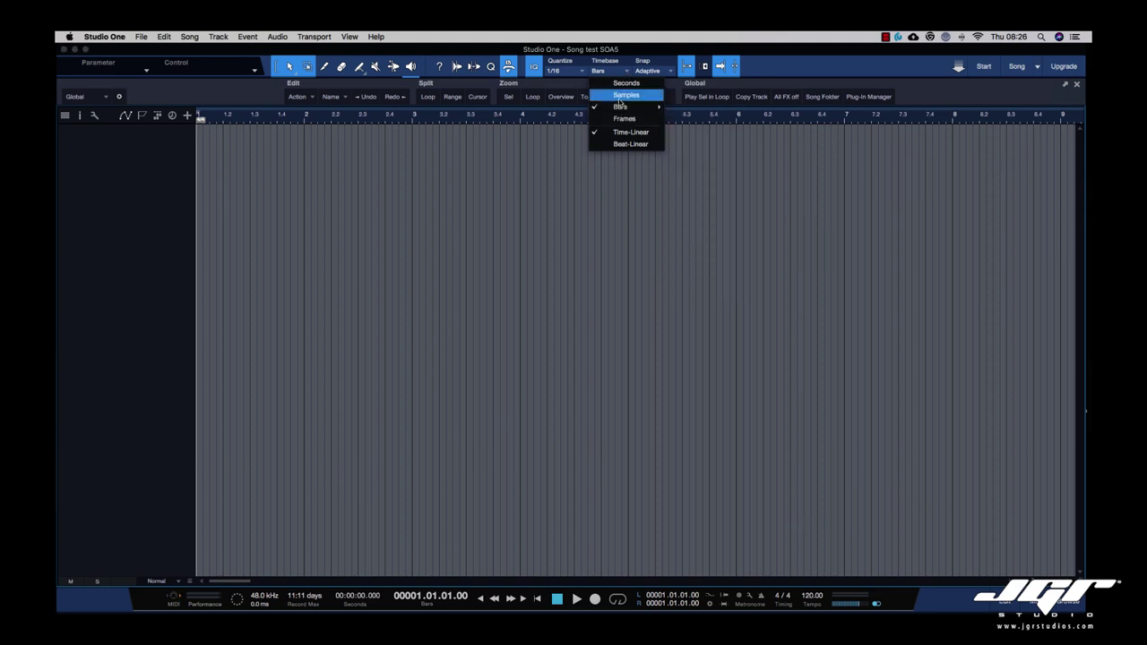
left_click(633, 108)
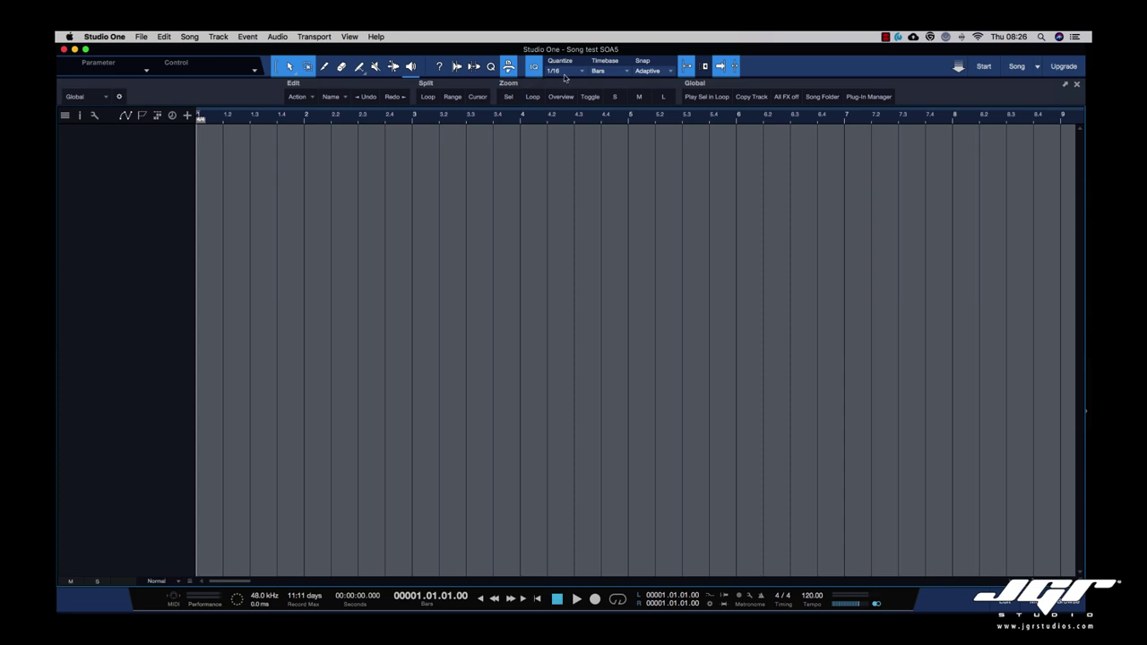
left_click(614, 76)
left_click(619, 105)
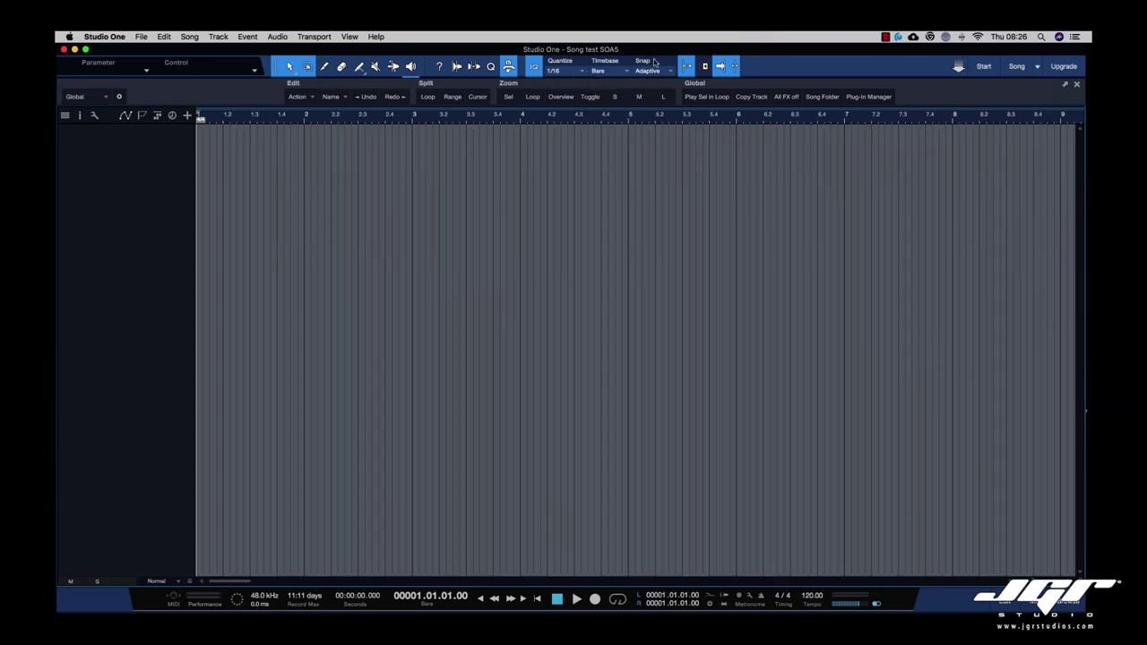
left_click(669, 71)
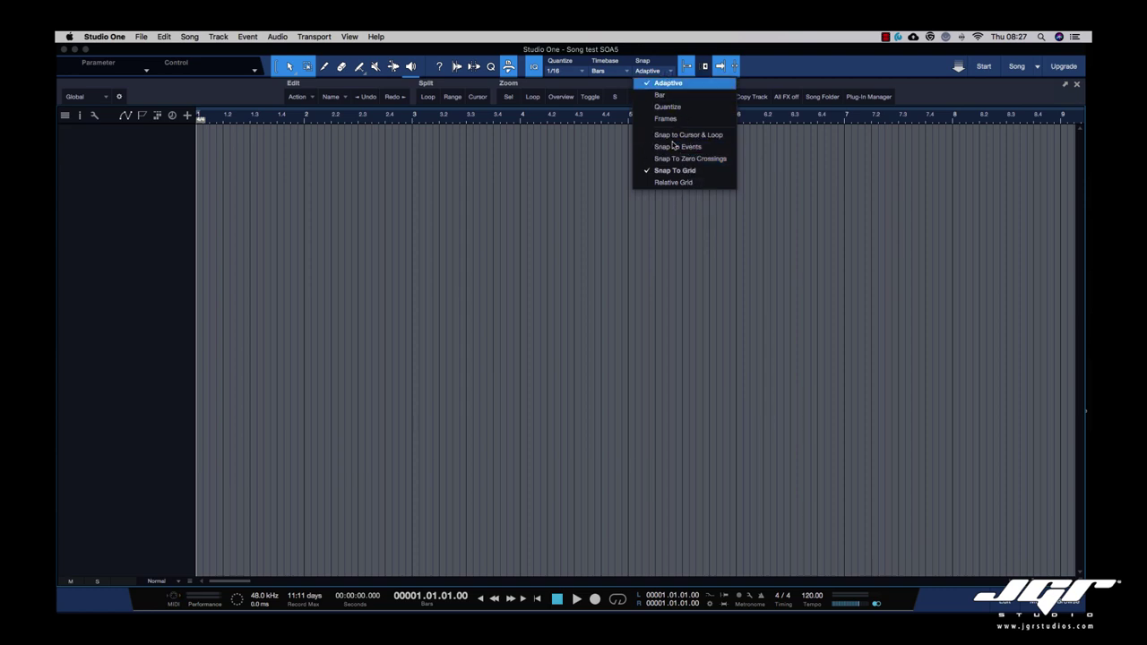
left_click(656, 71)
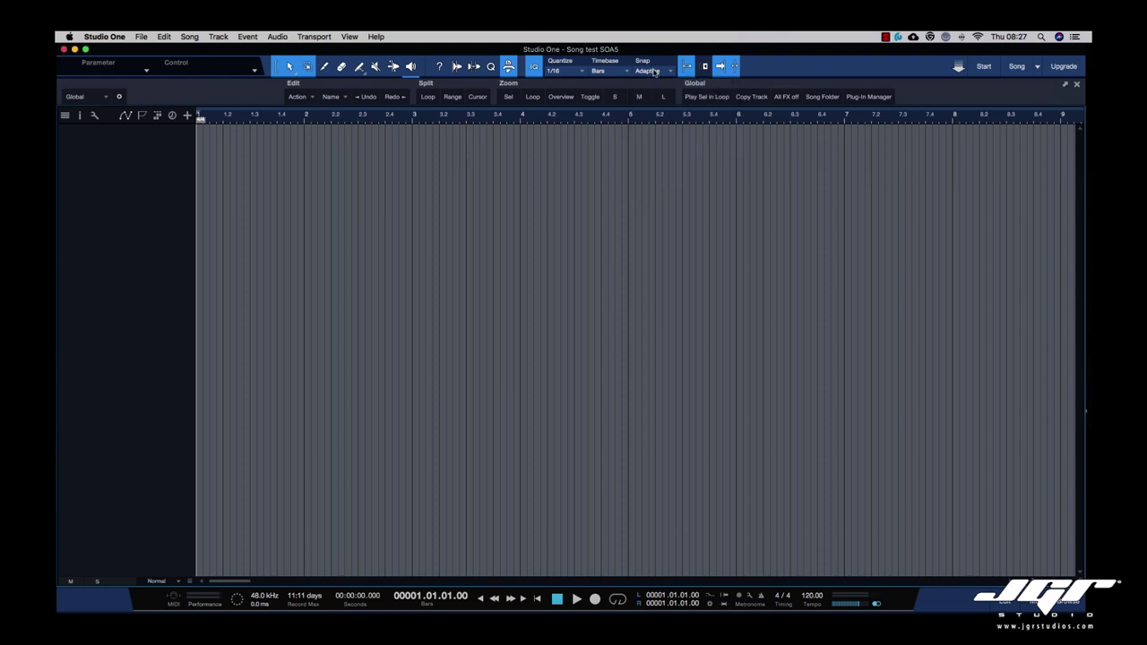
- View the Transfers list and the Start page, and return to the song "Song test SOA5"
left_click(959, 69)
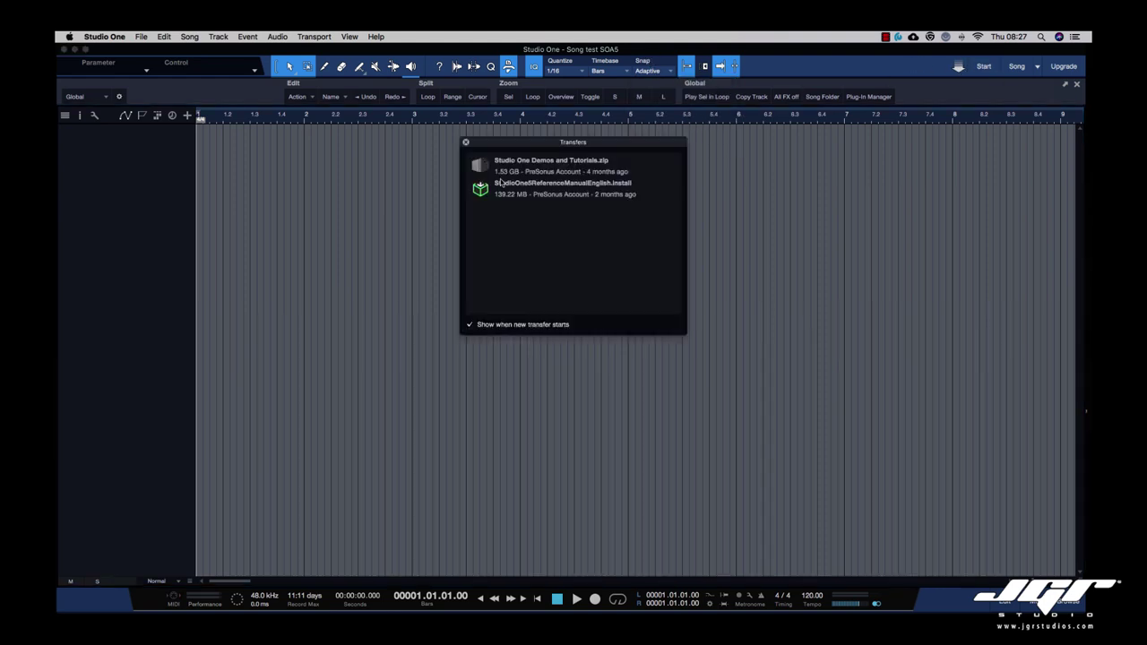
left_click(465, 143)
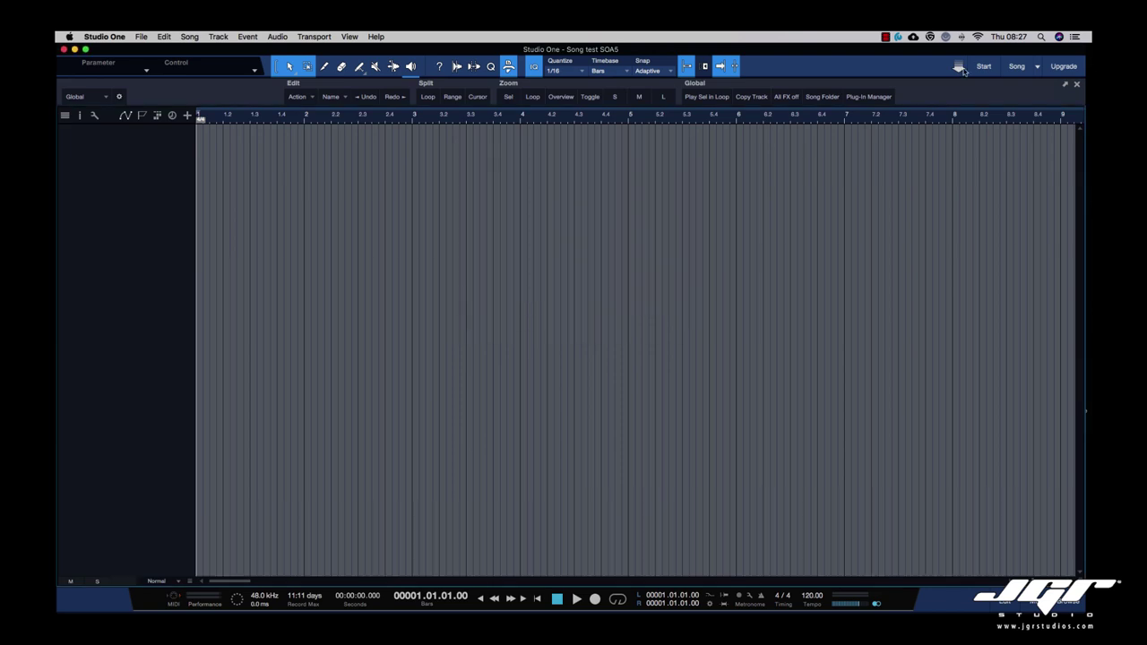
left_click(985, 68)
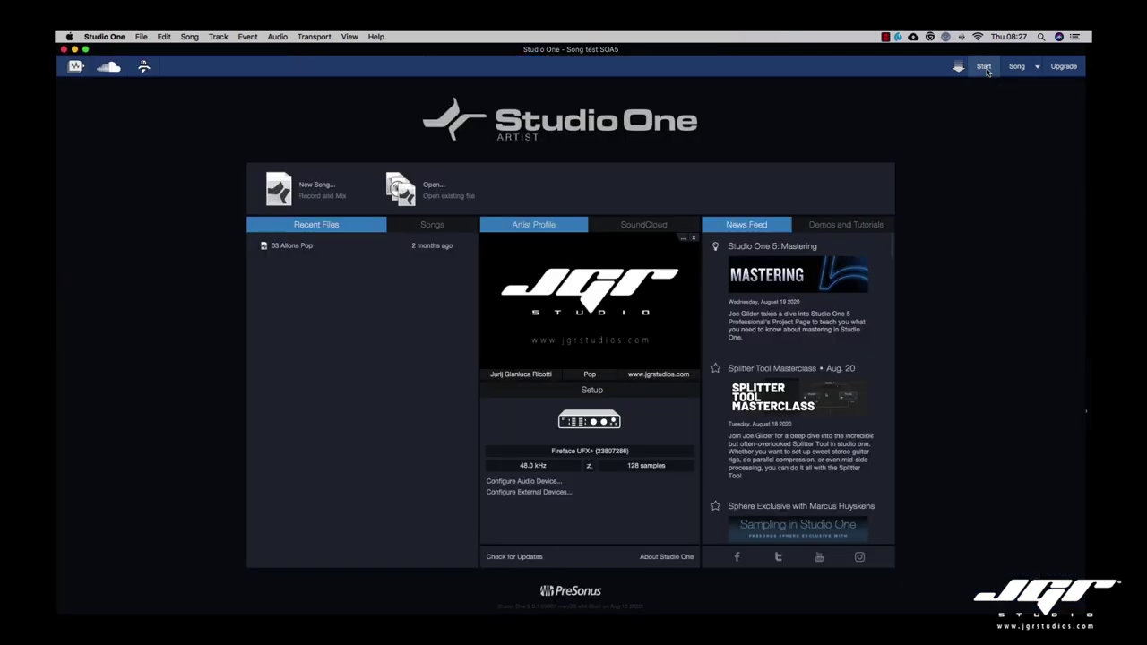
left_click(1037, 69)
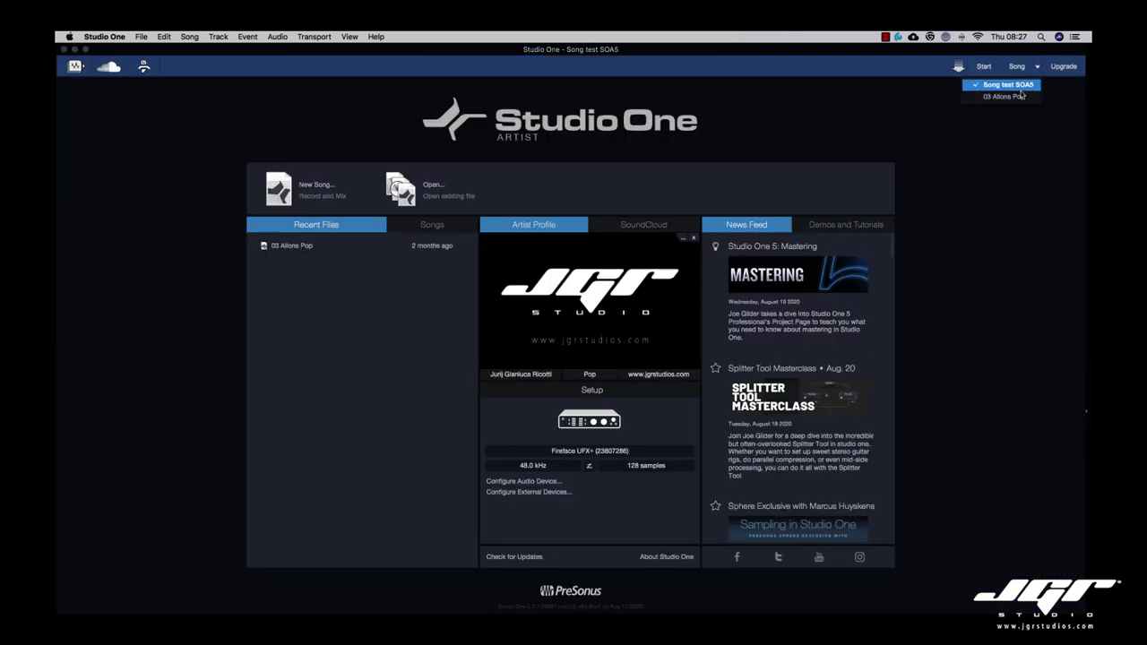
left_click(1021, 87)
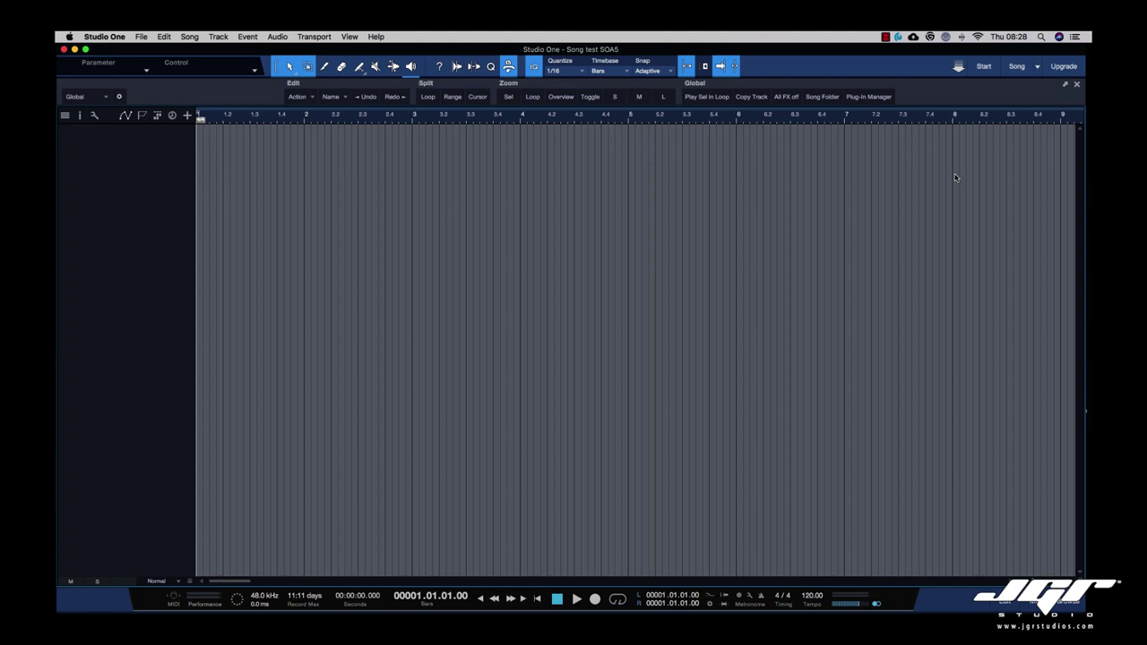
- Open the PreSonus shop's Studio One upgrades page in Safari, look over the upgrade and crossgrade offers, and return to Studio One
left_click(1065, 66)
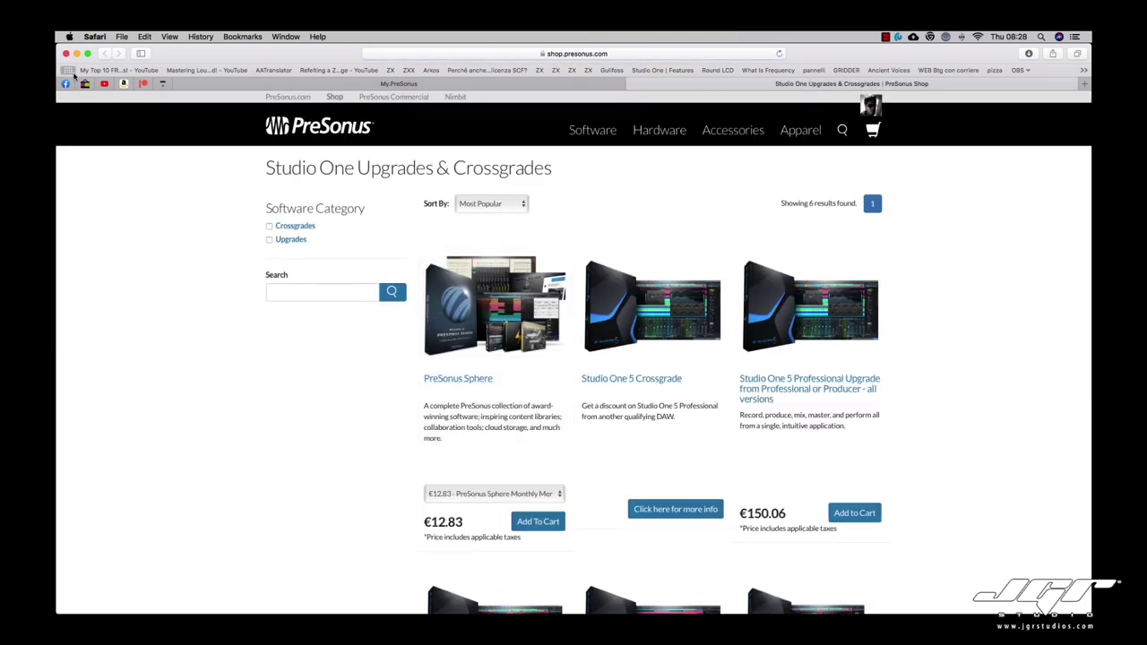
scroll(635, 440, "down", 10)
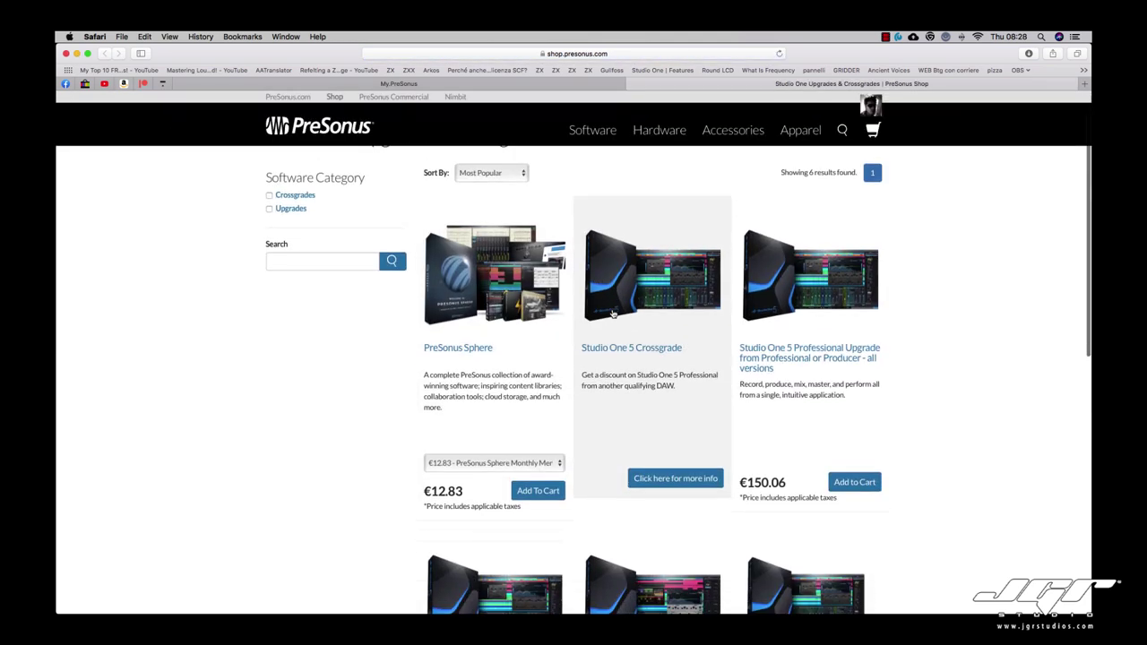
scroll(635, 440, "up", 10)
scroll(637, 441, "down", 3)
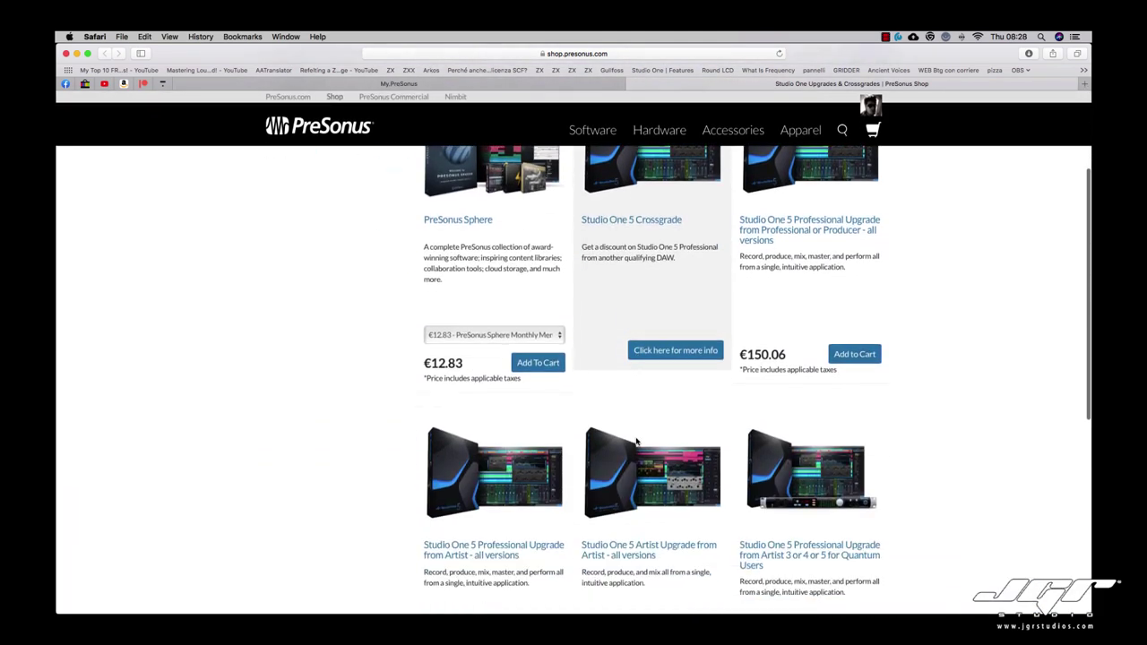
scroll(559, 365, "up", 3)
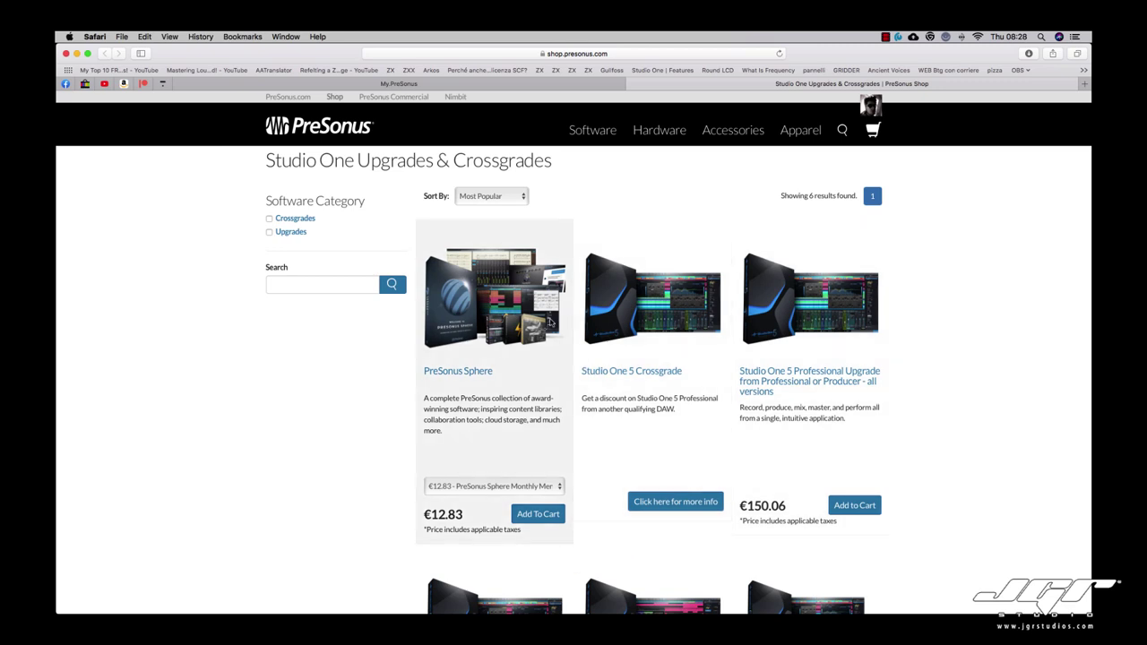
left_click(76, 53)
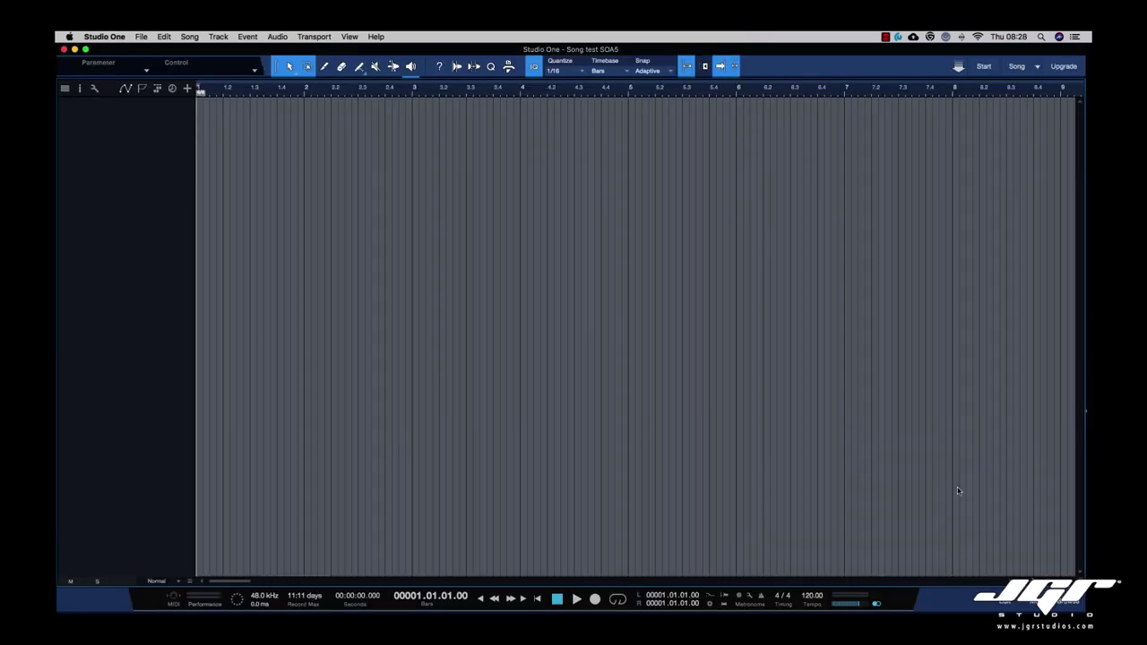
- Show the Loops section of the browser, look through its style folders, and expand the Electronic folder
left_click(1075, 604)
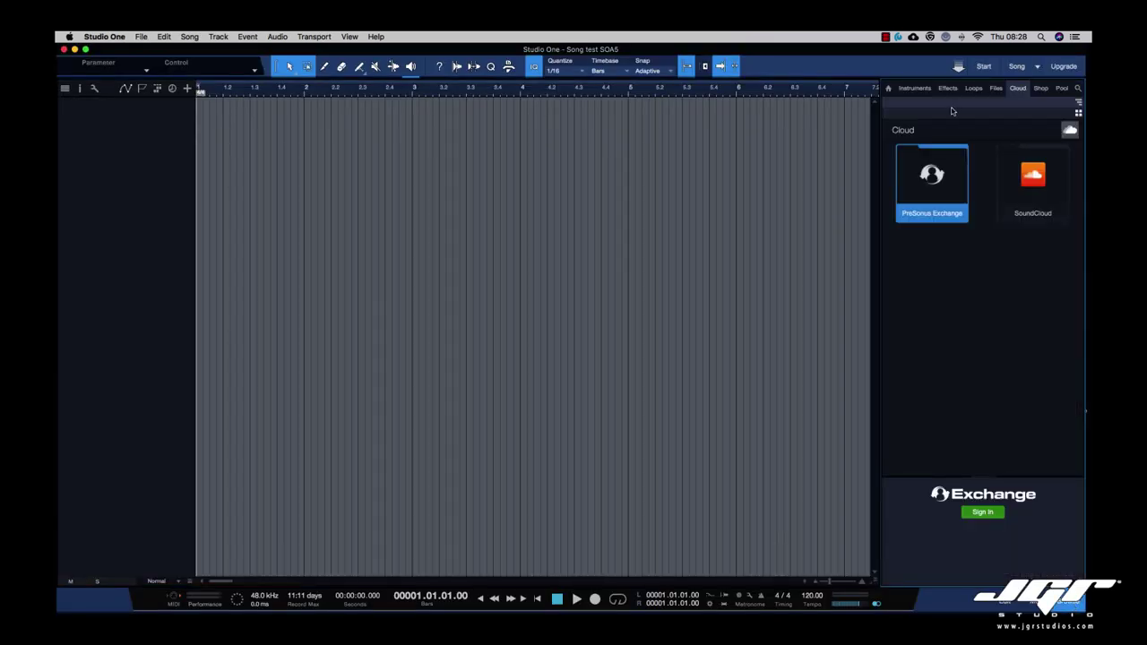
left_click(973, 88)
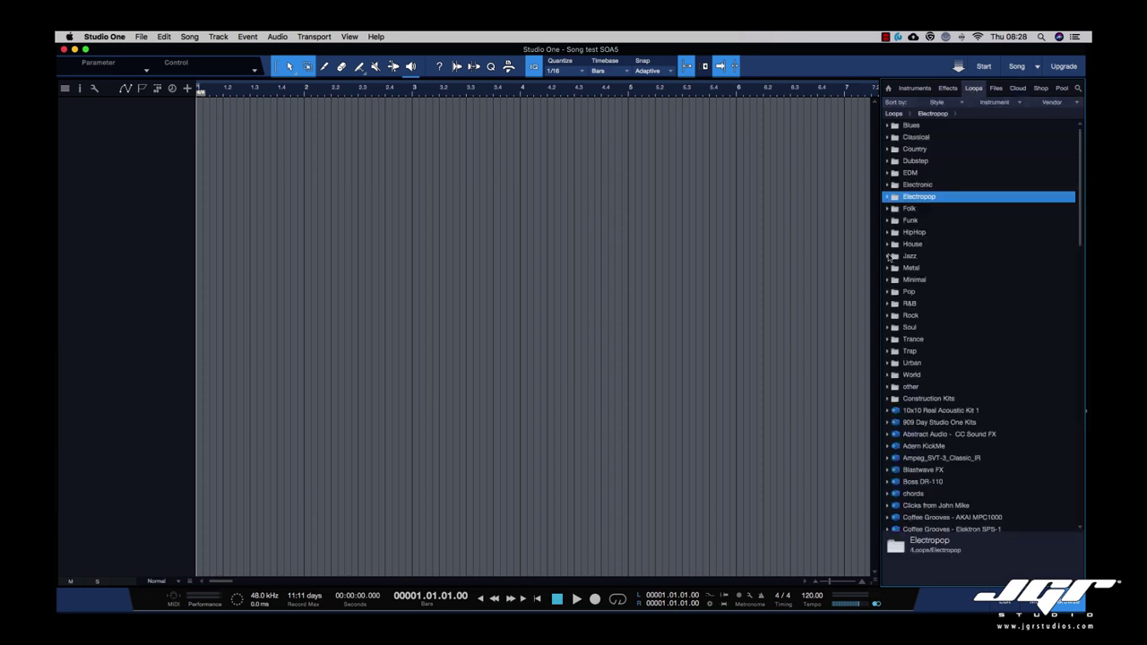
scroll(1008, 255, "down", 15)
scroll(1008, 256, "up", 15)
left_click(887, 196)
left_click(887, 197)
left_click(887, 186)
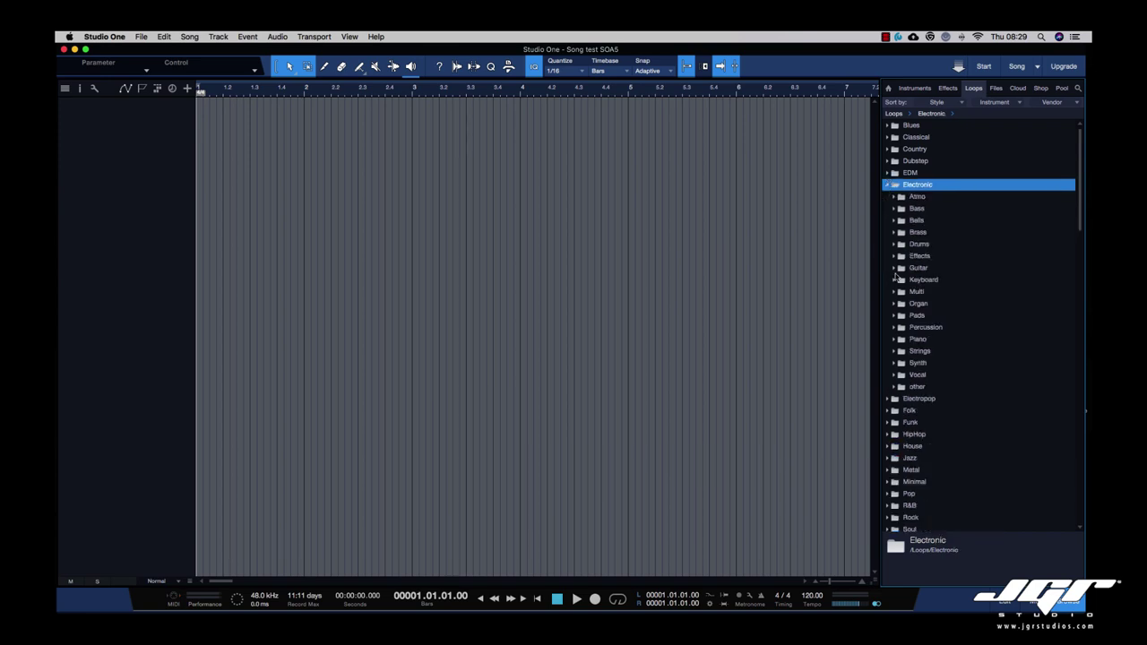
- Browse the MVP Loops and PreSonus folders inside the Electronic drums and preview the Drums Impact 1 loop
left_click(895, 245)
left_click(902, 257)
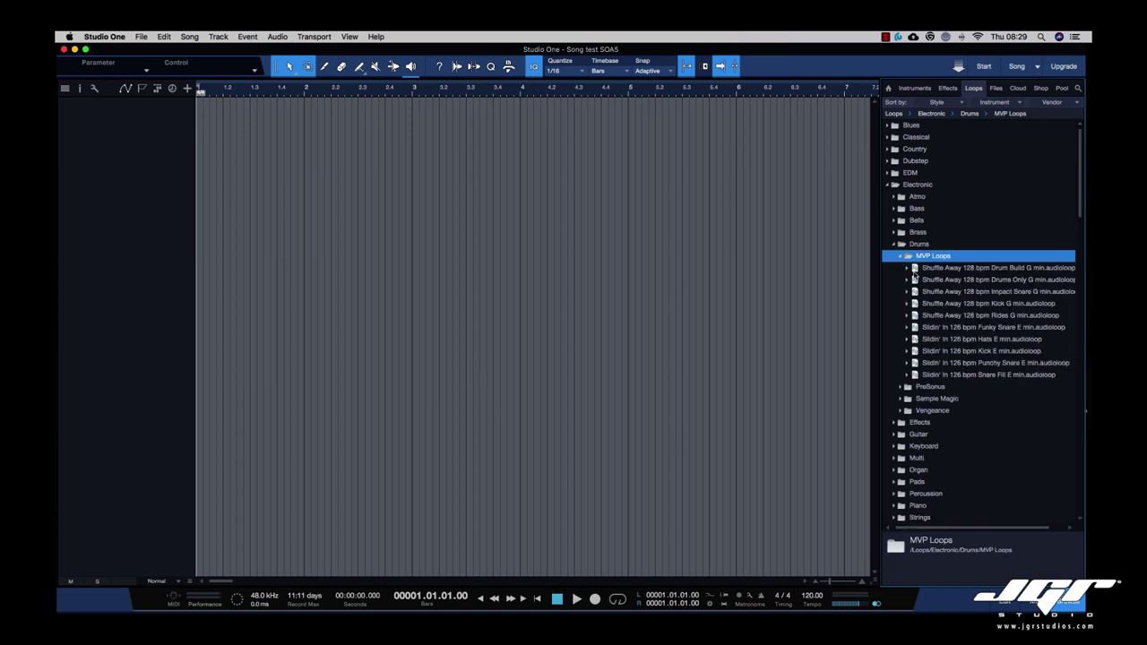
left_click(922, 269)
left_click(889, 578)
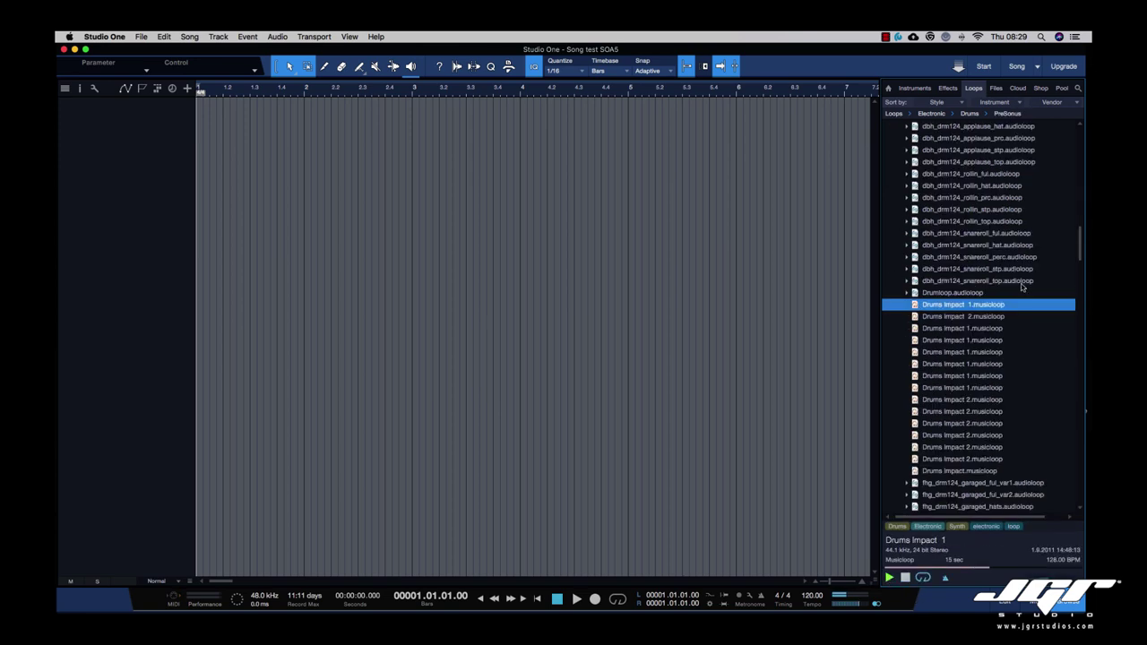
- Add Drumloop.audioloop to the arrangement as a new track, move the clip to bar 1, and play it briefly
left_click_drag(919, 296, 689, 251)
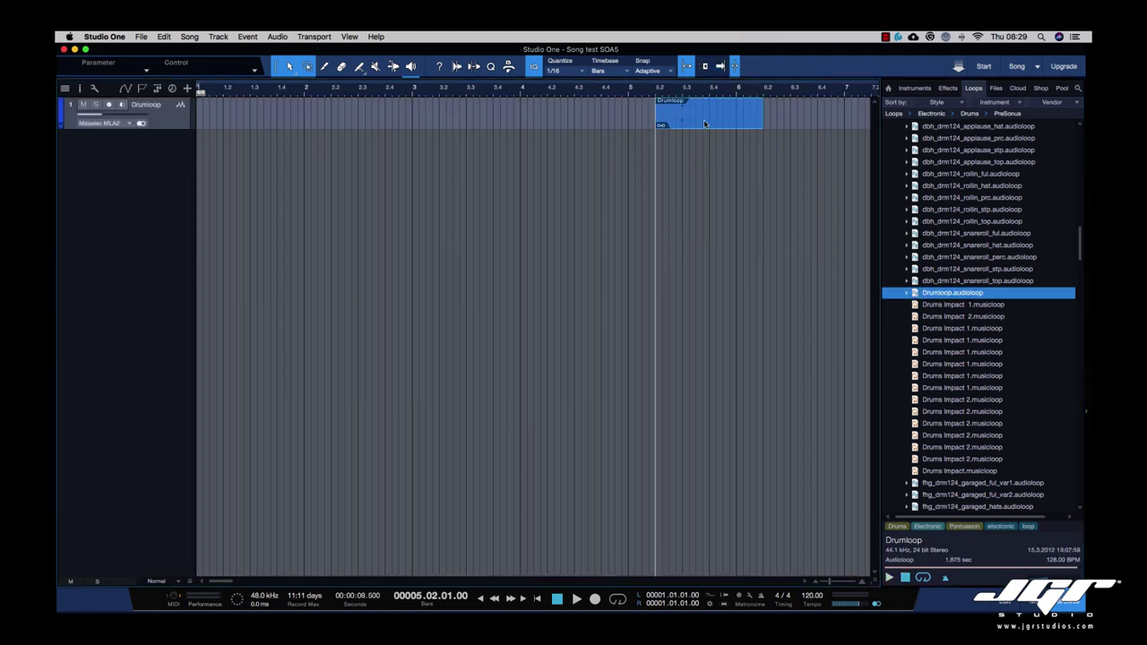
left_click_drag(705, 119, 180, 121)
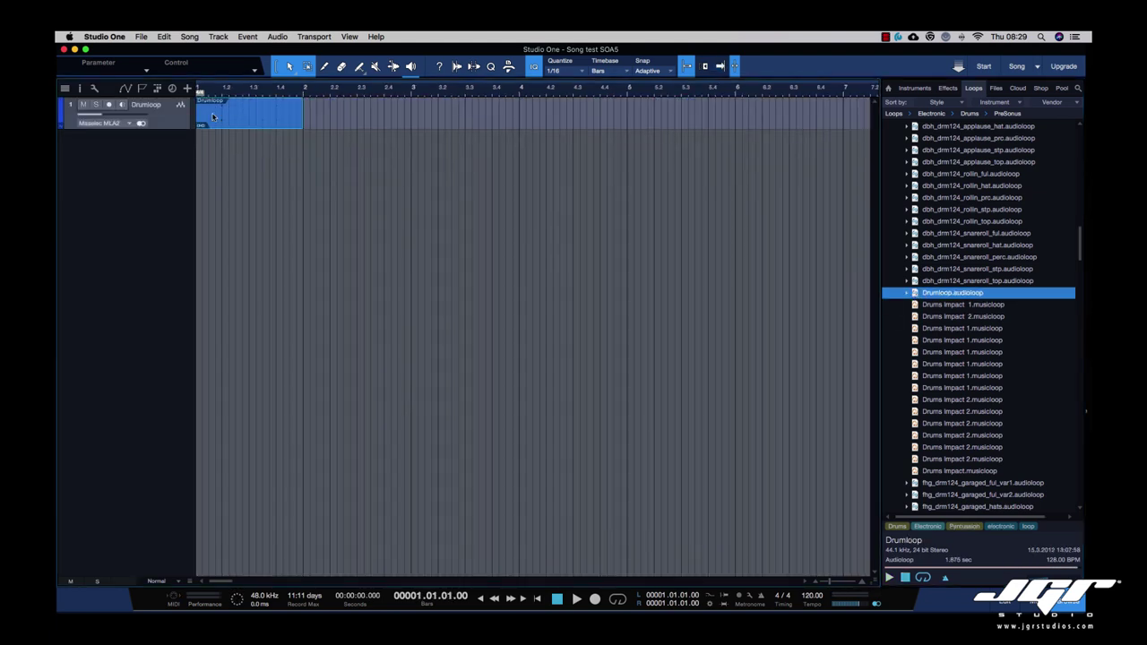
key("space")
key("space")
- Add the Drums Impact 1 music loop as a second track starting at bar 1 and play it soloed
left_click_drag(973, 308, 211, 213)
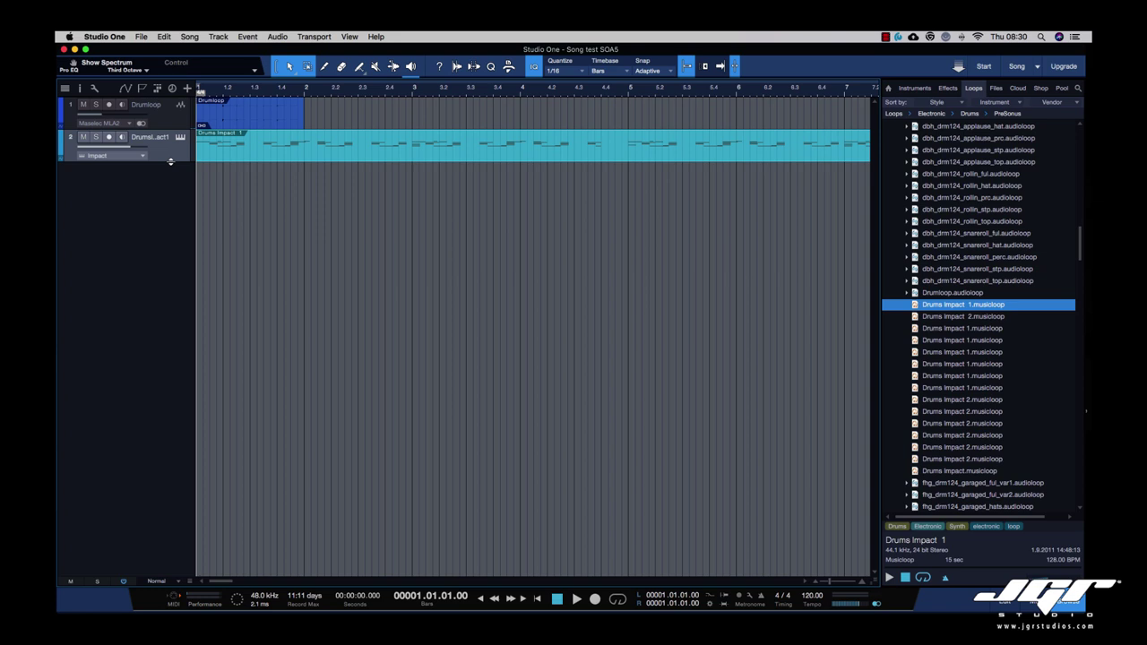
key("space")
left_click(96, 136)
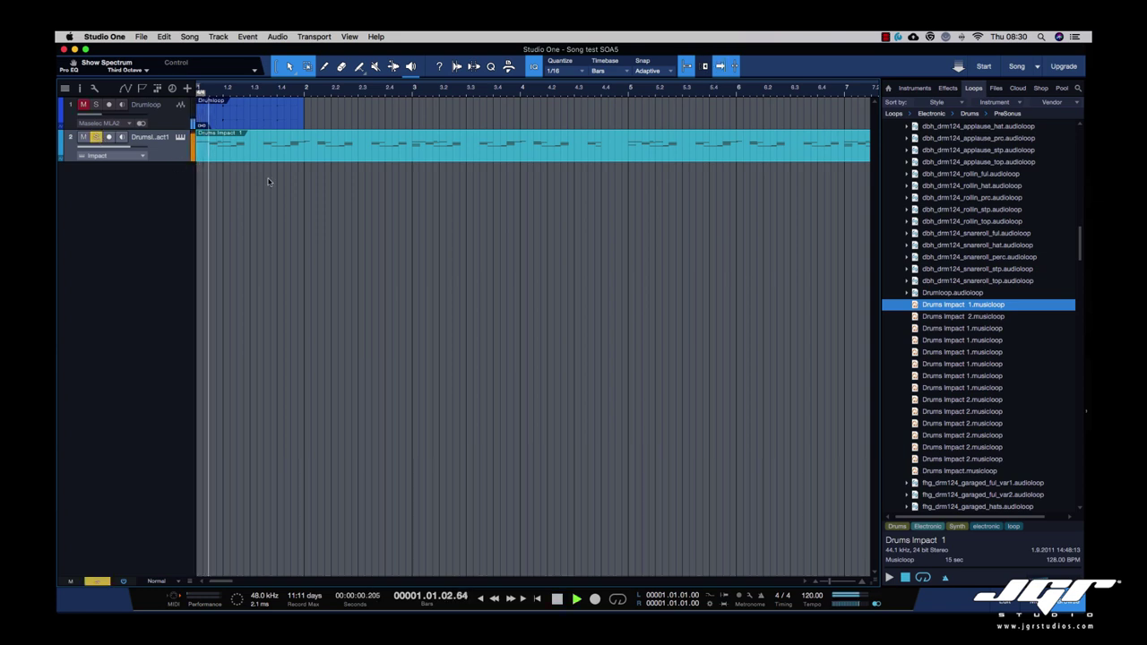
- Show the Impact XT instrument of the second track, stop playback, and move its window below the tracks
left_click(180, 139)
key("space")
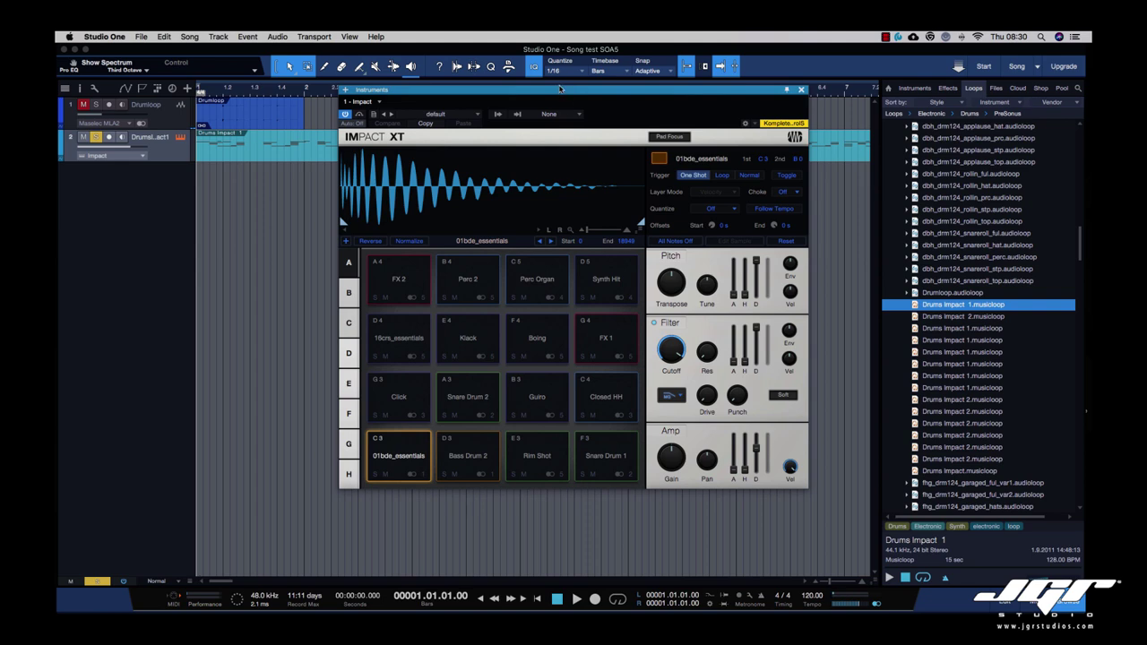
left_click_drag(559, 90, 489, 178)
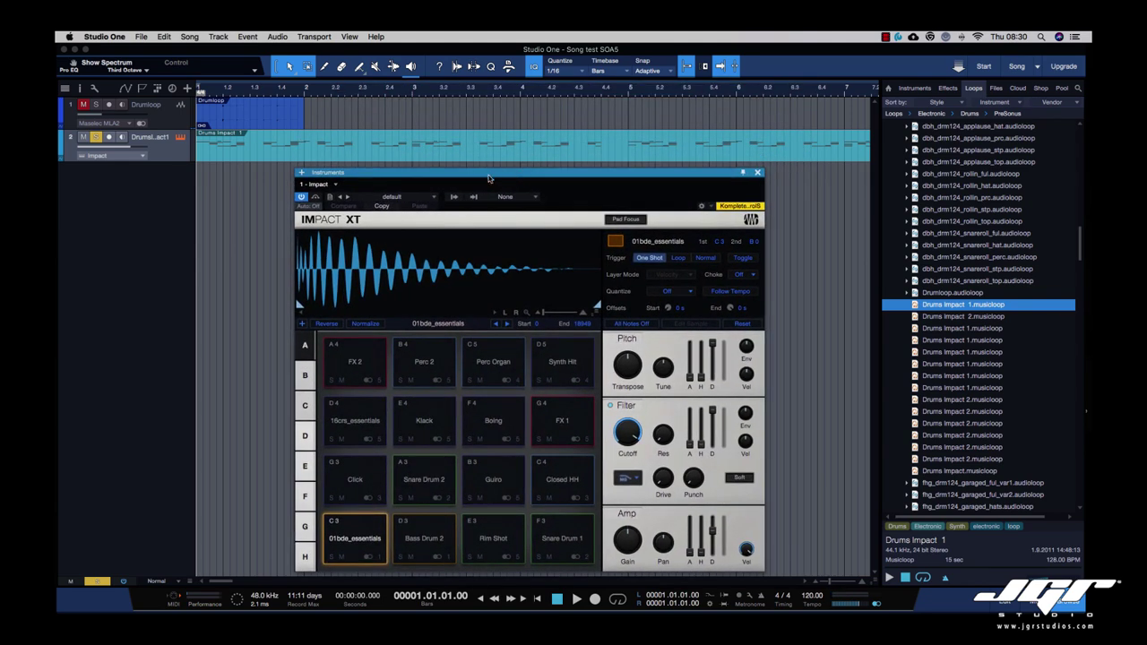
- Open the Drums Impact 1 part in the note editor, close the instrument window, and enlarge the editor area
double_click(414, 153)
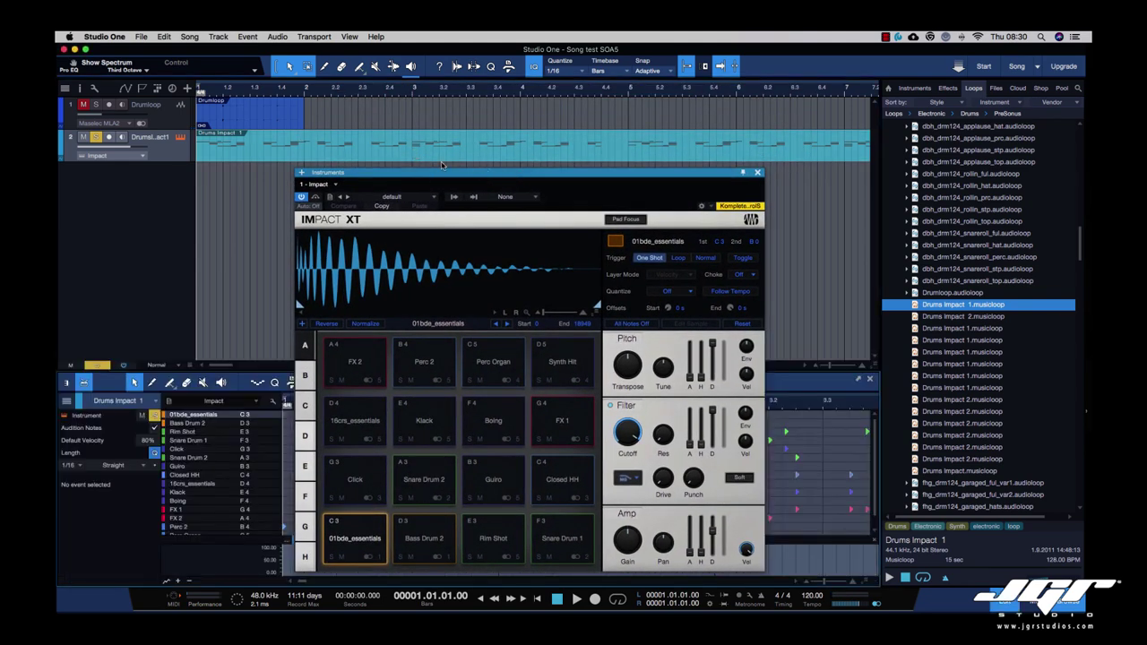
left_click(757, 173)
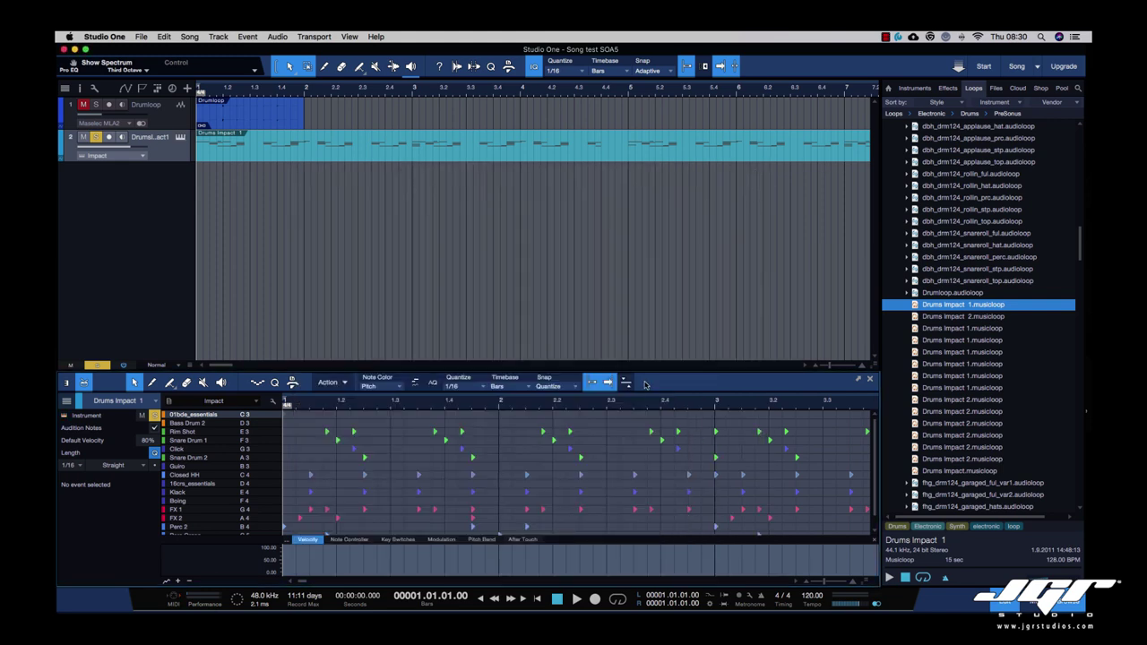
left_click_drag(645, 370, 646, 285)
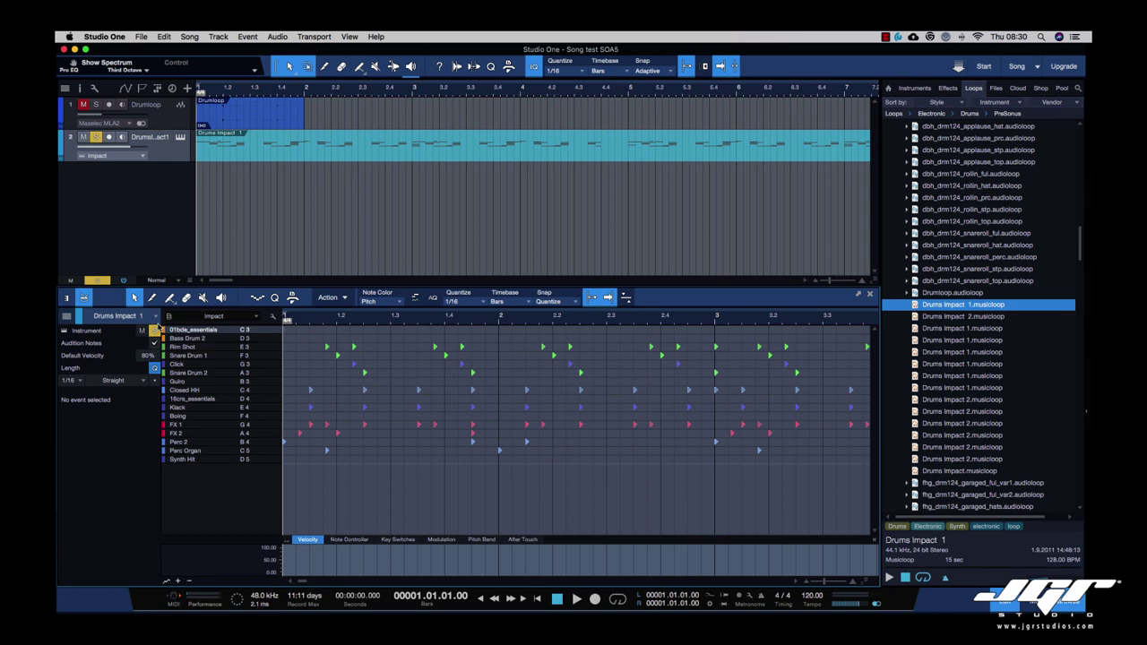
- Switch the note editor to piano view and look through the Velocity, Modulation, Pitch Bend and Key Switches lanes
left_click(65, 297)
scroll(439, 431, "up", 3)
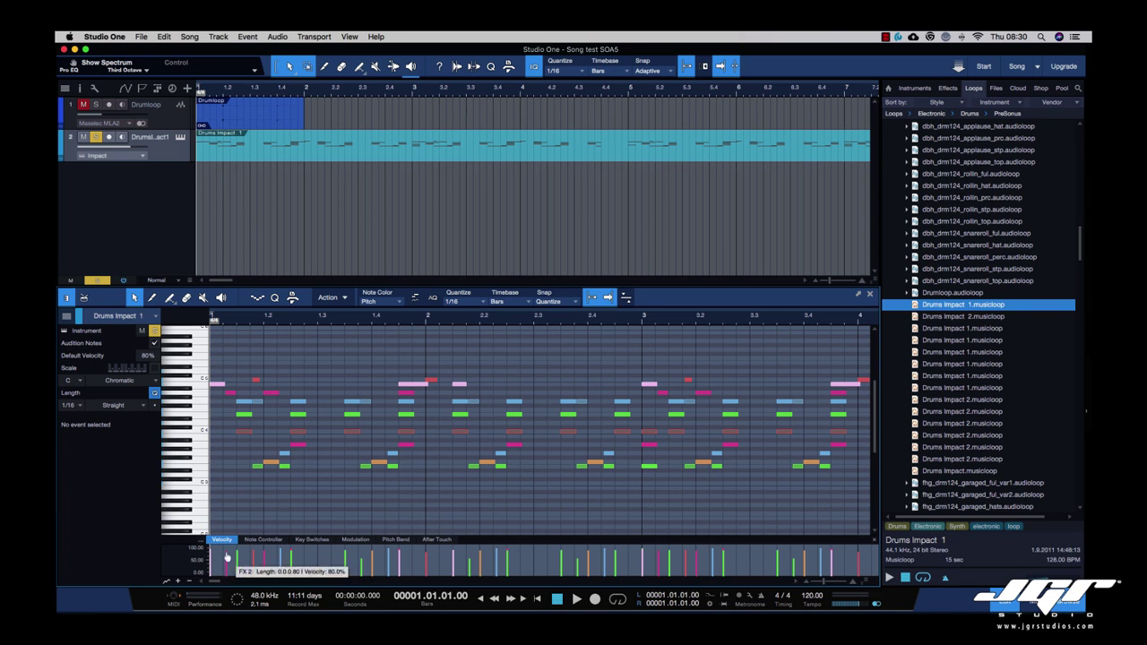
mouse_move(227, 557)
left_mouse_down()
mouse_move(227, 574)
mouse_move(228, 559)
left_mouse_up()
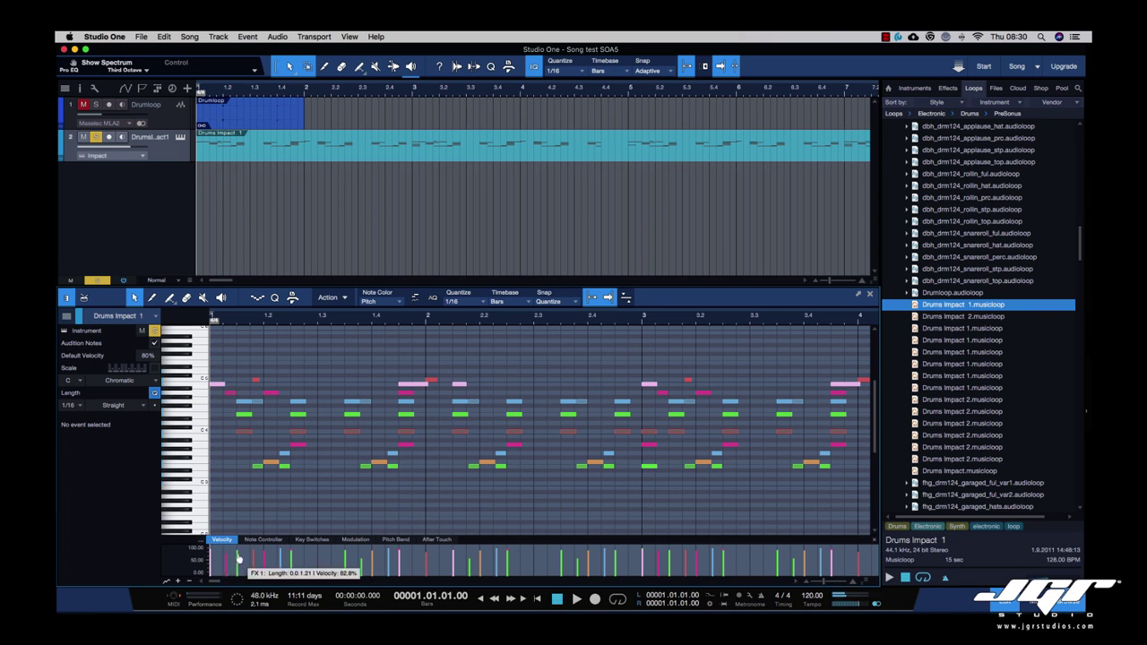
left_click(355, 539)
left_click(396, 540)
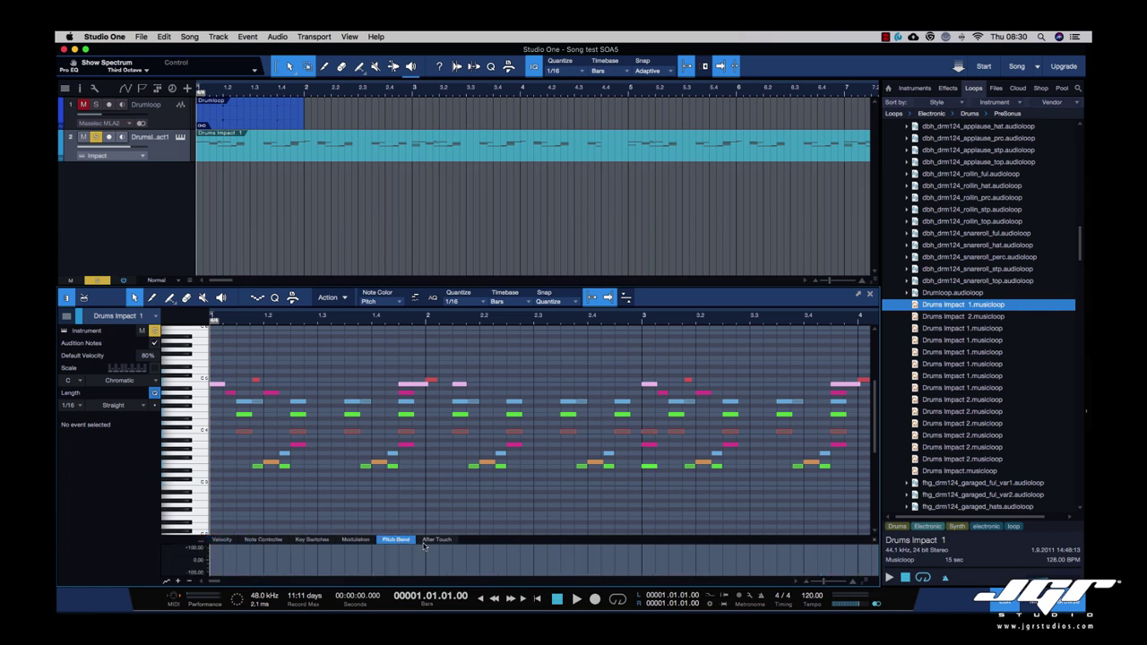
left_click(320, 540)
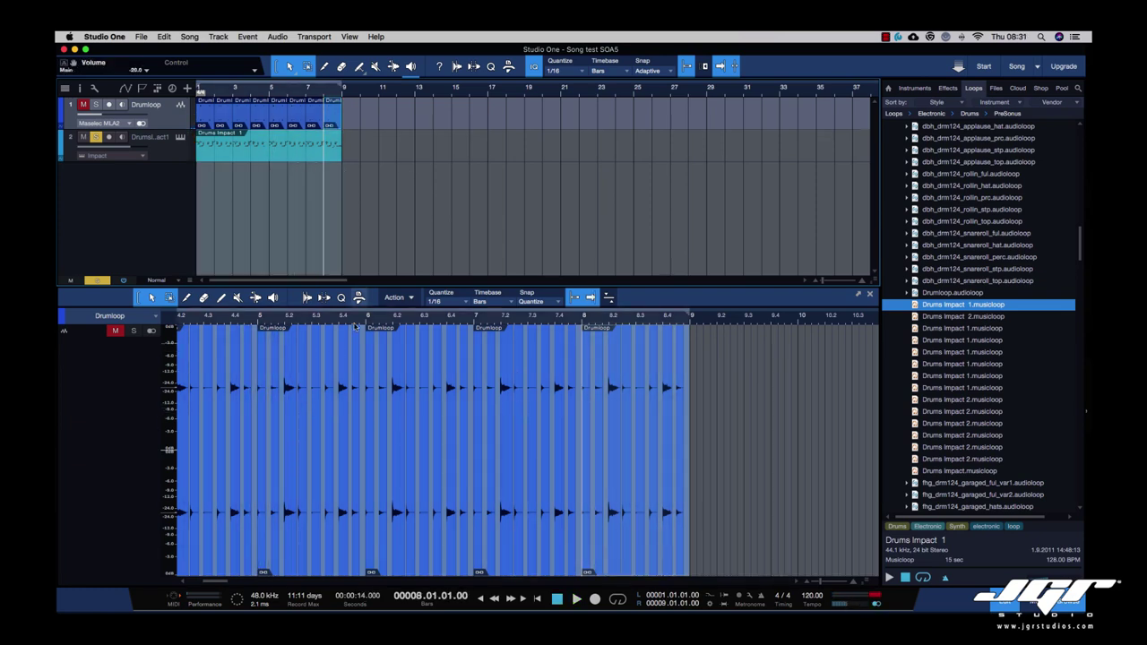
- Dissolve the Drumloop audio part at bar 8 into separate slices, select the first slice, and restore the single part
scroll(336, 119, "up", 5)
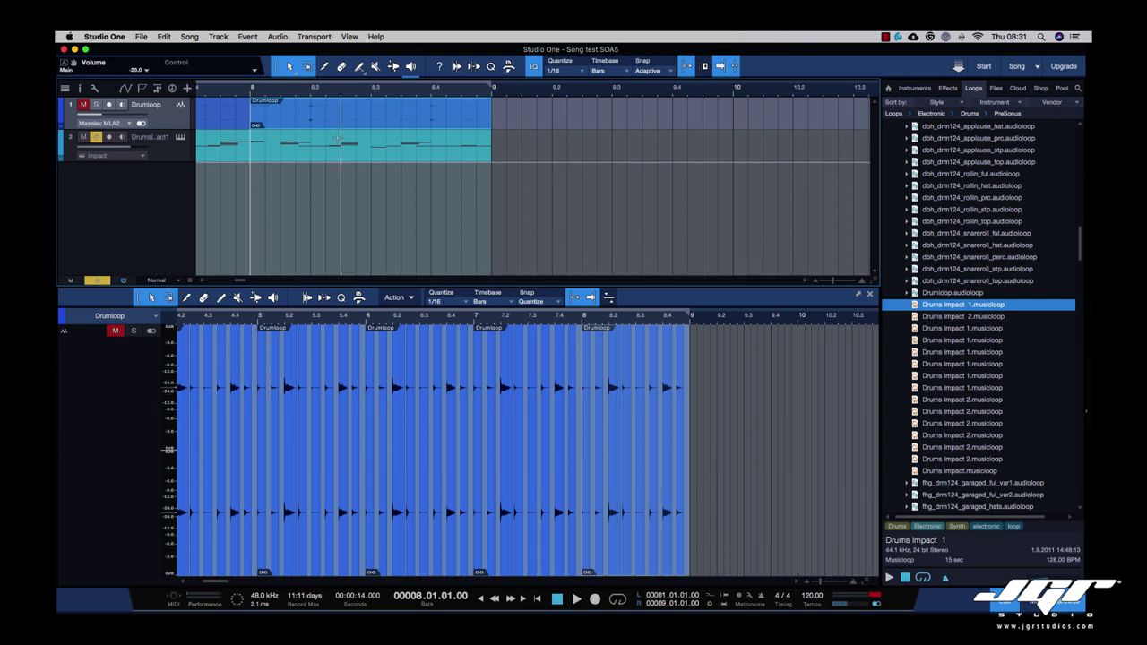
right_click(328, 136)
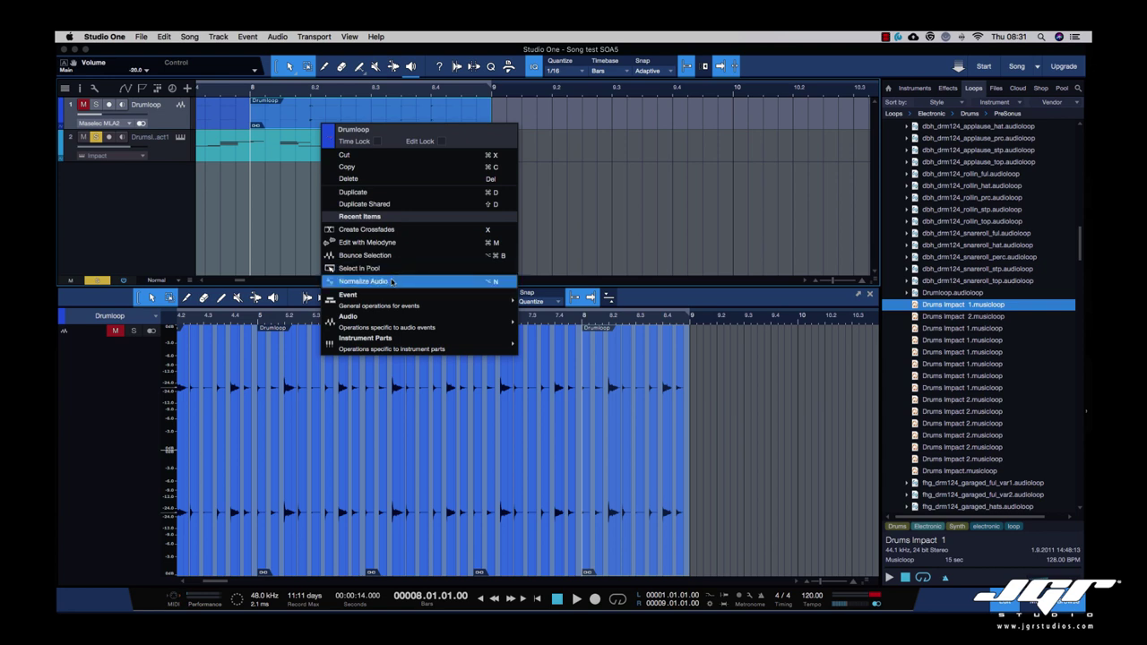
mouse_move(368, 321)
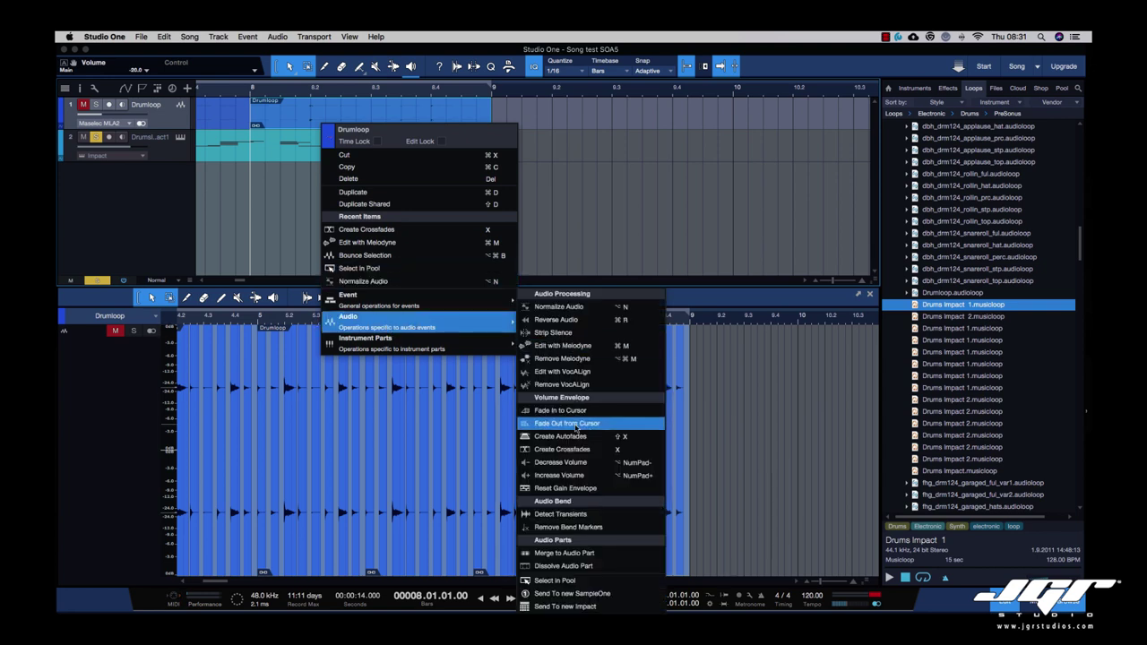
left_click(574, 568)
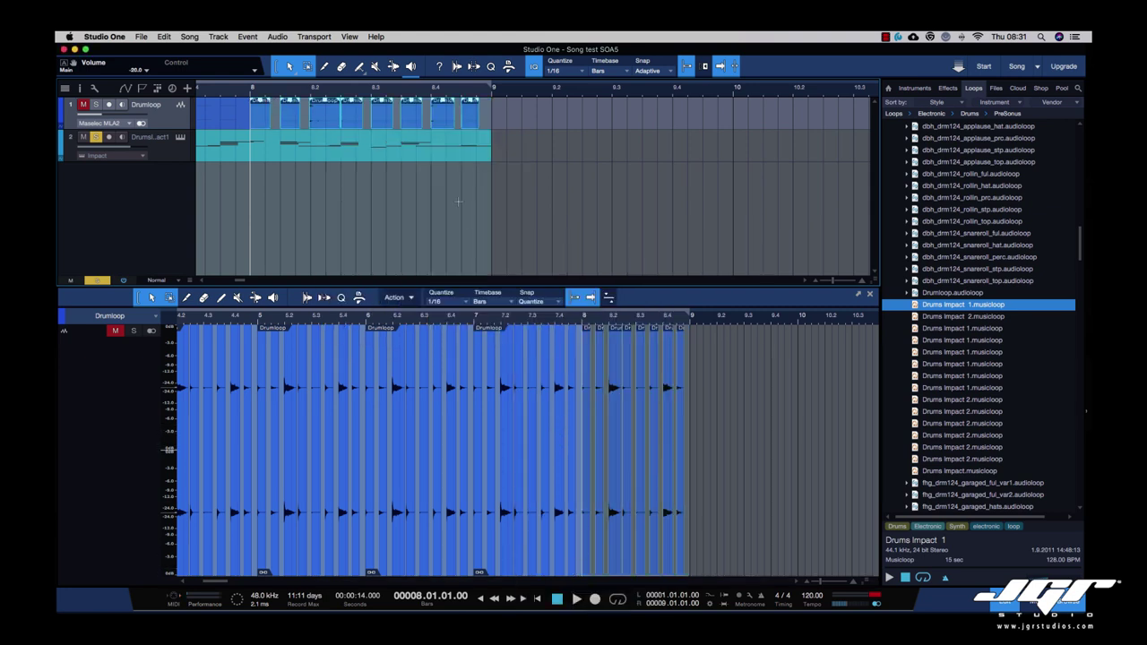
left_click(260, 117)
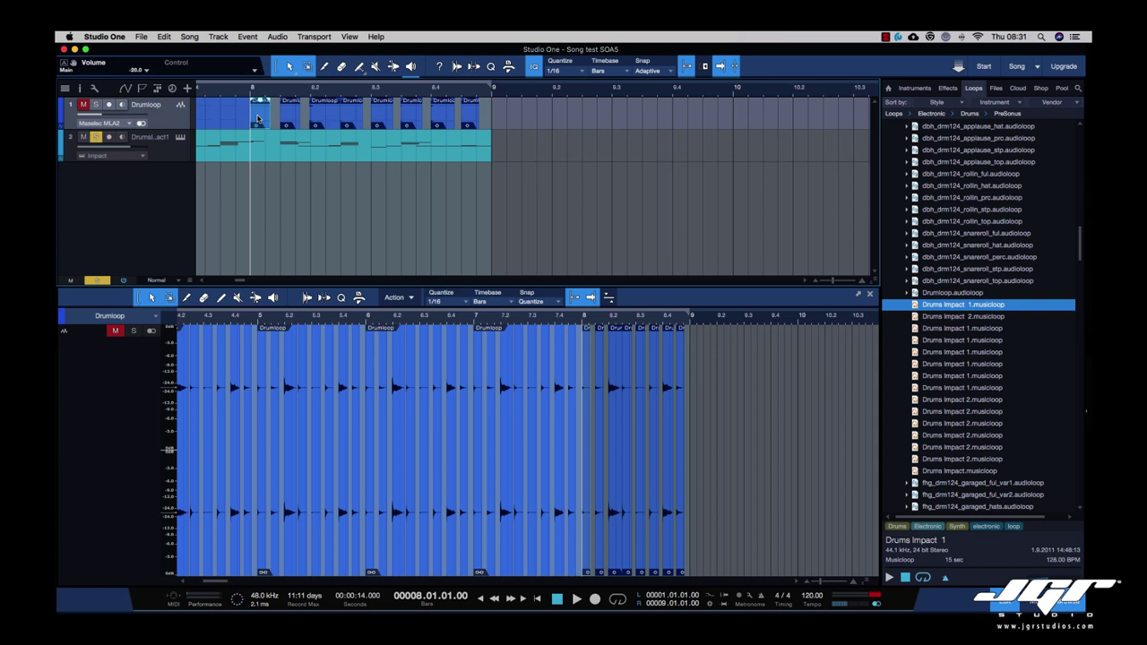
key("g")
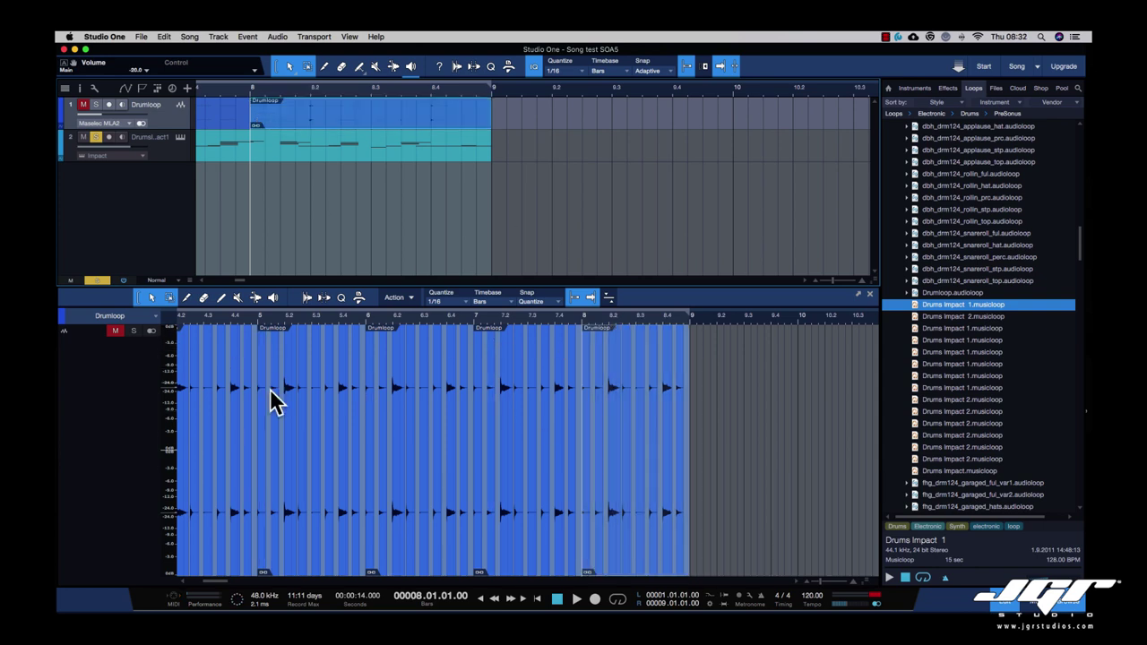
- Mute individual Drumloop slices in the audio editor with the Mute tool, and select the first track's parts one after another through bar 7
left_click(239, 298)
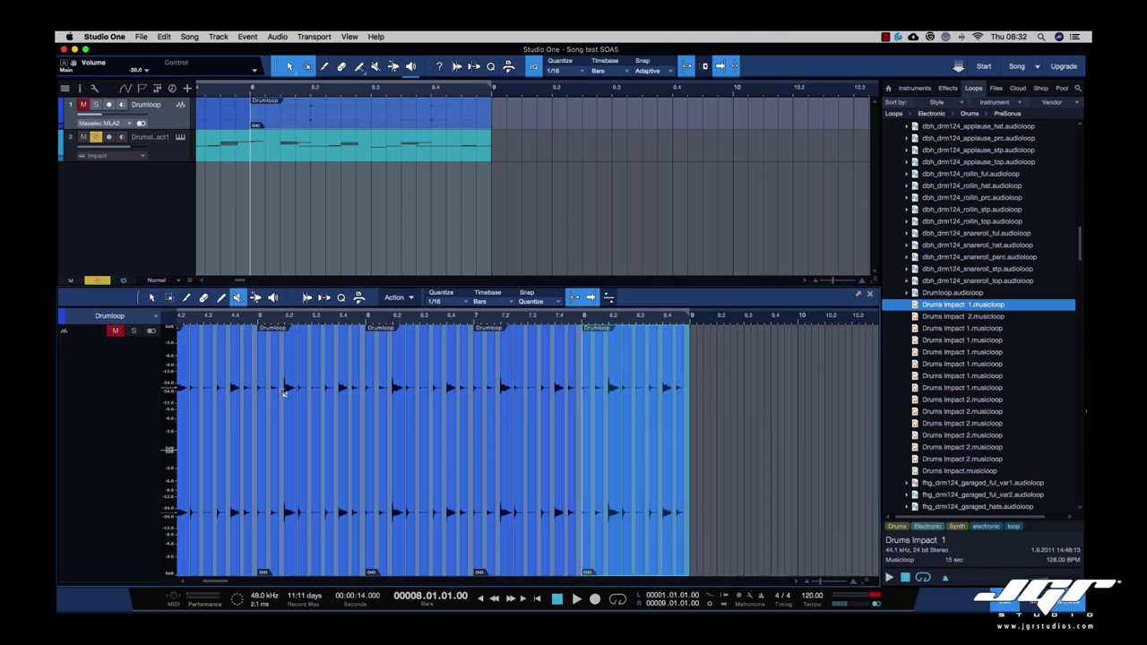
left_click(351, 414)
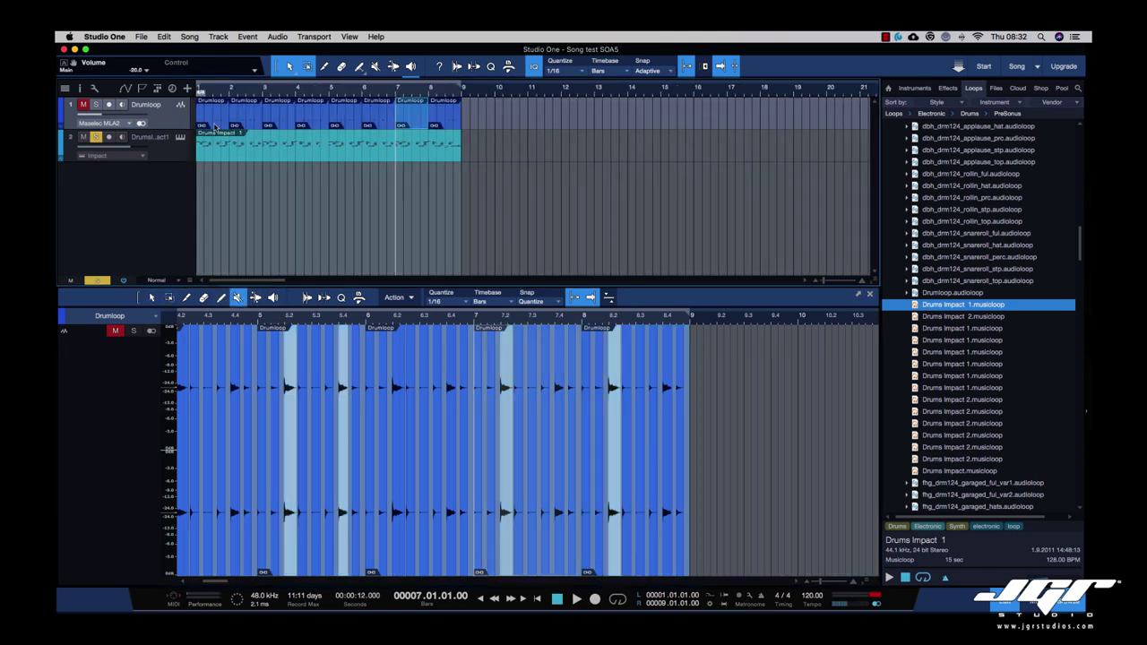
left_click(212, 122)
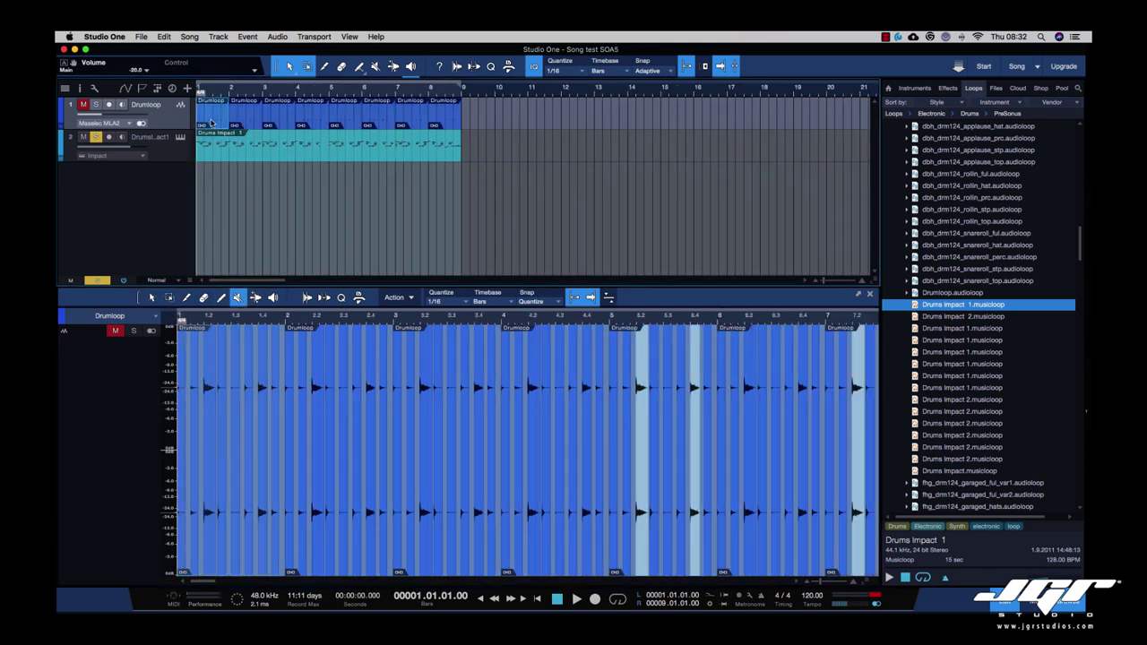
left_click(260, 124)
left_click(291, 124)
left_click(314, 123)
left_click(348, 124)
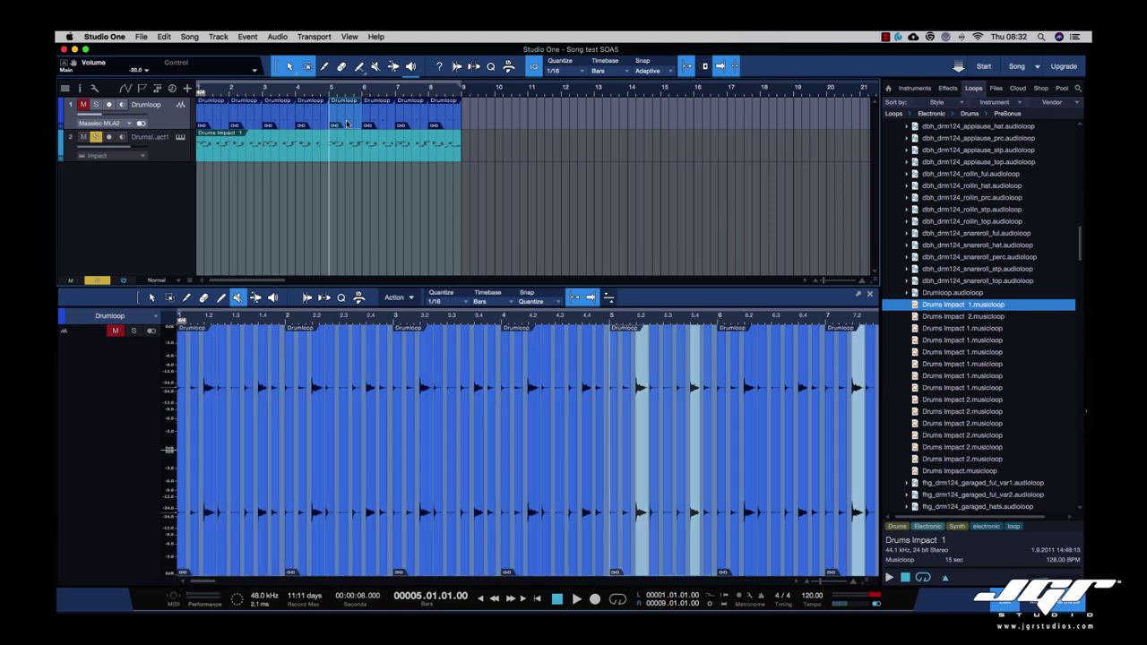
left_click(376, 124)
left_click(410, 123)
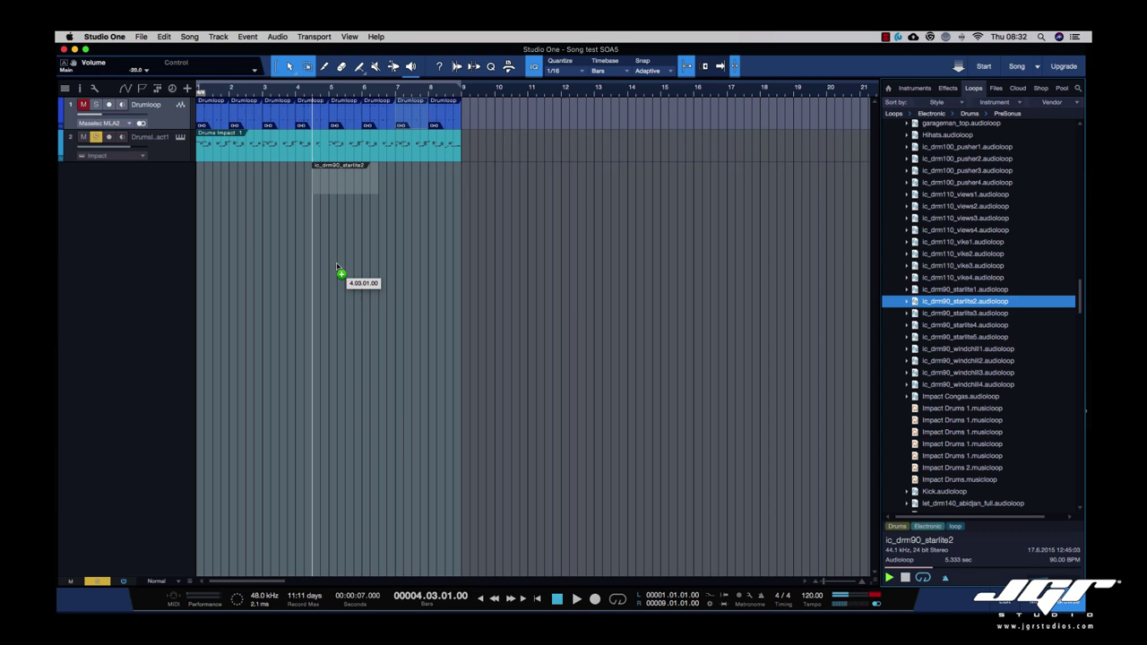
- Add the ic_drm90_starlite2 audio loop as a new track at bar 1 and time-stretch it to end at bar 5
left_click_drag(336, 262, 205, 246)
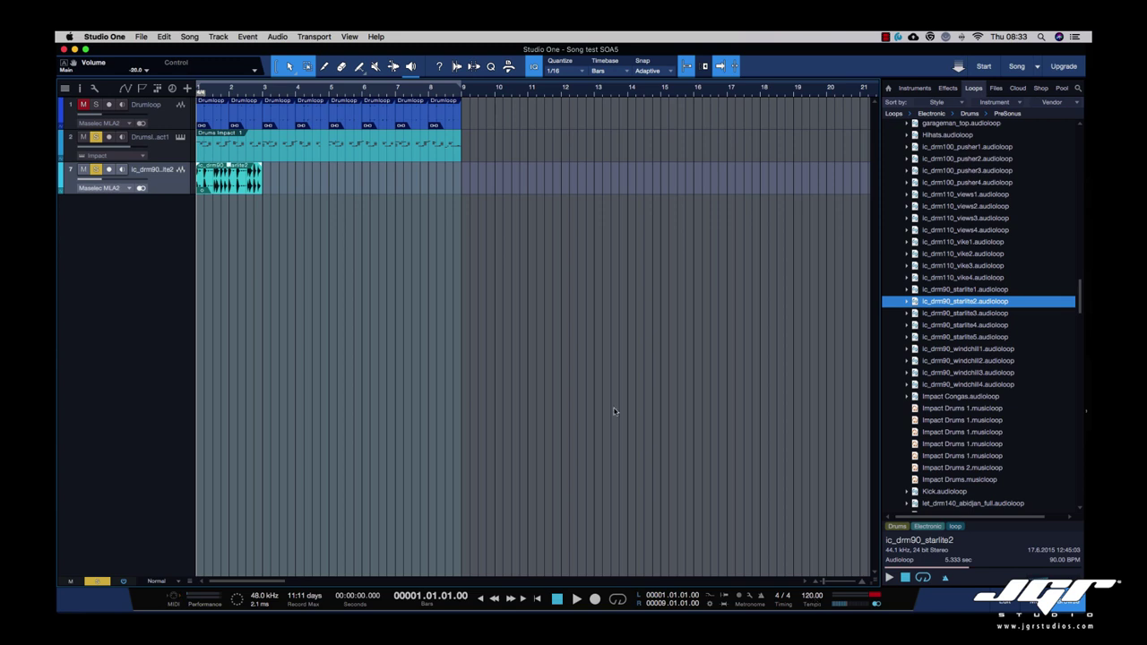
left_click(248, 186)
left_click_drag(259, 185, 329, 185)
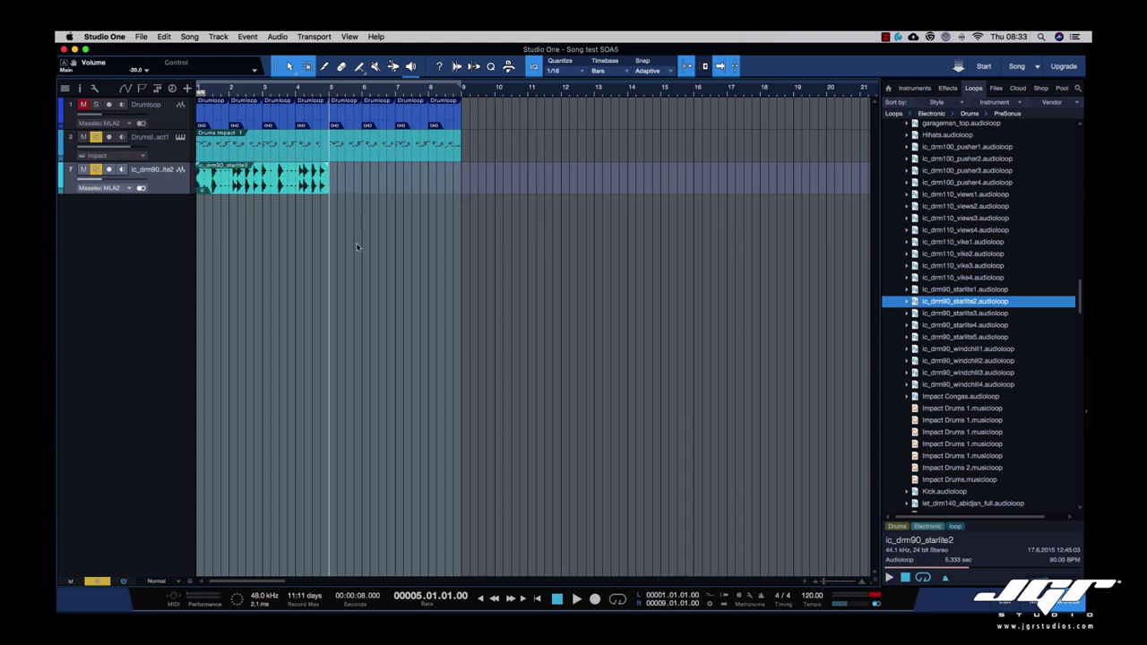
- Play the song from the start and duplicate the starlite2 event to cover bars 5 to 9
key("Return")
key("space")
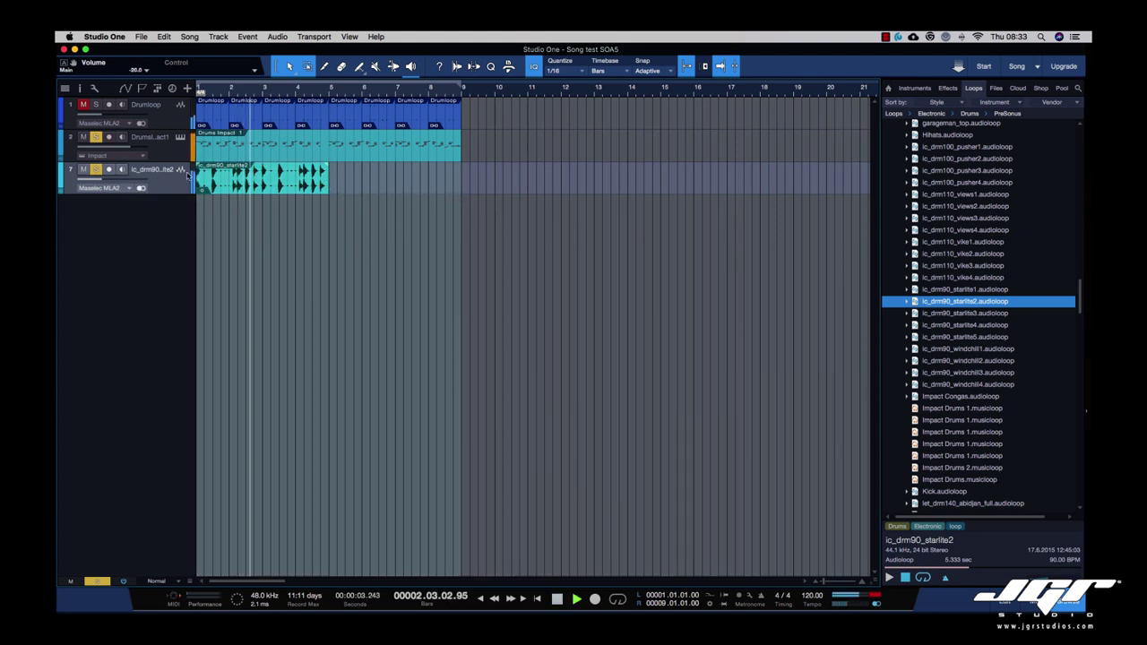
key("d")
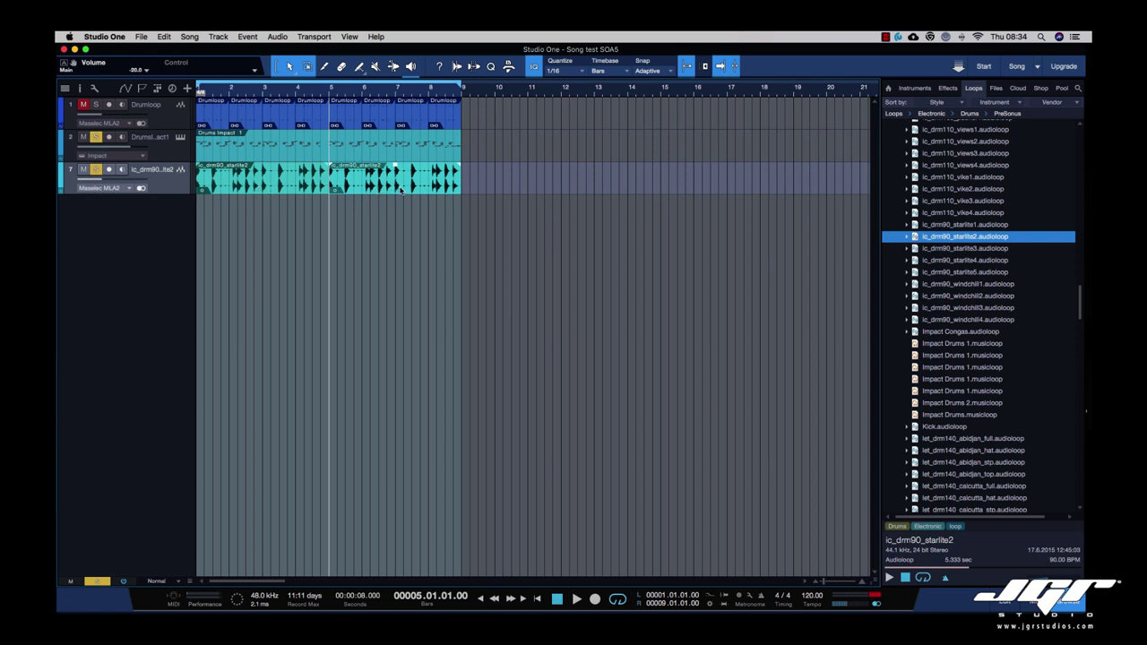
- Check the file tempo, speedup and transpose settings of the second starlite2 event
right_click(400, 189)
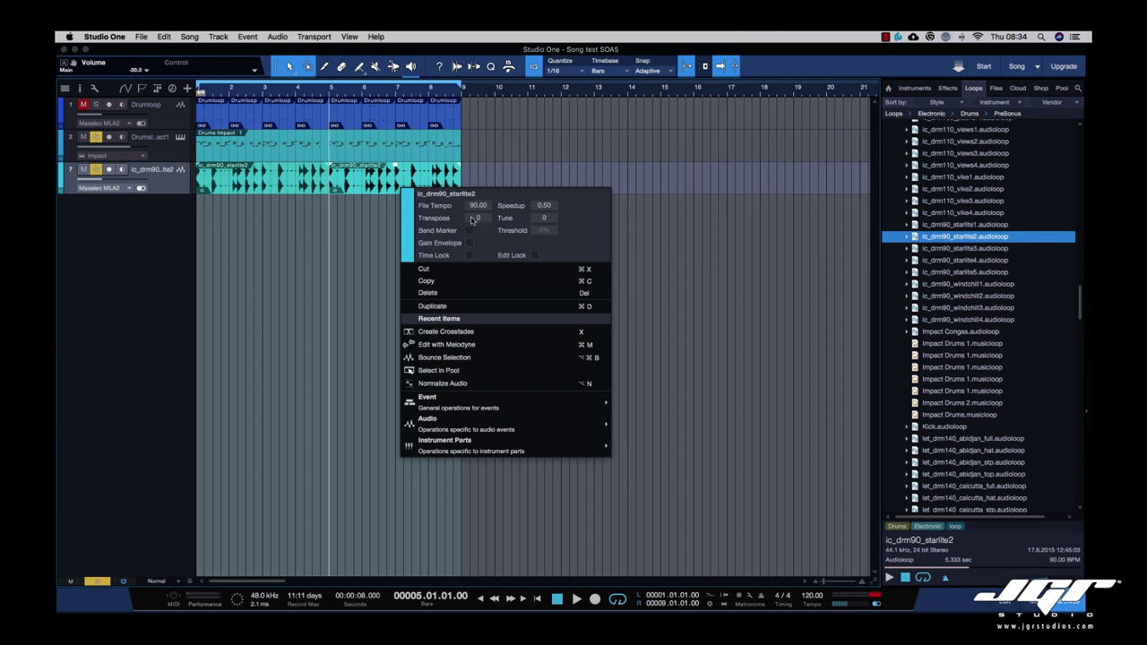
left_click(331, 224)
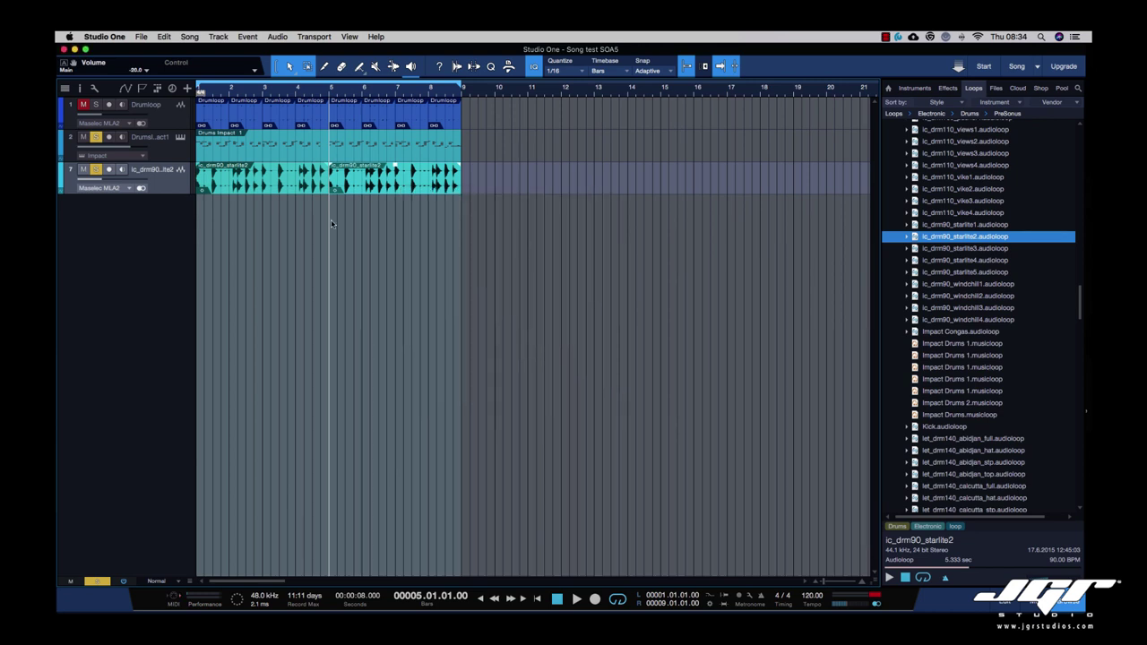
- Show the Inspector for the starlite2 track, review its tempo modes, and set its timestretch mode to Tape - Resampler
left_click(80, 88)
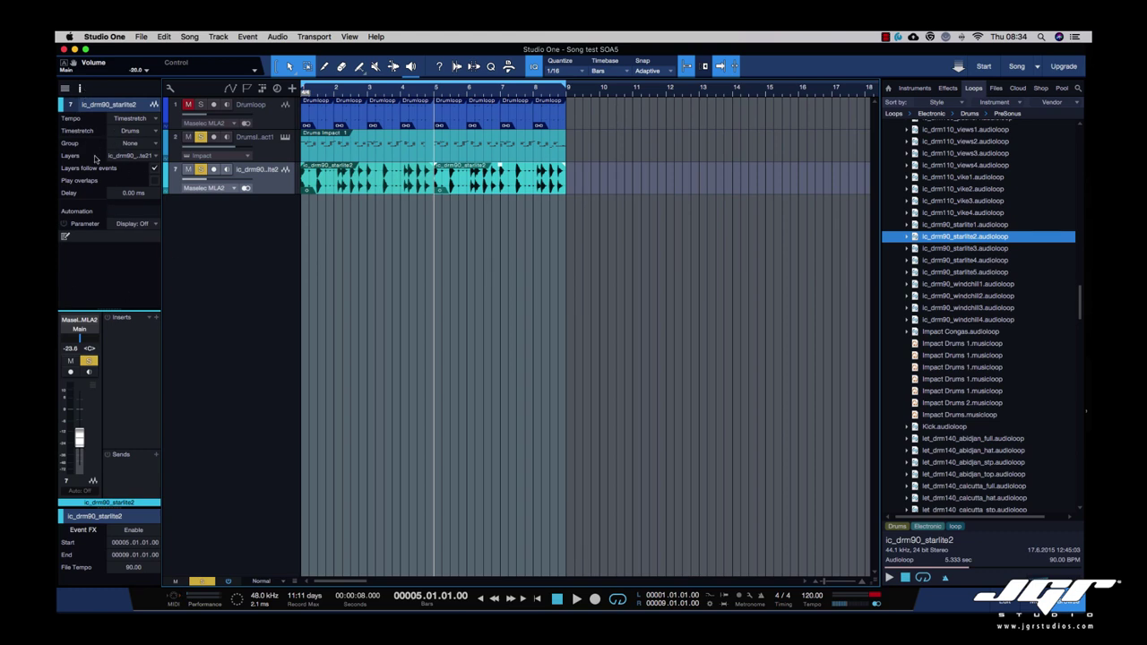
left_click(150, 119)
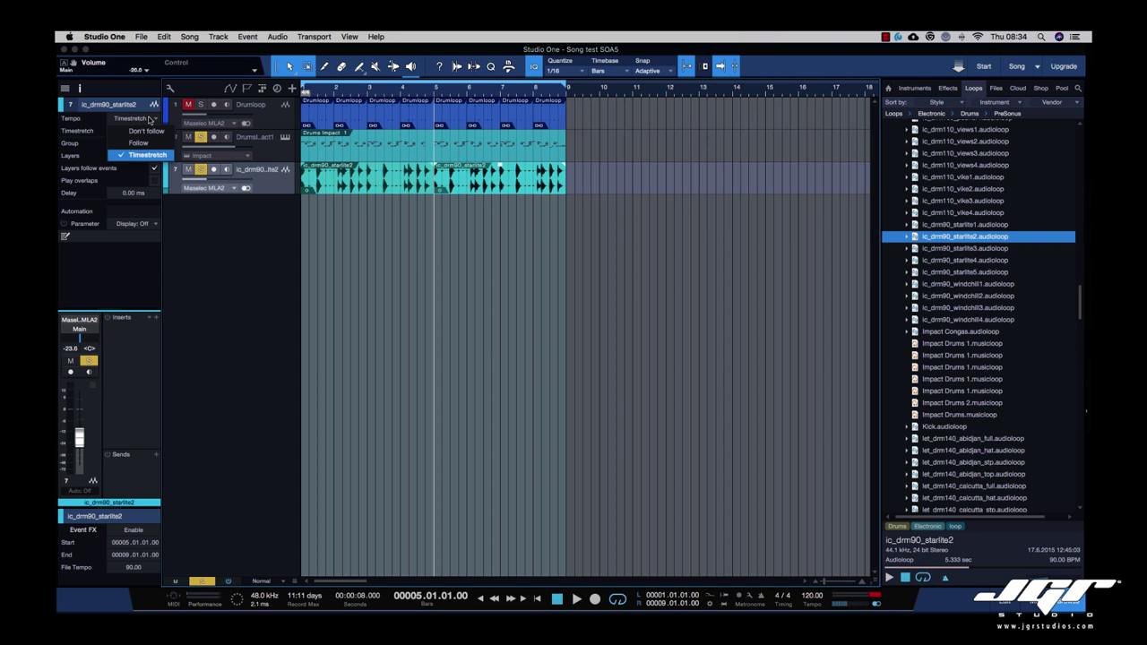
left_click(95, 122)
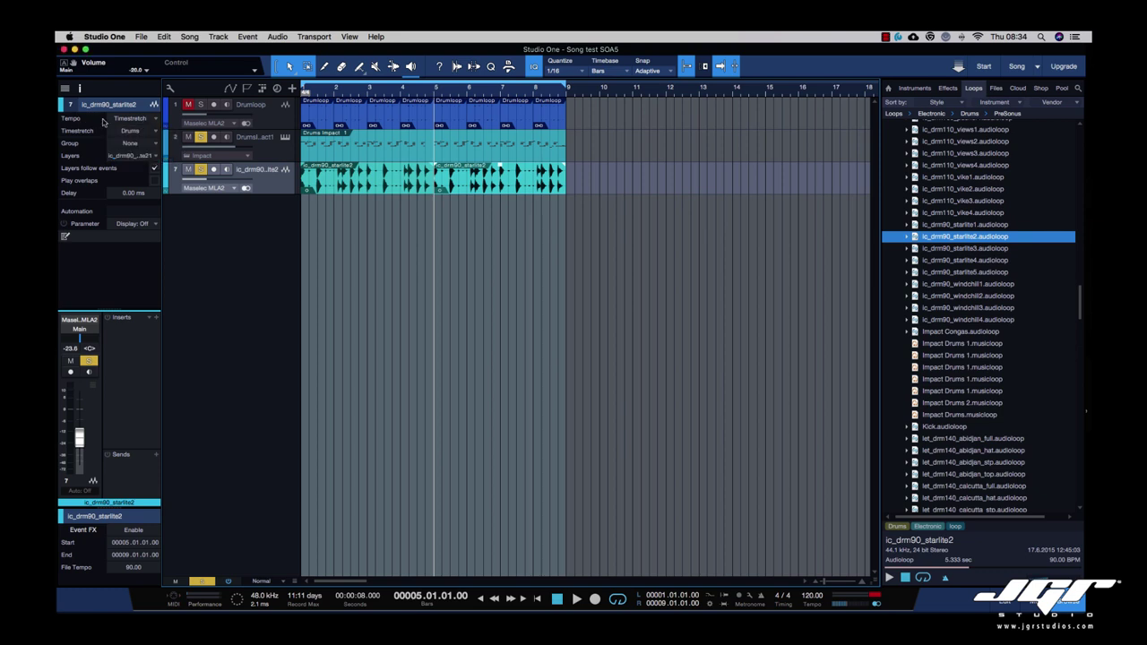
left_click(143, 132)
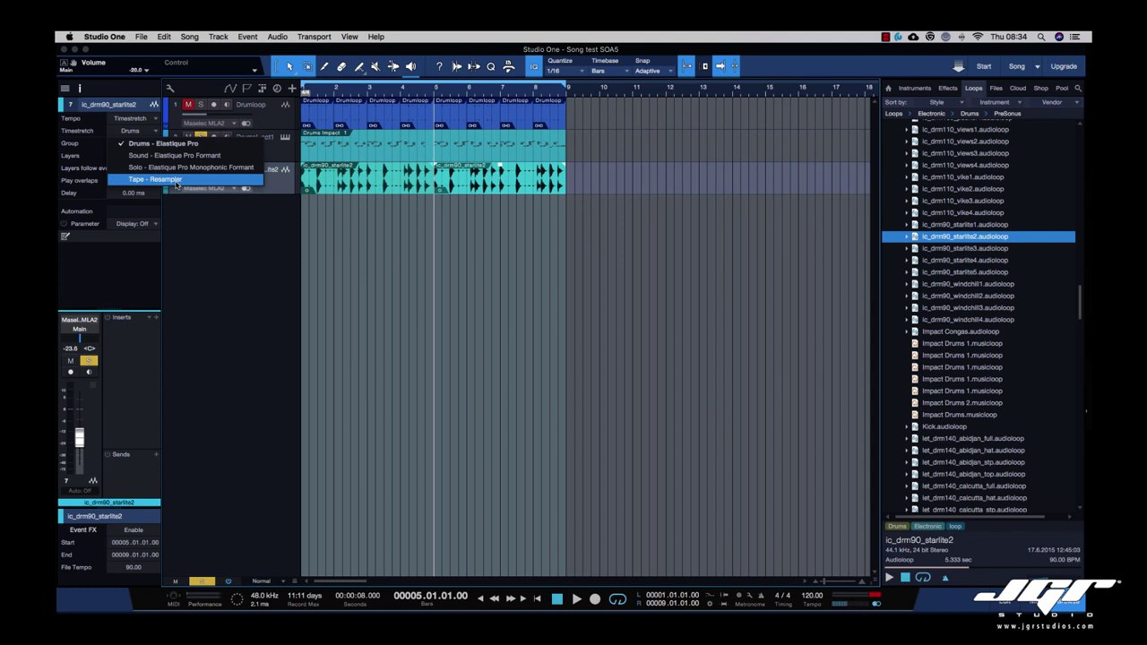
left_click(154, 179)
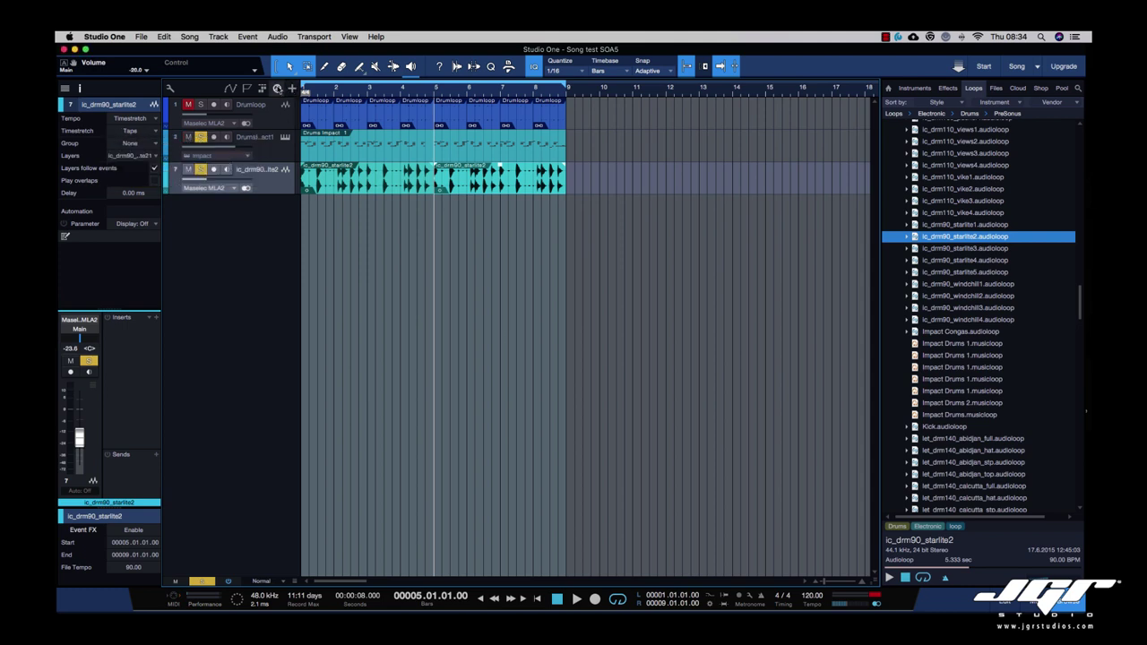
- Show the tempo track and add tempo points for a dip to 100 between bars 5 and 7
left_click(278, 88)
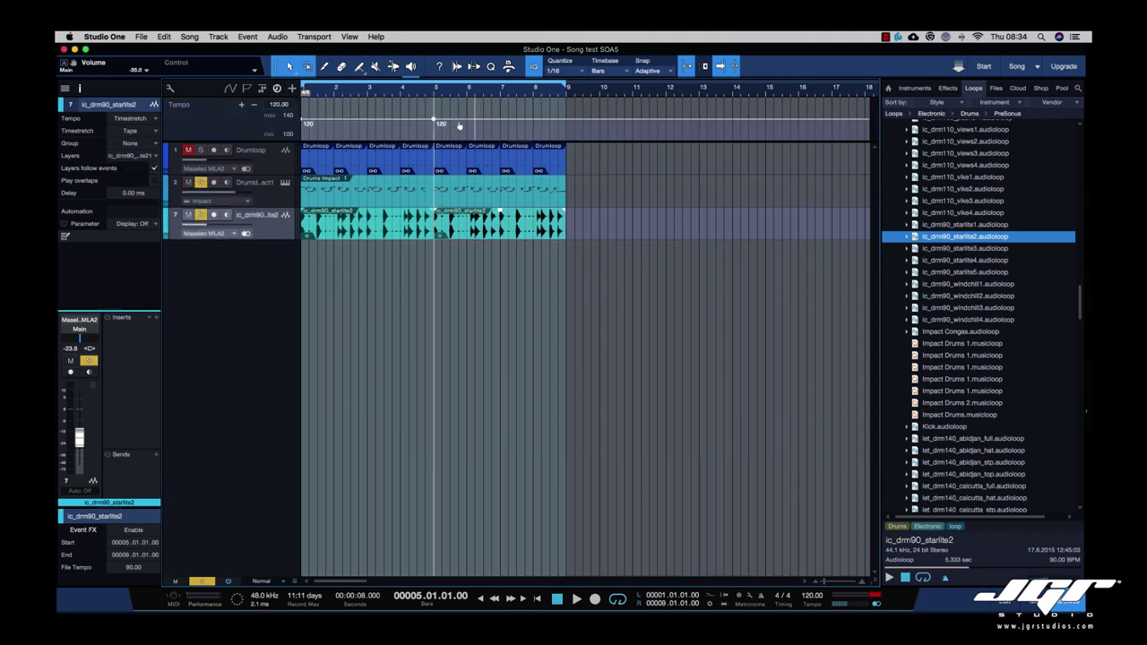
left_click(499, 122)
left_click_drag(450, 123, 450, 136)
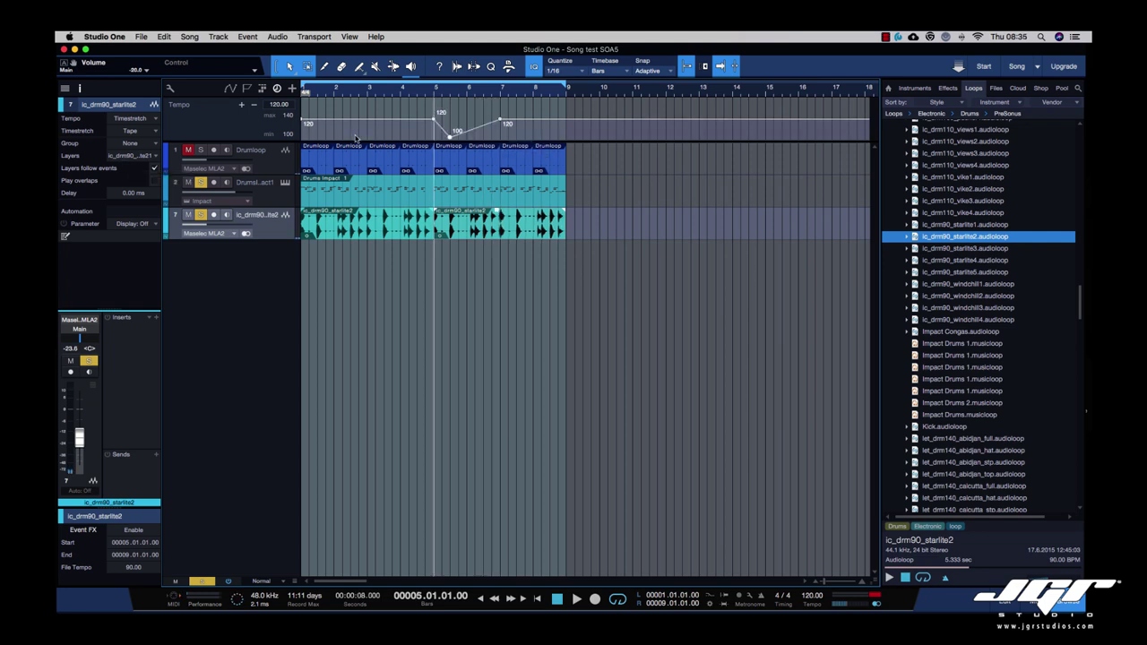
- Set the tempo track's minimum to 10 and lower the tempo point just after bar 5 to 31
double_click(286, 134)
type("10")
key("Return")
left_click_drag(449, 111, 450, 129)
left_click(435, 91)
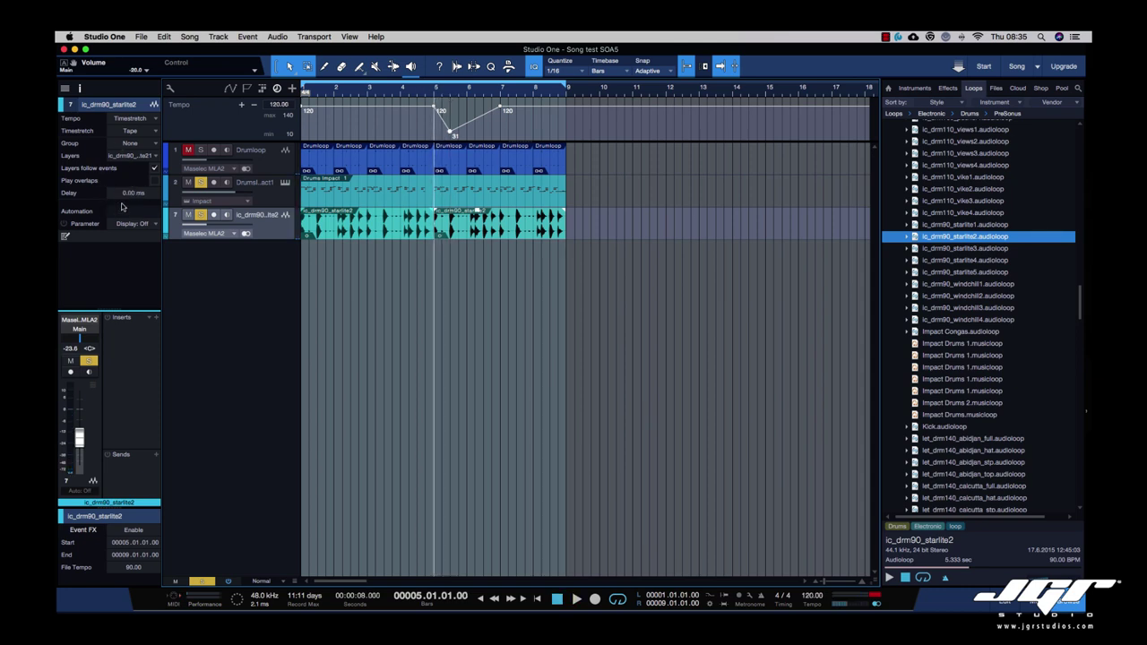
- Look through the track notes, info and song notes pages of the Song Information window, and close it
left_click(64, 237)
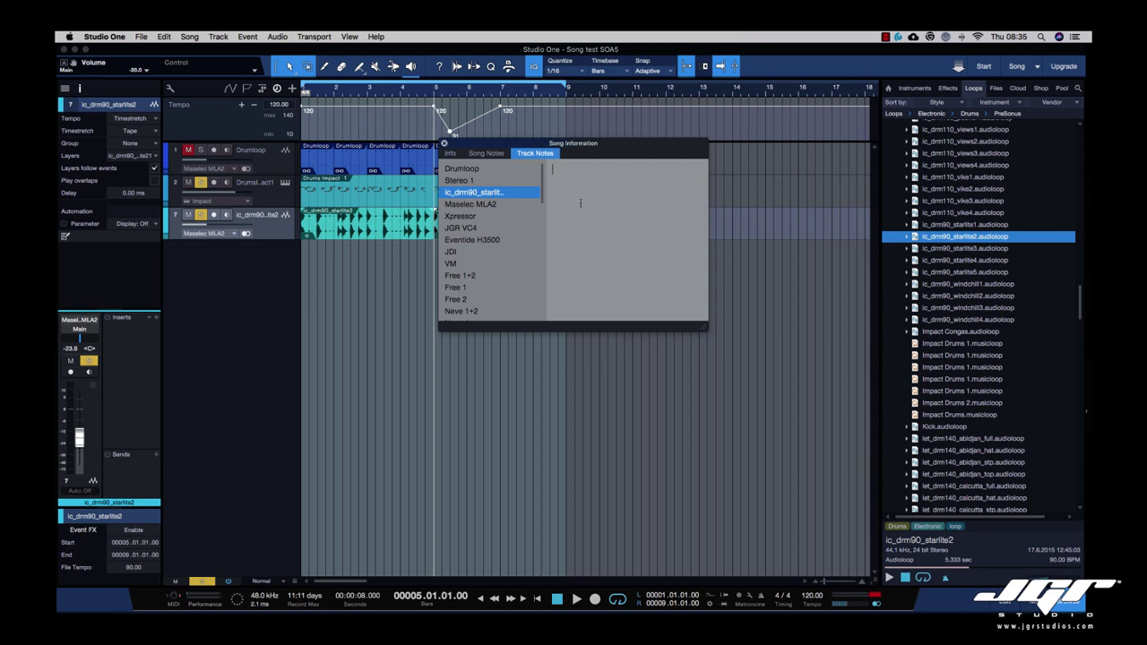
left_click(451, 154)
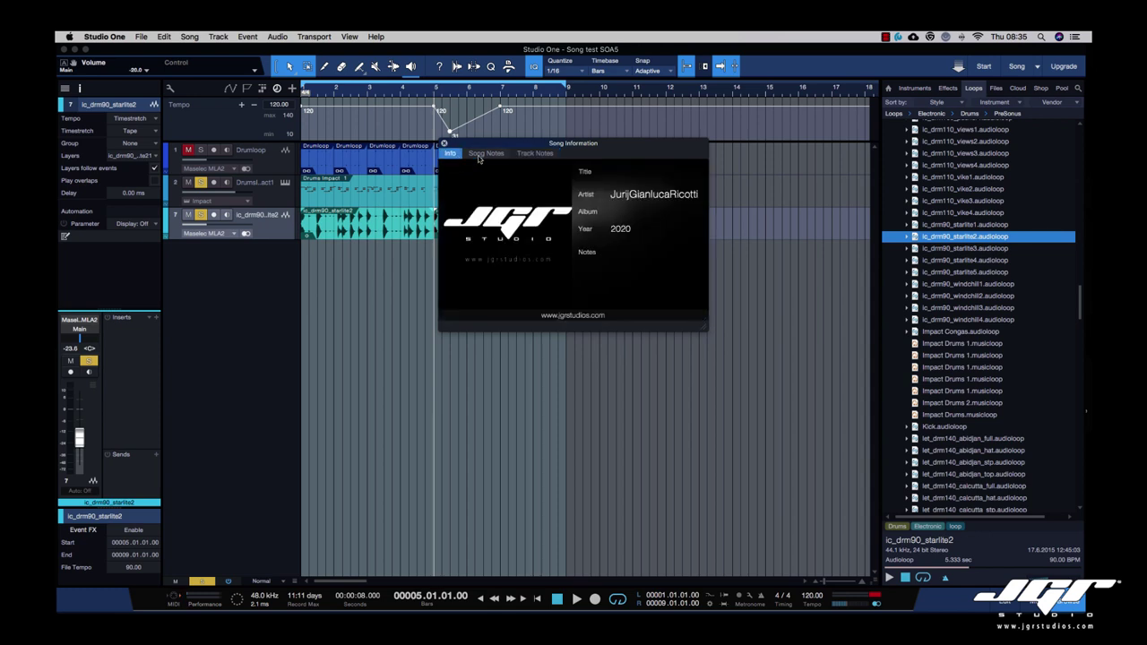
left_click(480, 156)
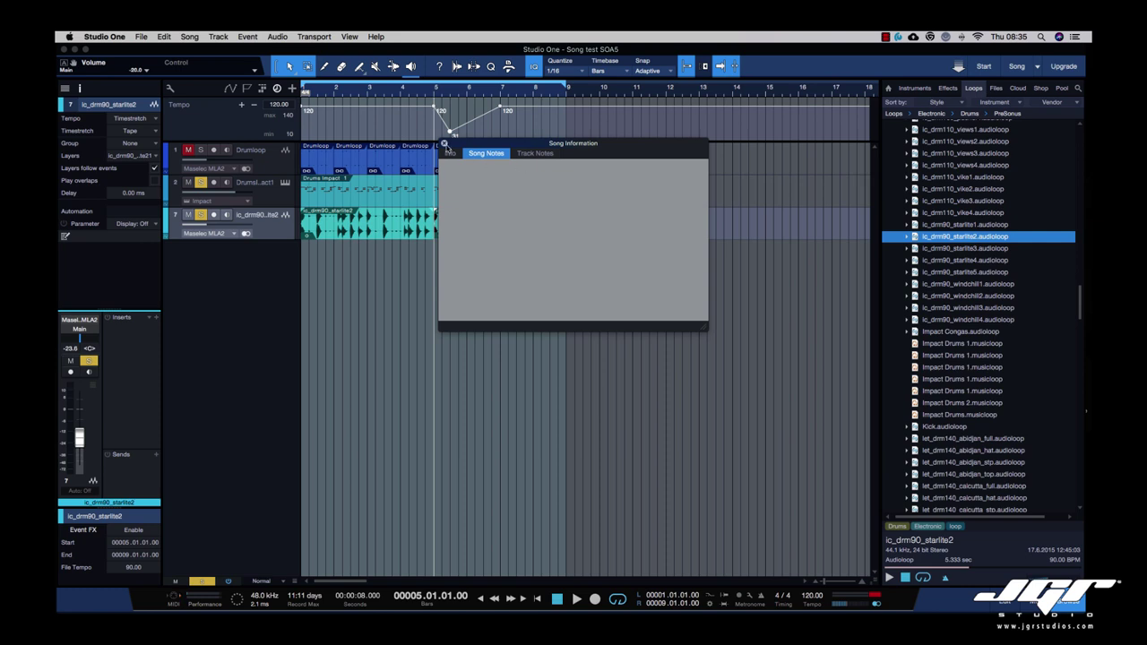
left_click(443, 144)
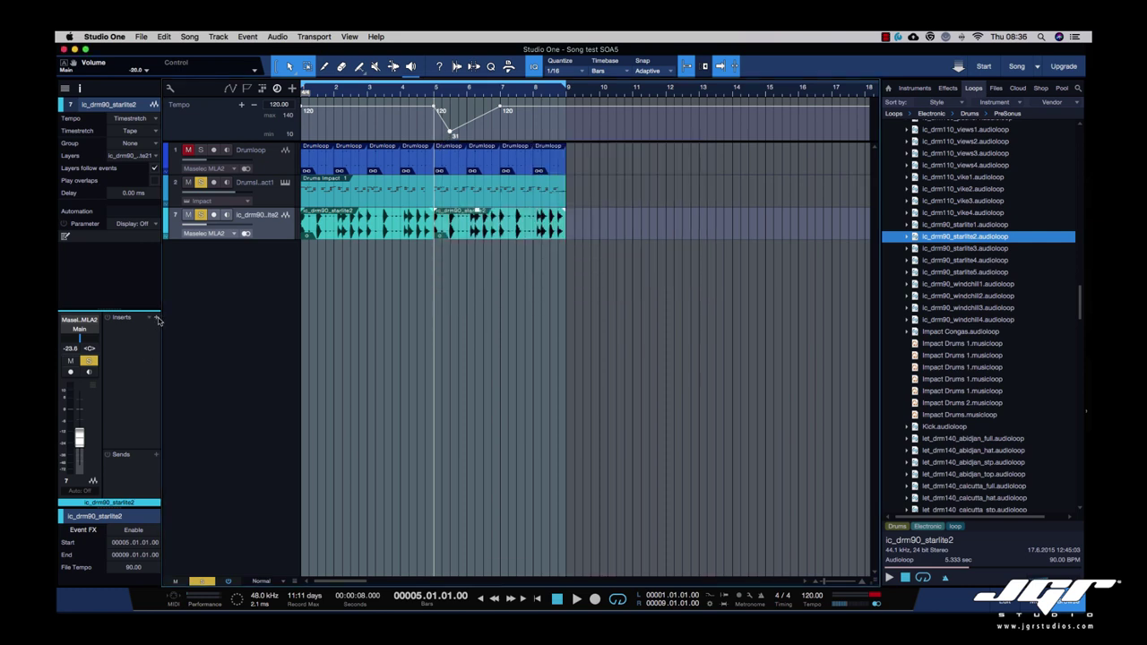
- Browse the insert effects available for the starlite2 channel, sorted by vendor, and close the list without adding one
left_click(156, 318)
left_click(156, 319)
left_click(157, 320)
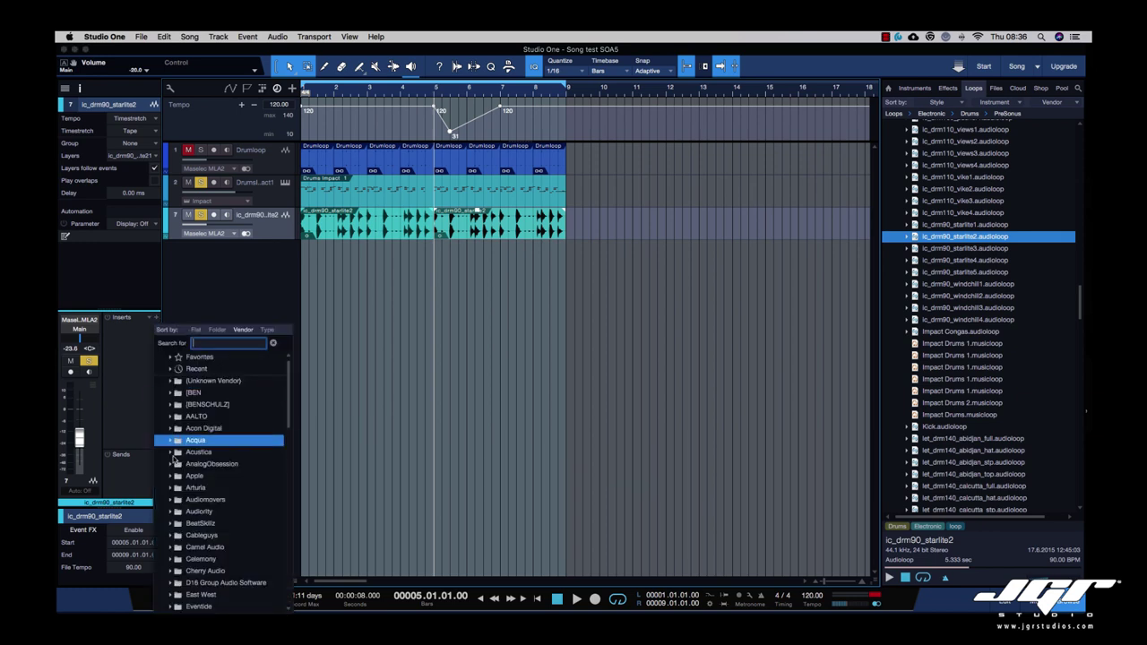
scroll(174, 456, "down", 5)
scroll(174, 456, "up", 5)
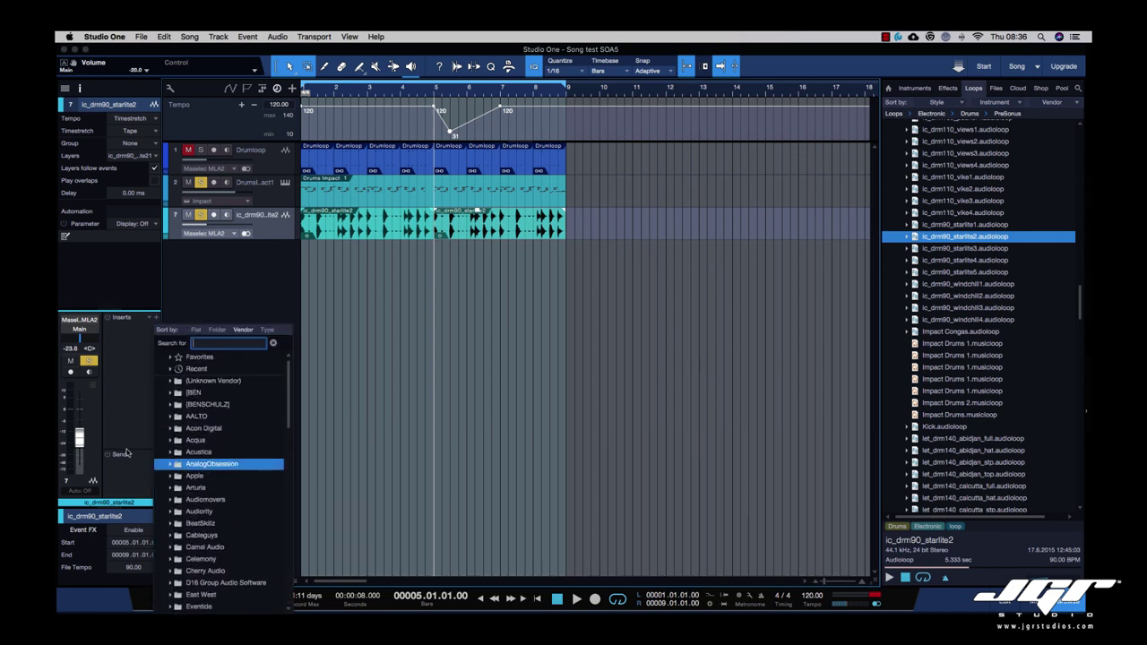
left_click(127, 454)
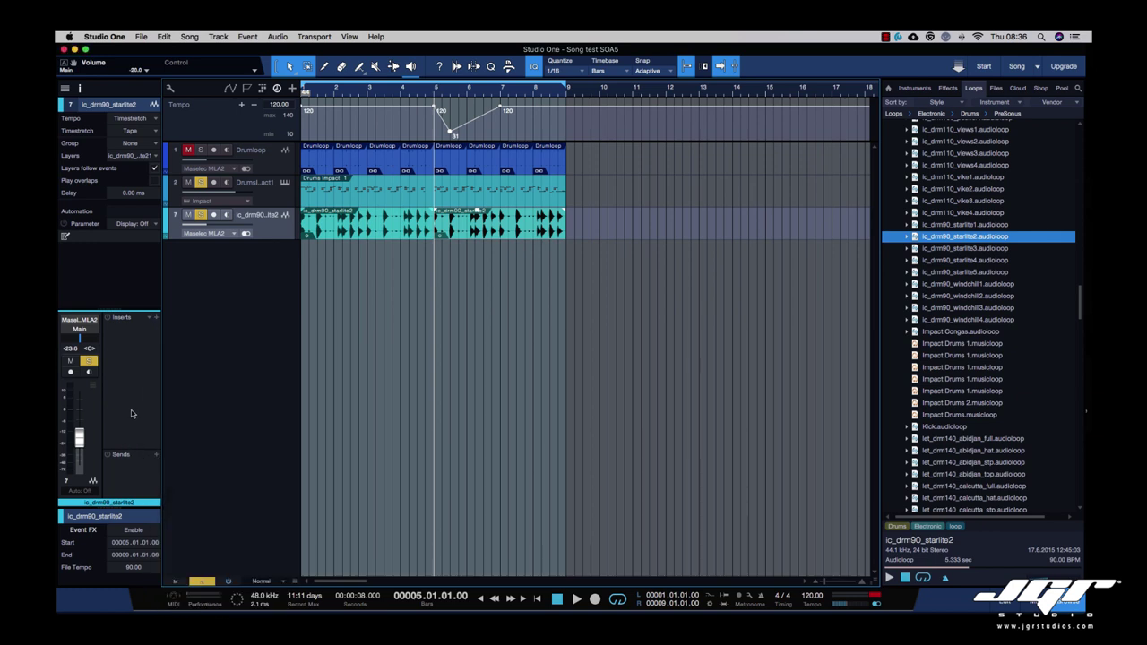
- Enlarge the Inspector's event section to show all settings of the selected starlite2 event
left_click_drag(137, 449, 138, 405)
left_click(129, 507)
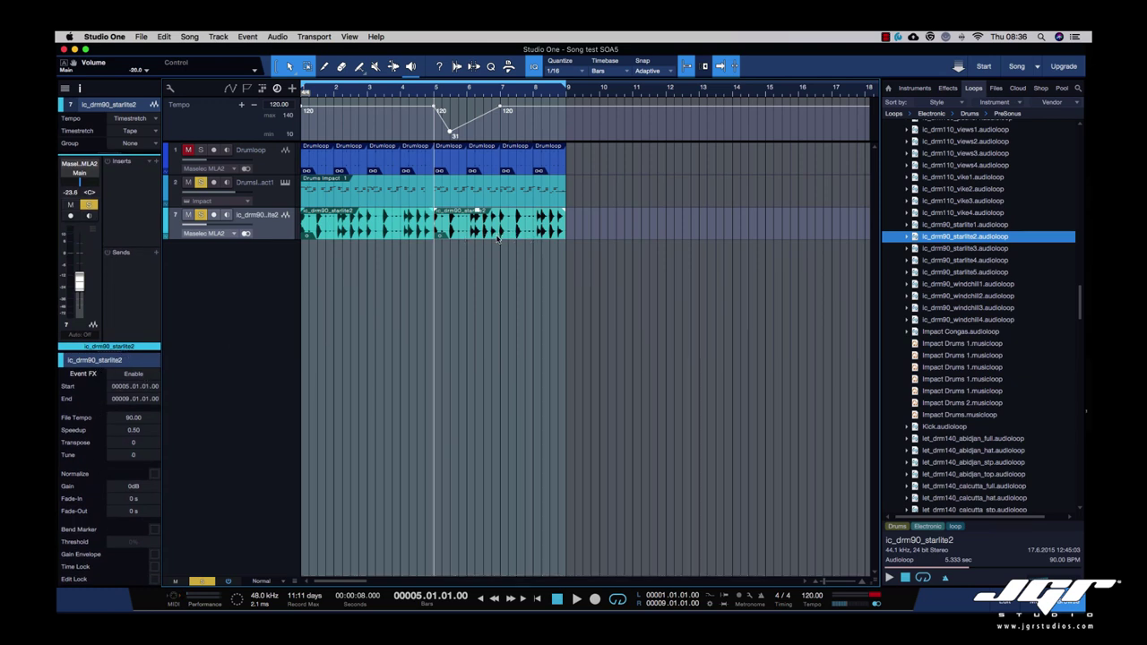
- Split the second starlite2 event at bar 8 and select the piece after the cut
key("3")
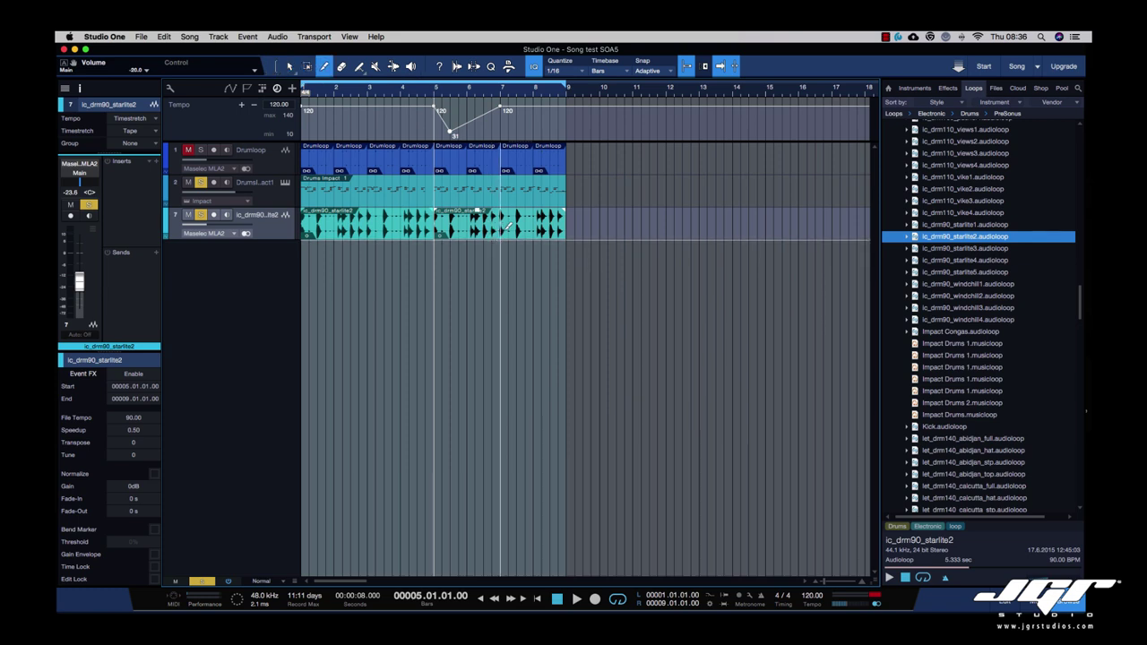
left_click(535, 226)
key("1")
left_click(550, 231)
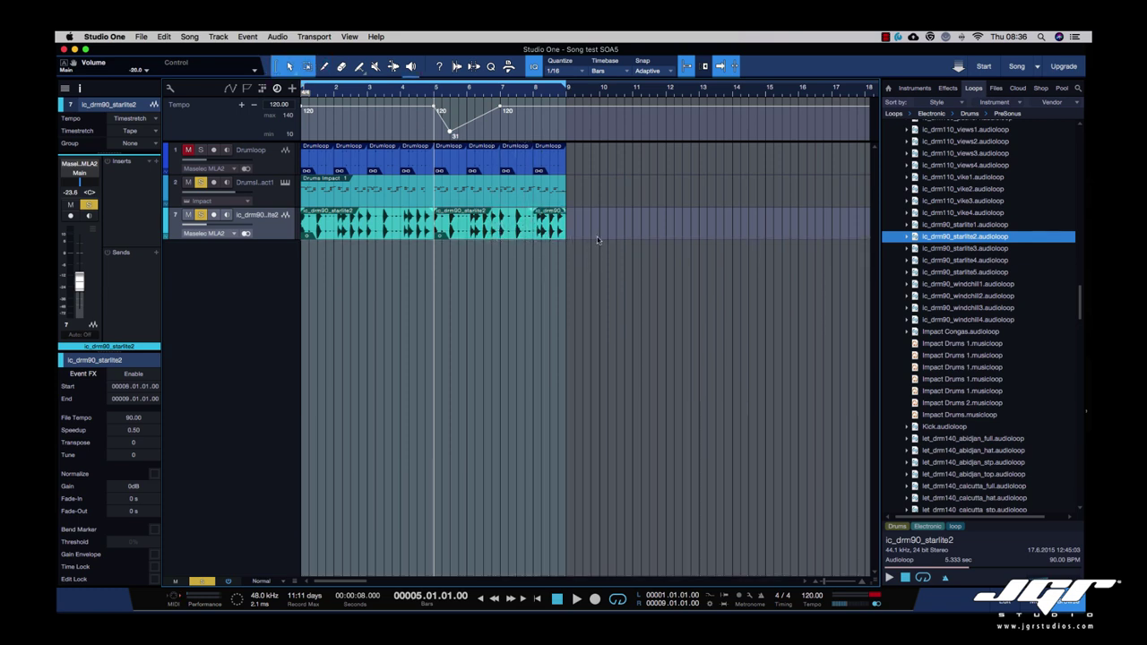
- Enable Event FX on the starlite2 piece at bar 8, insert the PreSonus Flanger, and close its window
key("l")
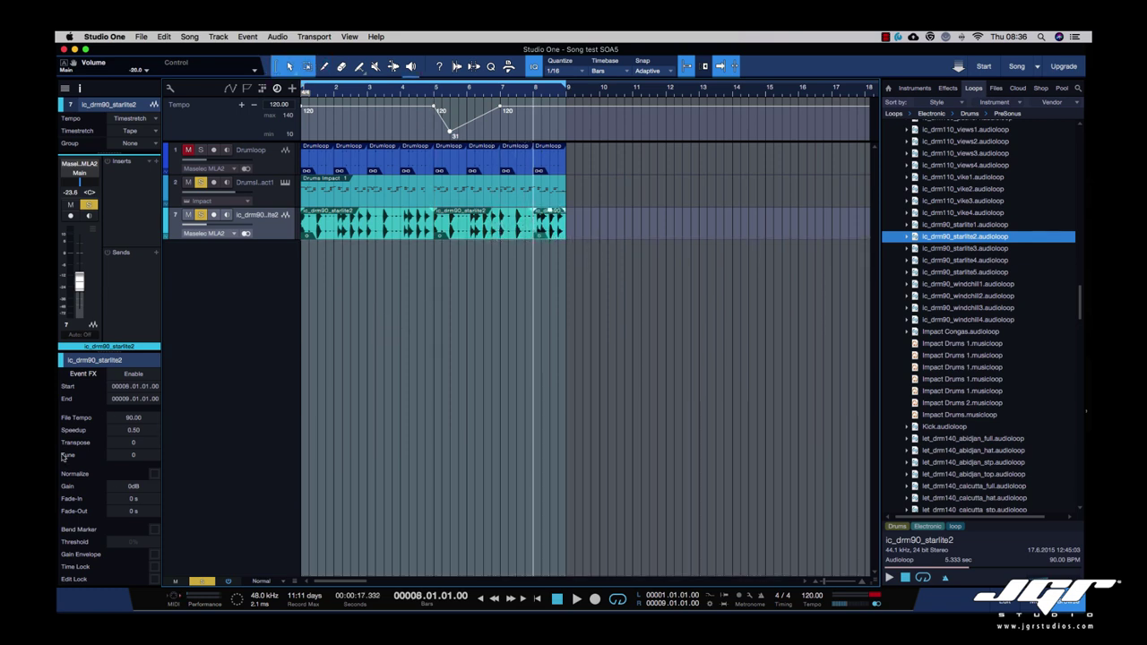
left_click(134, 374)
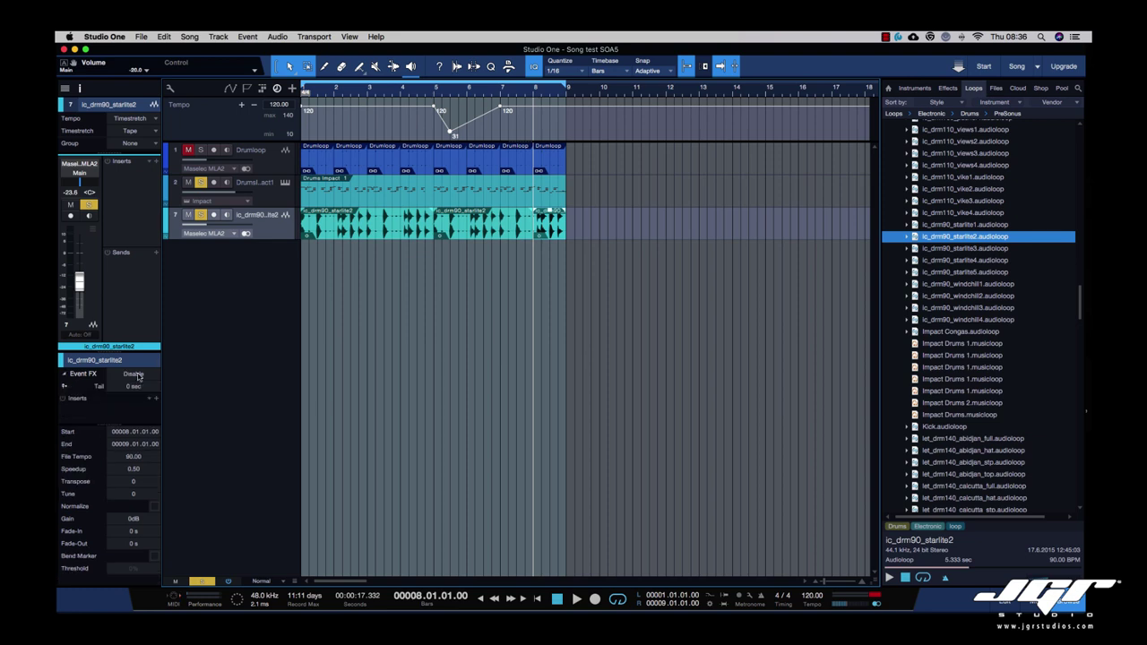
left_click(156, 398)
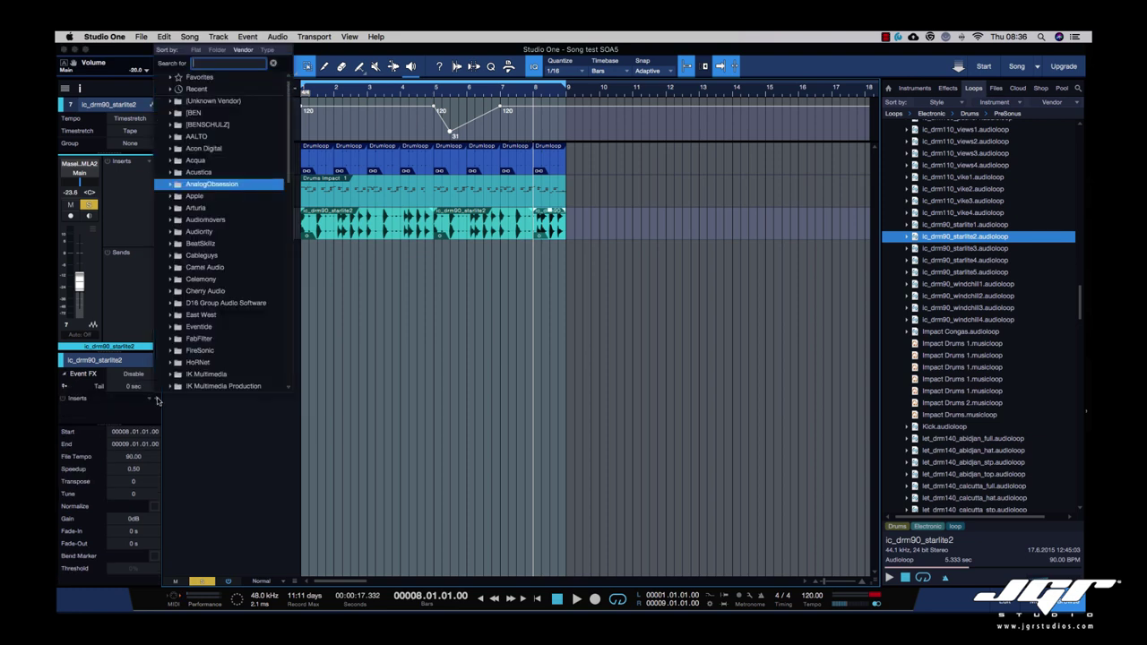
scroll(211, 348, "down", 10)
scroll(209, 340, "up", 8)
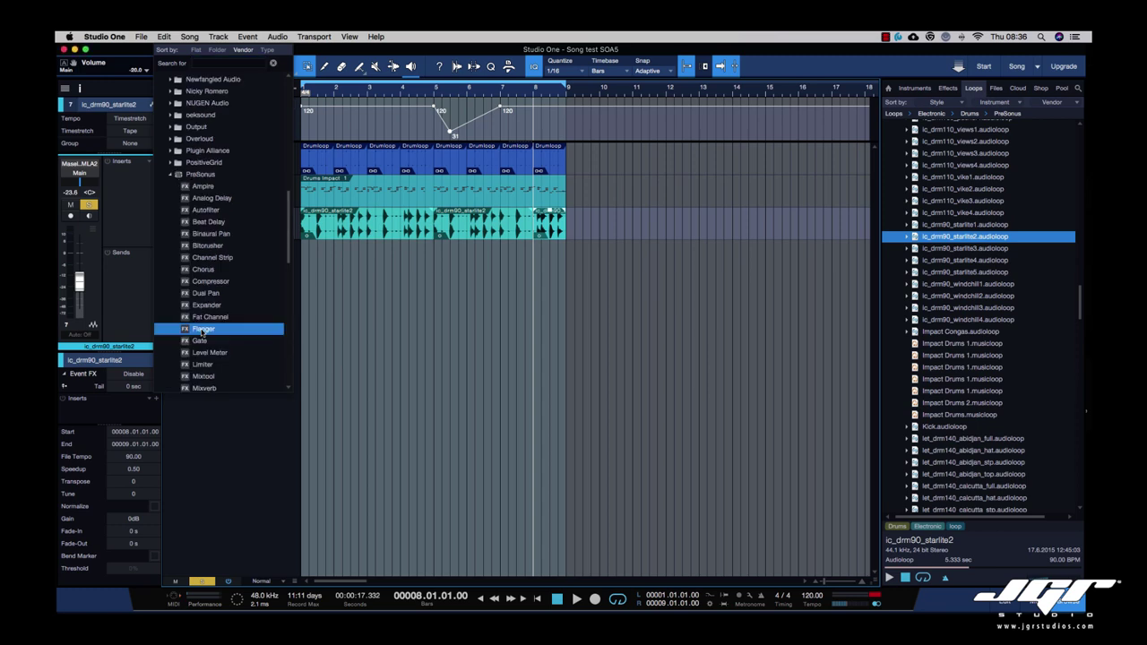
double_click(212, 331)
left_click_drag(530, 158, 564, 364)
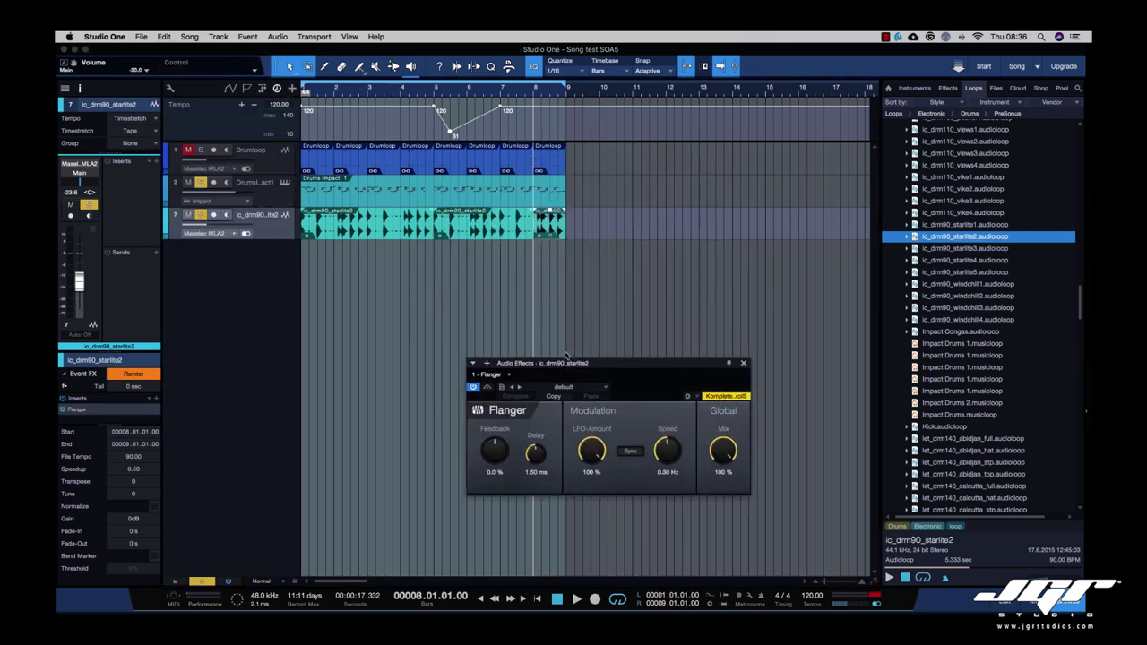
left_click(547, 216)
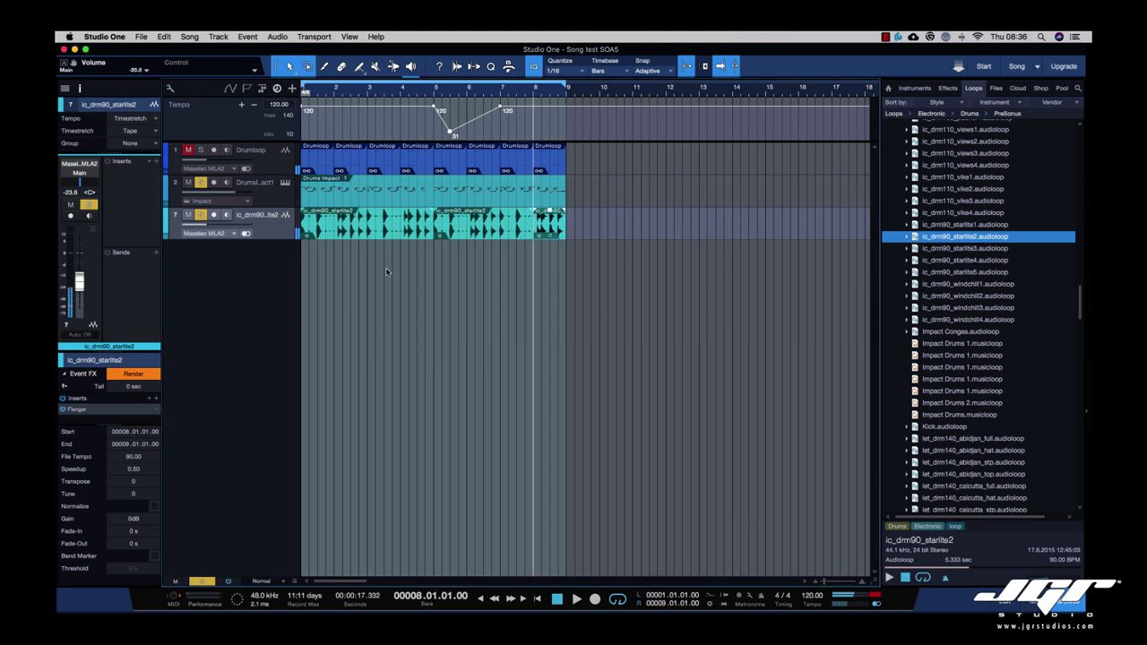
- Split the starlite2 event at bar 7 and turn on the Gain Envelope for the new piece
left_click(503, 234, "alt")
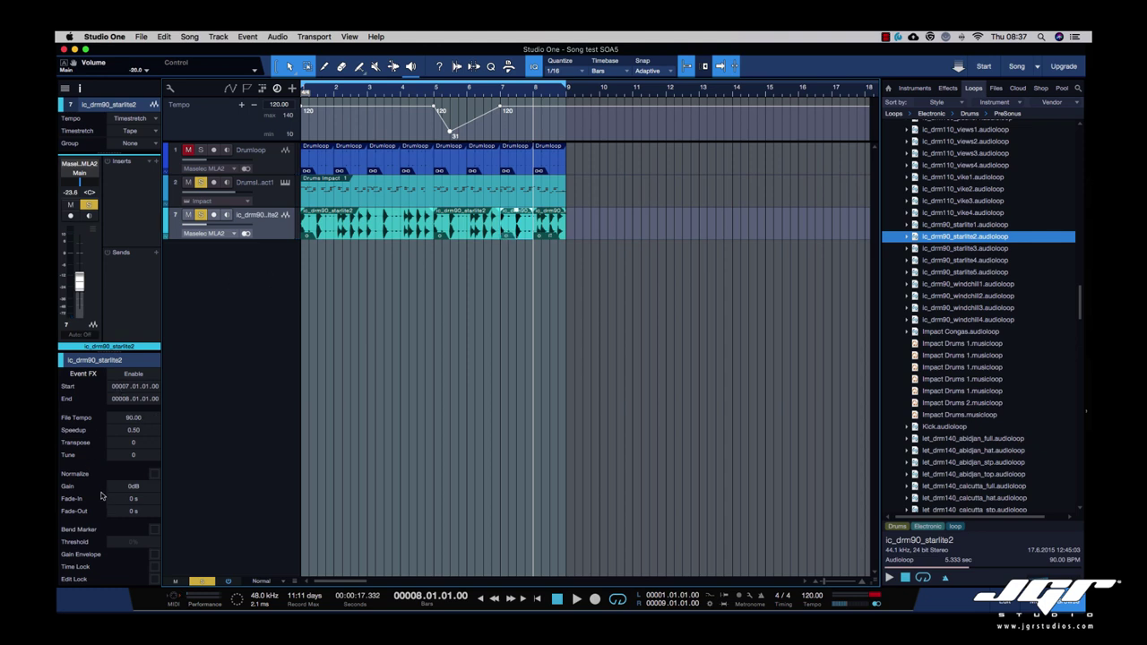
scroll(102, 498, "down", 1)
left_click(155, 545)
- Make the starlite2 track much taller and change its color to deep violet-blue
left_click_drag(305, 240, 305, 400)
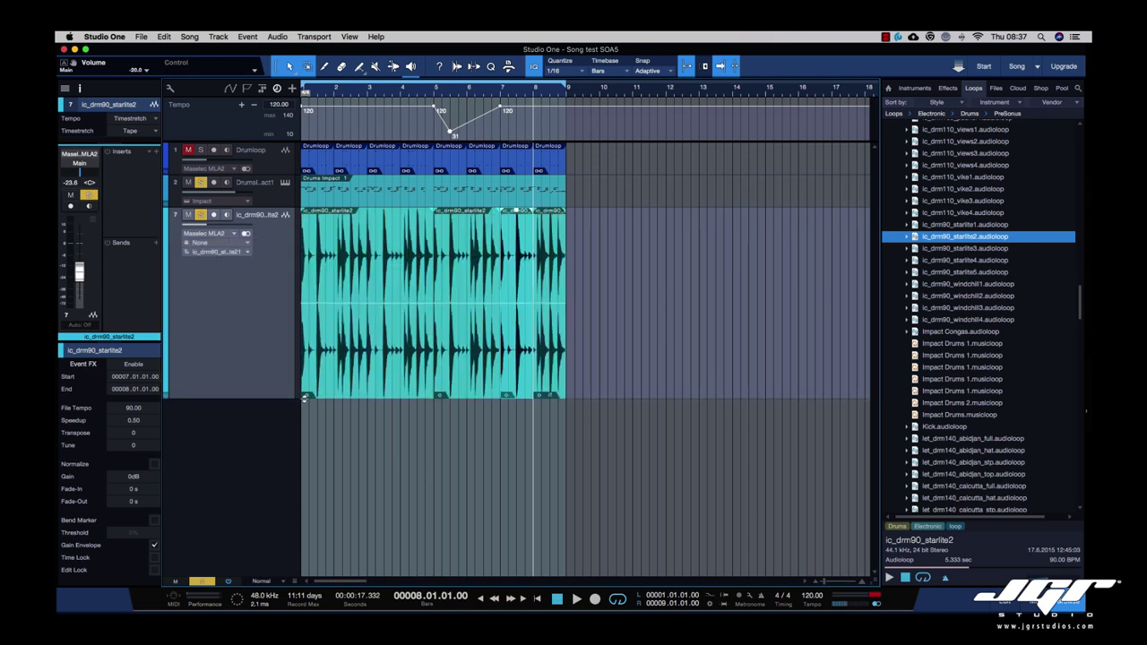
left_click(166, 278)
left_click(176, 280)
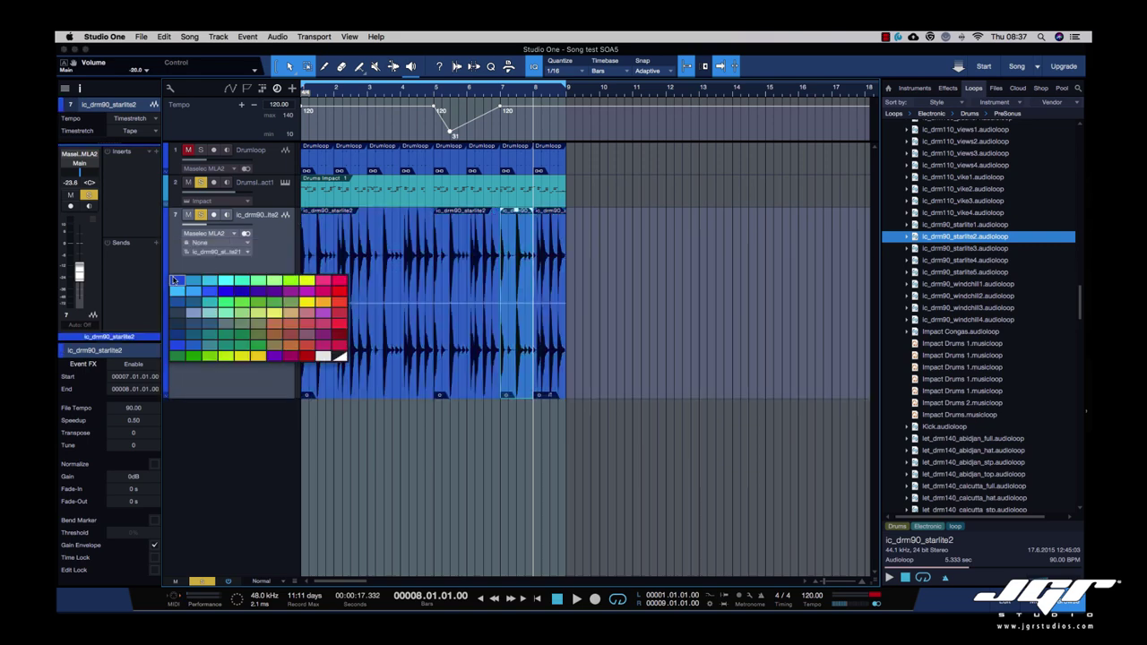
left_click(174, 280)
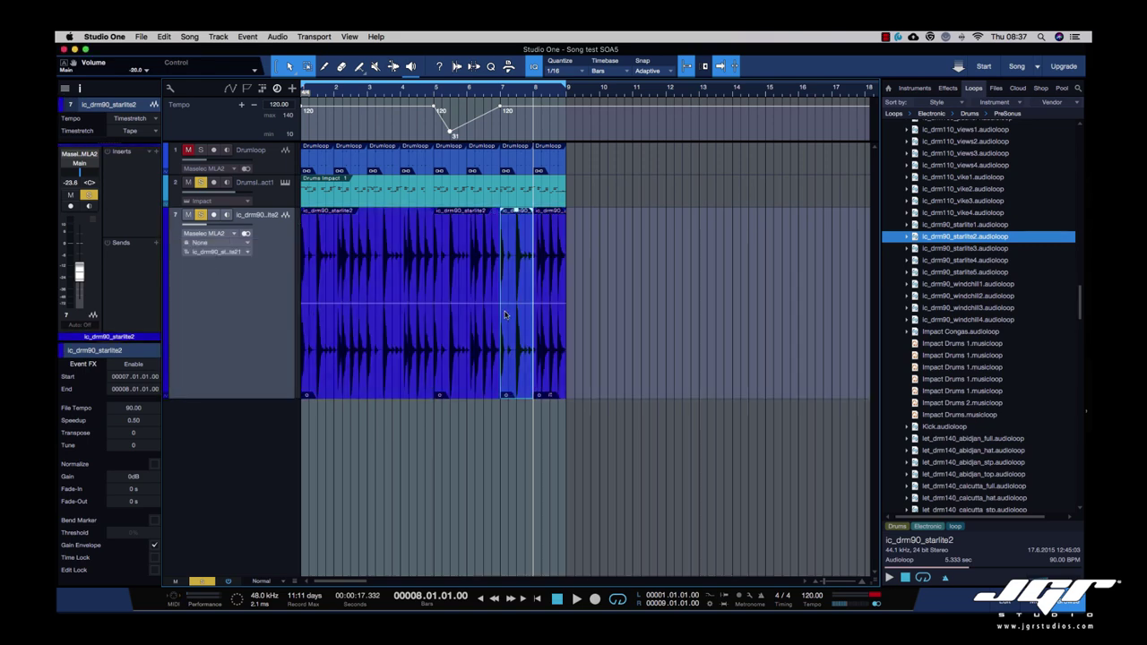
- Add gain envelope points to the bar 7 starlite2 event and pull the point at 7.2.4 down to about -12.4 dB
scroll(520, 326, "up", 5)
left_click(430, 306)
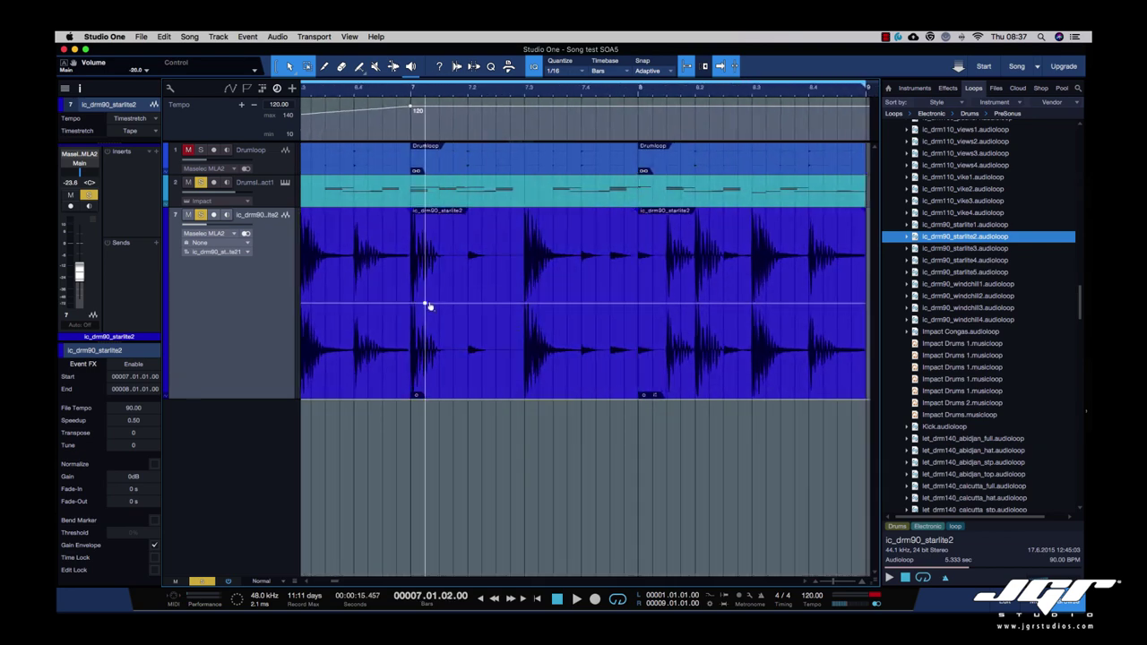
left_click(467, 304)
left_click(510, 306)
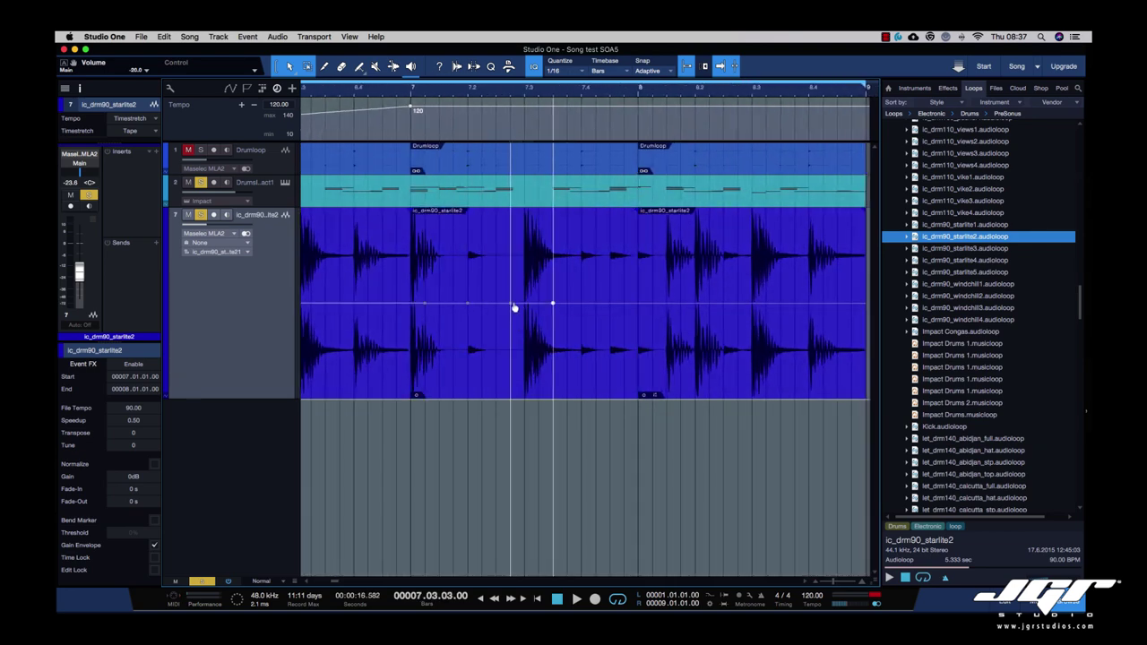
left_click_drag(510, 306, 511, 350)
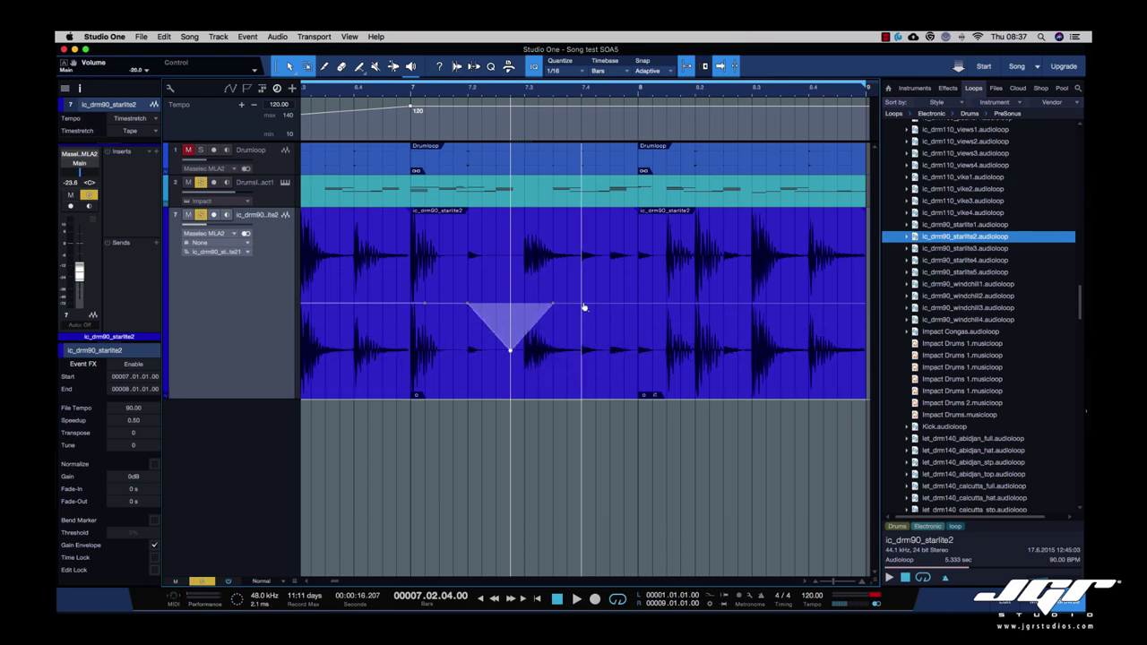
- Add a small gain peak near 7.4 to the envelope, starting at 7.3.4, and curve the rising side of the dip
left_click_drag(595, 304, 595, 278)
left_click(567, 304)
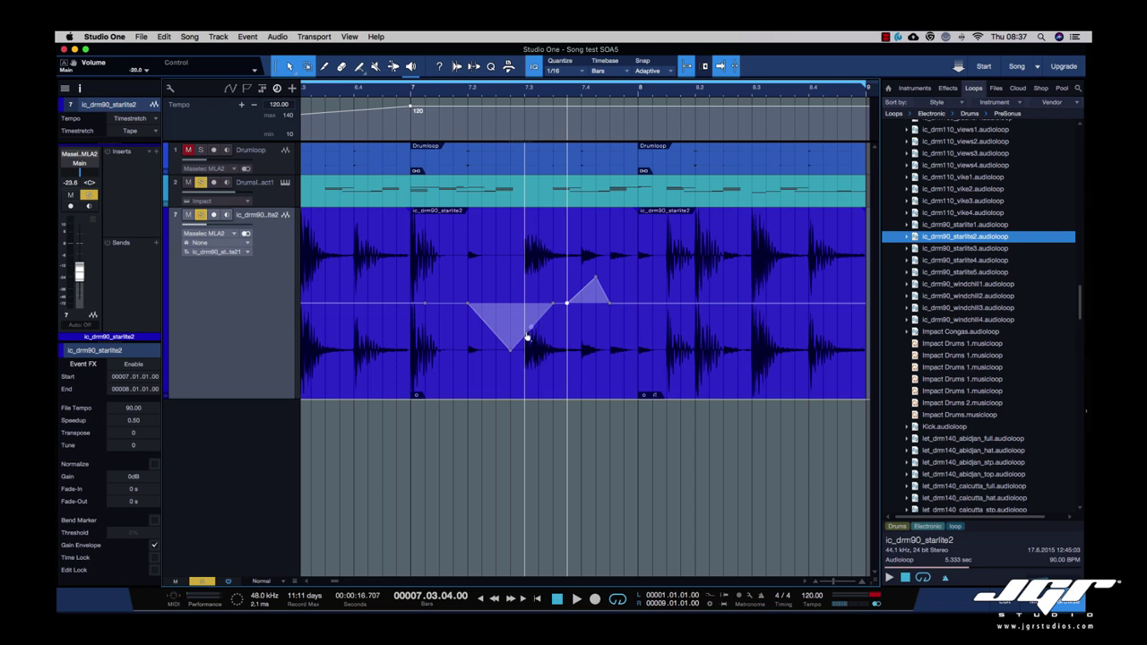
left_click_drag(528, 337, 525, 328)
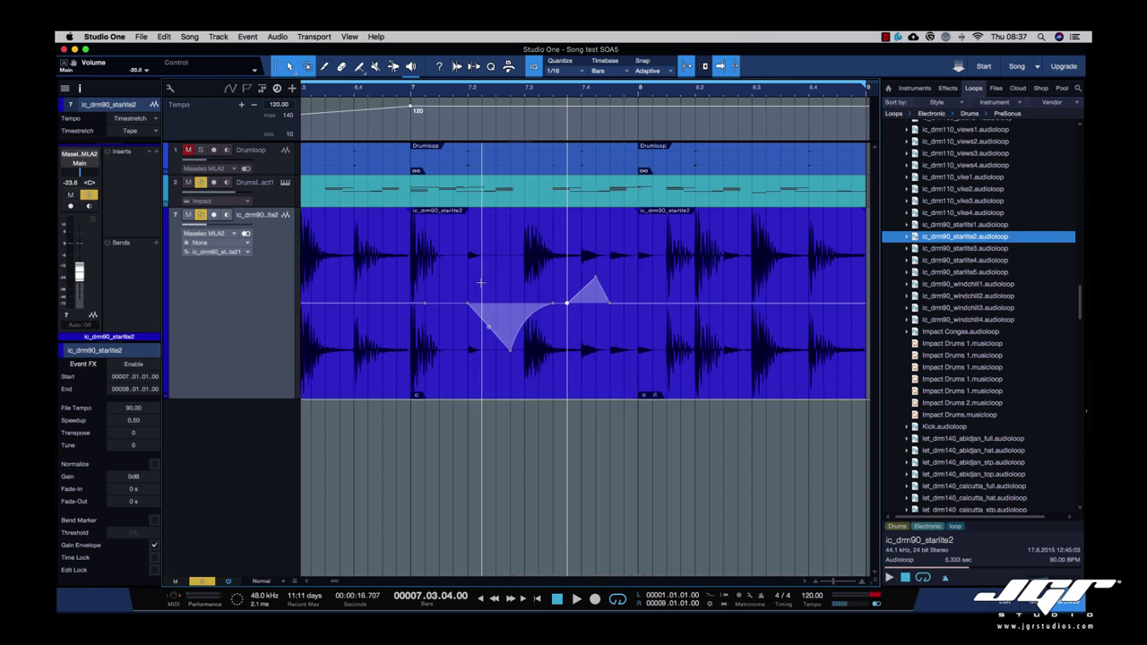
- Set the bar 7 event's gain to -0.1 and curve the peak's falling side, ending it at 7.4.4
left_click(581, 386)
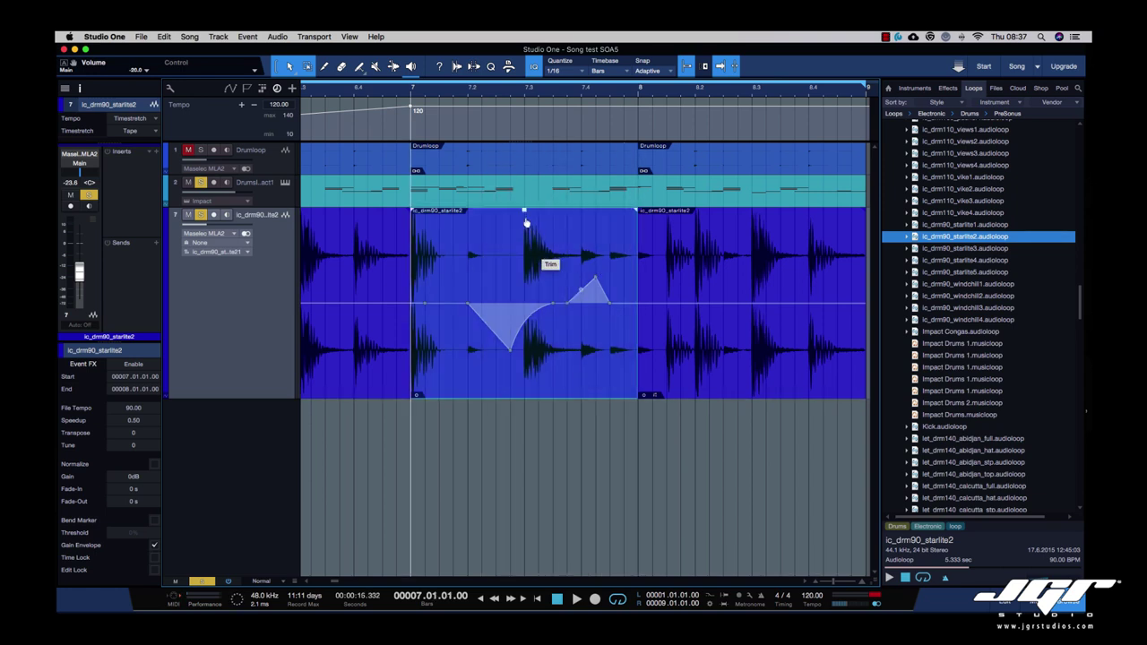
mouse_move(526, 222)
left_mouse_down()
mouse_move(529, 251)
mouse_move(527, 211)
left_mouse_up()
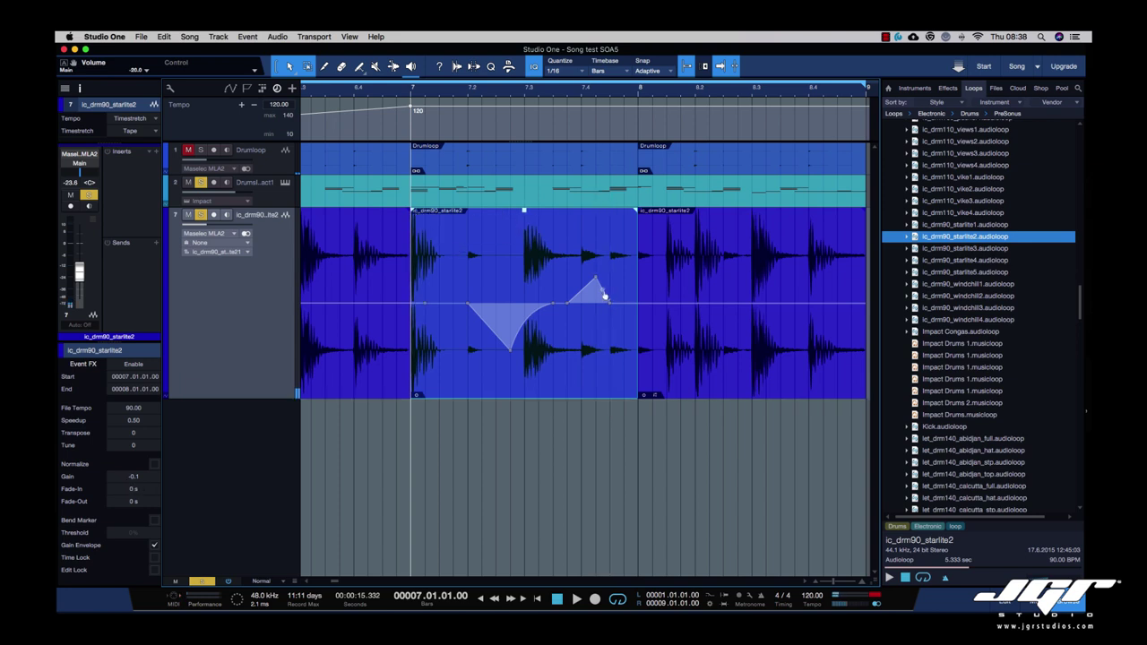
left_click_drag(615, 306, 624, 303)
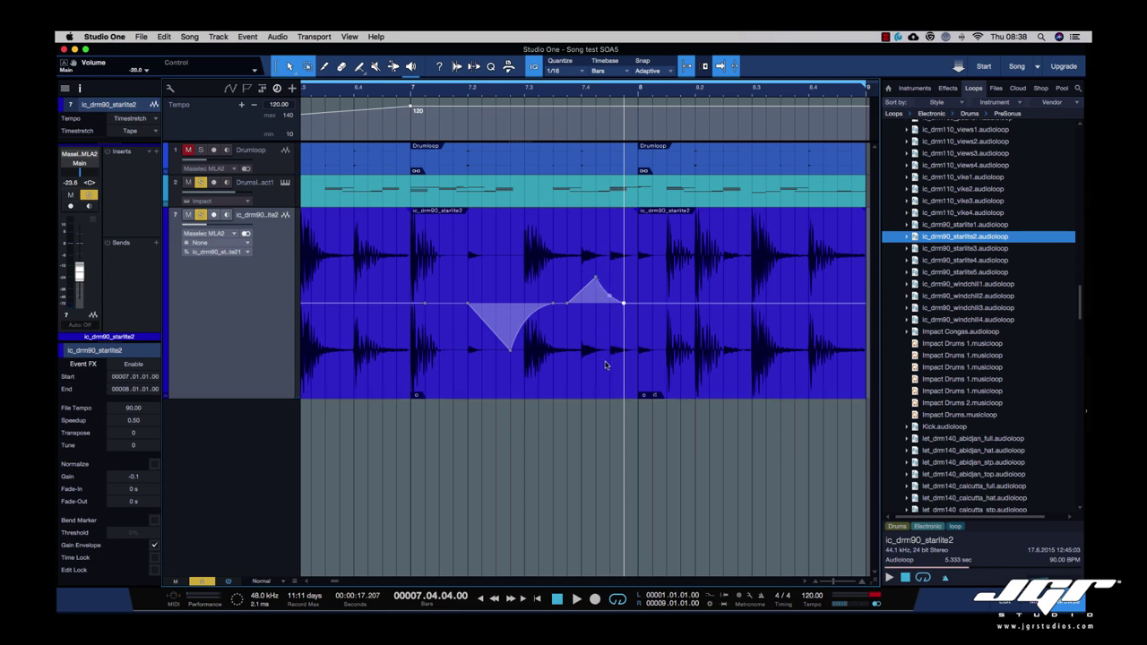
- View the bar 7 event in the audio editor, close the editor, and curve the falling side of its gain dip
double_click(576, 376)
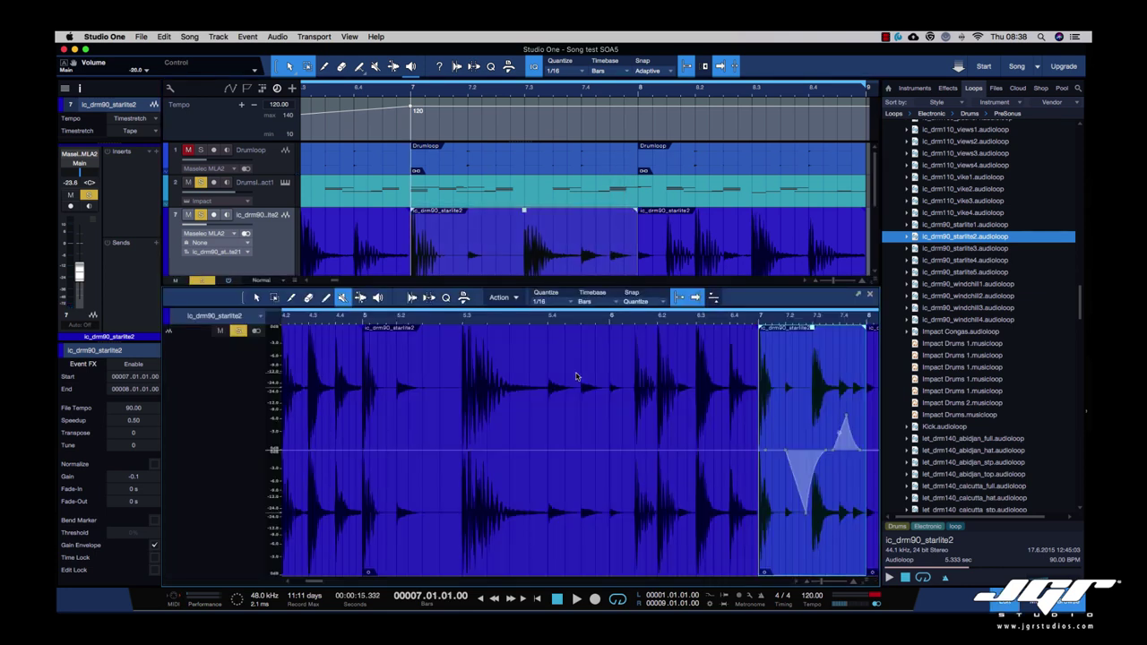
left_click(869, 294)
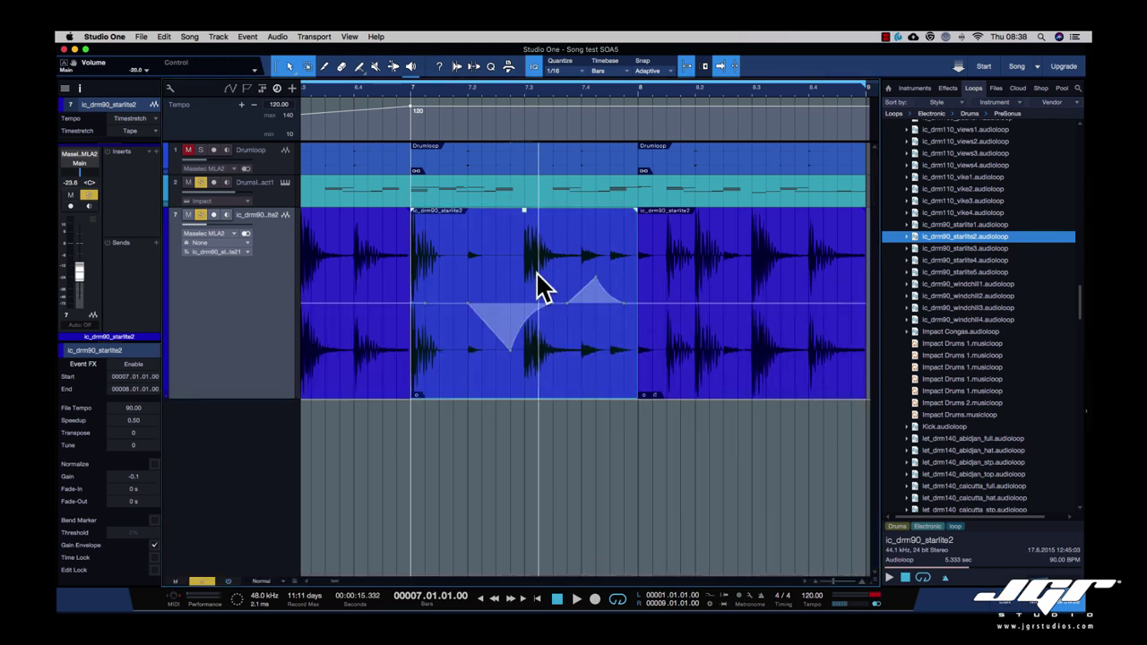
mouse_move(510, 354)
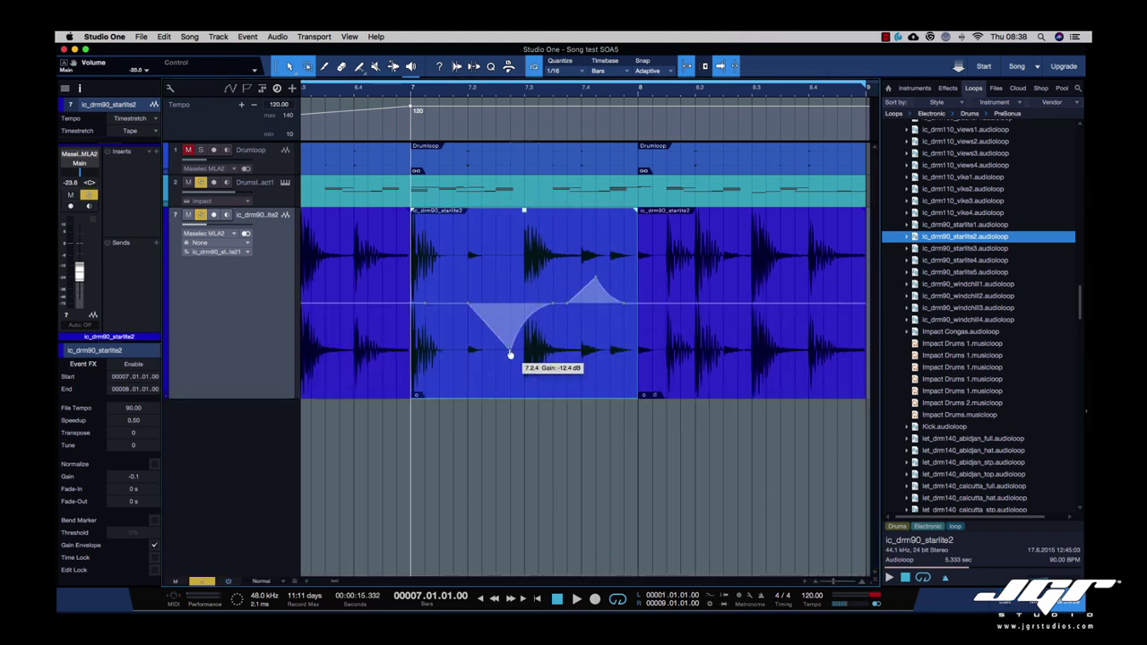
left_click_drag(491, 331, 507, 308)
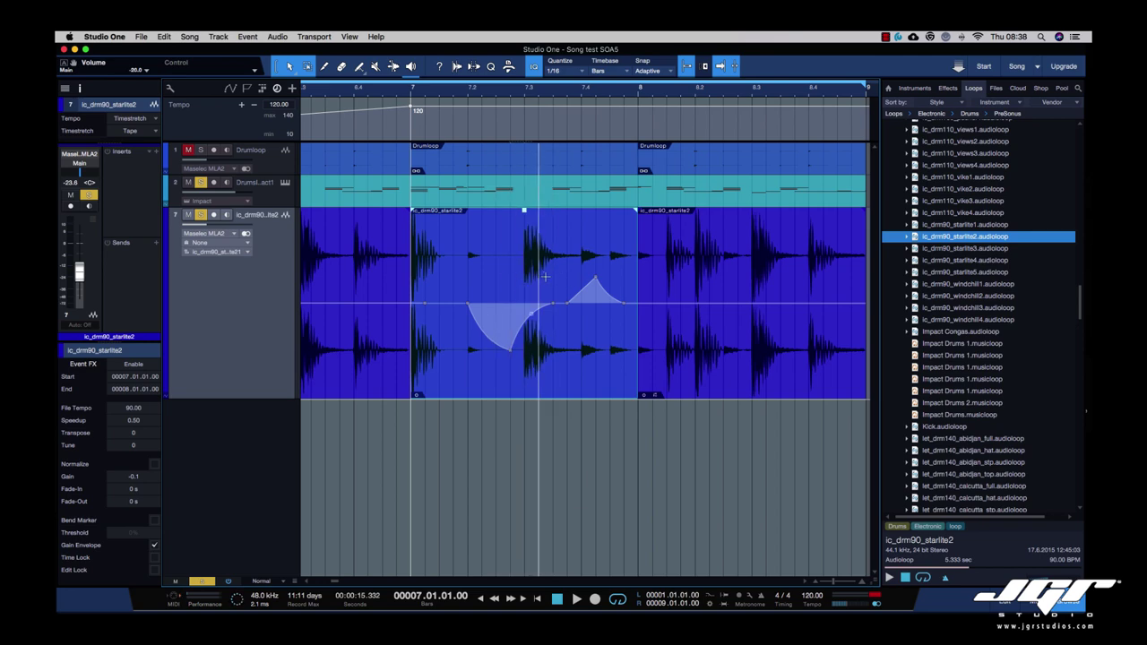
- Show the mixer without the browser, and clear the mutes and solos on all channels
key("z")
left_click(1030, 608)
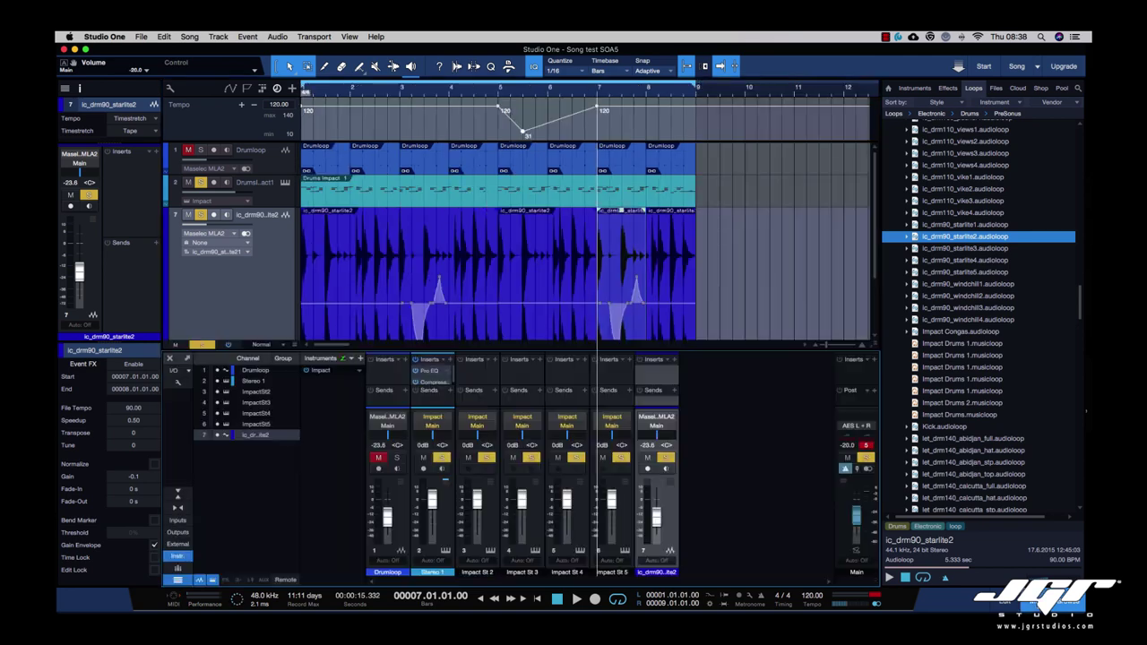
left_click(1066, 607)
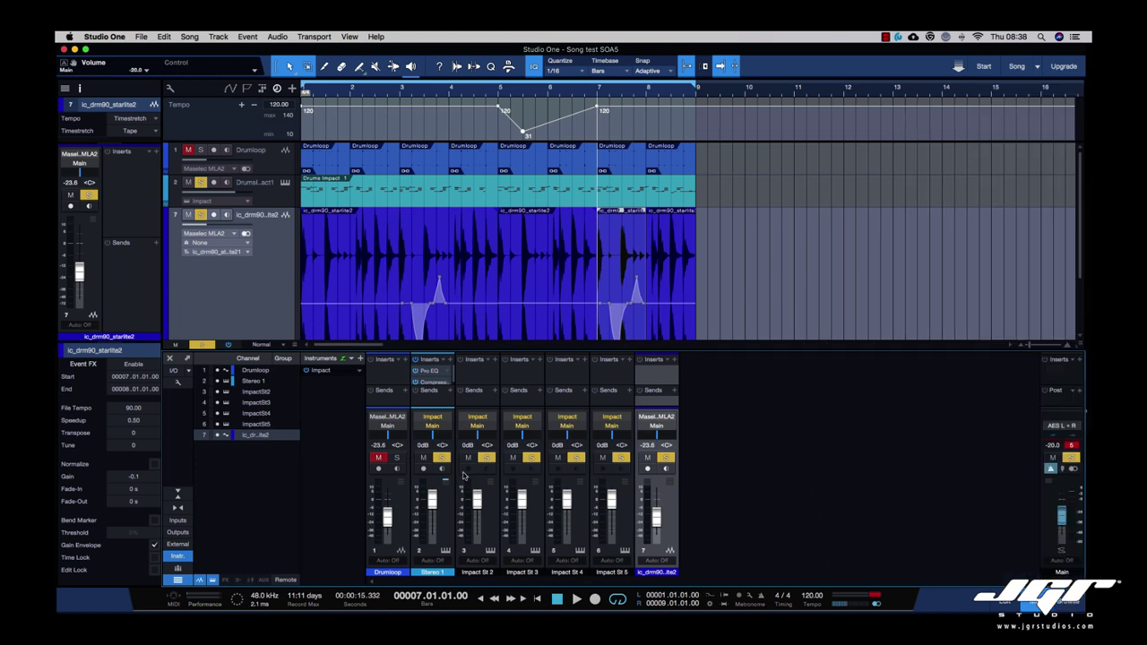
left_click_drag(383, 467, 675, 469)
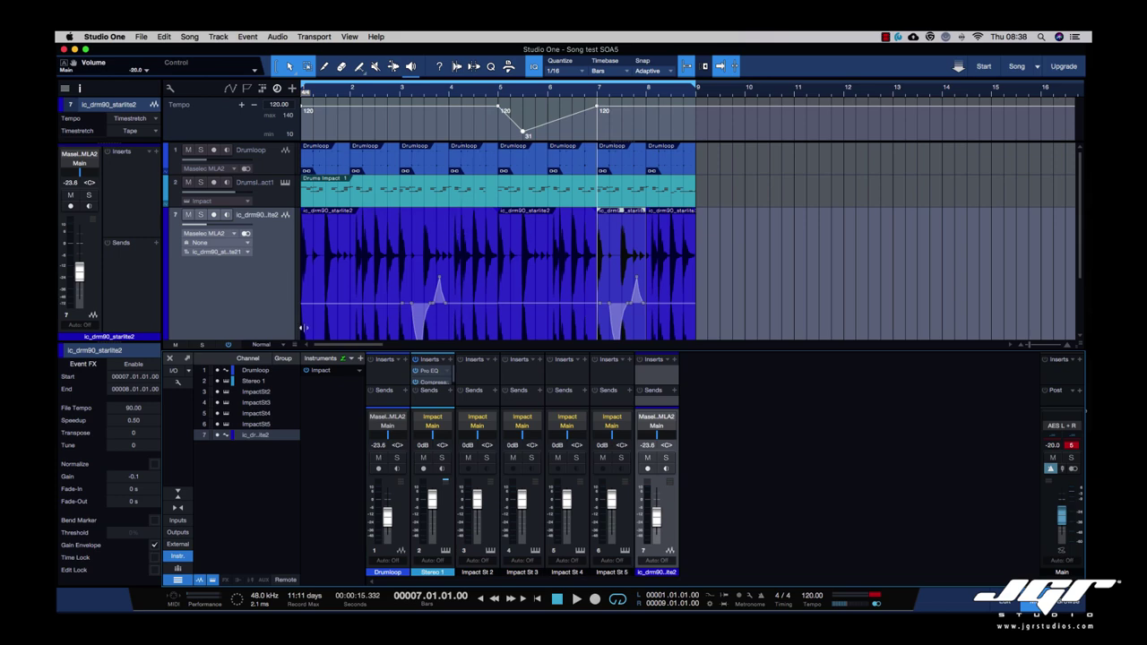
- View the Impact XT instrument window from the mixer's instrument list and close it
left_click(321, 372)
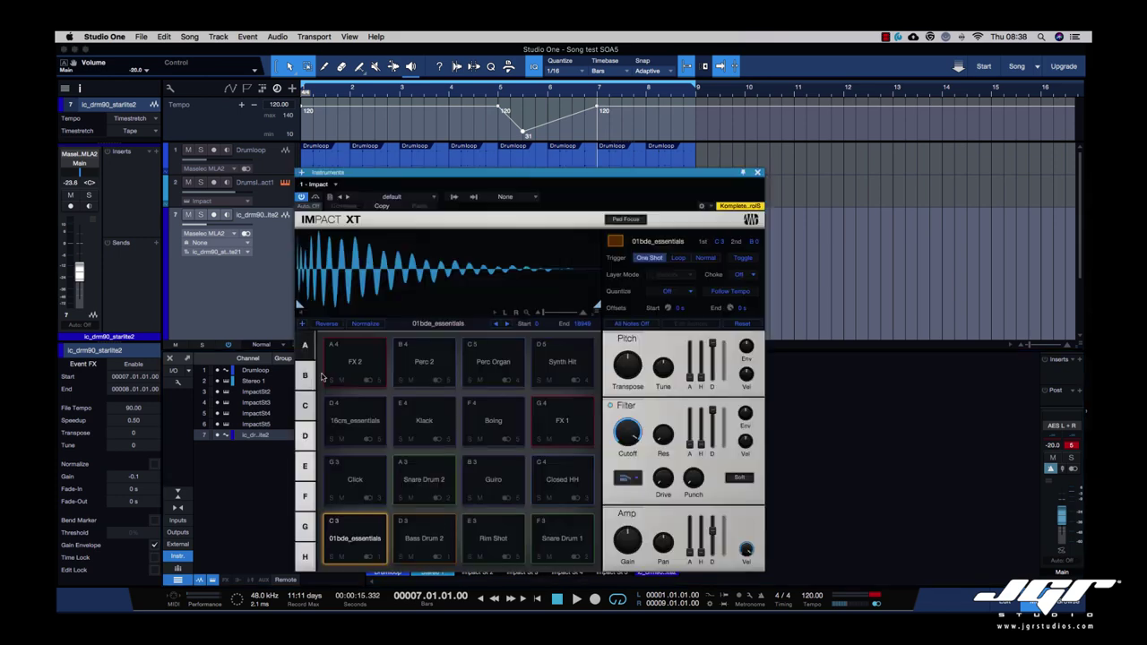
left_click(757, 173)
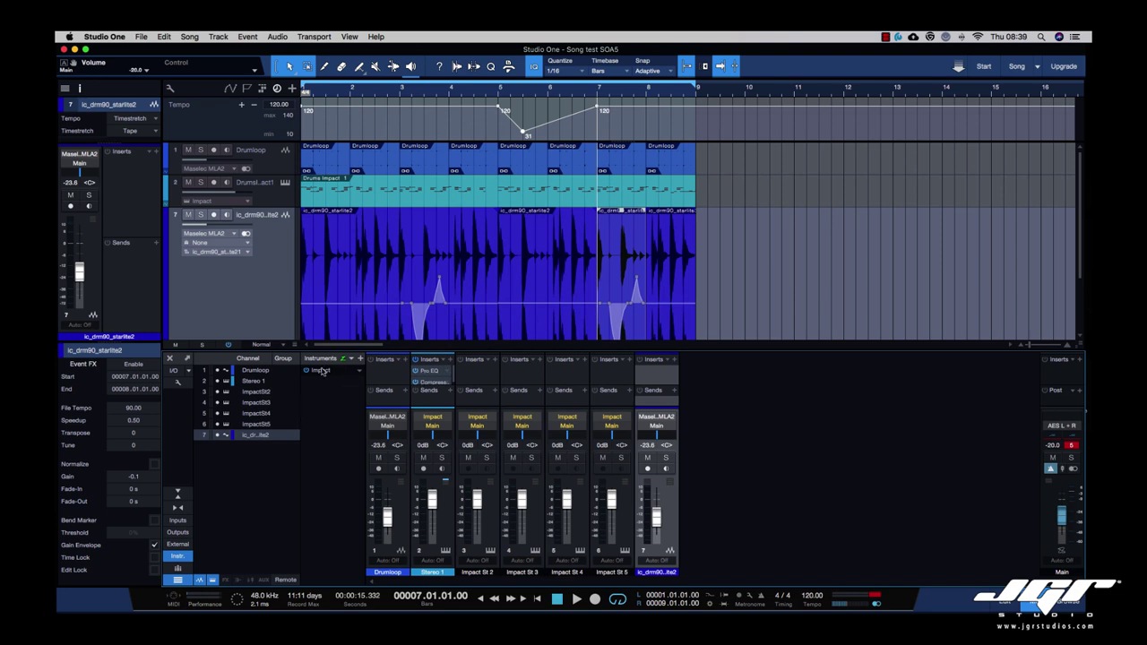
- Enlarge the mixer with more room for sends and the main channel's post inserts, and view the options for adding channels
left_click_drag(329, 354, 330, 191)
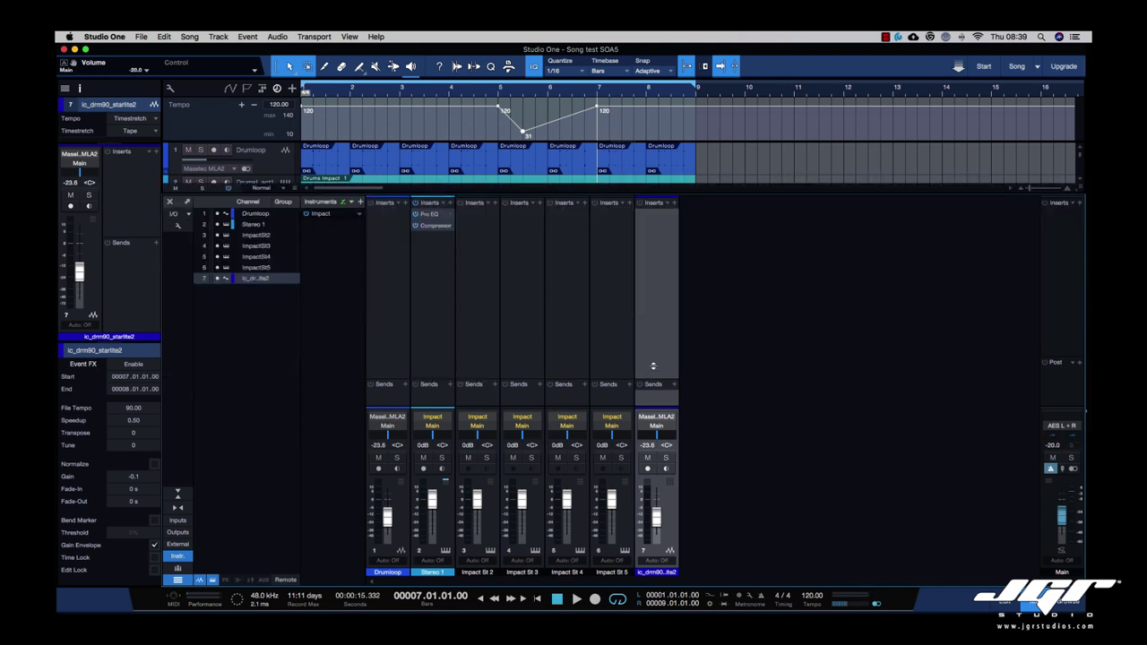
left_click_drag(653, 366, 653, 336)
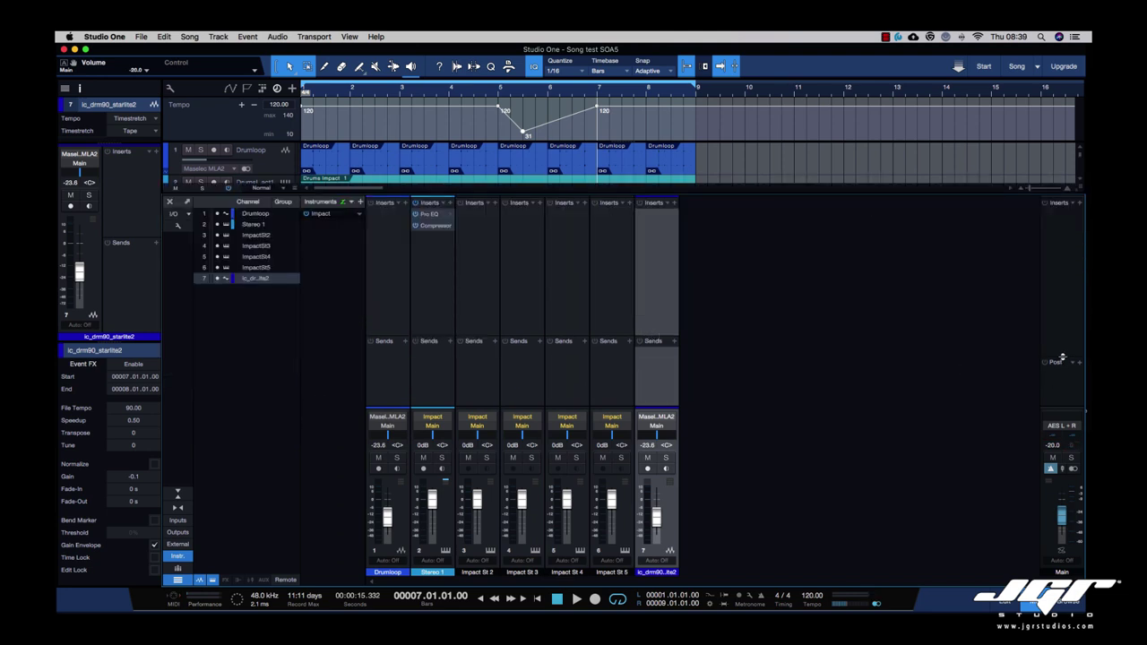
left_click_drag(1062, 357, 1063, 335)
right_click(698, 441)
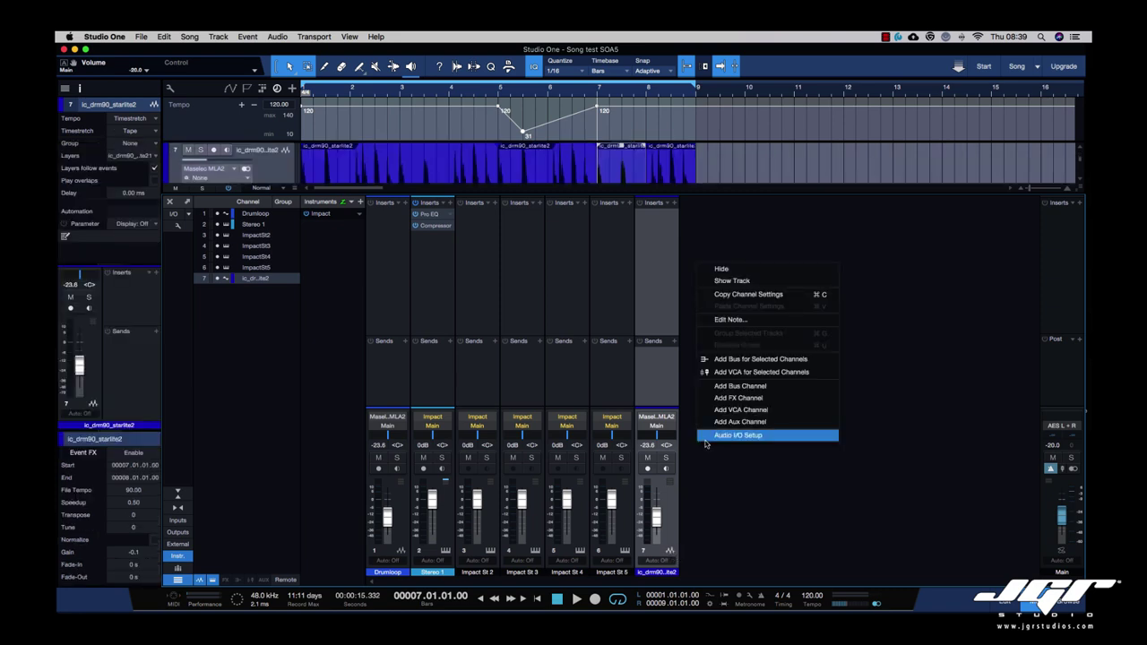
left_click(752, 472)
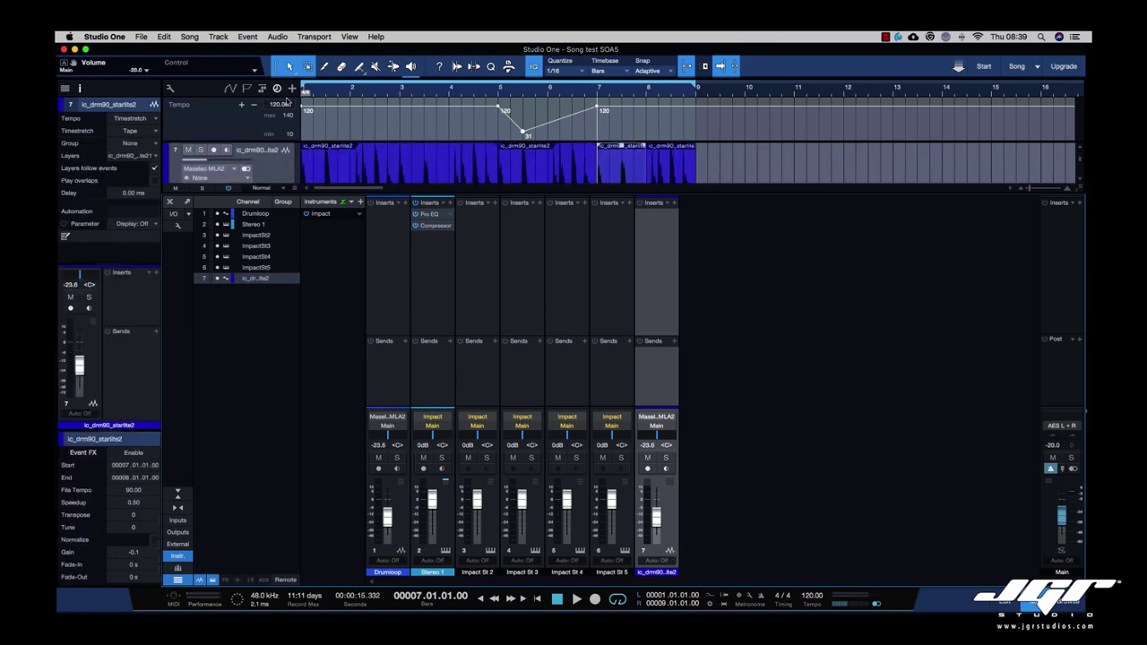
- Add a mono audio track named Bass with no preset, input Free 1 and output Main
left_click(292, 88)
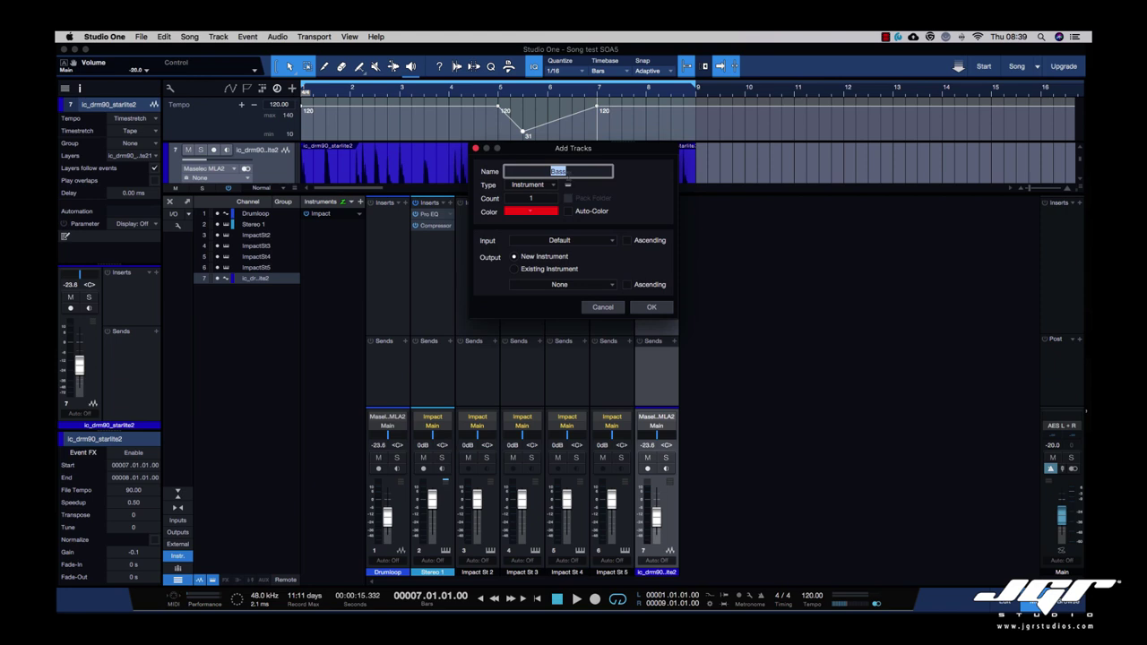
left_click(552, 186)
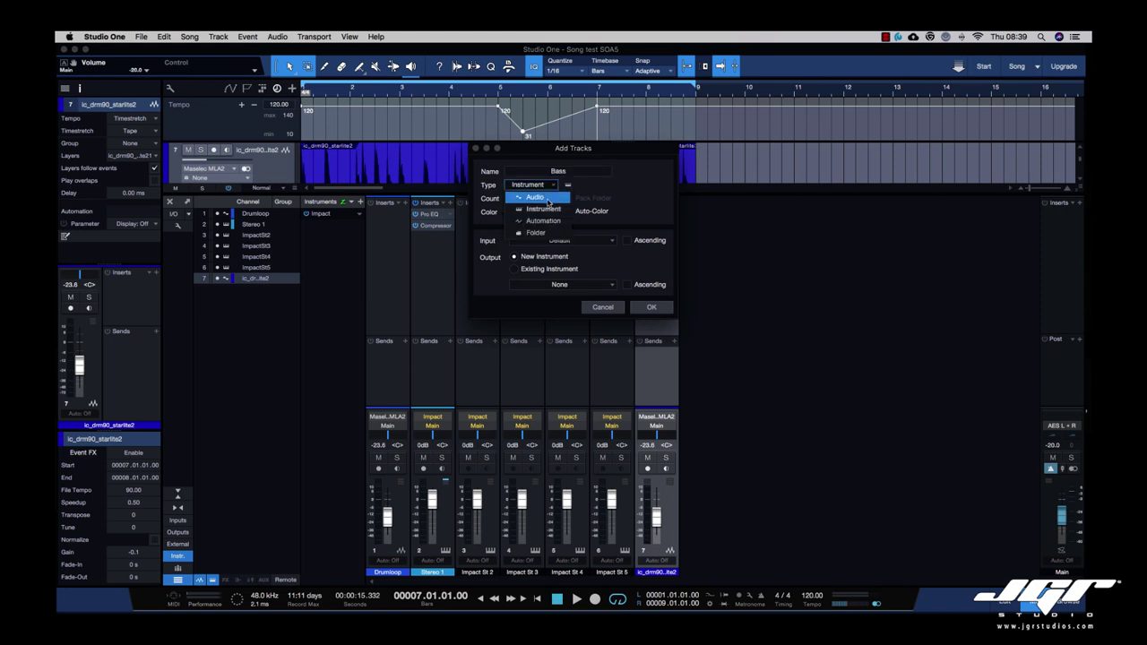
left_click(548, 203)
left_click(581, 256)
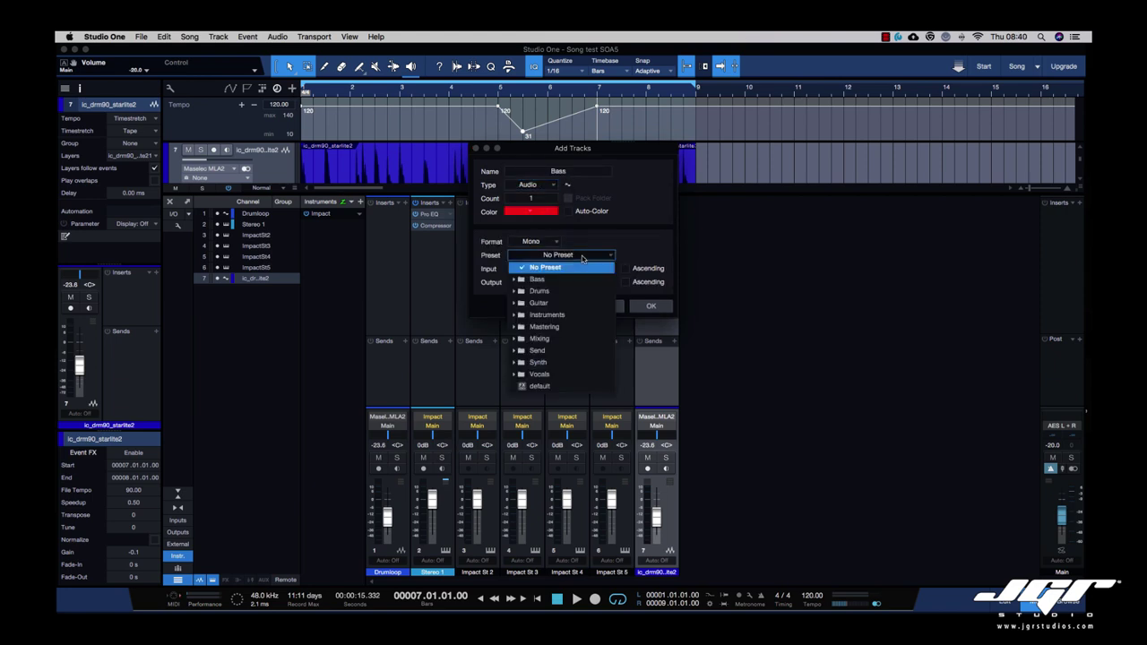
left_click(582, 256)
left_click(582, 270)
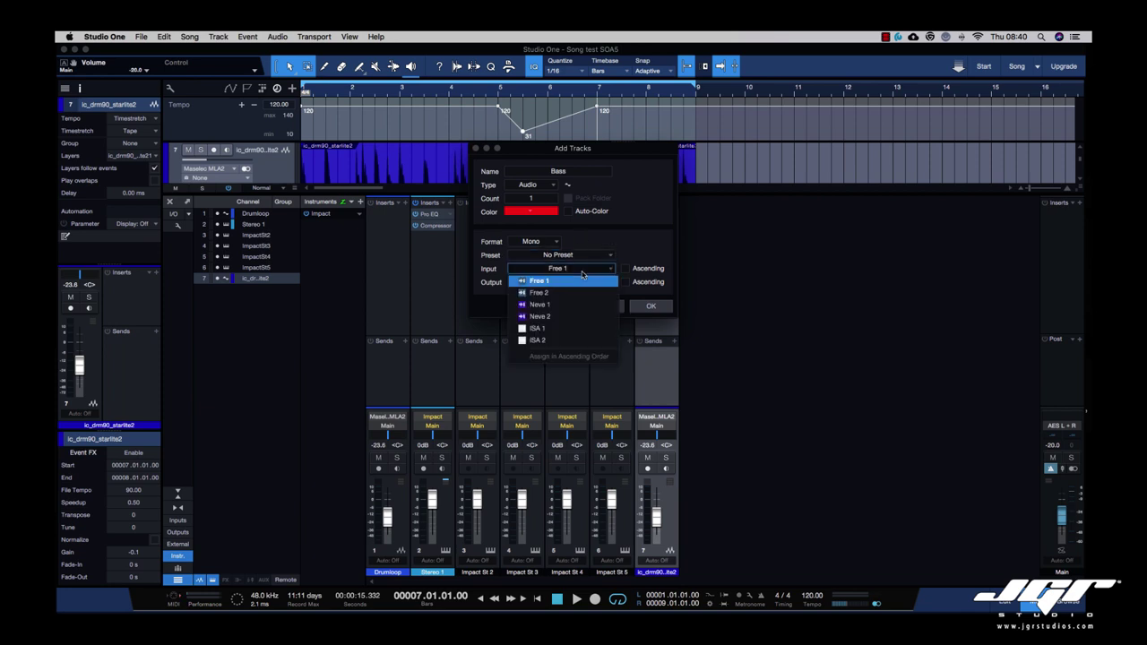
left_click(613, 281)
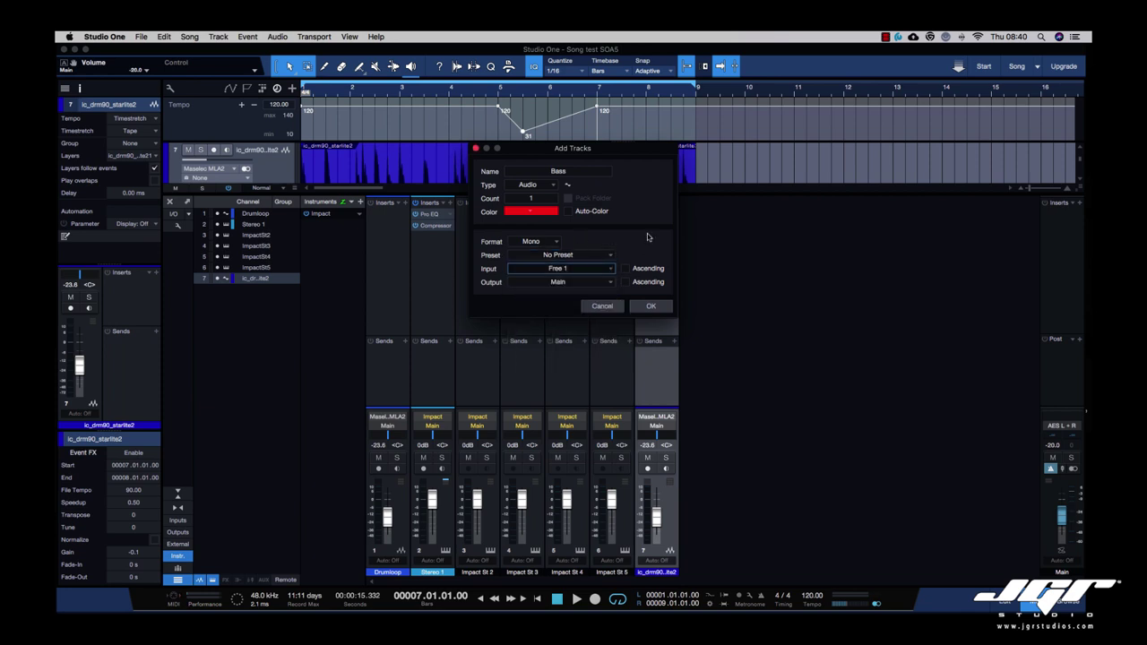
left_click(651, 305)
- Add a bus, an FX, a VCA and an aux channel to the mixer, and enlarge the fader section
right_click(749, 443)
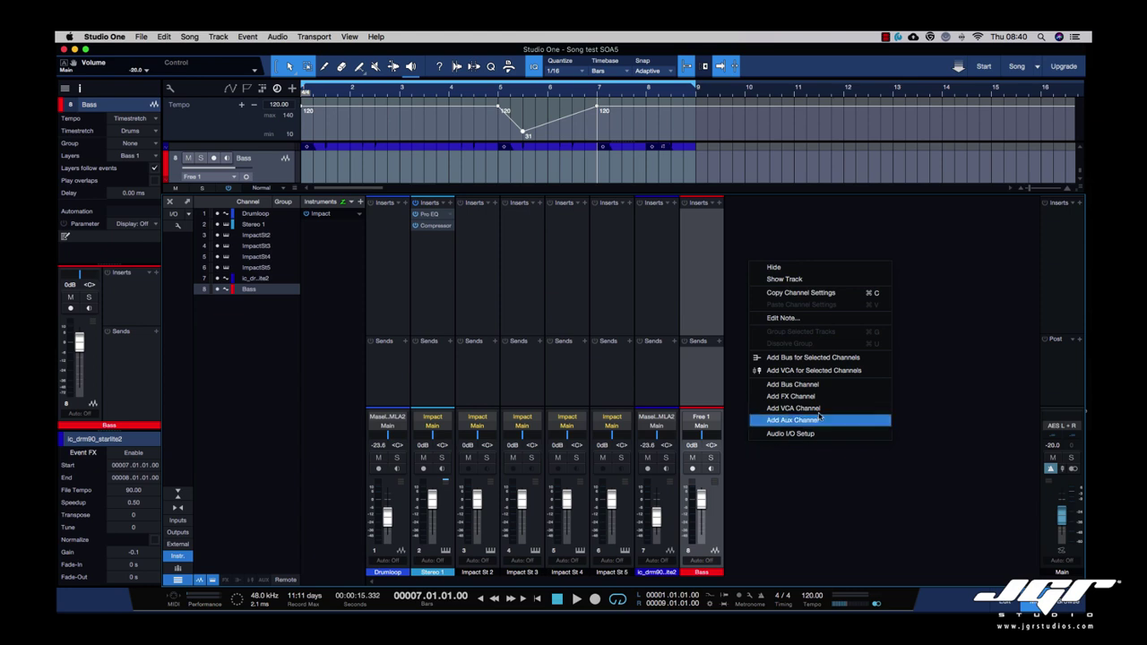
left_click(807, 384)
right_click(813, 405)
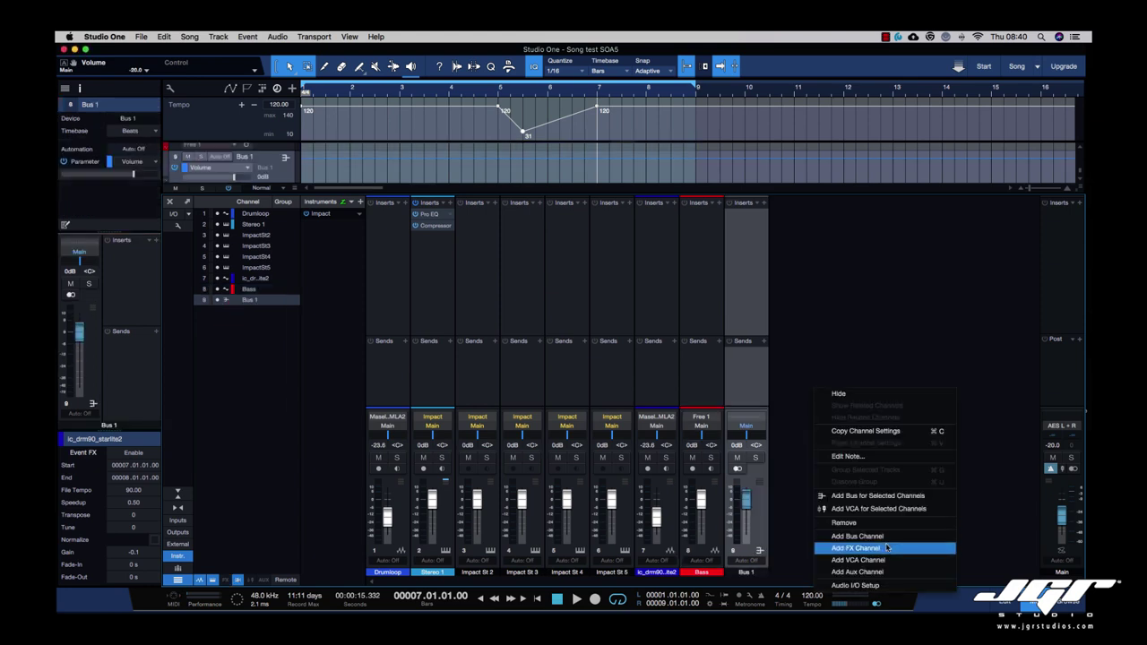
left_click(887, 547)
right_click(855, 281)
left_click(895, 429)
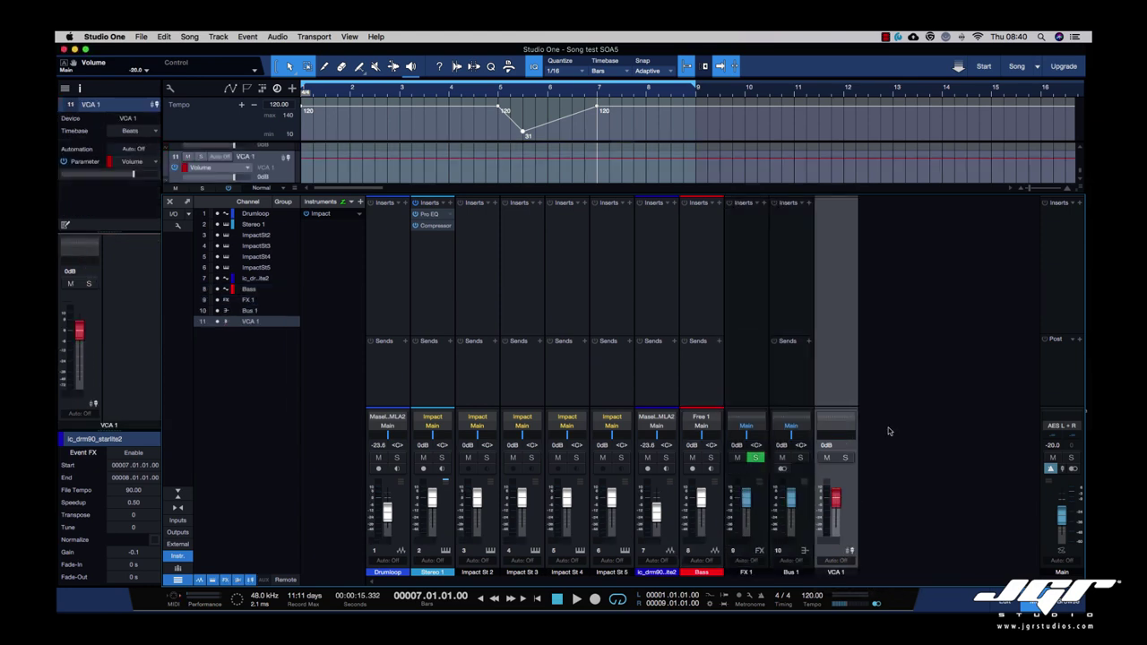
right_click(903, 430)
left_click(941, 414)
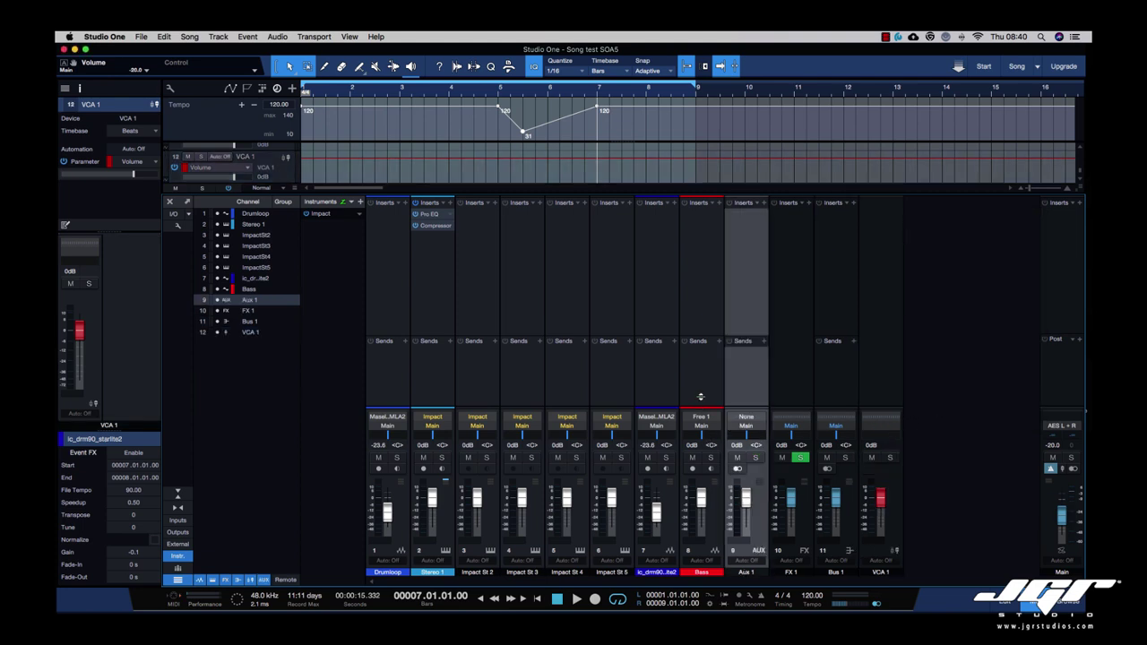
left_click_drag(701, 396, 699, 348)
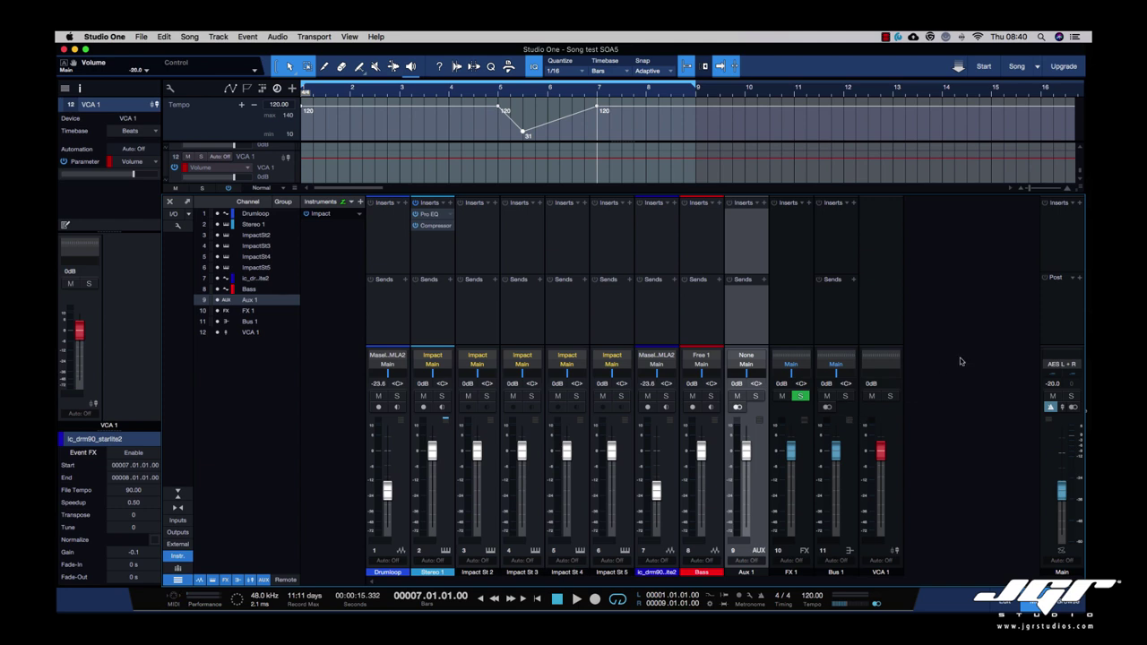
- Switch to the song 03 Allons Pop and look through its FX and bus channels in the mixer
left_click(1038, 67)
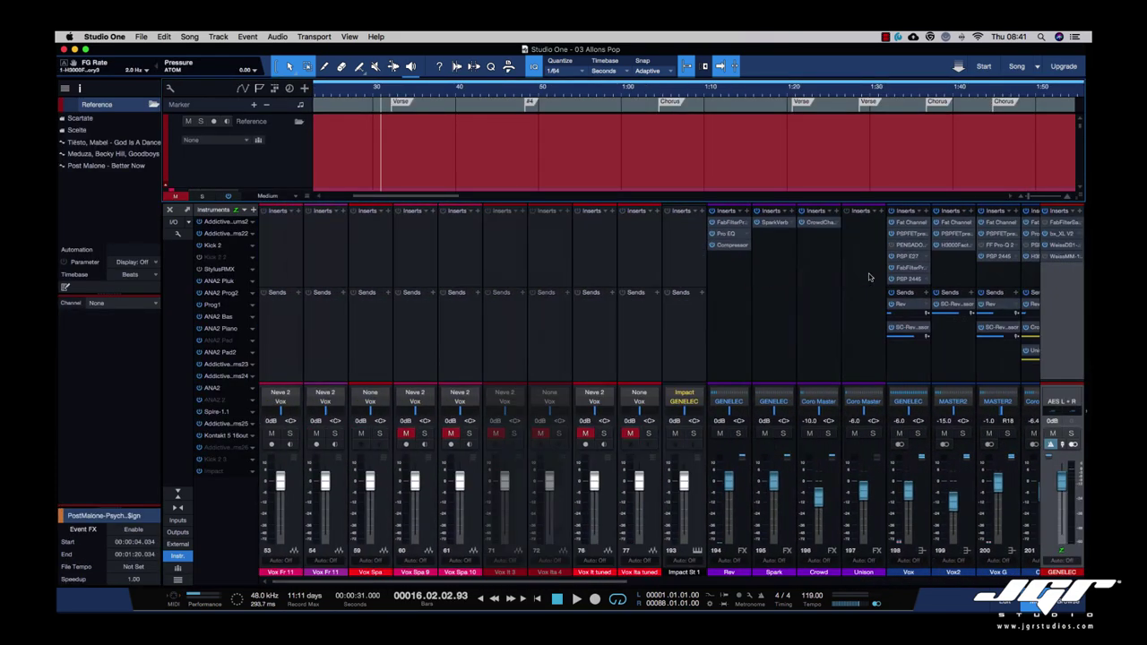
scroll(869, 277, "right", 10)
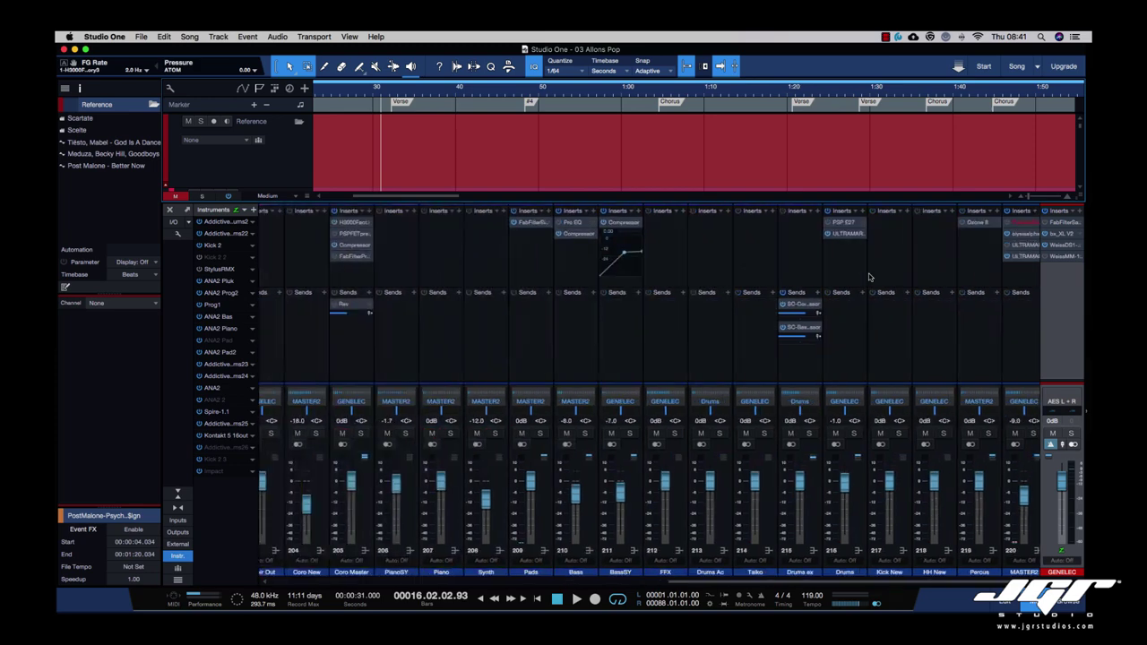
scroll(868, 277, "right", 5)
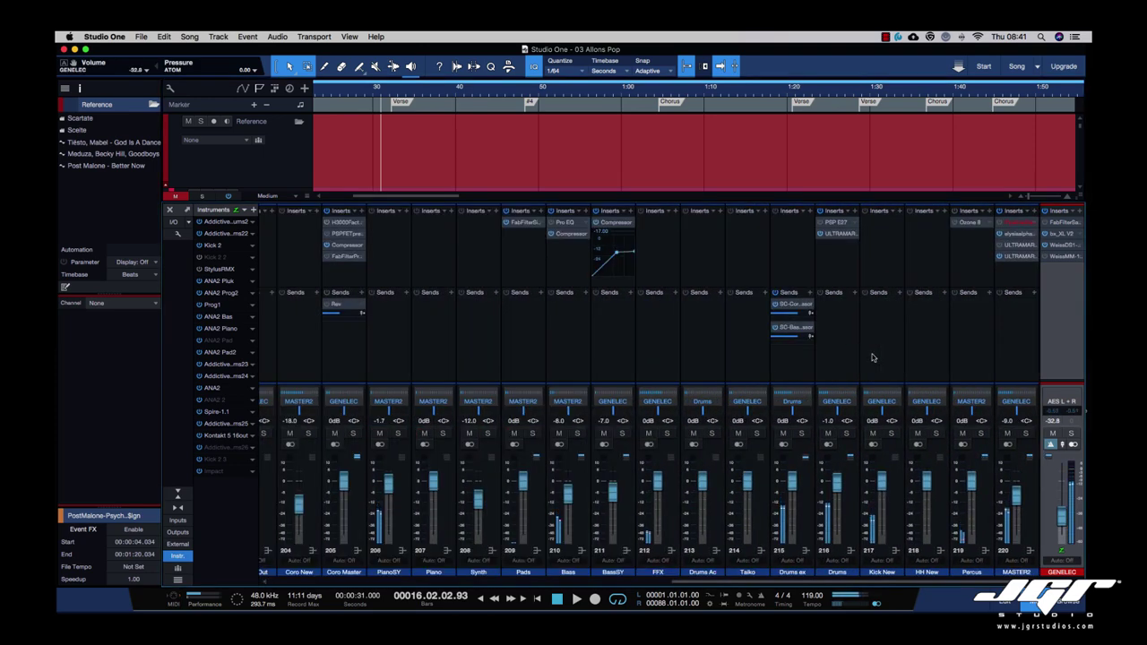
scroll(872, 358, "right", 4)
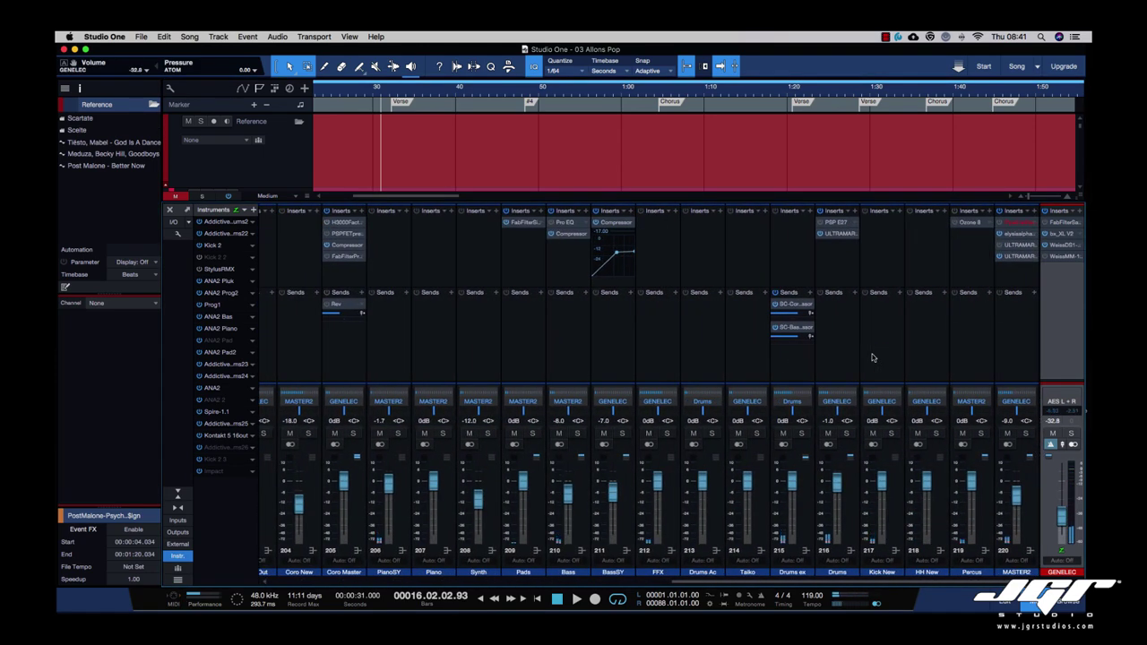
scroll(872, 357, "left", 15)
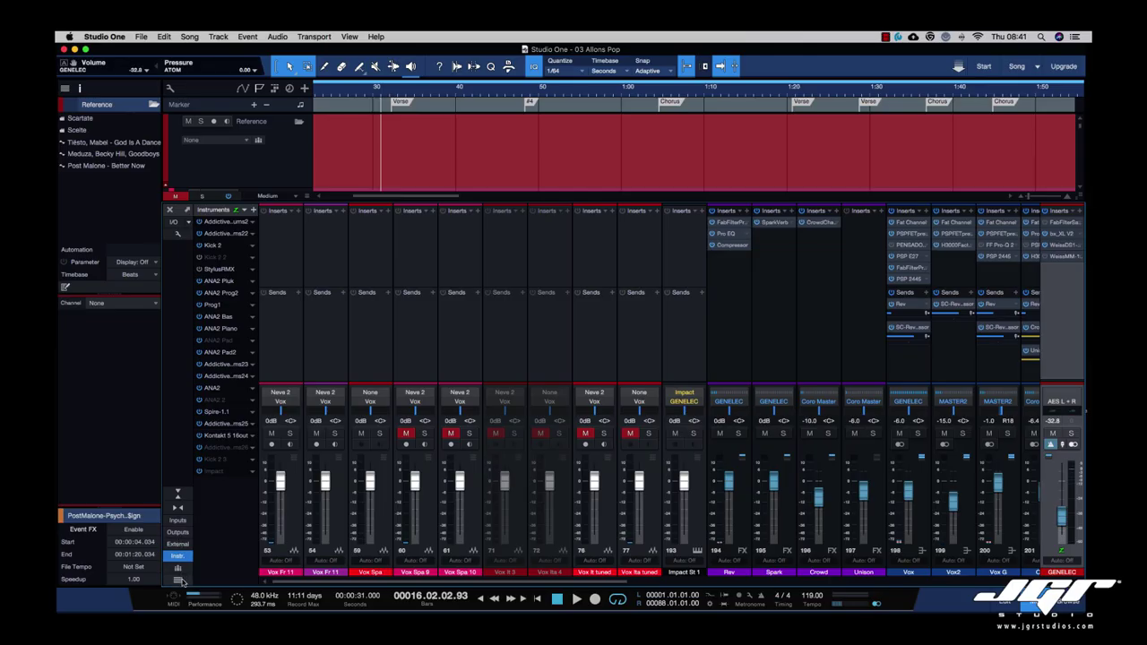
- Show the mixer's channel list and look through the song's visible and hidden channels
left_click(179, 580)
scroll(260, 451, "down", 20)
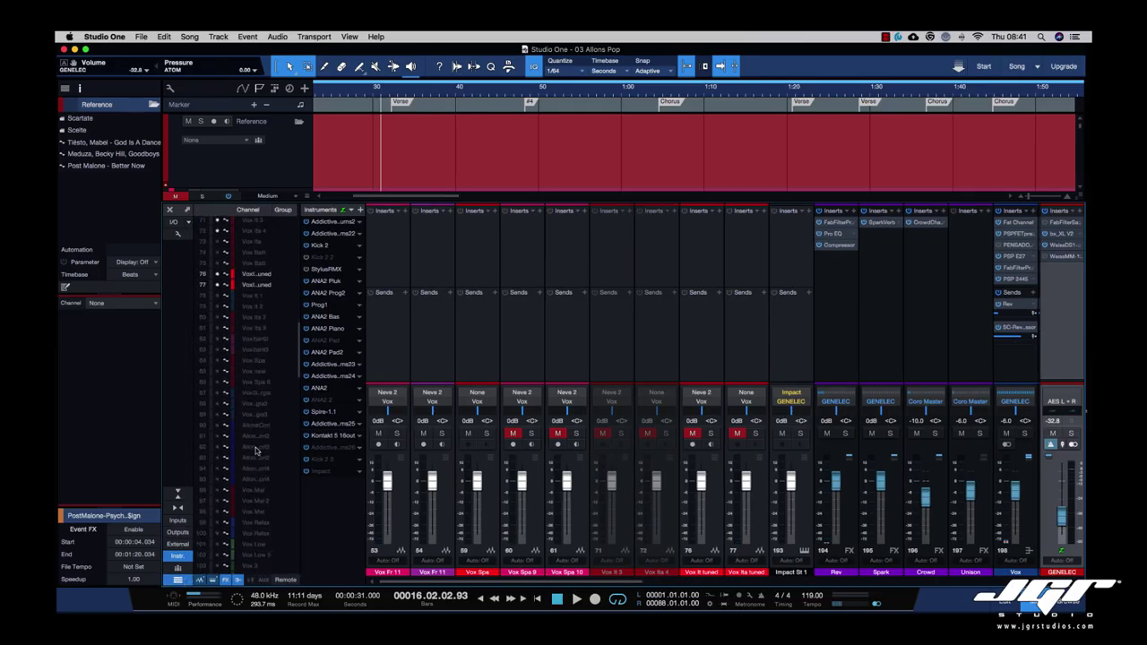
scroll(255, 450, "up", 20)
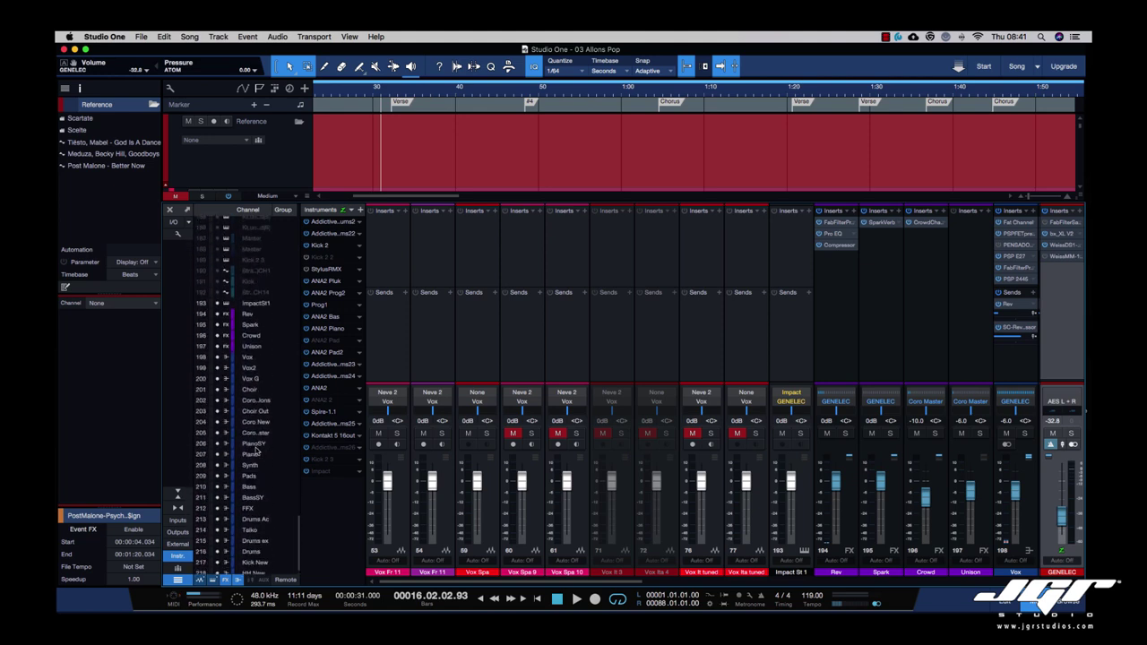
scroll(255, 451, "down", 12)
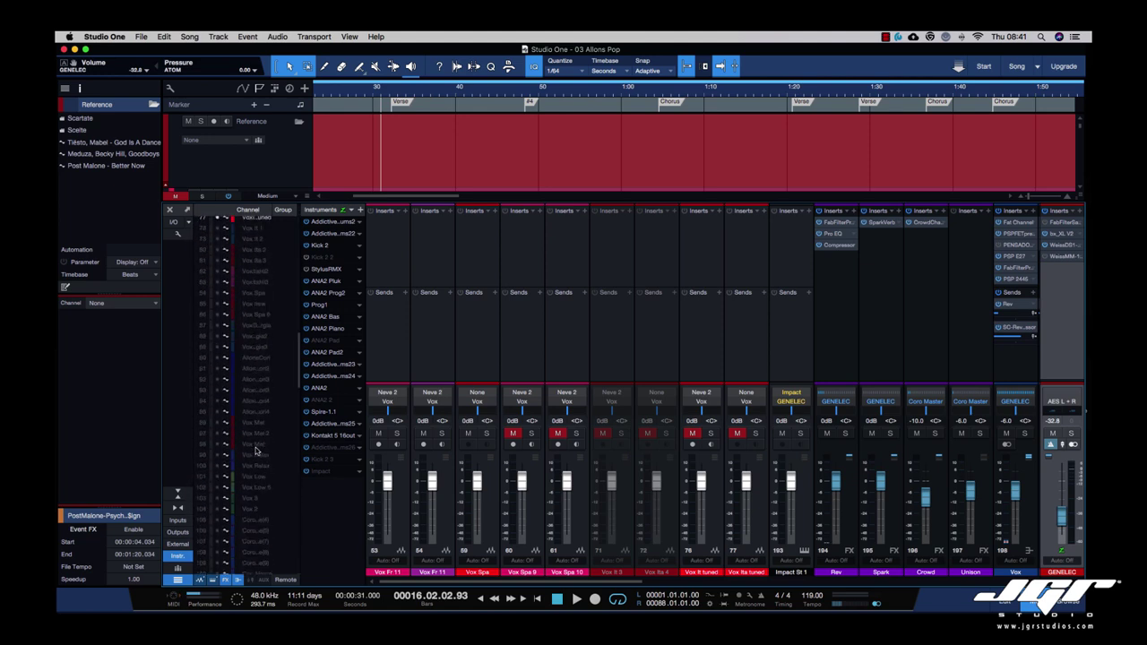
scroll(255, 451, "down", 20)
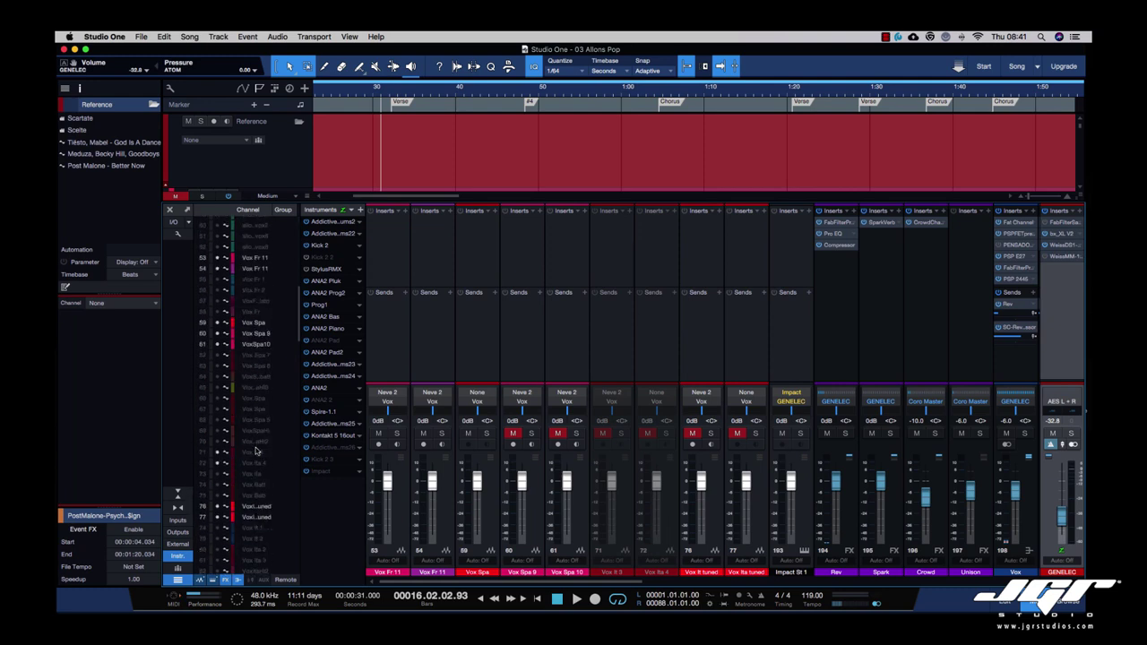
scroll(255, 450, "up", 20)
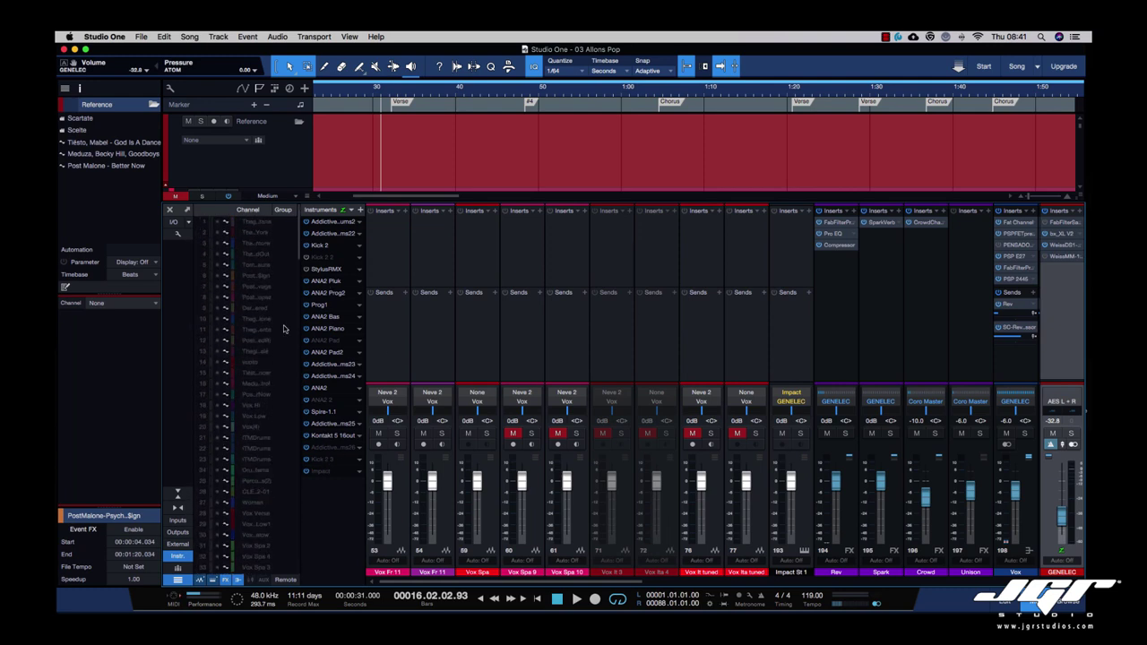
- View the ANA2 Pluk, Spire-1.1 and Kontakt 5 instrument windows from the mixer's instrument list, closing each one
left_click(327, 281)
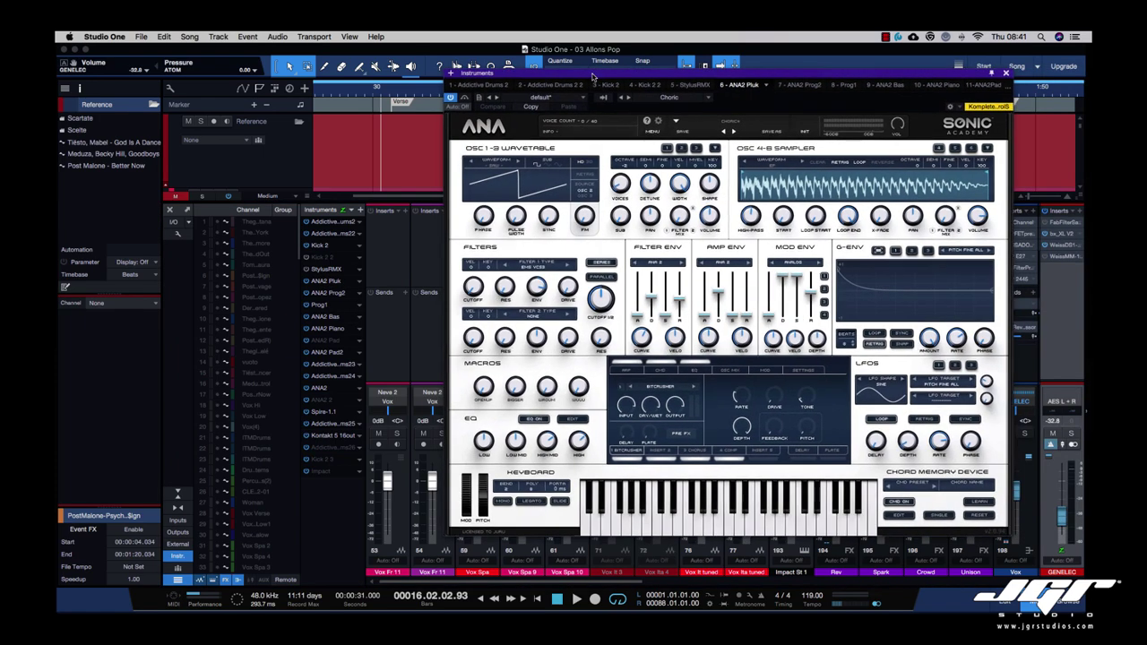
left_click(1007, 76)
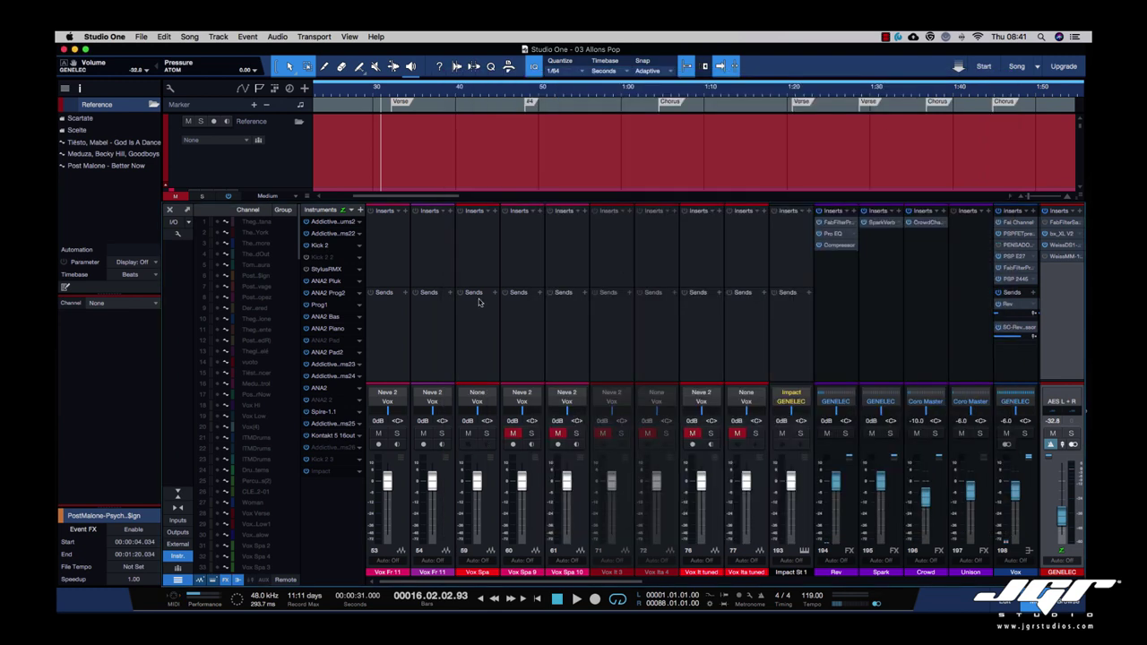
left_click(324, 412)
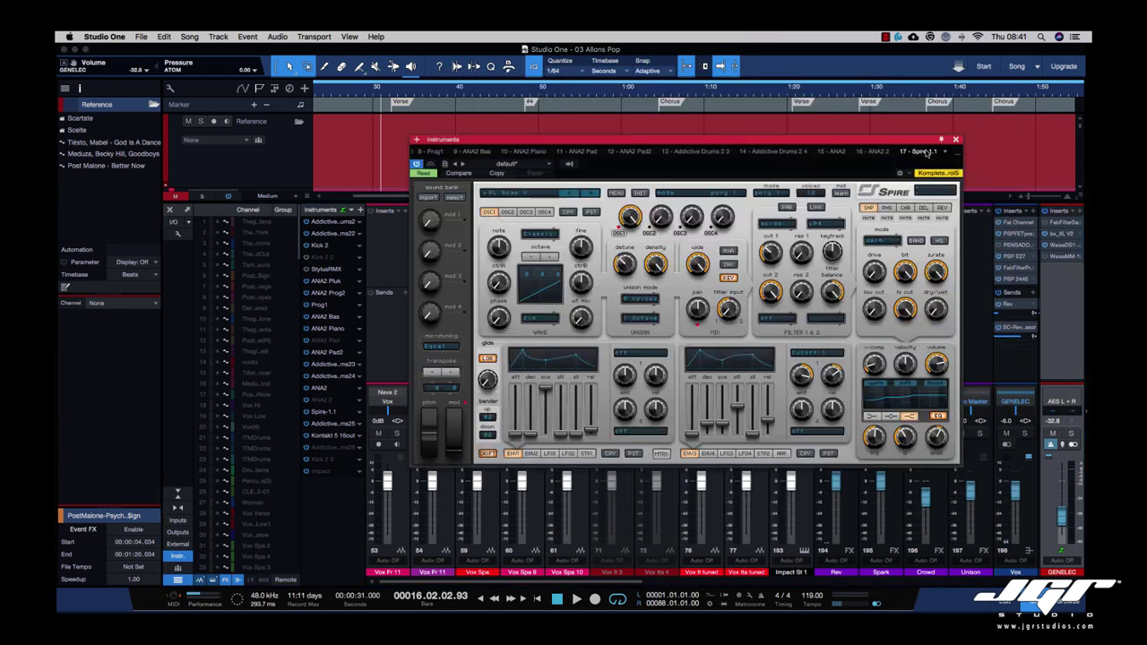
left_click(955, 140)
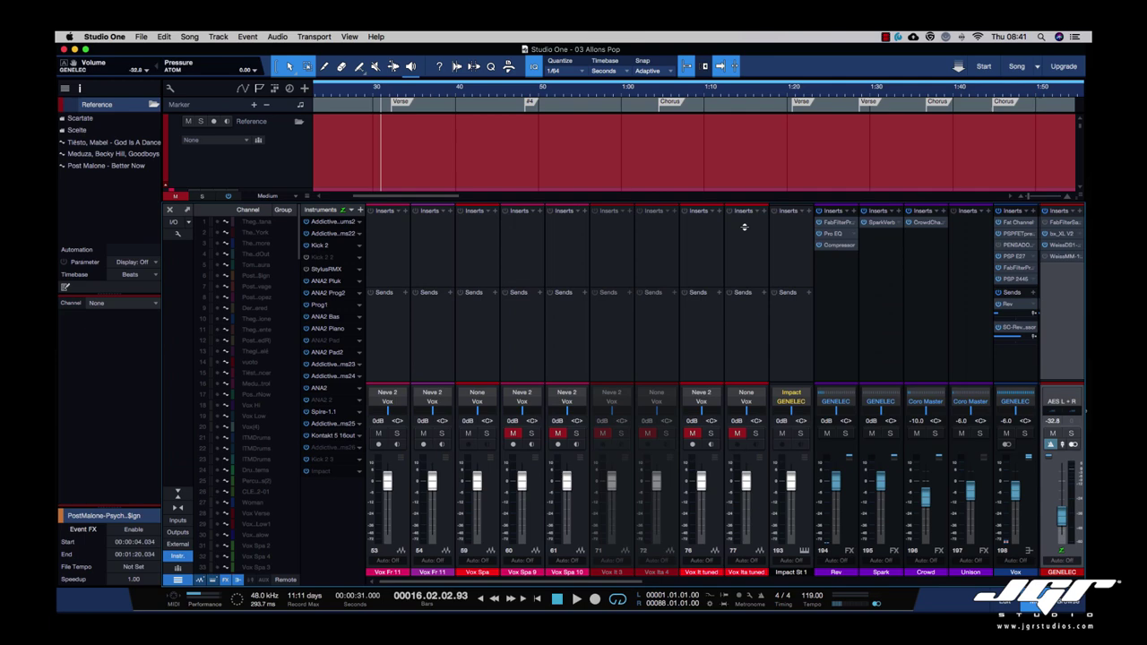
left_click(328, 437)
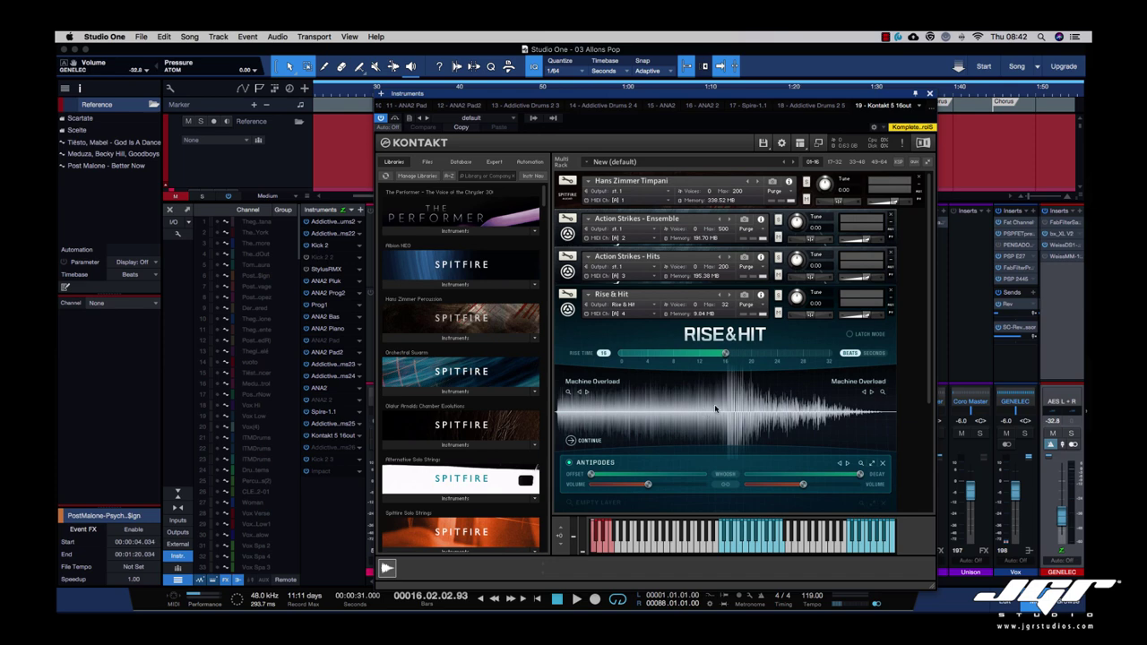
left_click(930, 93)
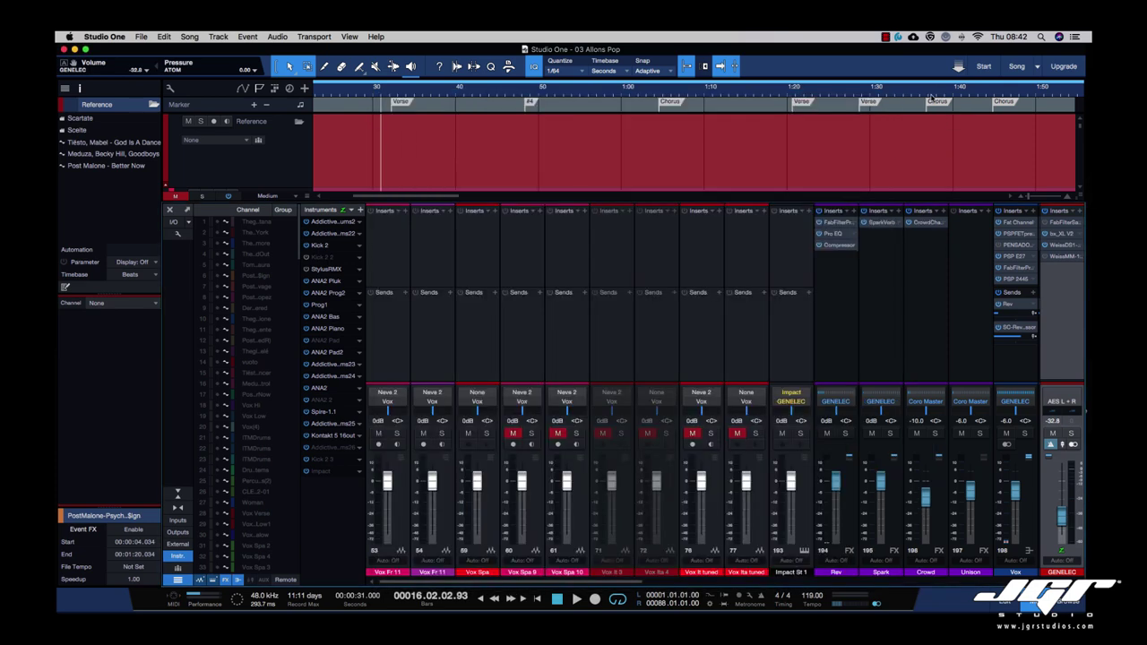
- View the Kick 2 window and the second to fifth Addictive Drums 2 instances, and open Impact from the instrument list
left_click(328, 235)
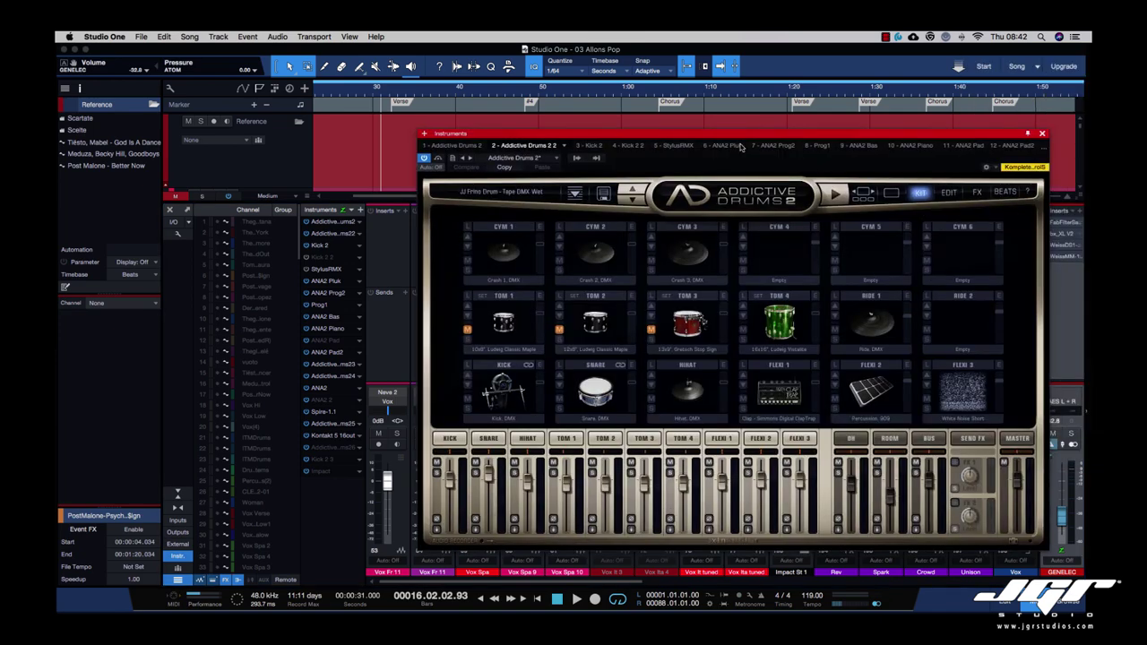
left_click(324, 244)
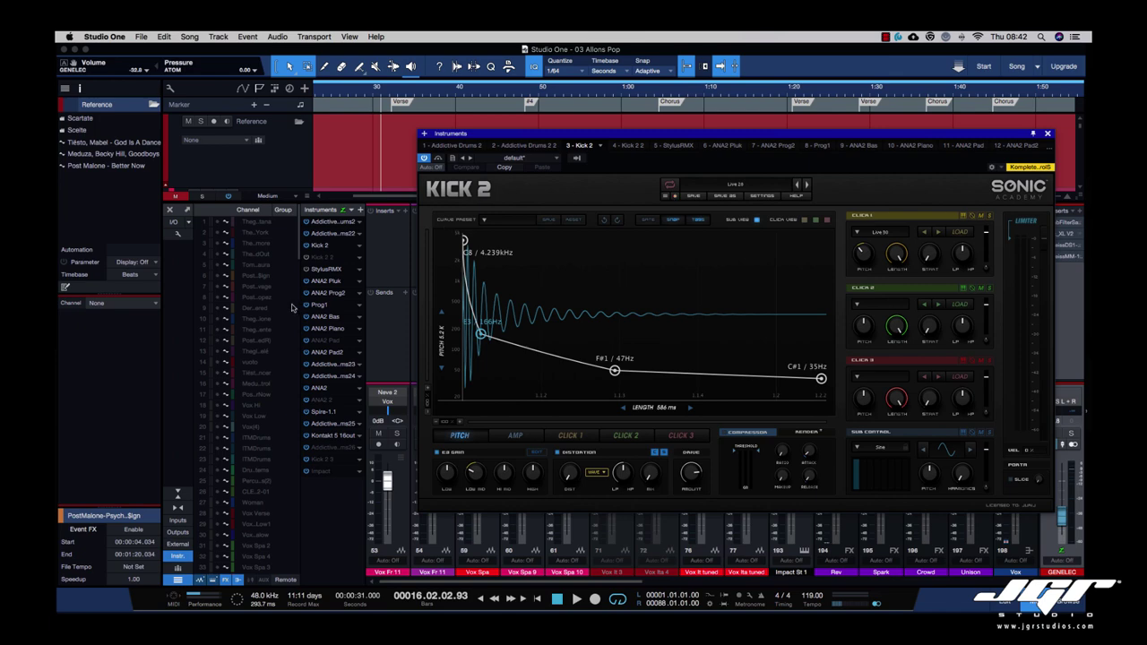
left_click(328, 364)
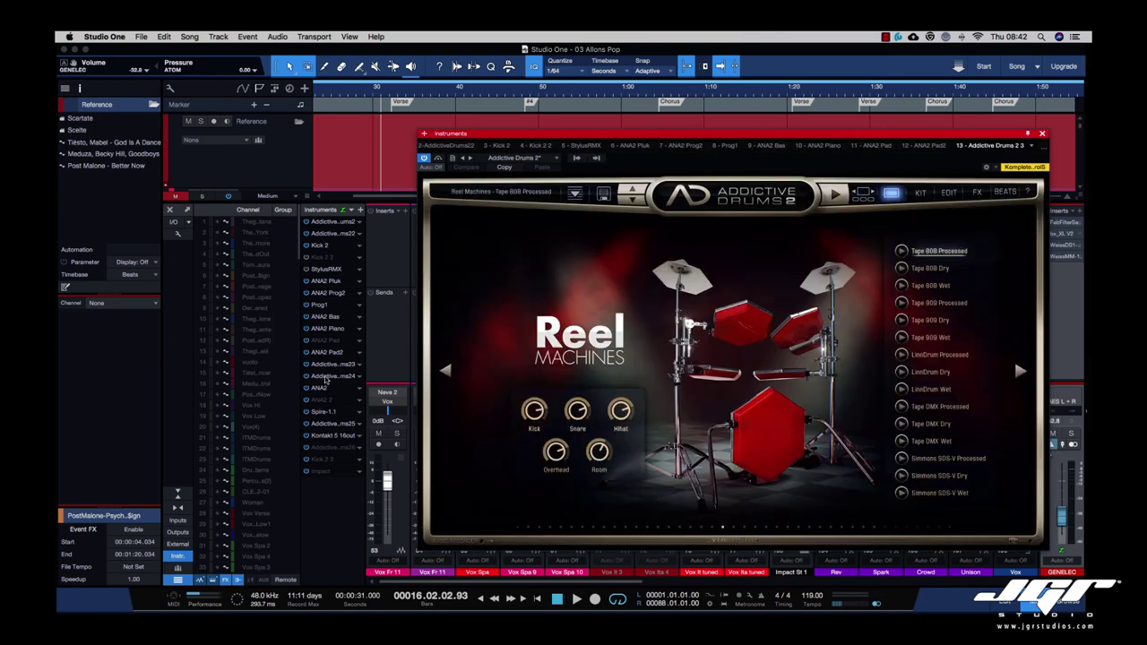
left_click(327, 377)
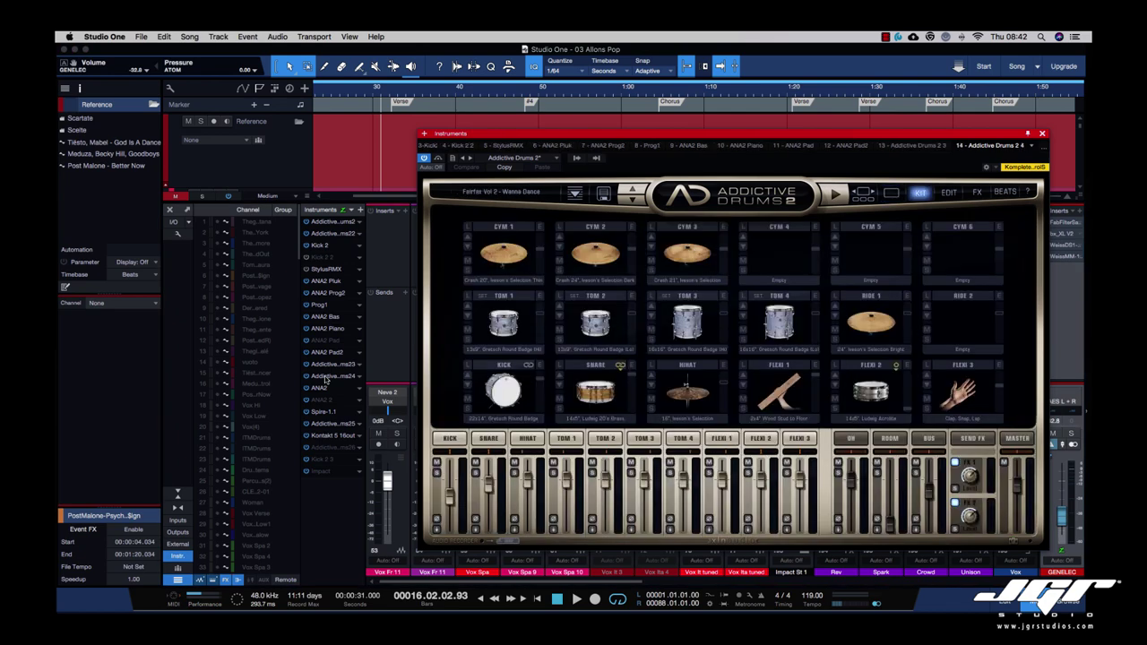
left_click(332, 424)
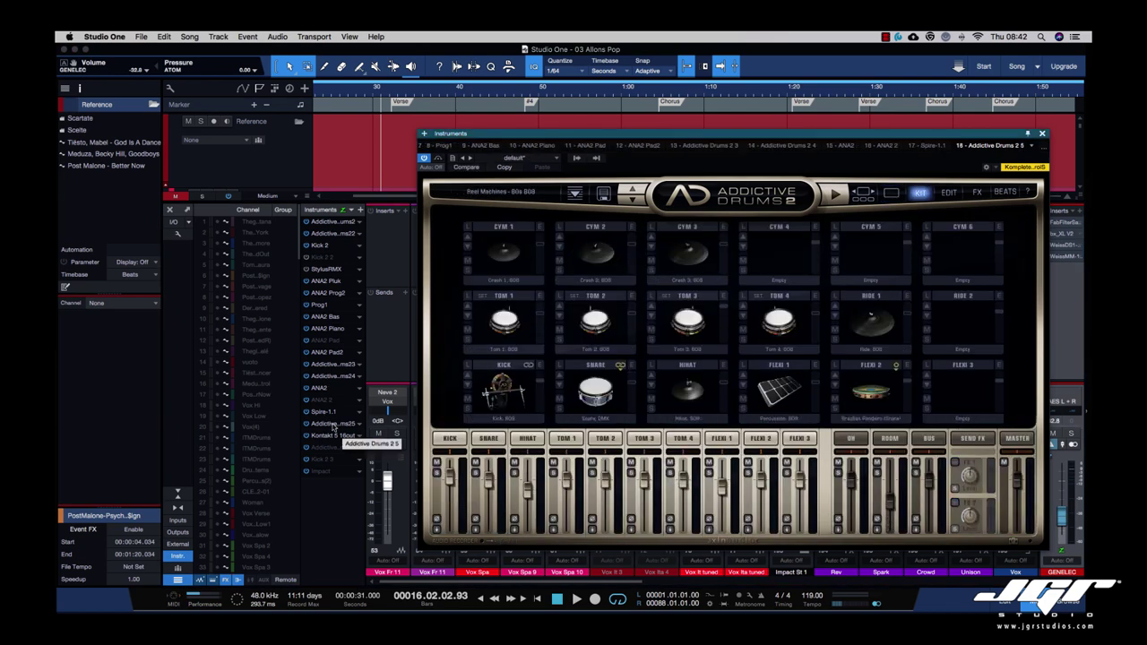
left_click(326, 474)
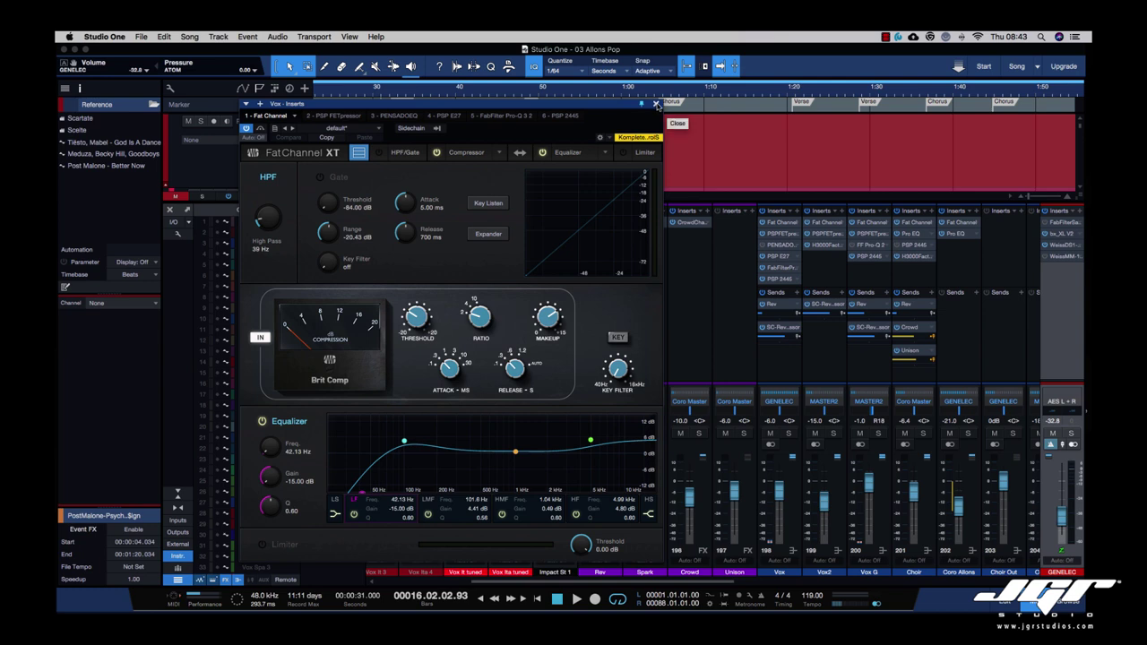
- Close the Fat Channel window, remove the PENSADO EQ insert from the Vox bus, and view its PSP FETpressor and PSP E27 inserts
left_click(656, 104)
left_click(780, 245, "alt")
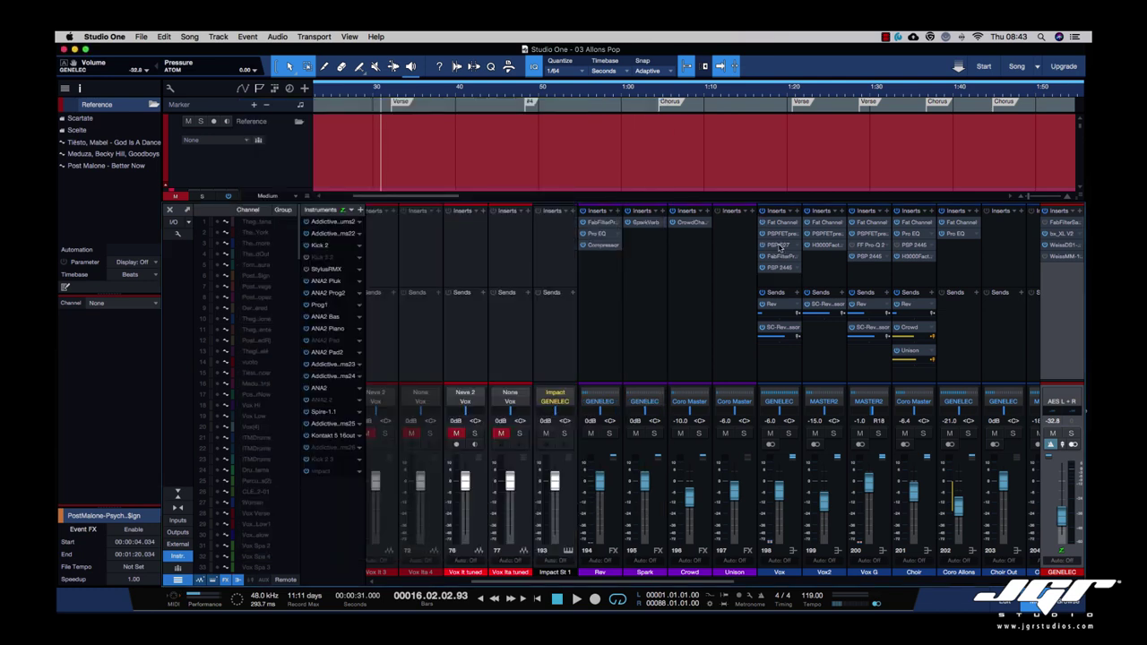
left_click(777, 234)
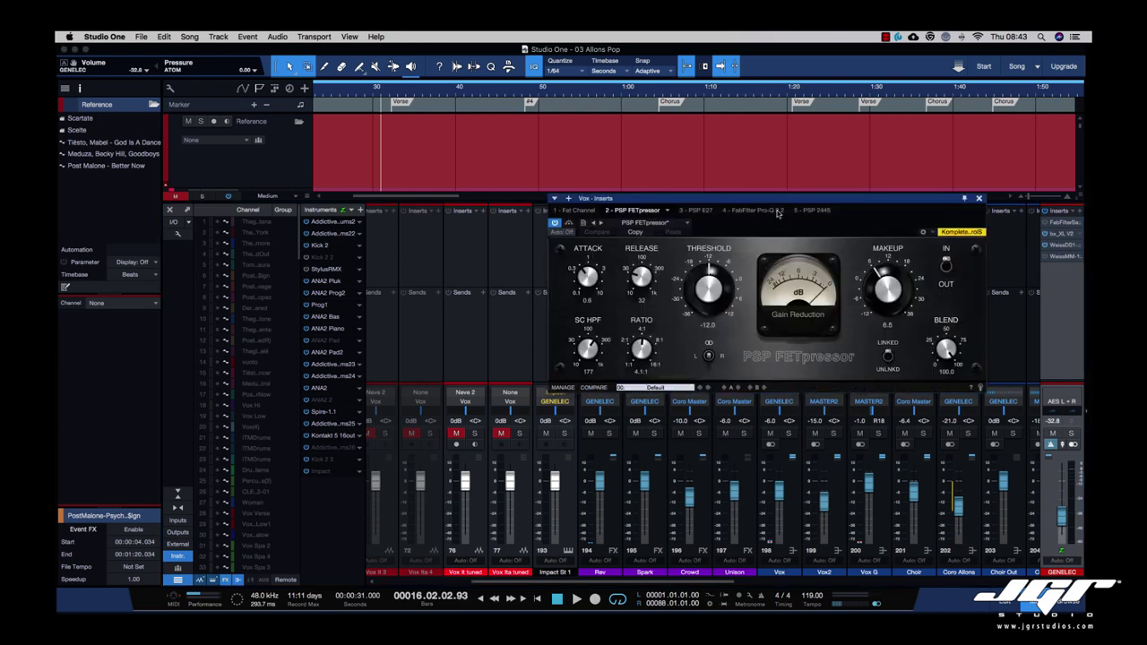
left_click_drag(778, 213, 774, 350)
left_click(776, 247)
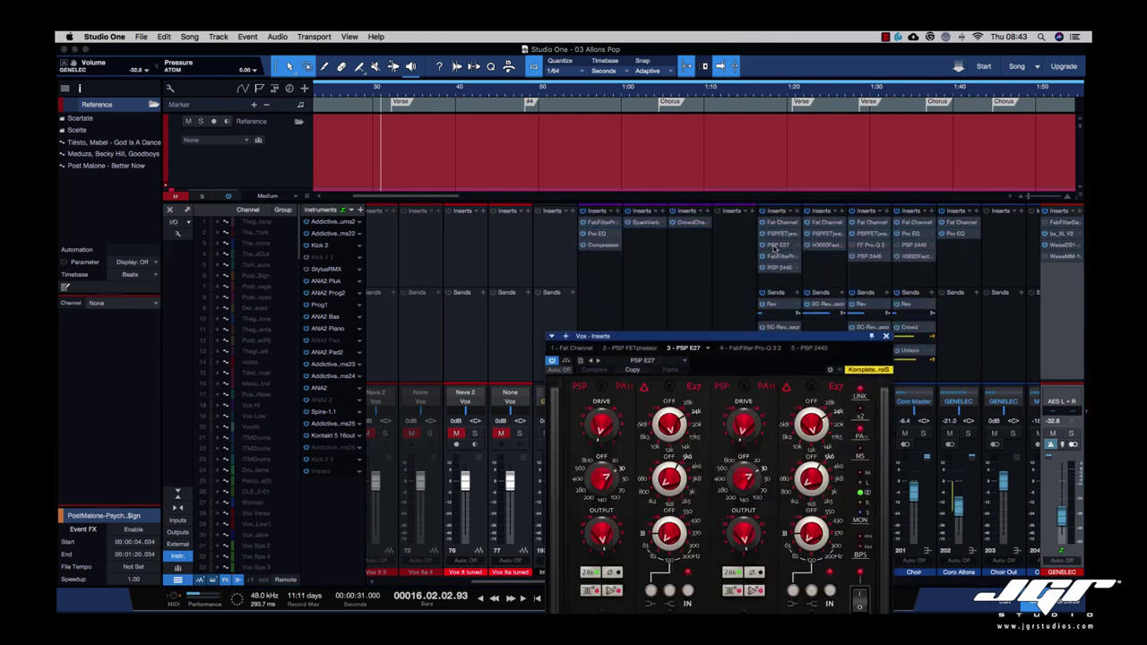
- View the FabFilter Pro-Q 3 insert on the Vox bus, reposition its window and close it
left_click(789, 257)
left_click_drag(857, 342, 641, 179)
left_click(850, 177)
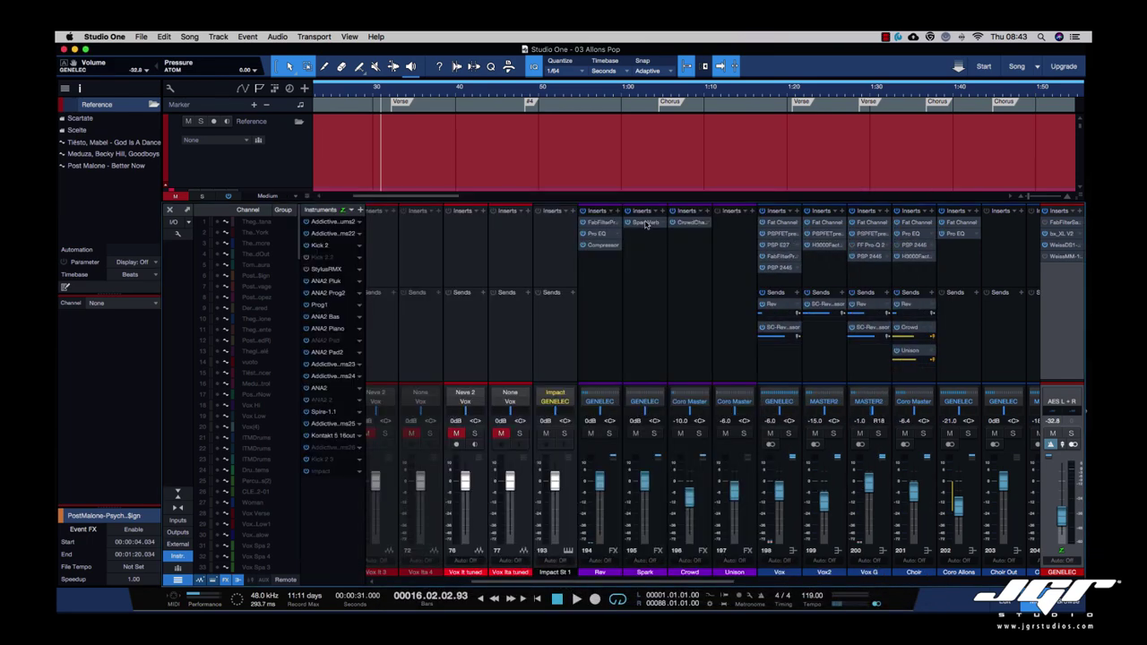
- View the SparkVerb insert on the Spark channel and the FabFilter Pro-R insert on the Rev channel, closing the effect window at the end
left_click(652, 226)
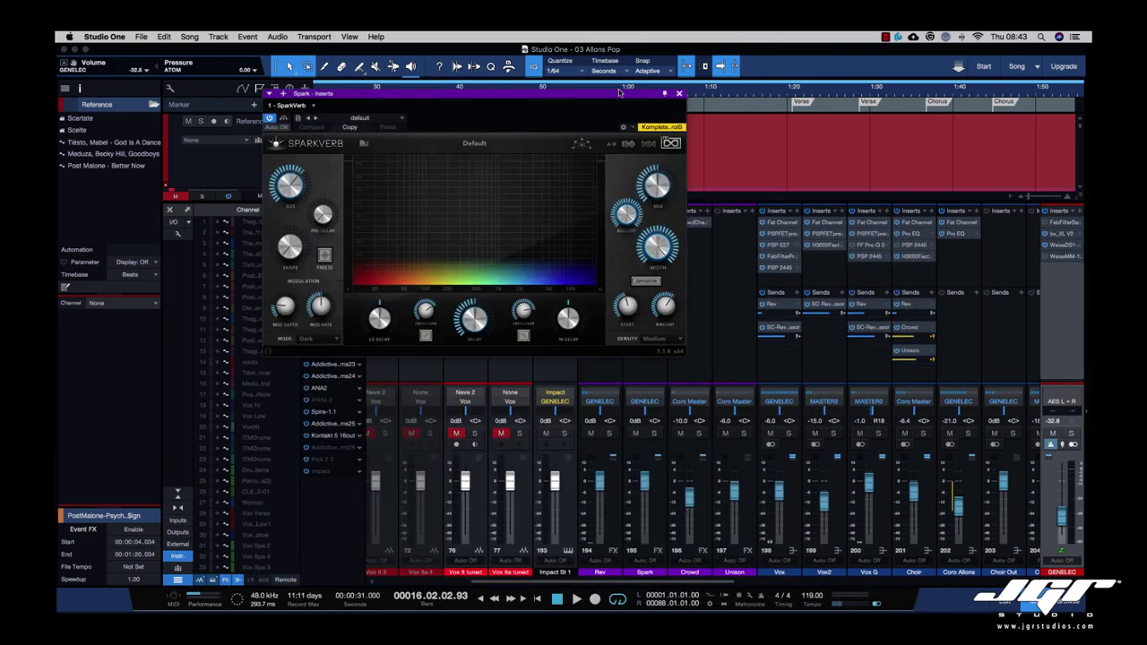
left_click(548, 92)
left_click_drag(549, 93, 602, 123)
left_click_drag(627, 133, 628, 137)
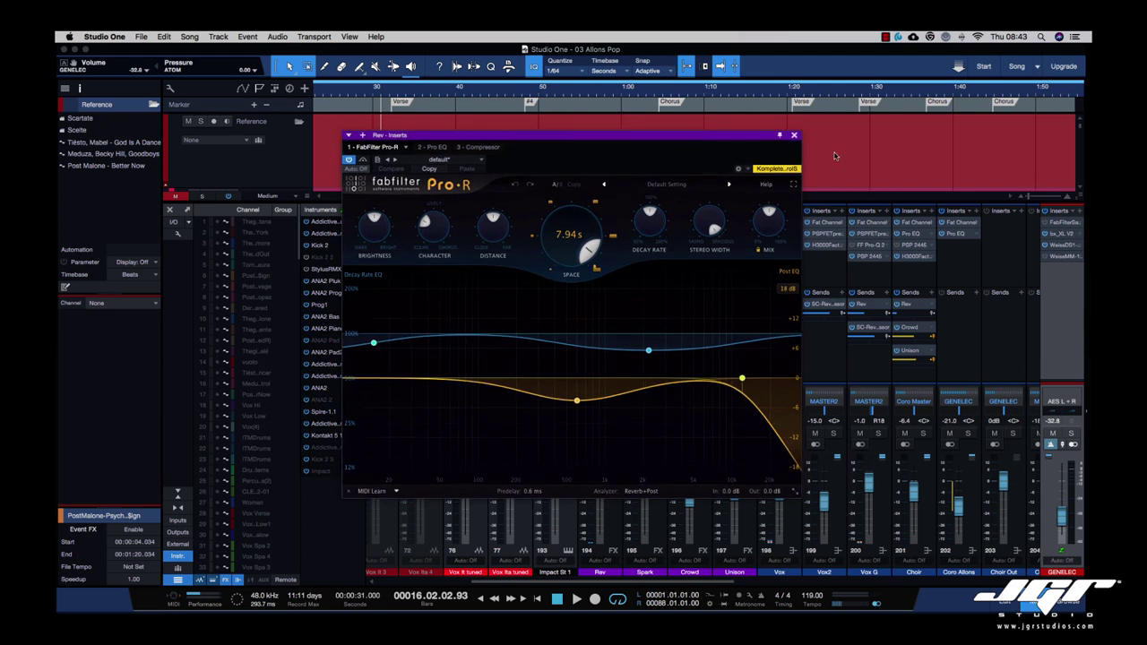
left_click(794, 135)
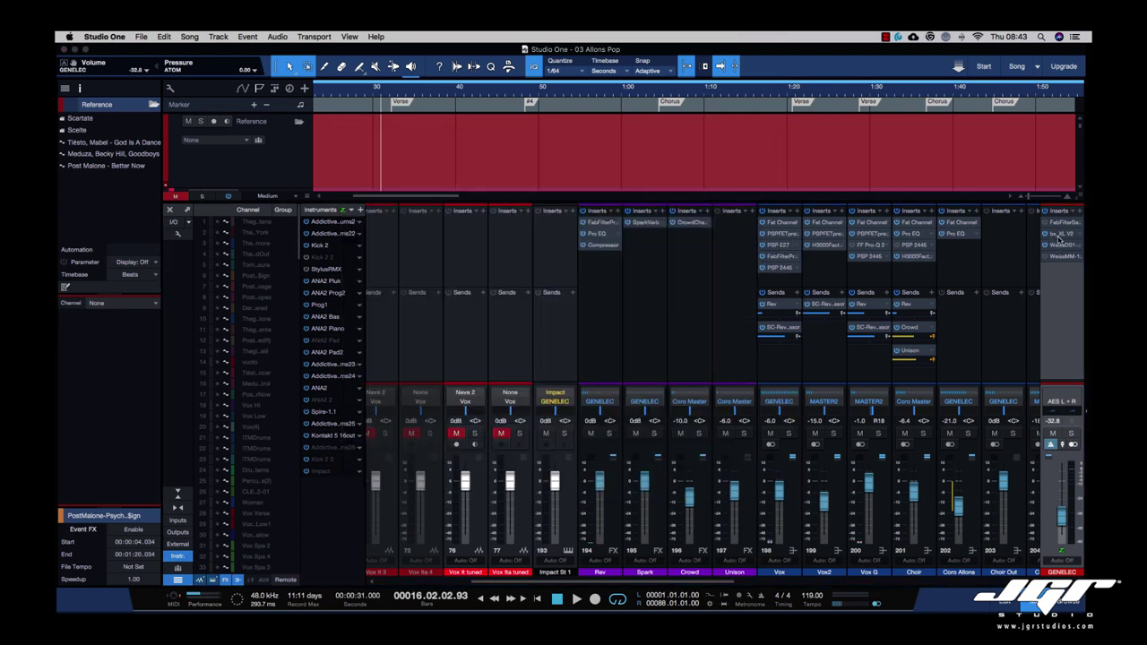
- View the bx_XL V2 and Weiss DS1-MK3 inserts on the GENELEC output, closing each window
left_click(1062, 233)
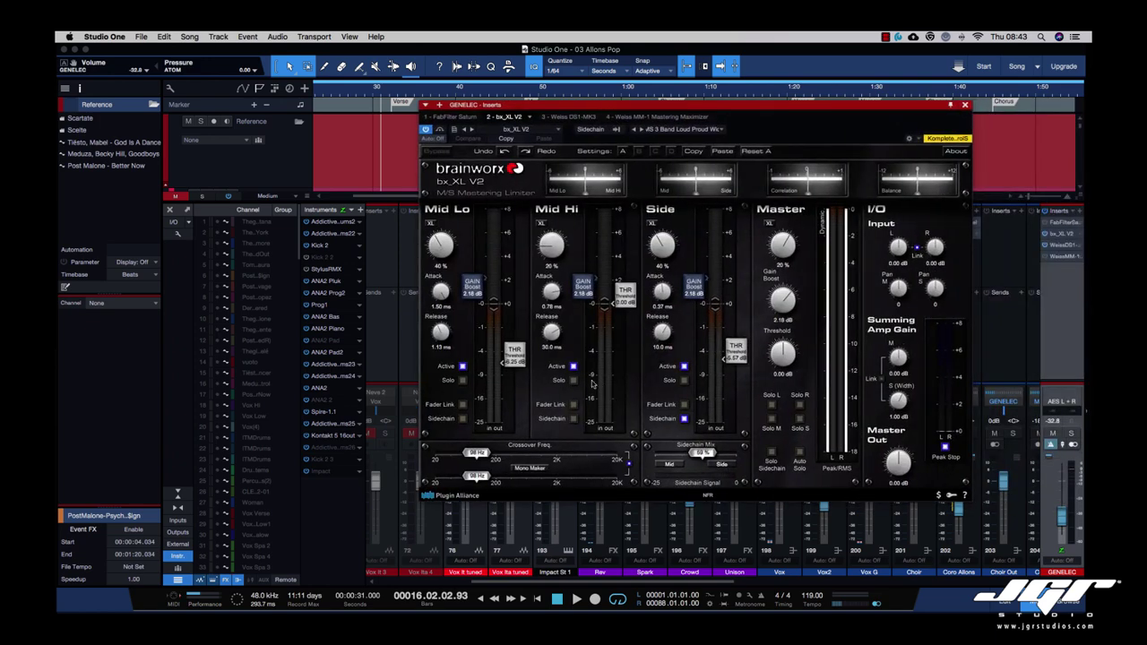
left_click(965, 106)
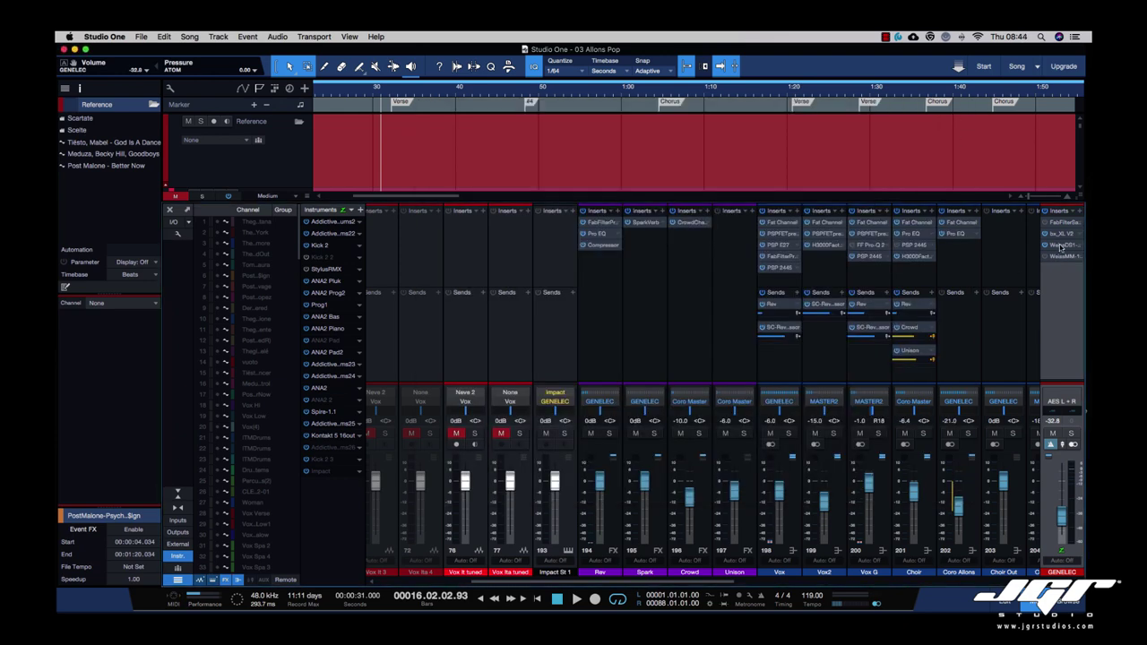
left_click(1064, 244)
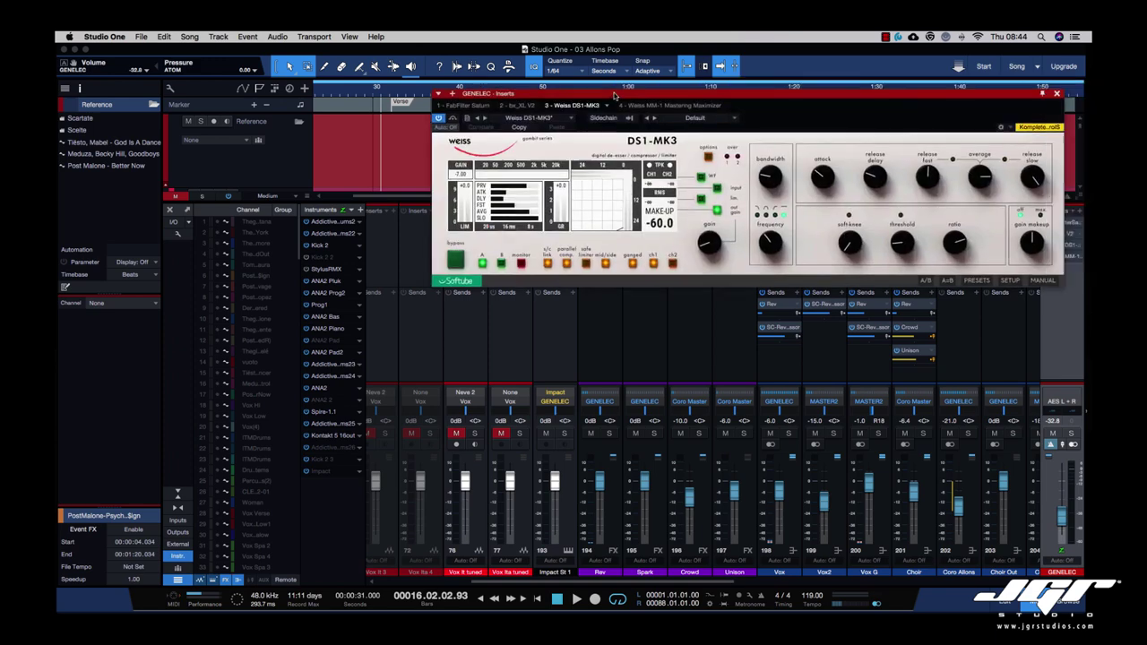
left_click_drag(925, 98, 847, 163)
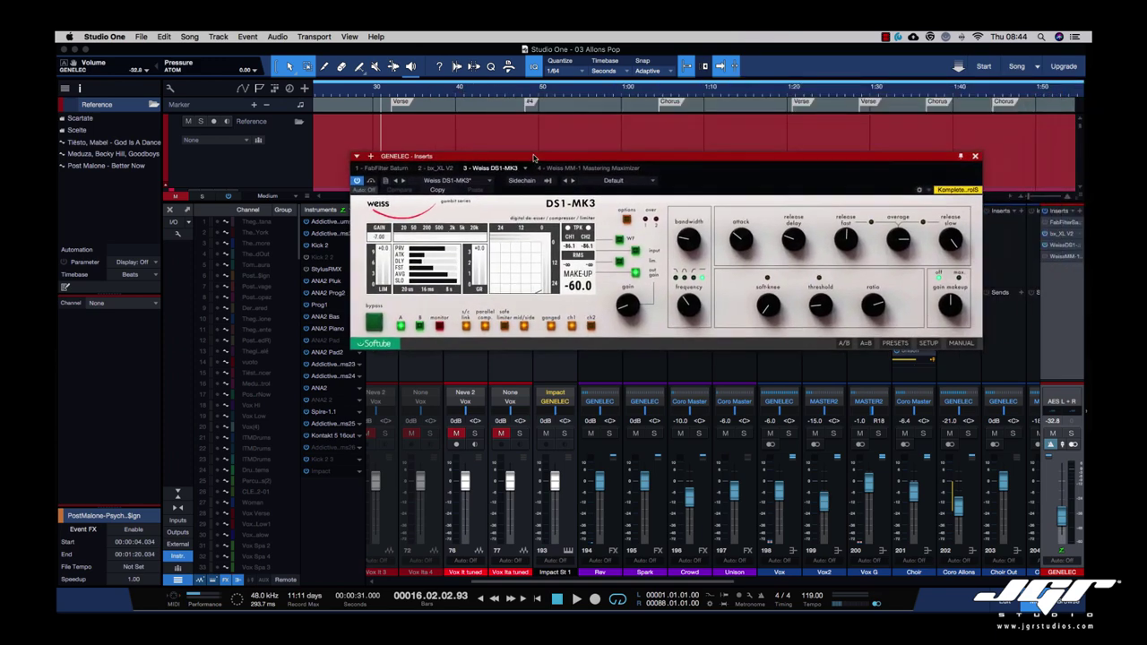
left_click(978, 155)
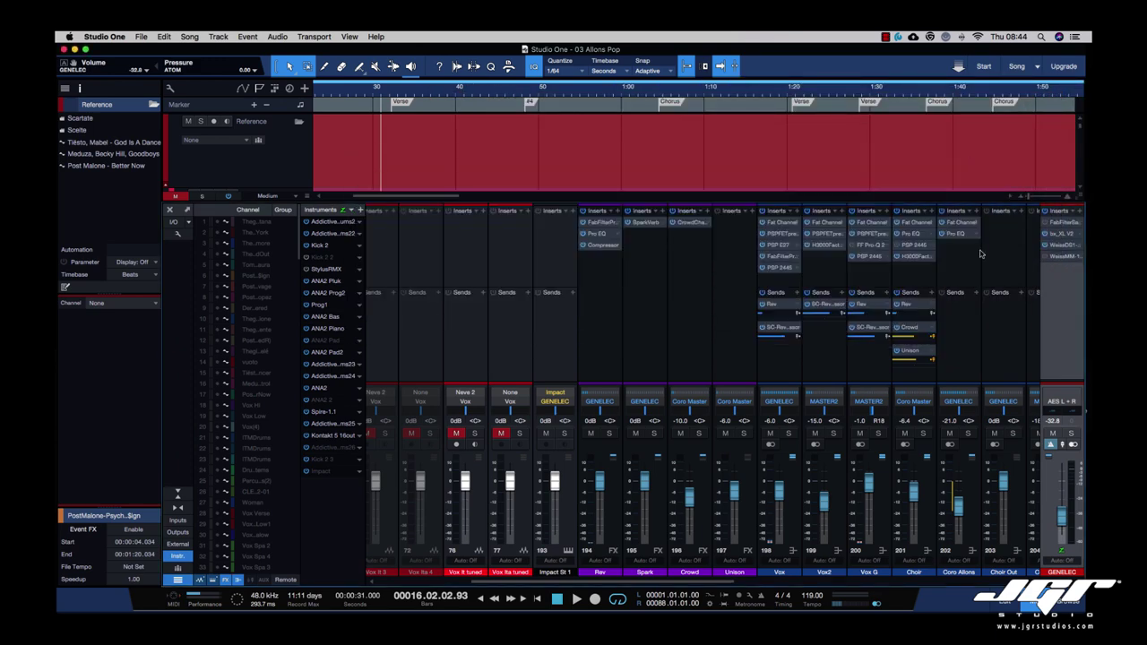
- View the sidechain source list of the Compressor insert on the Coro Master bus, and close the effect window
scroll(975, 260, "right", 5)
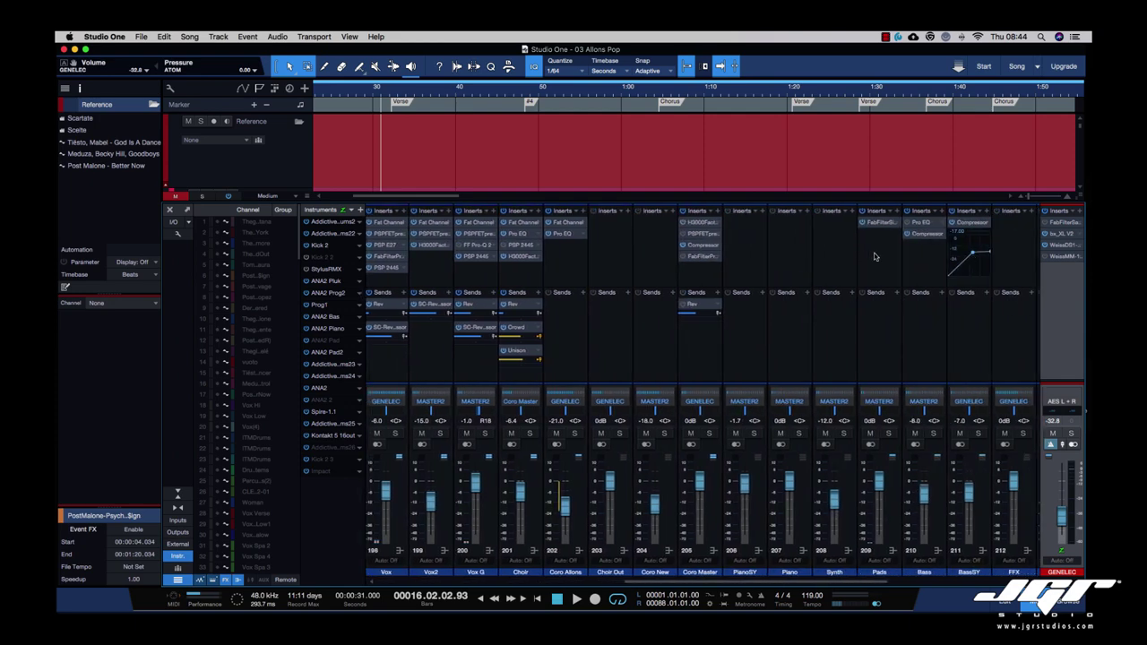
scroll(875, 257, "left", 6)
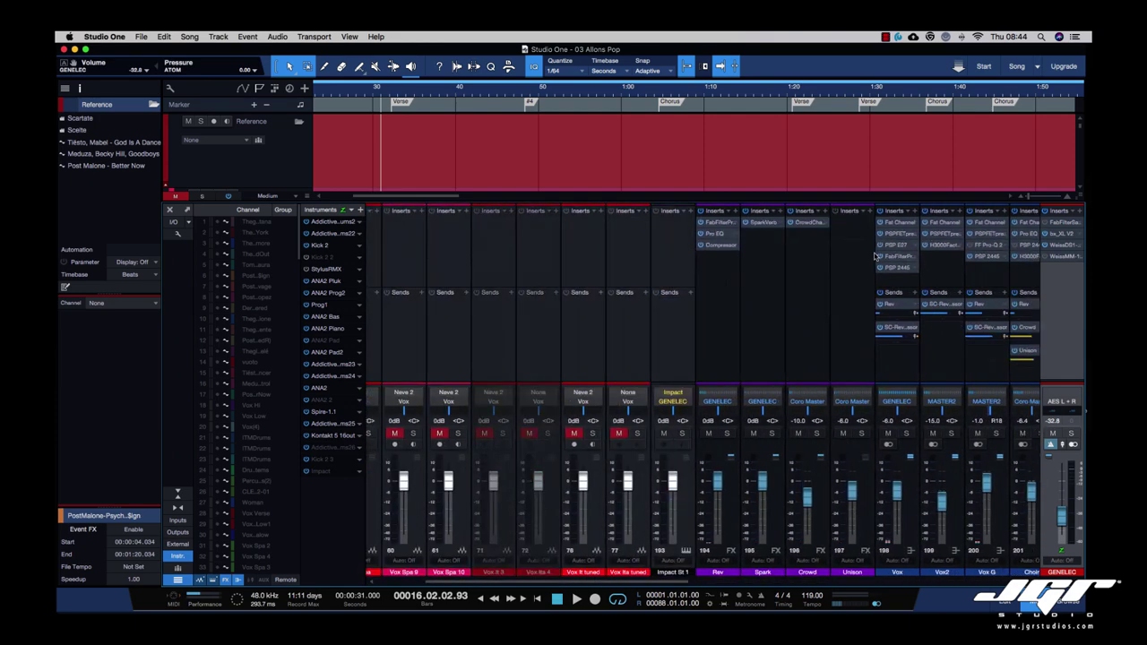
scroll(875, 257, "right", 5)
scroll(883, 269, "left", 1)
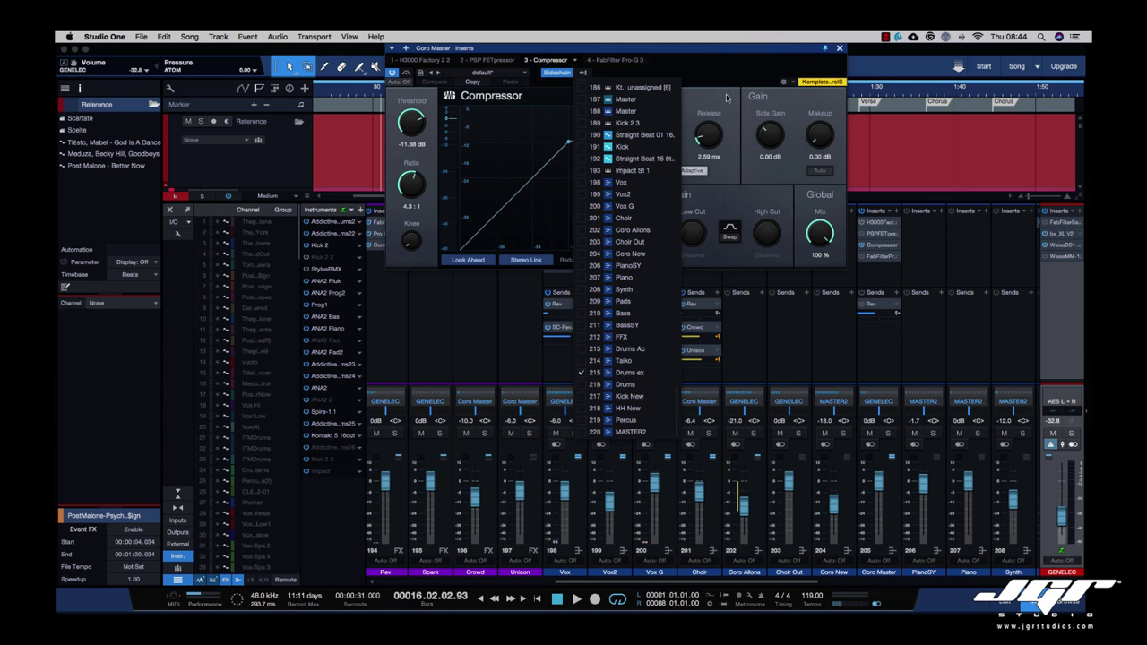
left_click(885, 53)
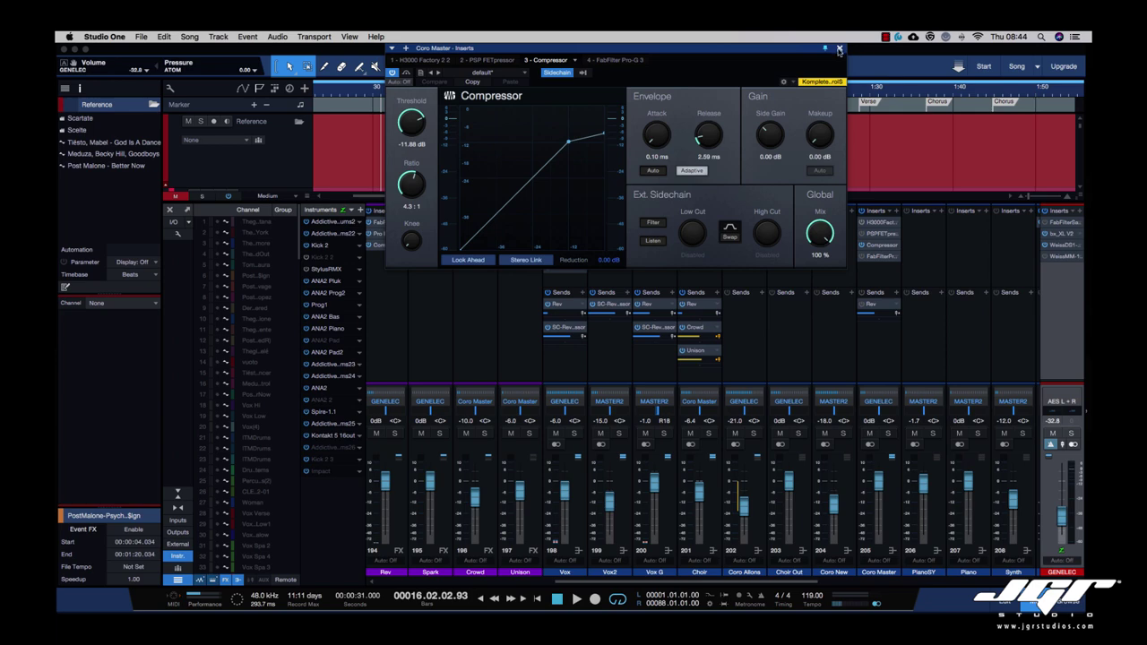
left_click(839, 51)
- View the ULTRAMARINE4 and ULTRAMARINE4EQA27 inserts on the MASTER2 bus, closing each window
scroll(877, 325, "left", 10)
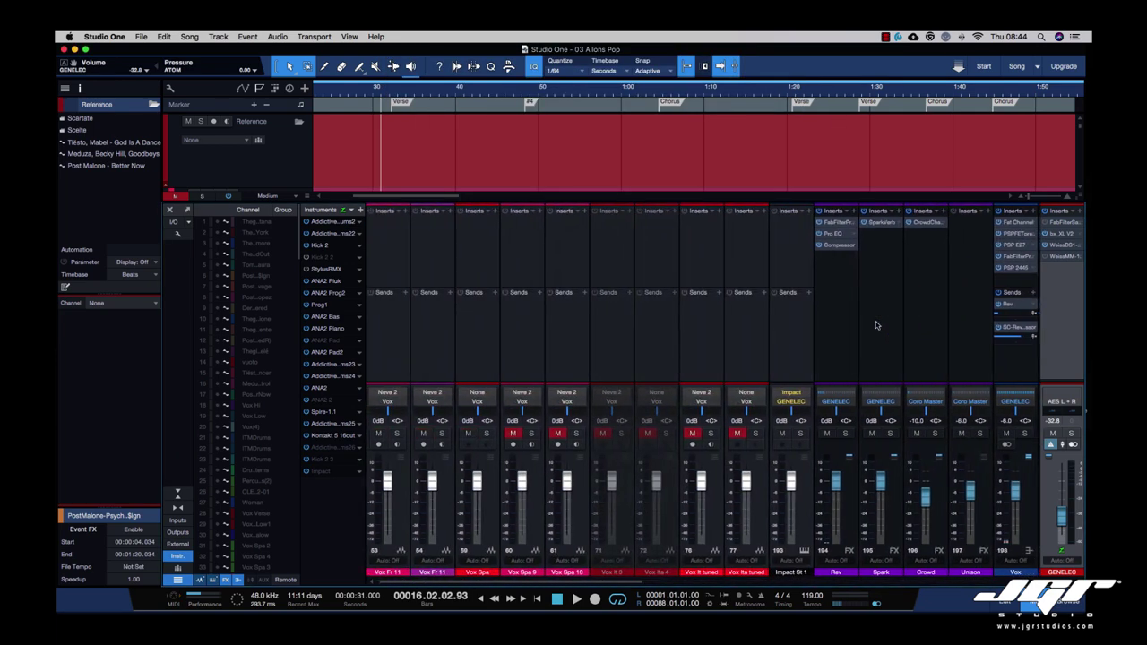
scroll(877, 325, "right", 10)
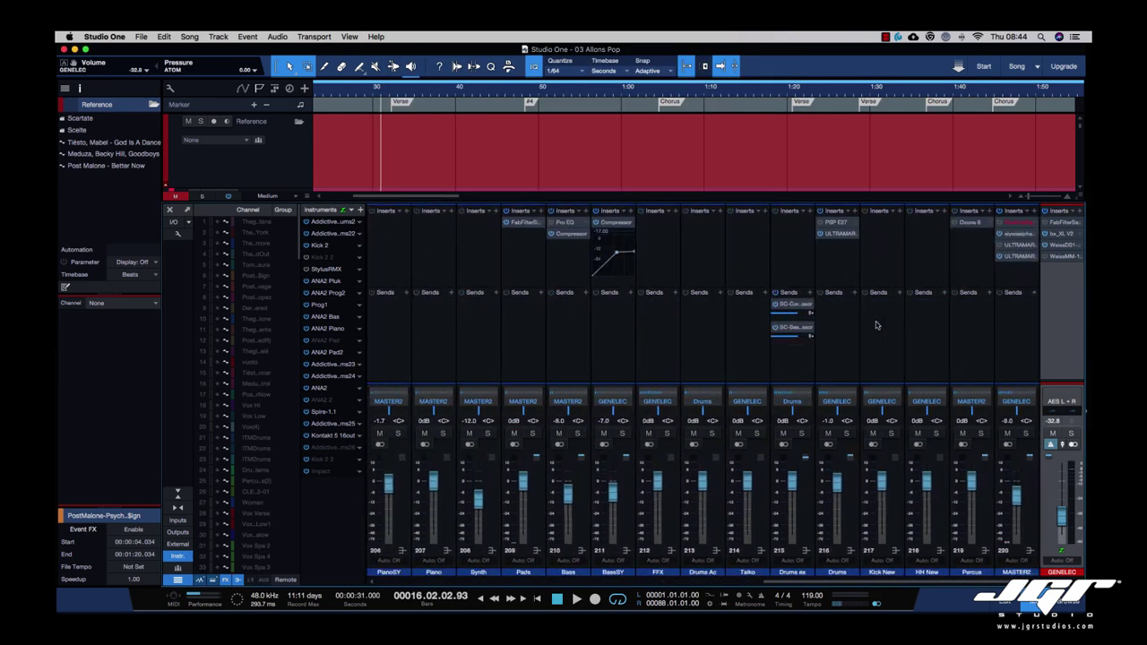
key("ctrl+s")
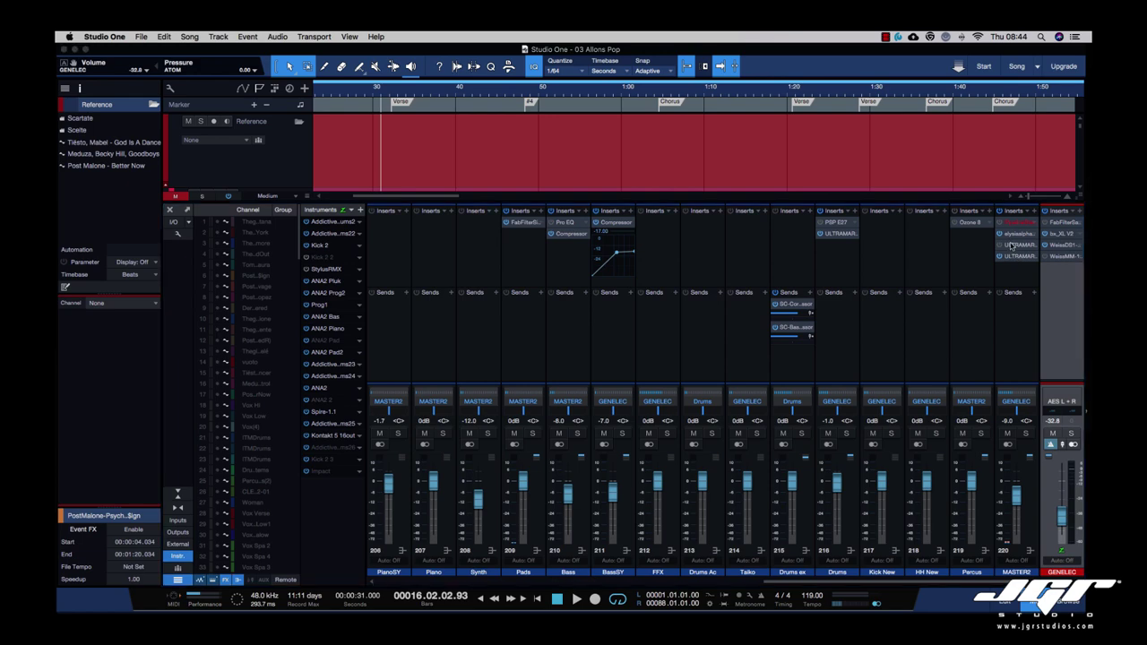
left_click(1019, 244)
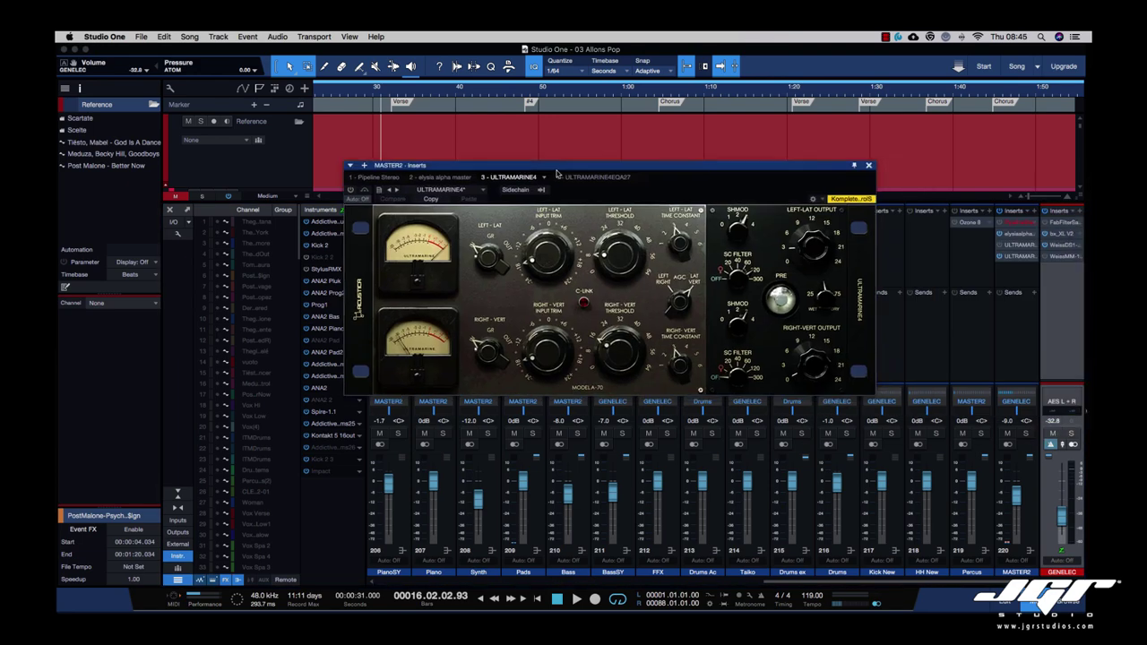
mouse_move(813, 167)
left_mouse_down()
mouse_move(790, 192)
mouse_move(799, 173)
left_mouse_up()
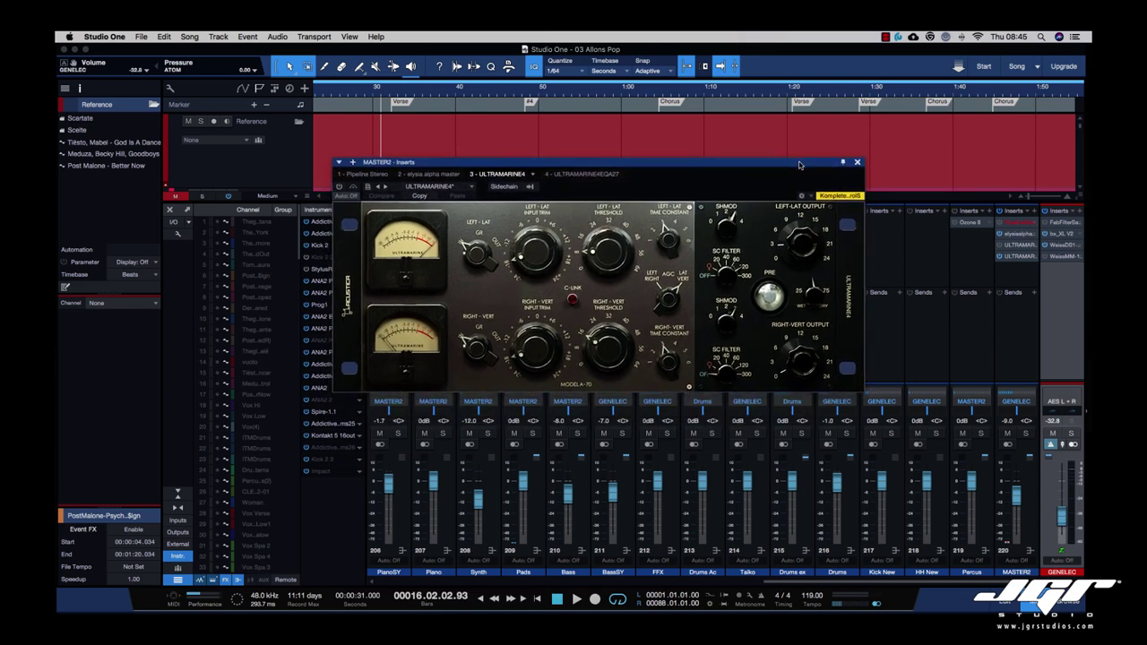
left_click(857, 164)
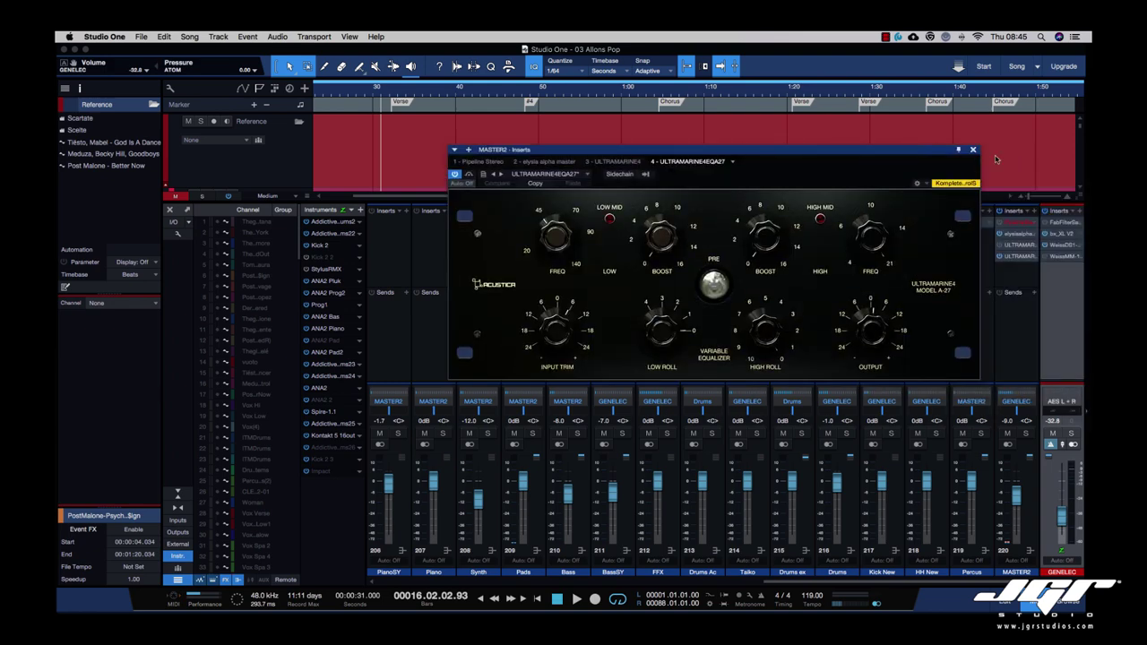
left_click(976, 155)
- Open the song's audio I/O setup from the mixer and examine how the input and output channels map to the Fireface UFX+
scroll(901, 248, "left", 10)
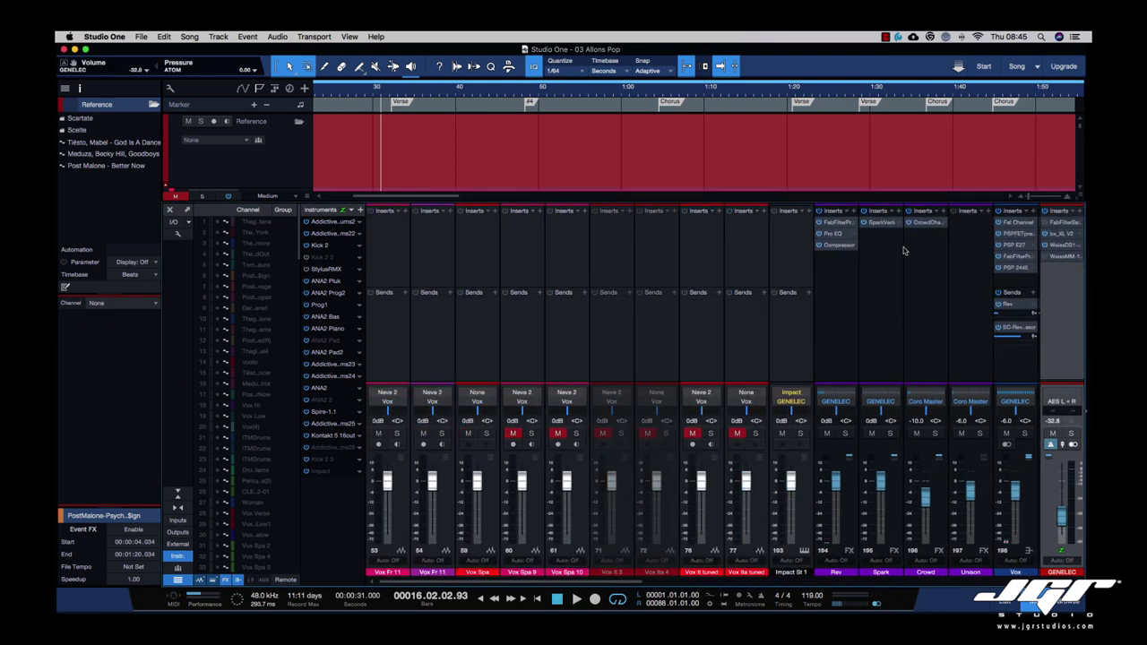
scroll(495, 248, "right", 10)
scroll(495, 247, "left", 10)
left_click(174, 221)
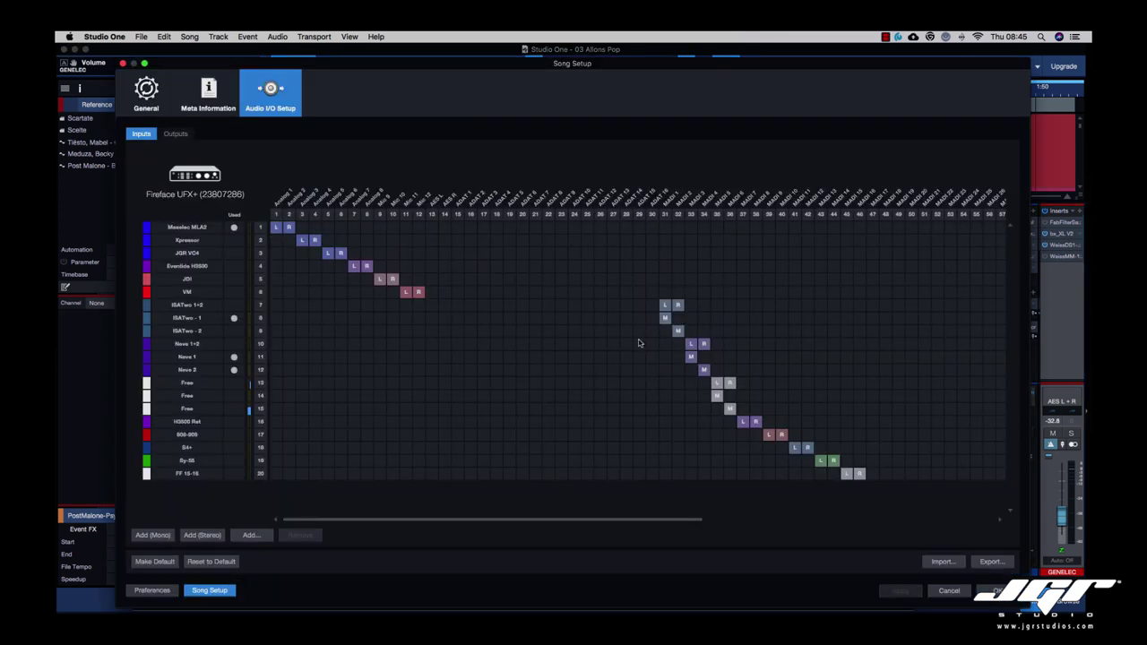
left_click(176, 134)
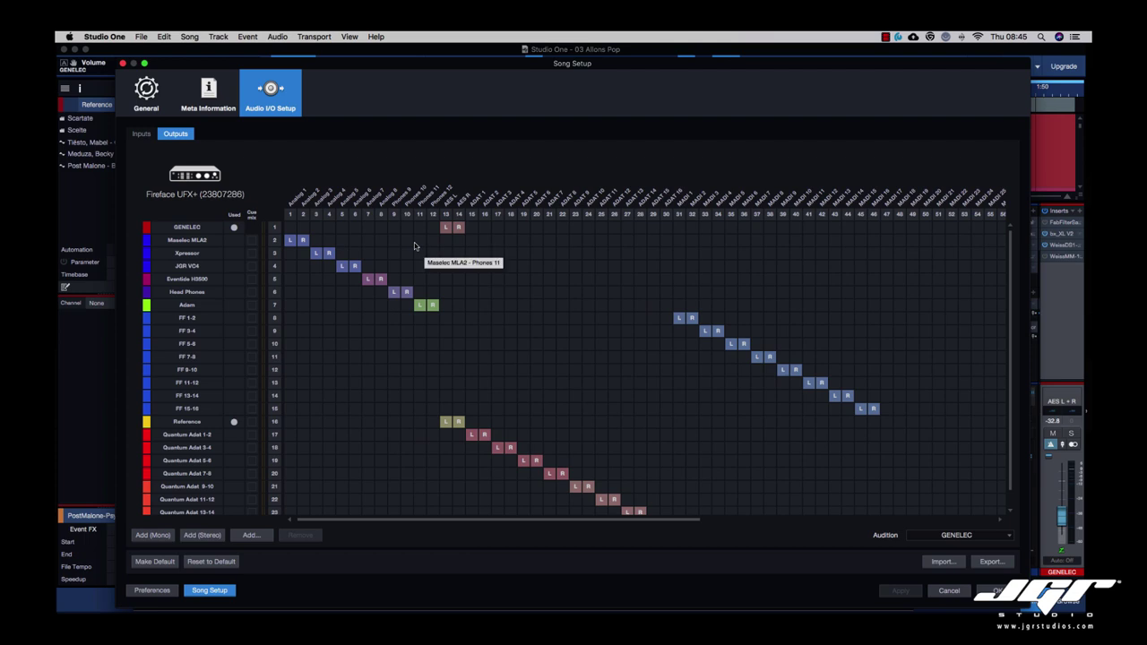
scroll(749, 325, "down", 1)
scroll(730, 321, "up", 1)
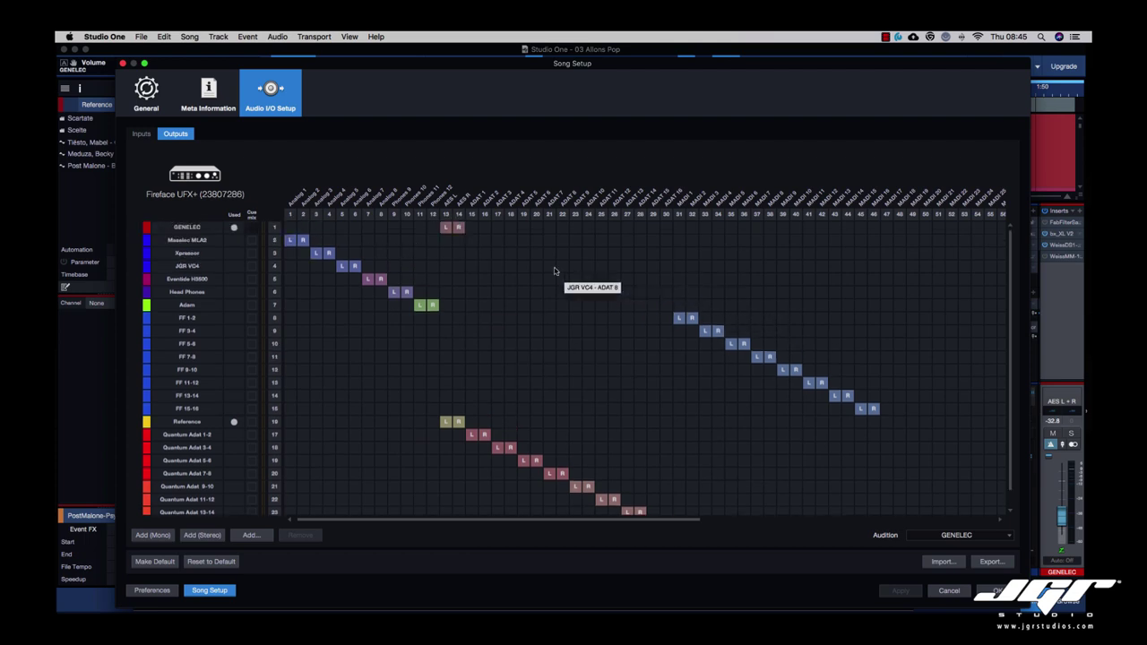
left_click(141, 134)
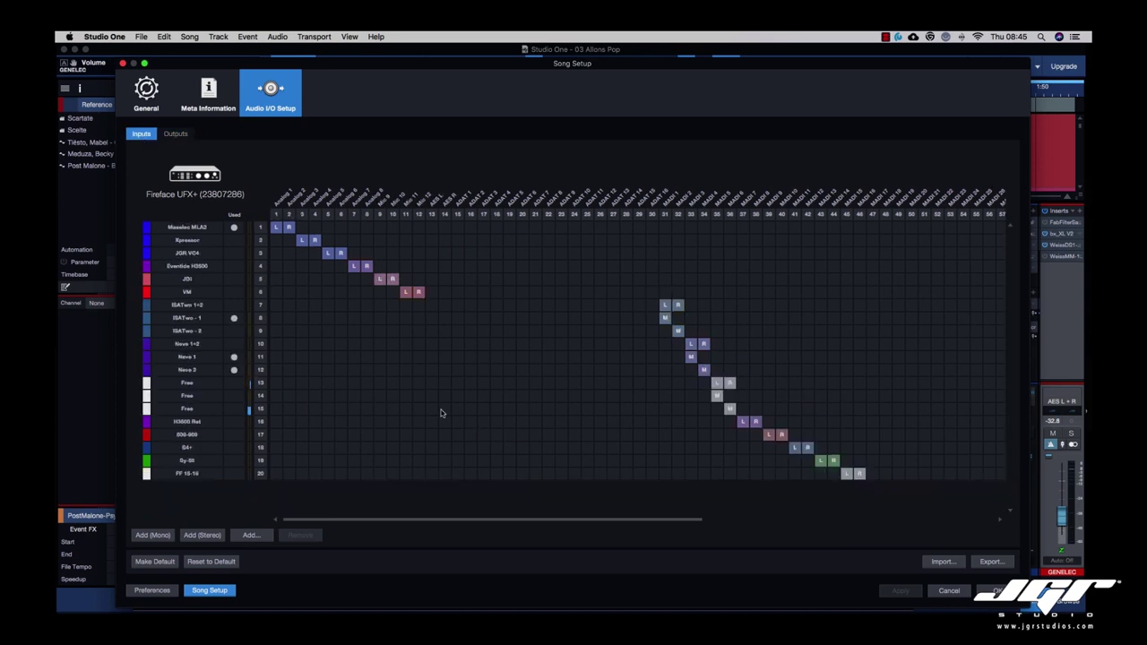
left_click(176, 134)
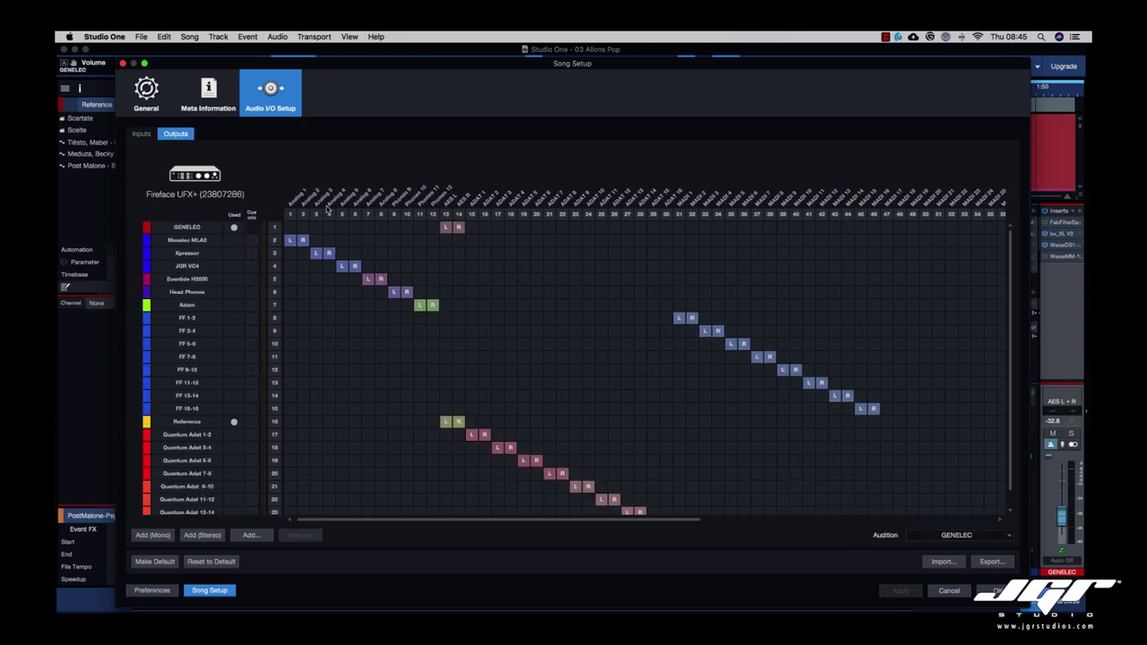
scroll(328, 211, "right", 10)
scroll(333, 211, "left", 9)
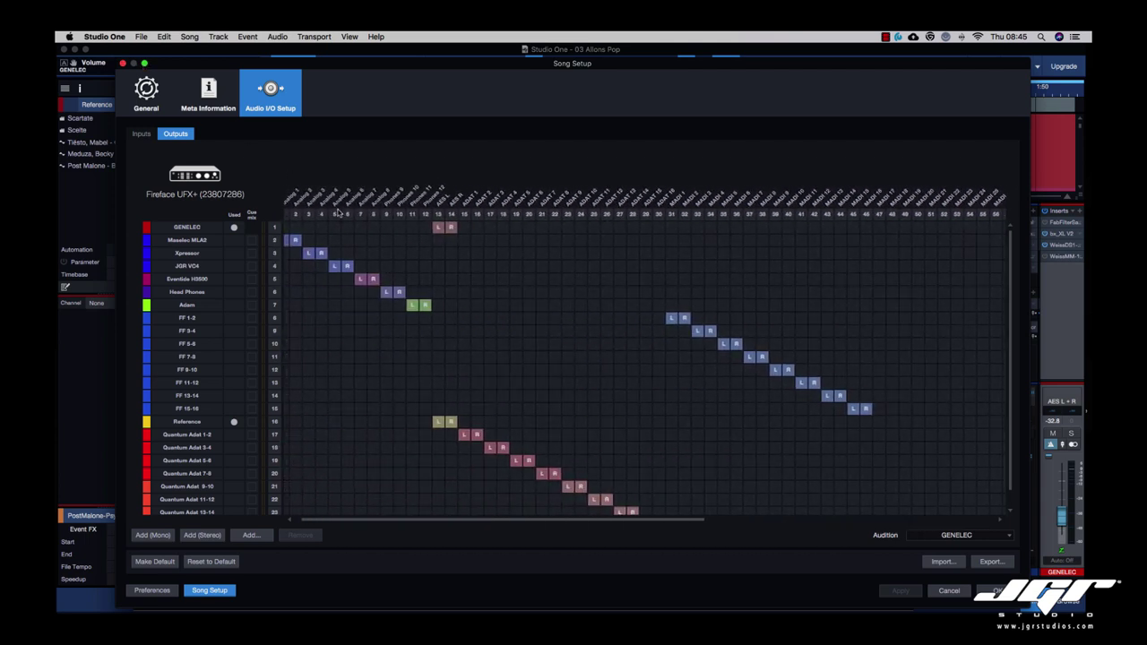
scroll(339, 212, "left", 1)
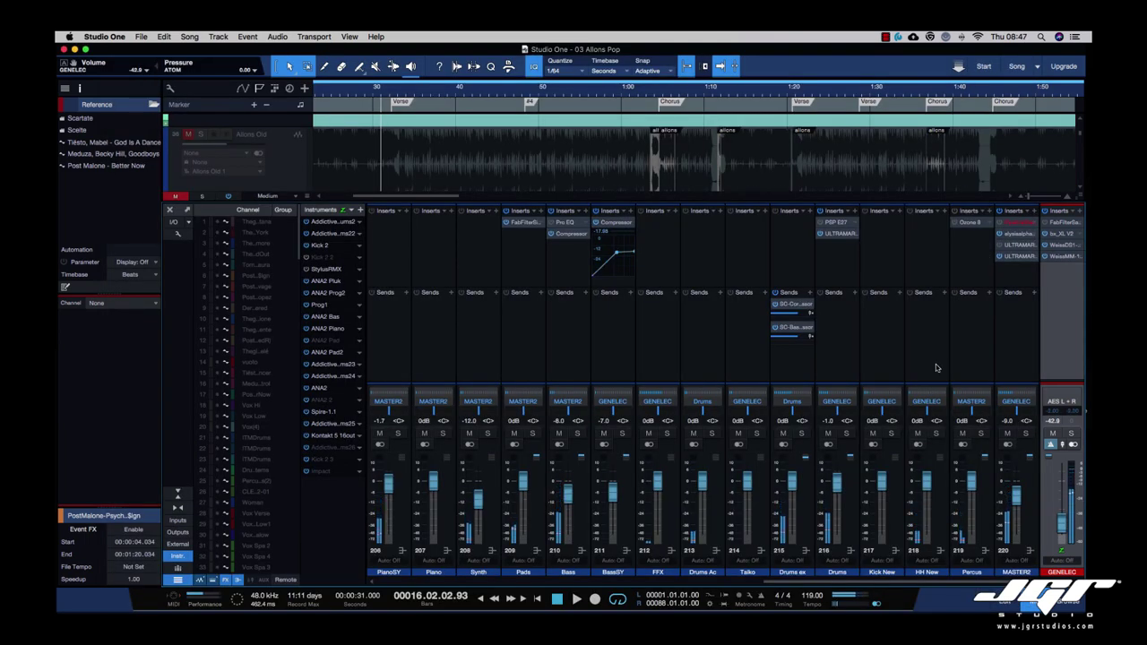
- In the Choir bus's Pro EQ insert, turn off the LC filter and turn on the LLC filter, and close the window
scroll(734, 256, "left", 3)
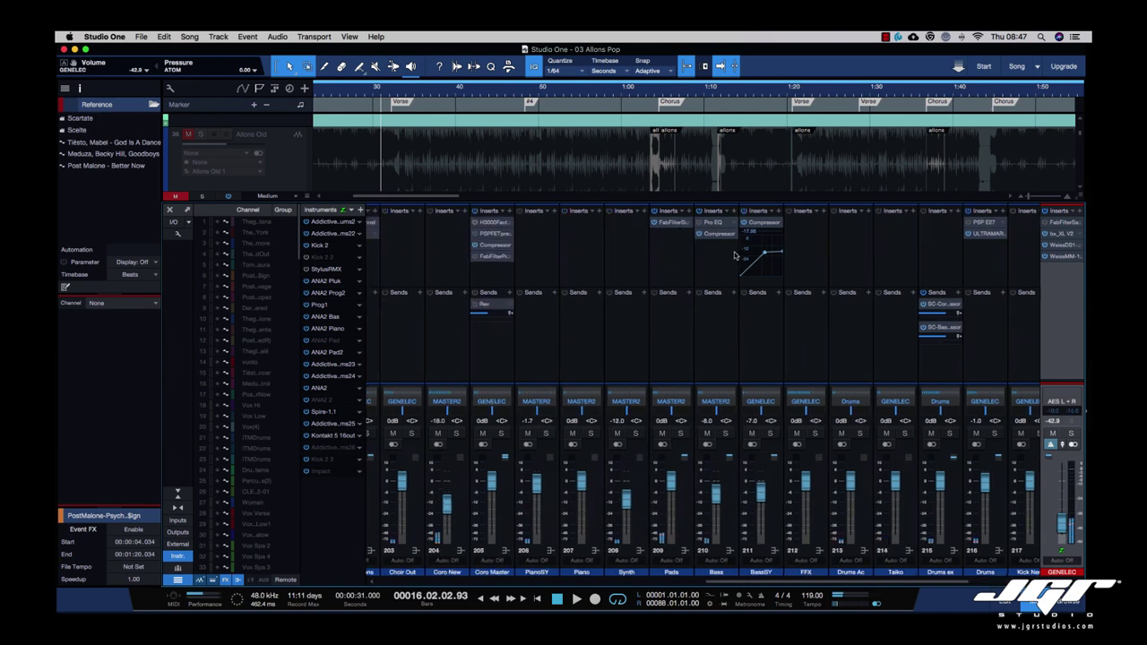
scroll(734, 256, "left", 11)
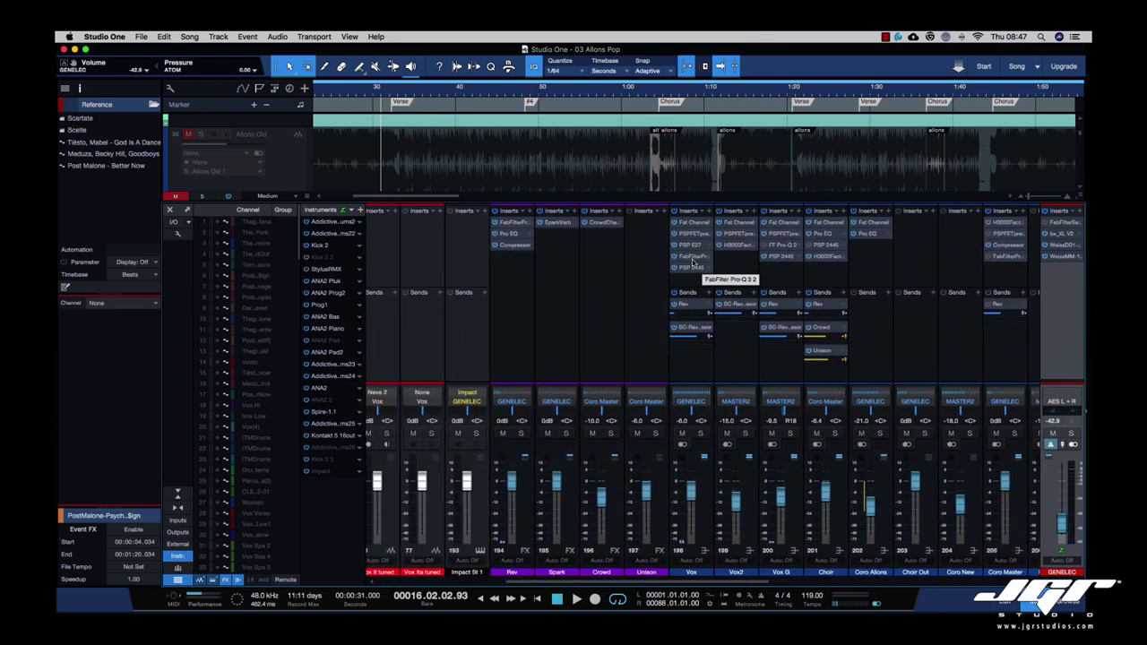
left_click(821, 234)
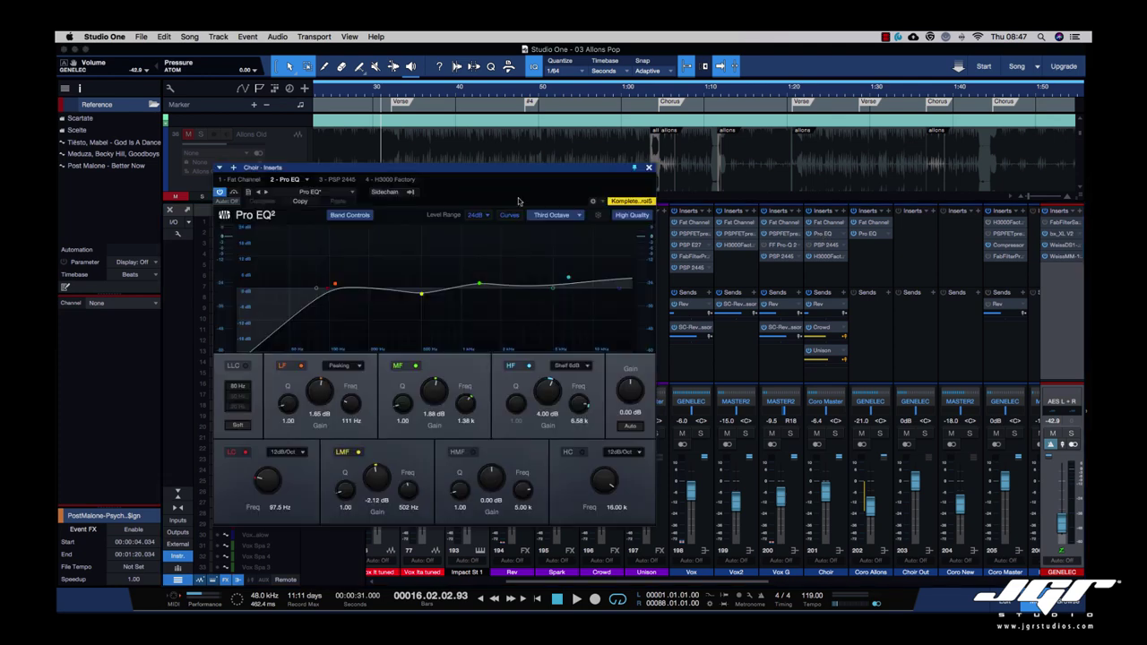
left_click_drag(454, 173, 612, 173)
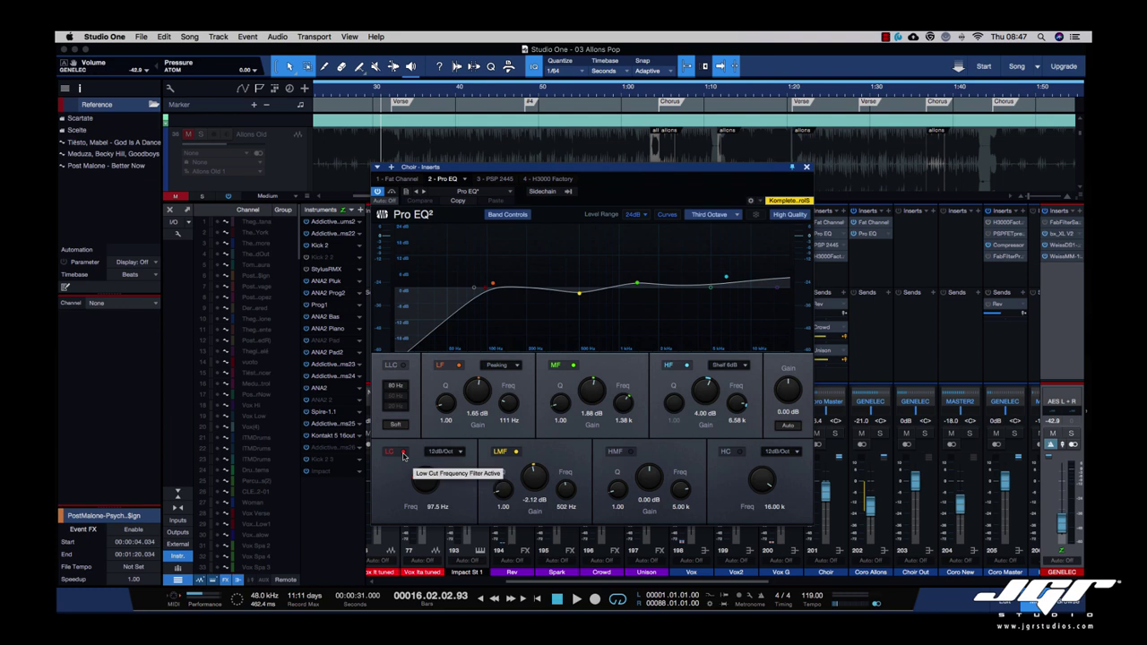
left_click(404, 455)
left_click(403, 365)
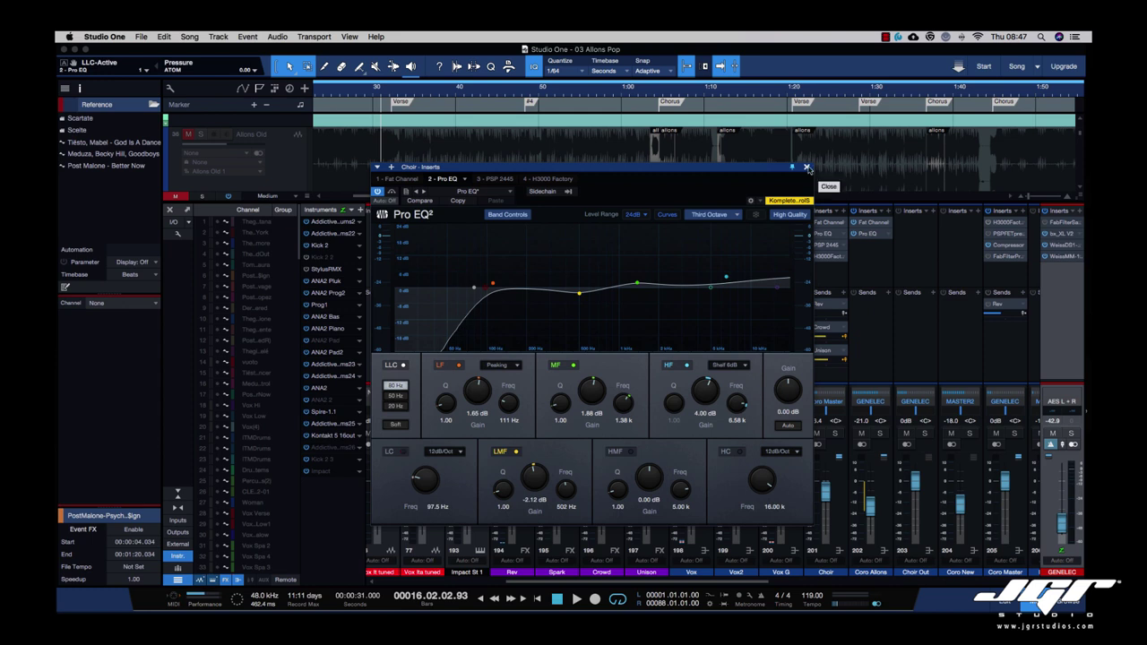
left_click_drag(751, 169, 755, 152)
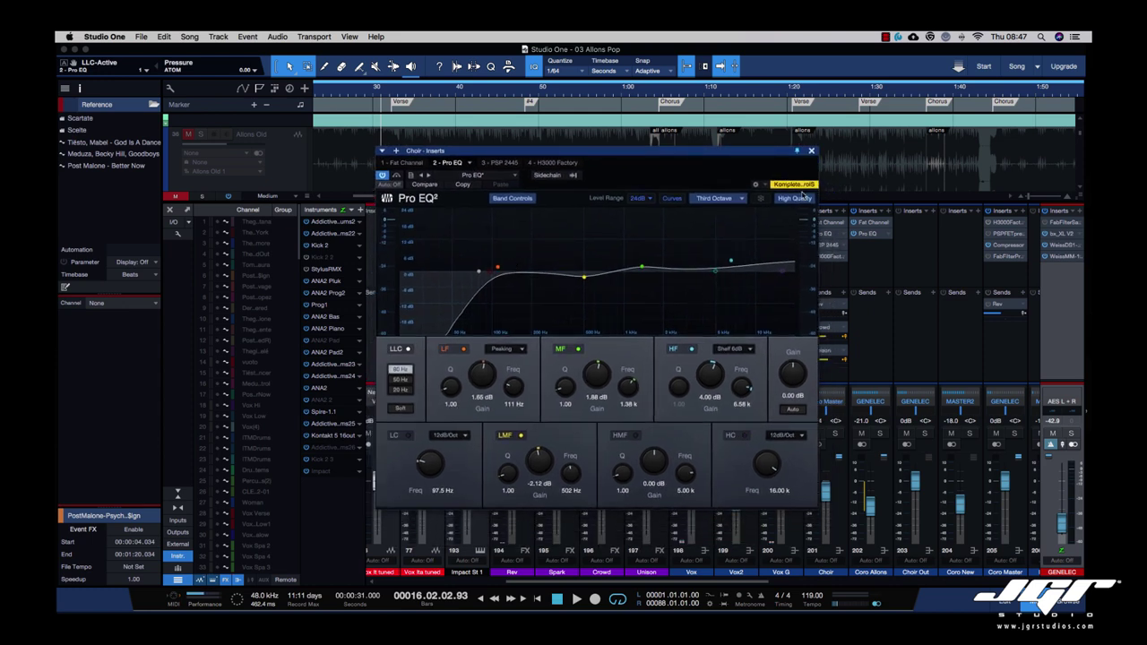
left_click(810, 151)
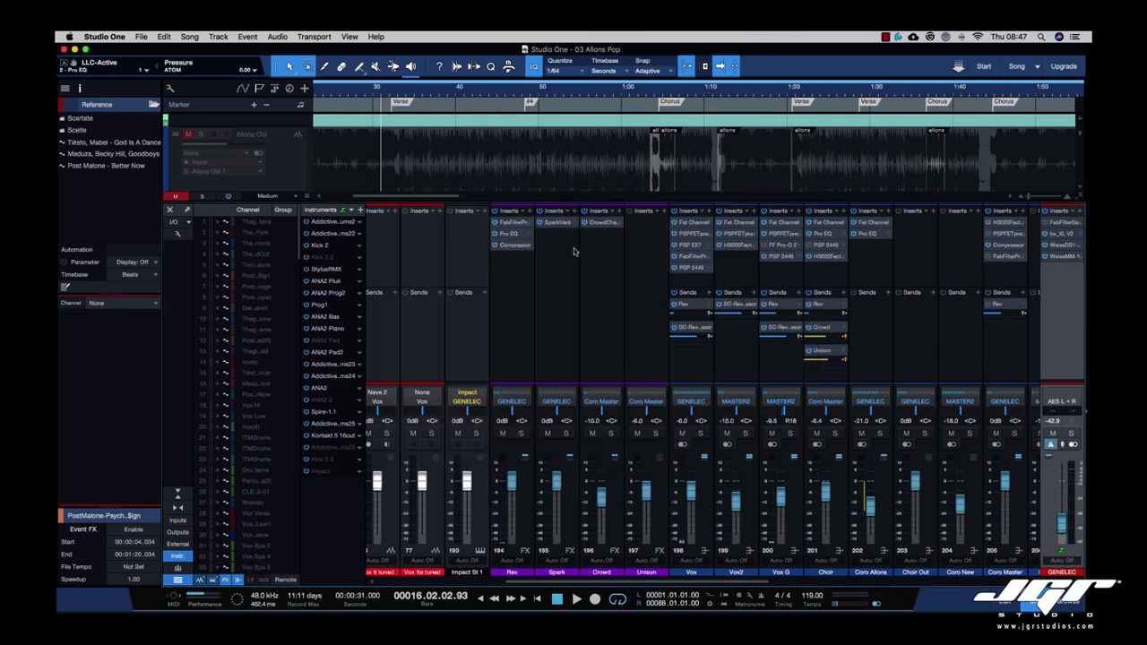
- Browse the available insert effects for the Unison channel by vendor, down to the native effects such as Mixtool and Pro EQ
left_click(662, 211)
scroll(704, 309, "down", 4)
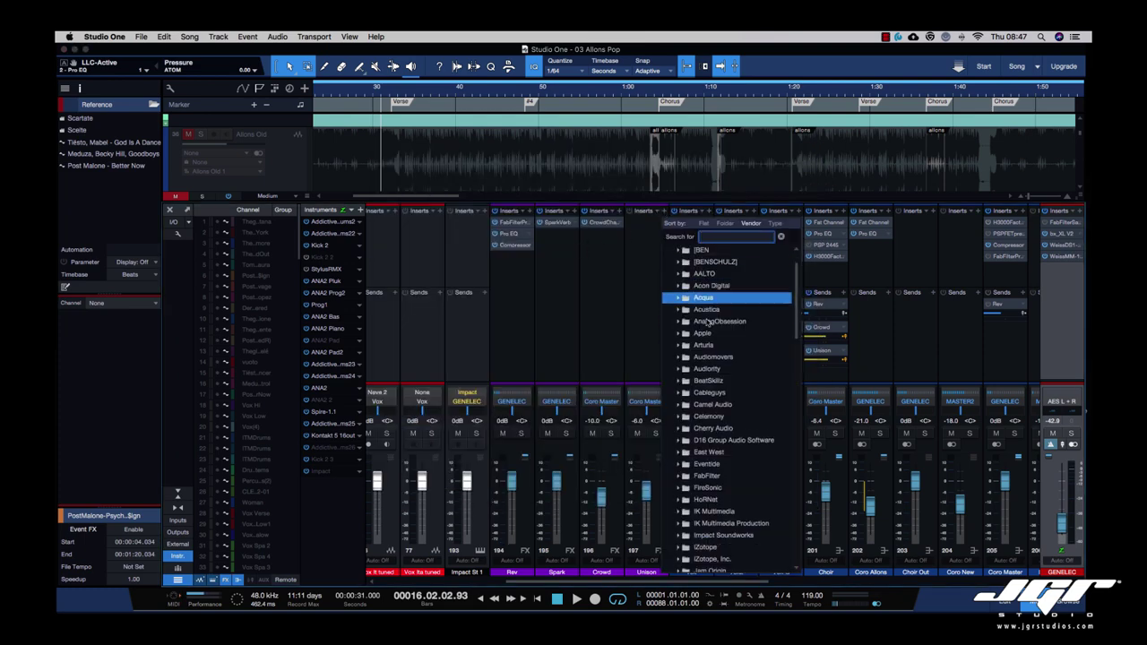
scroll(704, 309, "down", 2)
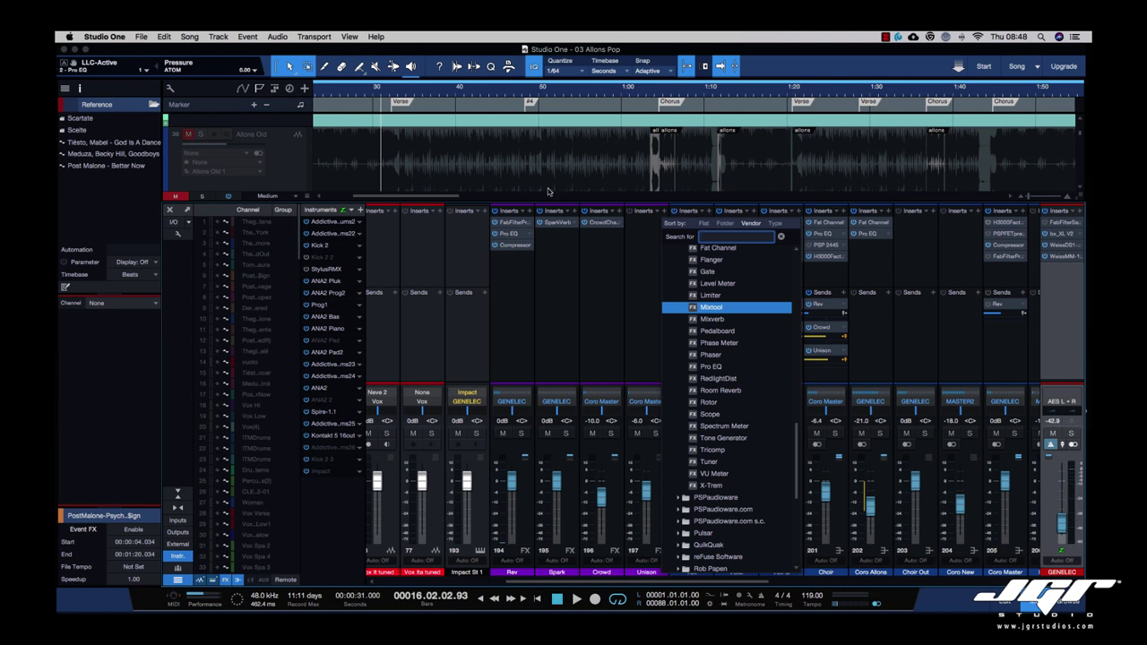
- Show the arranger track and create arranger sections from the song's markers
left_click(276, 88)
left_click(276, 89)
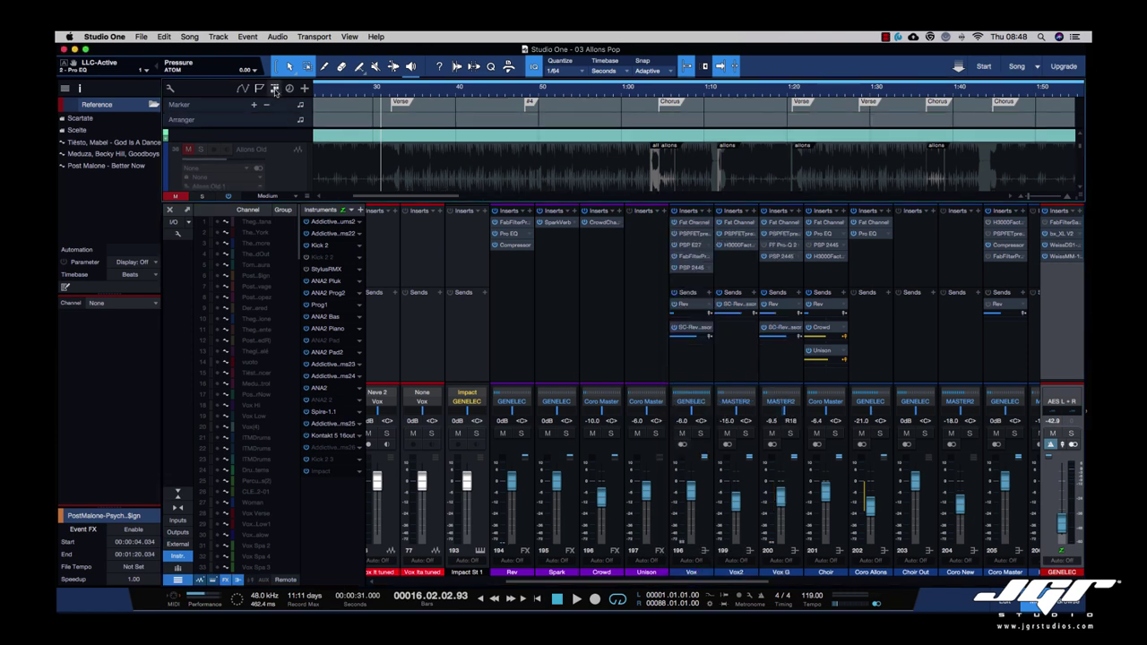
right_click(400, 105)
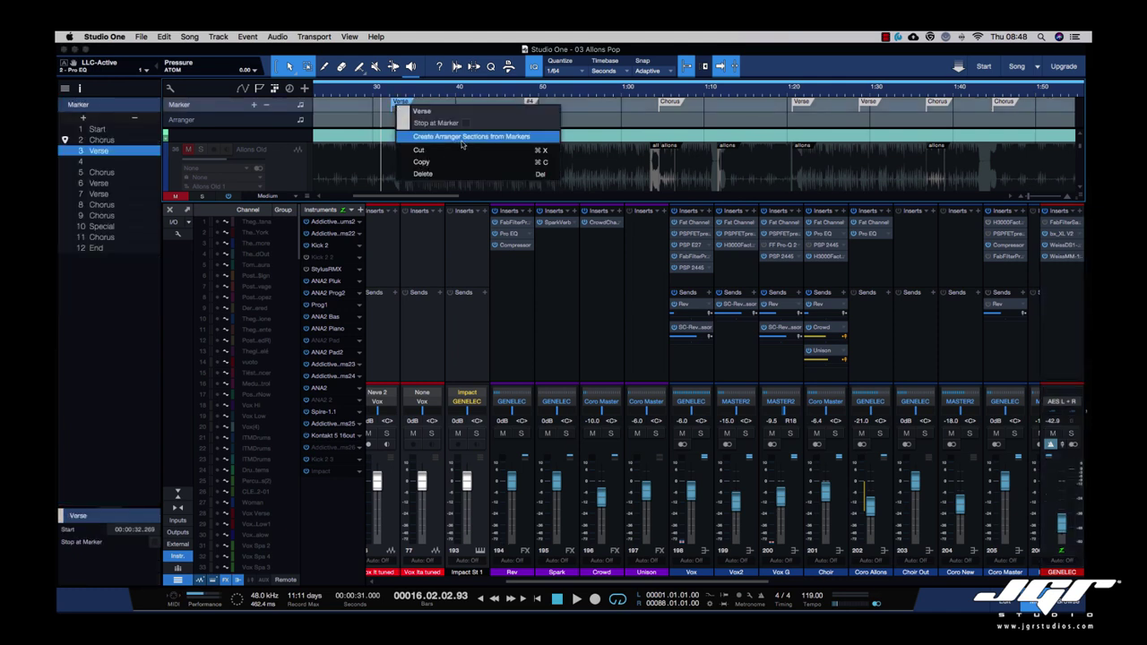
left_click(462, 137)
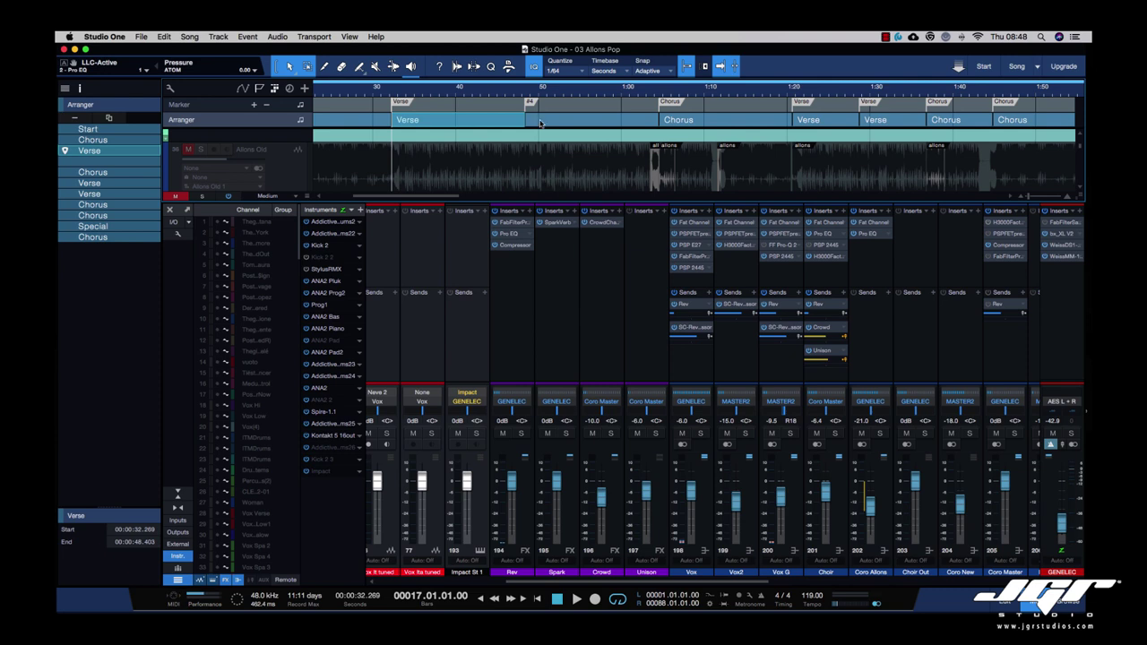
- Examine the inserts, sends and output routing of the mixer channels, from the vocal tracks across to the MASTER2 bus
scroll(654, 210, "right", 4)
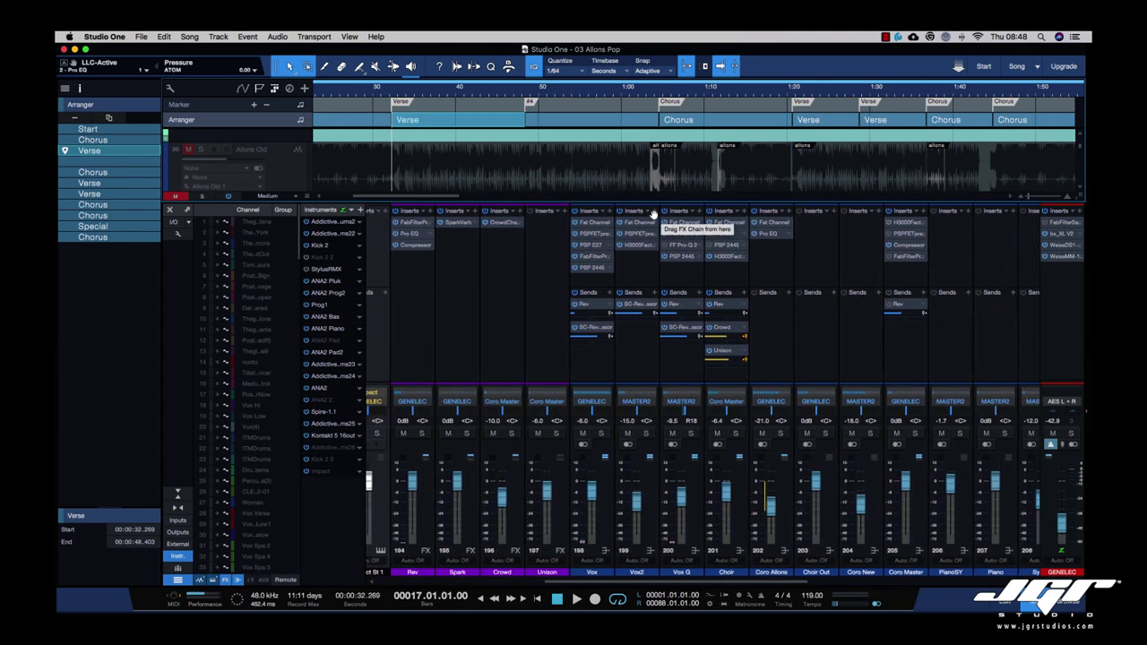
scroll(654, 214, "right", 7)
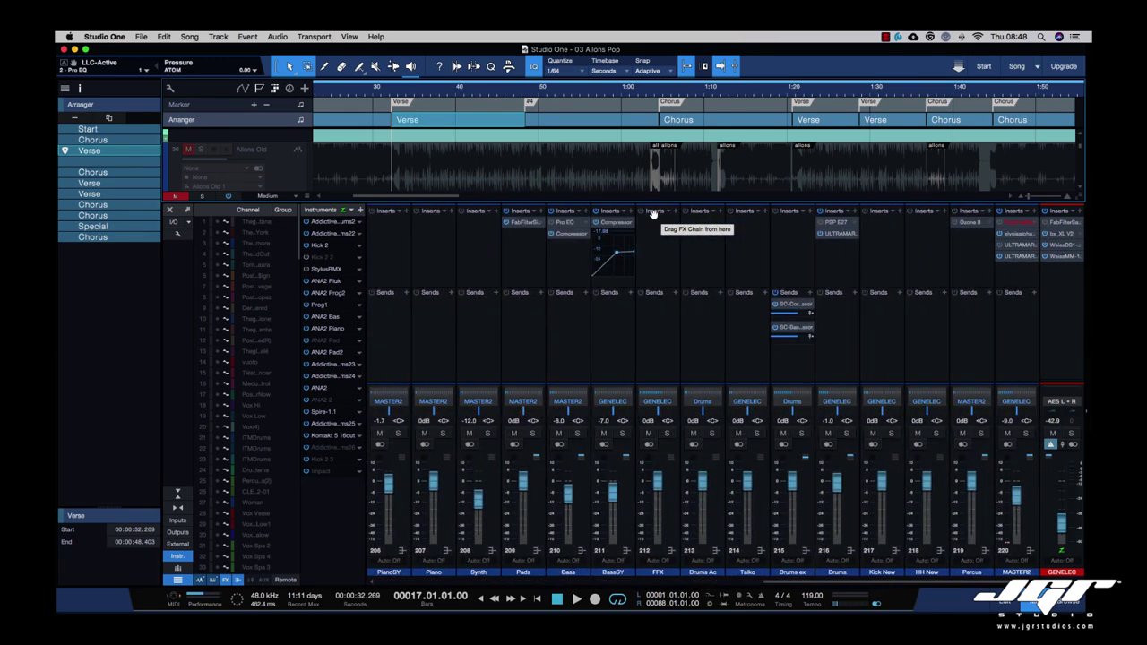
scroll(654, 214, "right", 4)
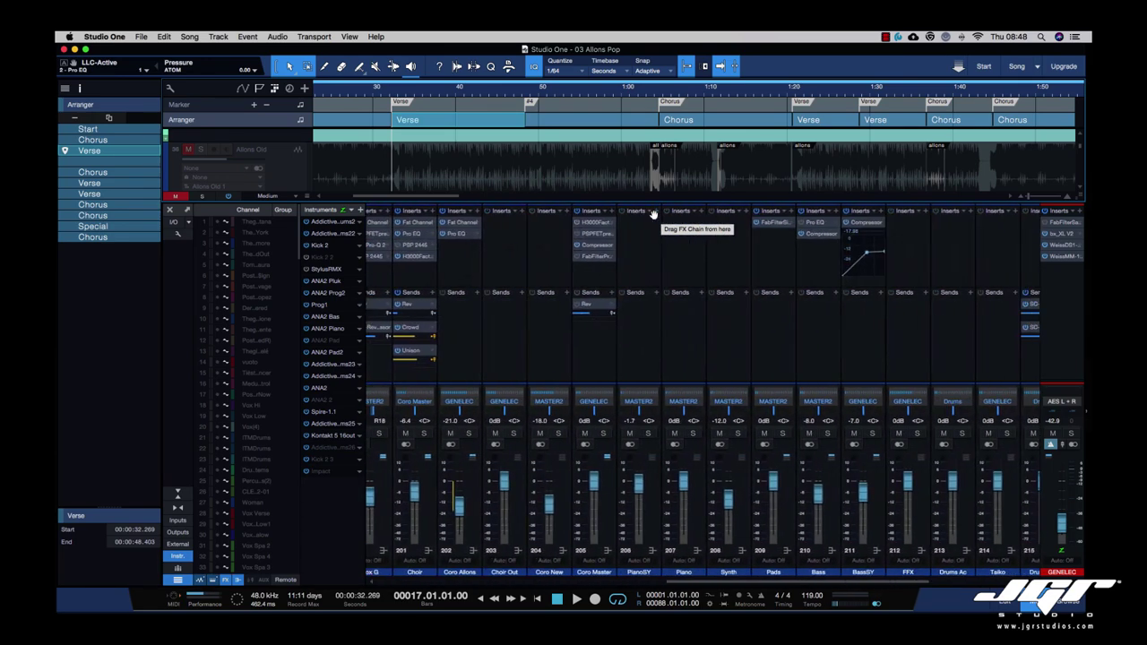
scroll(654, 213, "left", 8)
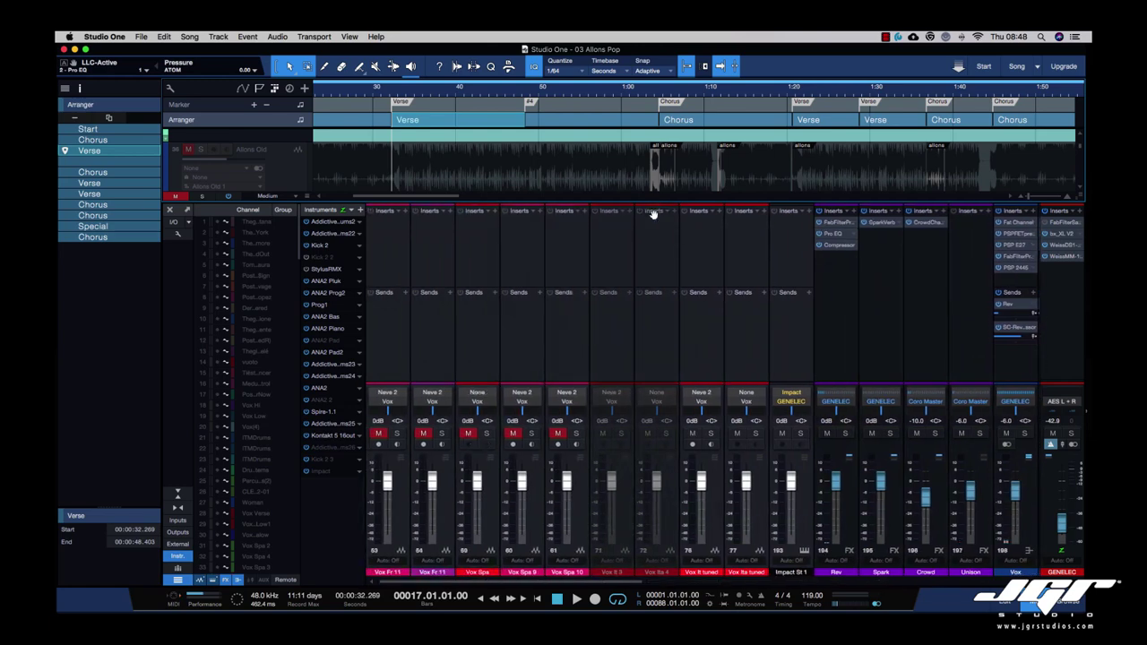
scroll(653, 215, "right", 7)
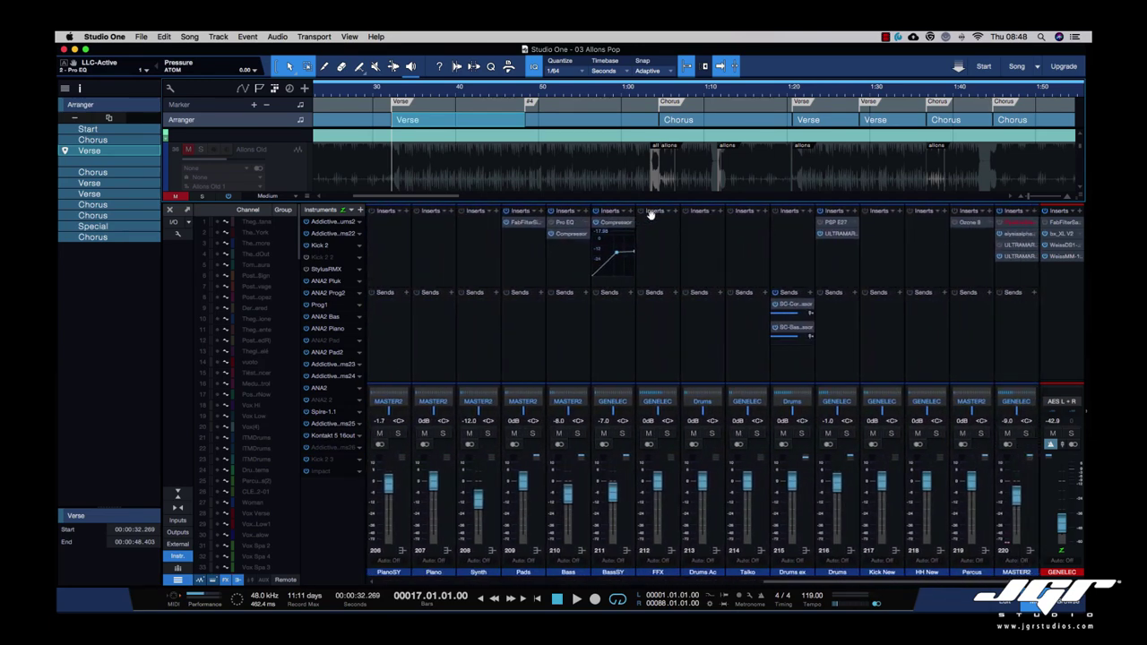
scroll(653, 234, "right", 6)
scroll(823, 314, "left", 7)
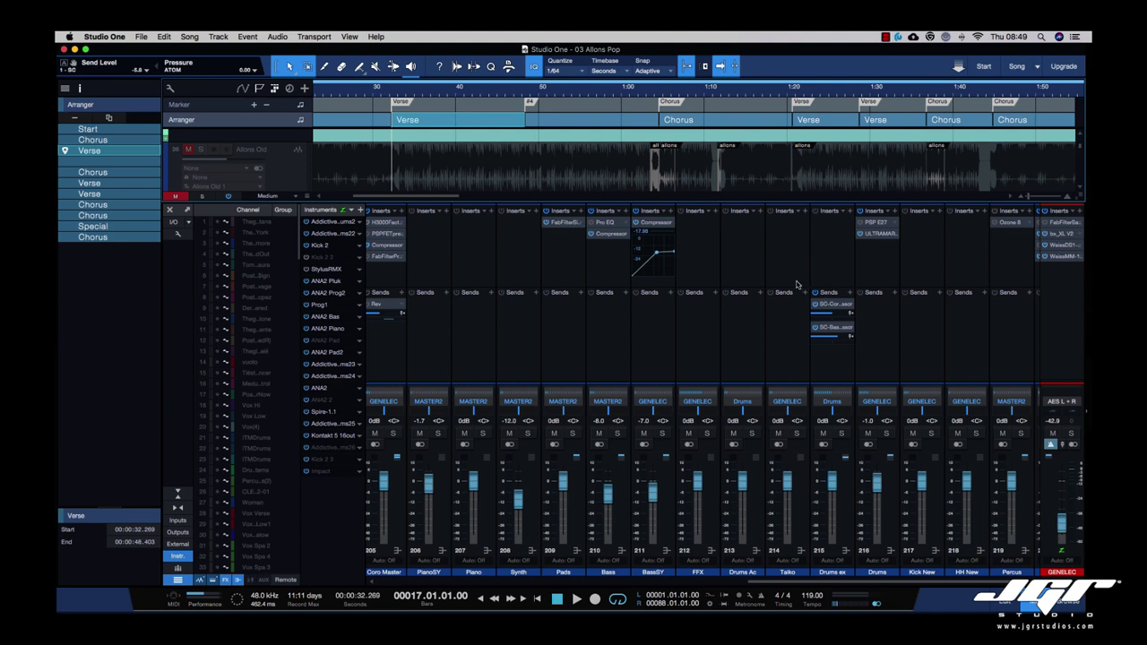
- Open the stem export options for the song
left_click(191, 37)
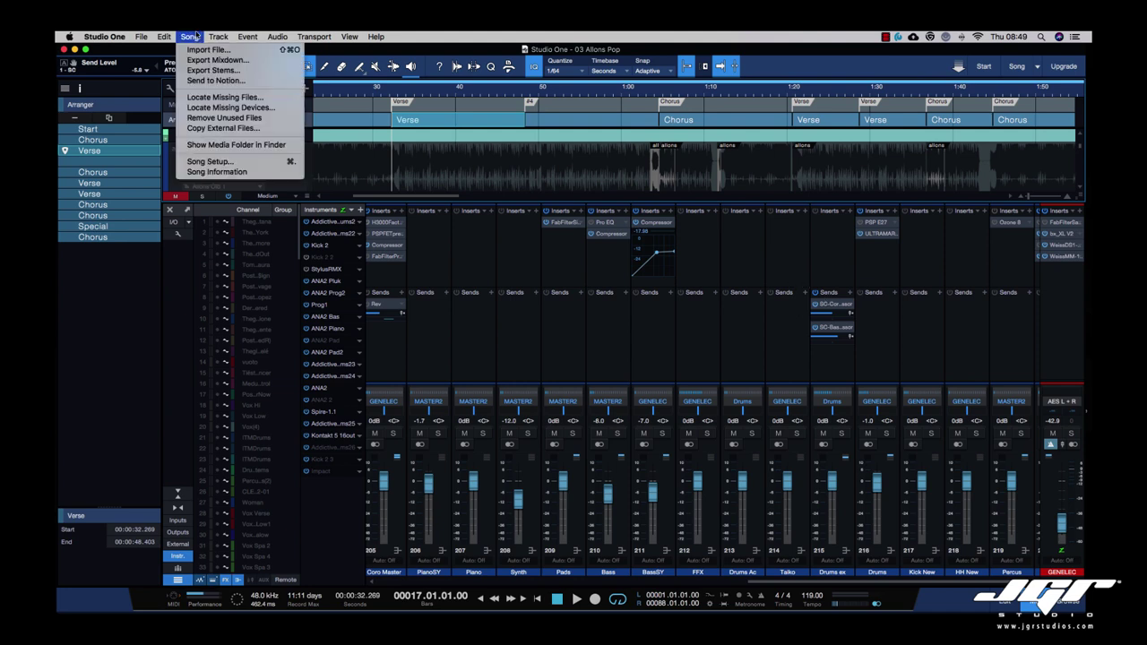
left_click(212, 70)
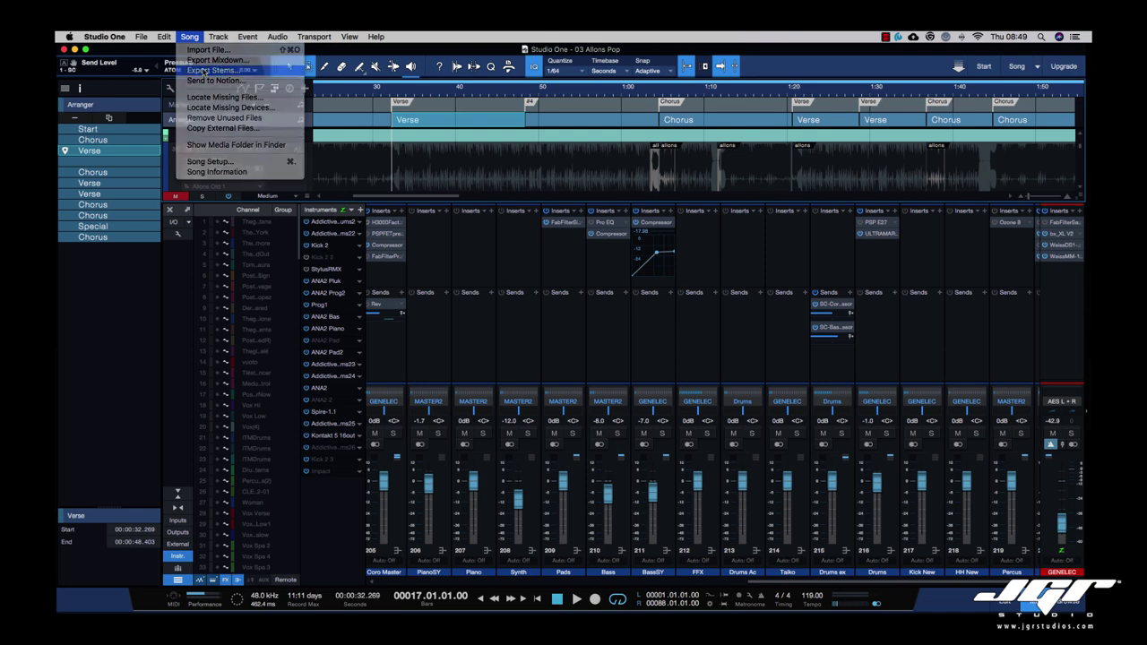